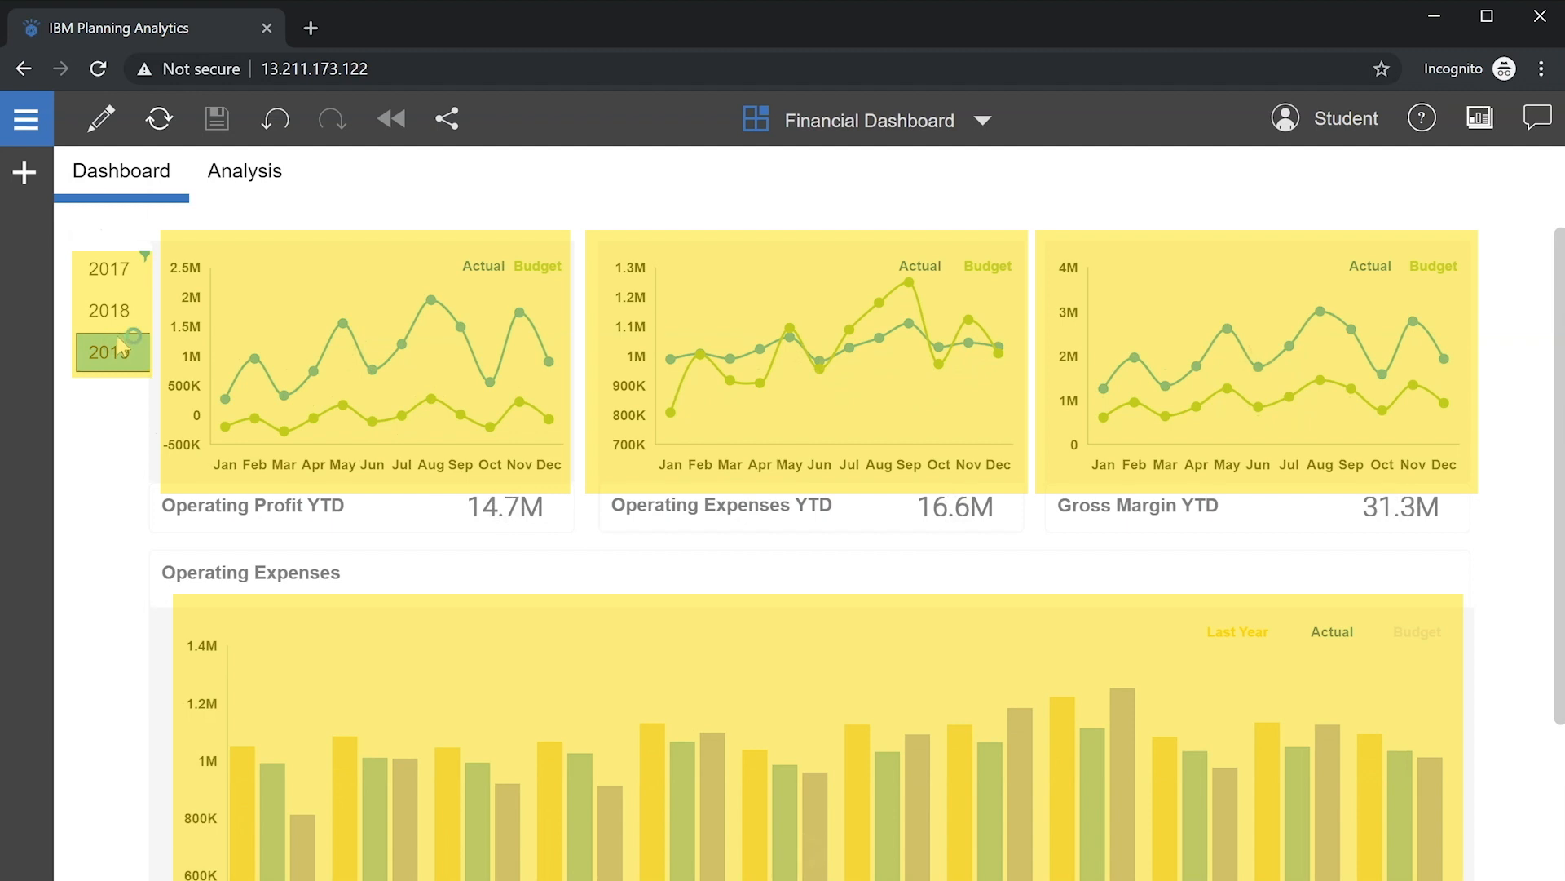
Step: Pivot the Analysis view to Actual and Budget by region, then begin entering the username
left_click(228, 183)
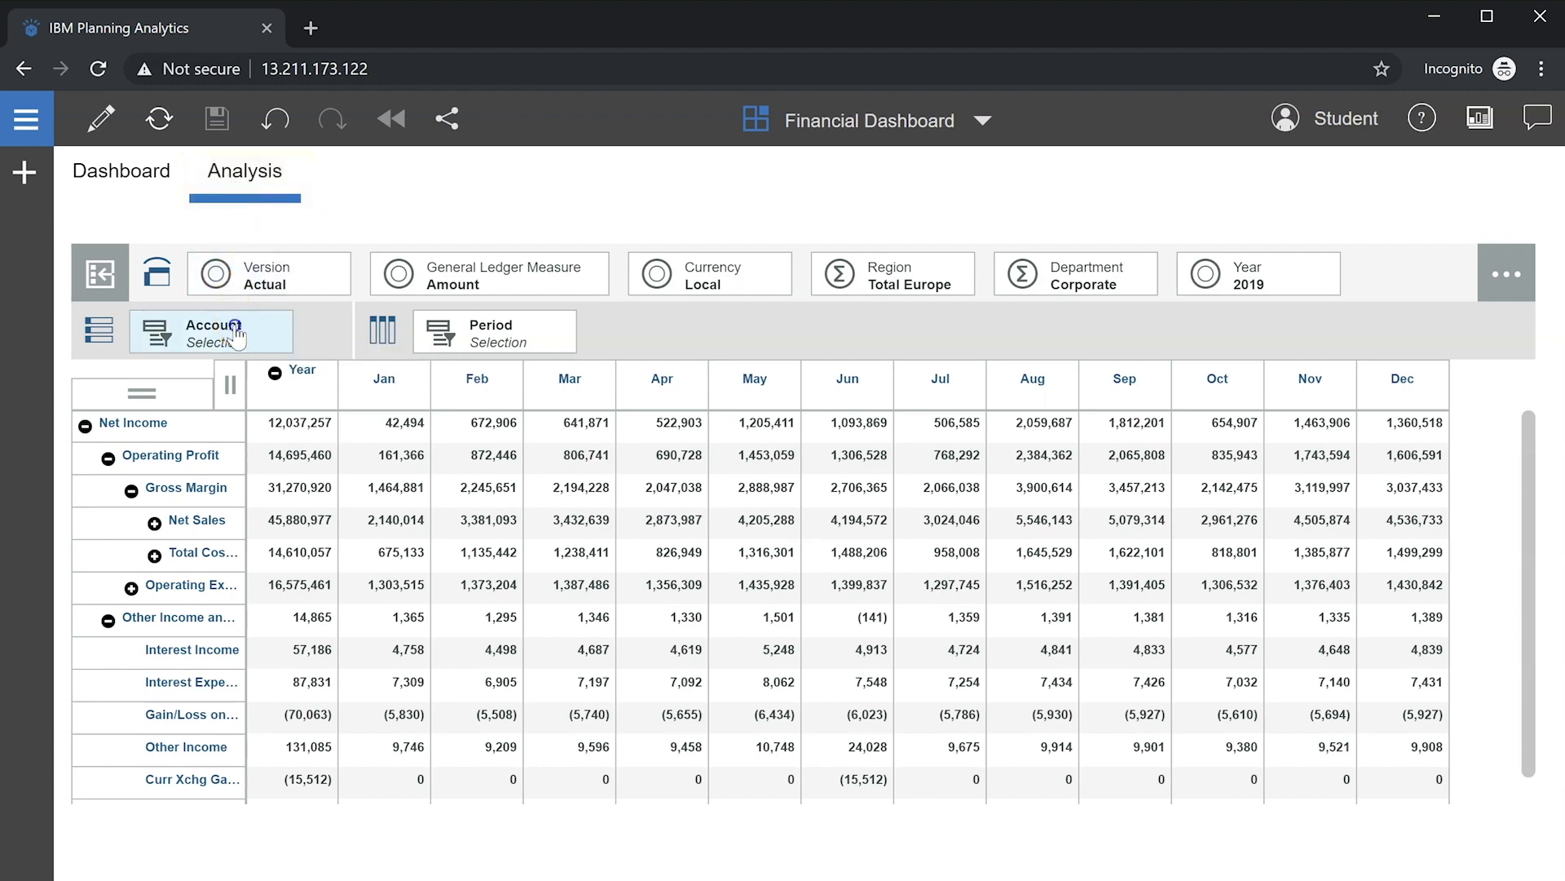
left_click_drag(236, 336, 268, 279)
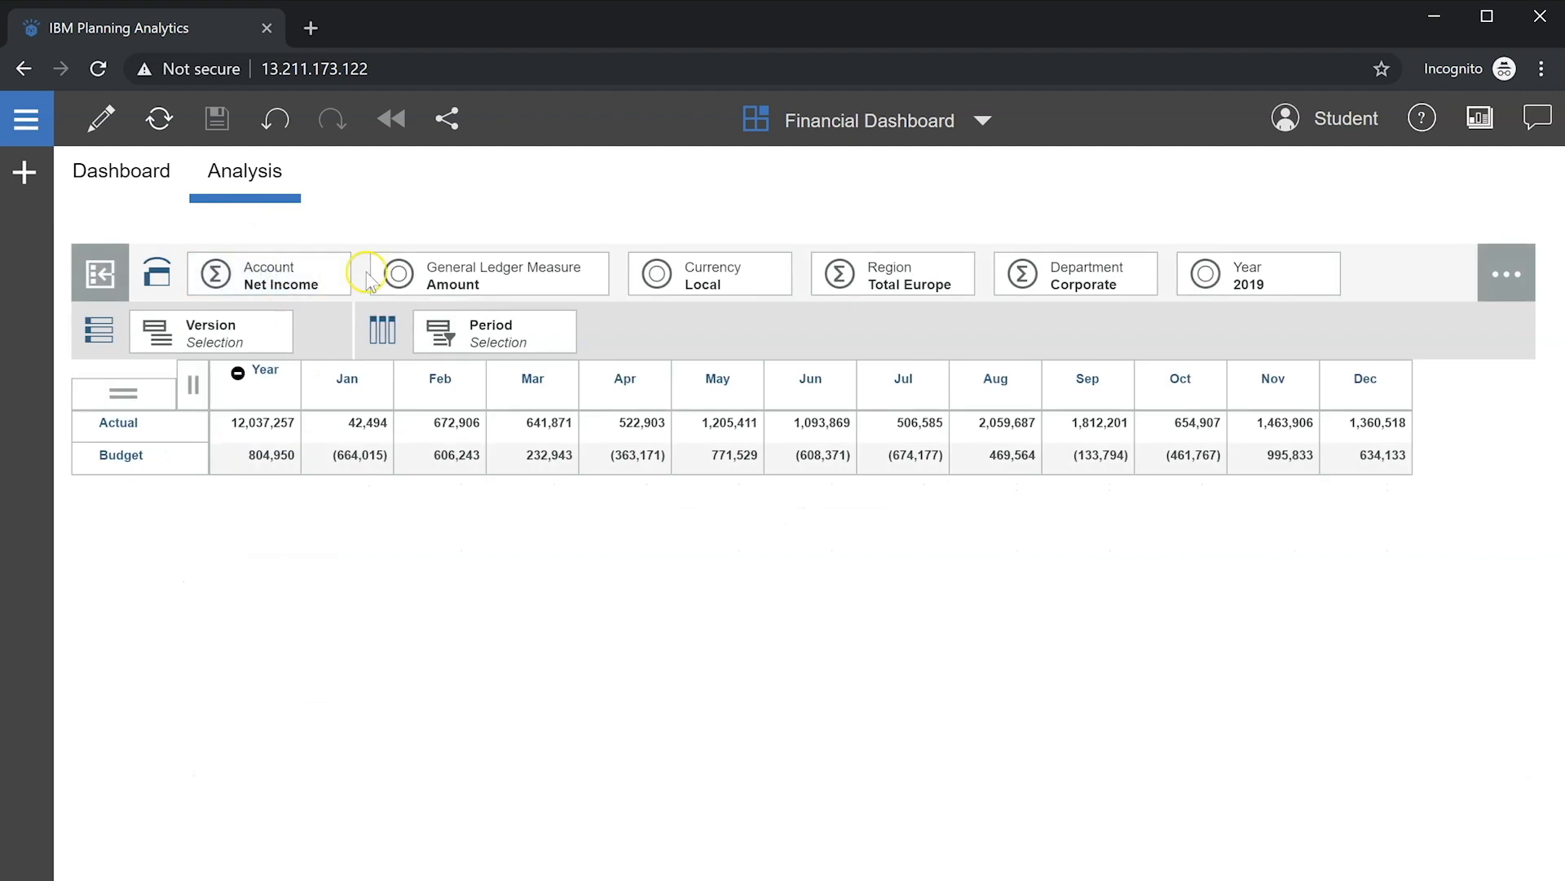
left_click_drag(920, 277, 478, 332)
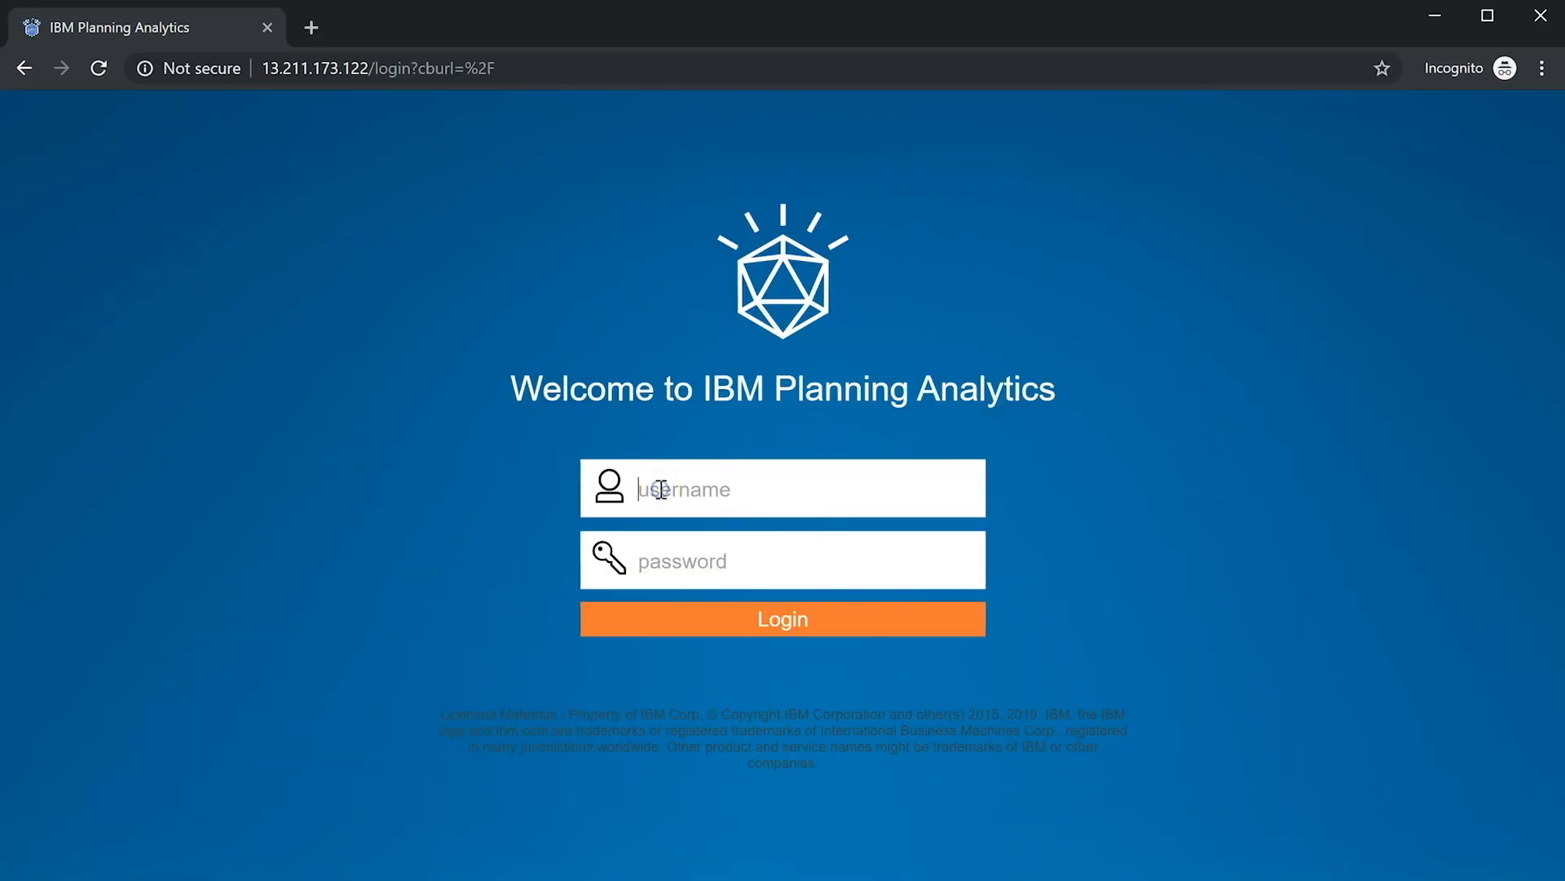
type("stud")
type("pa")
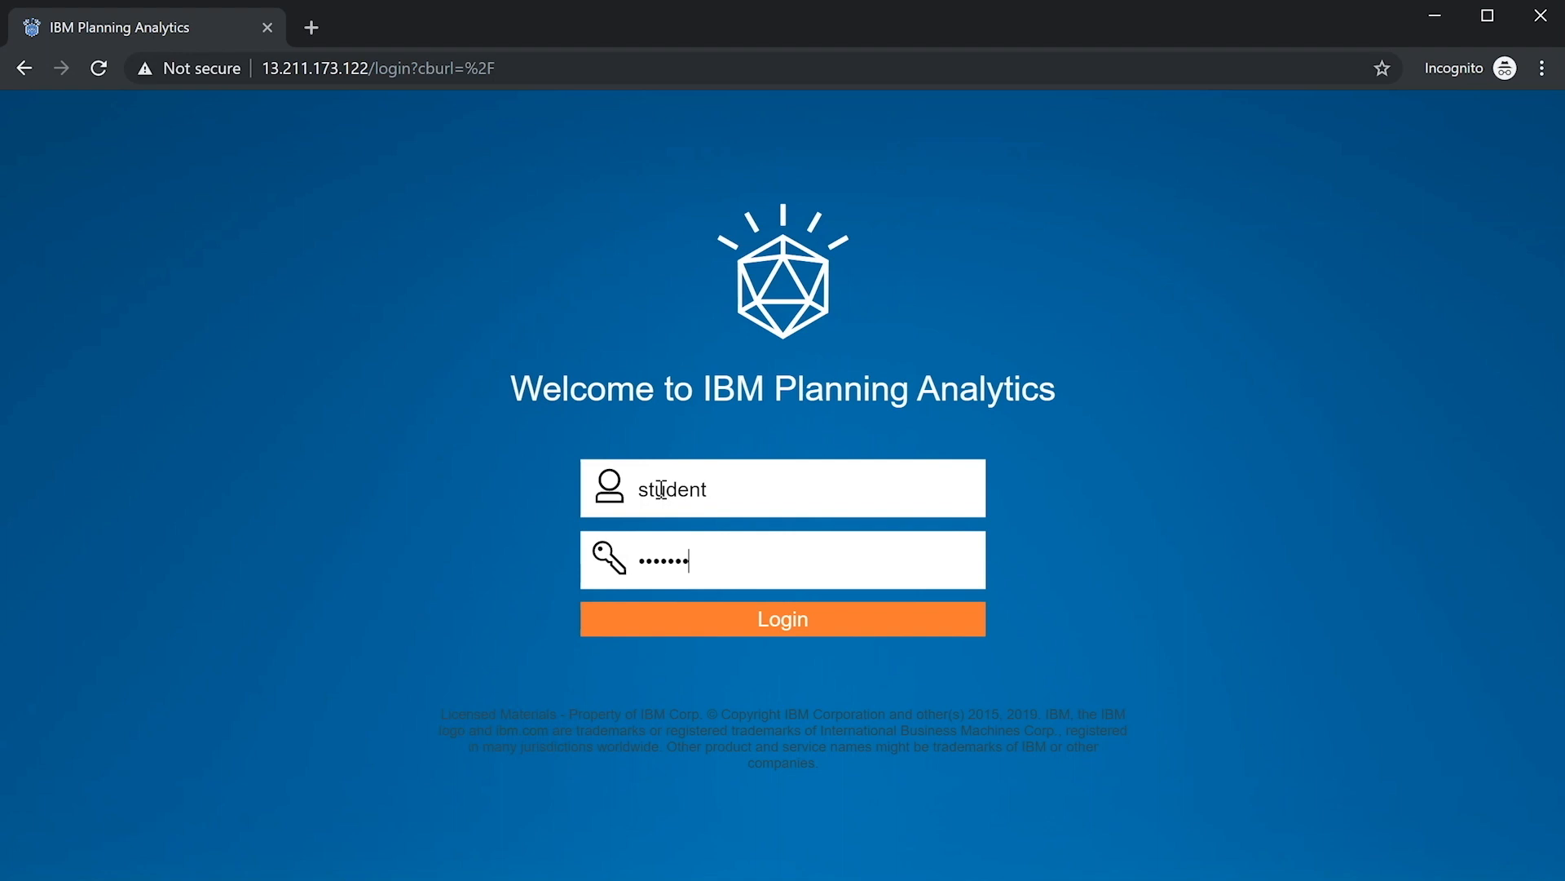
Step: Sign in and create a new empty book from the Welcome page's New menu
left_click(723, 620)
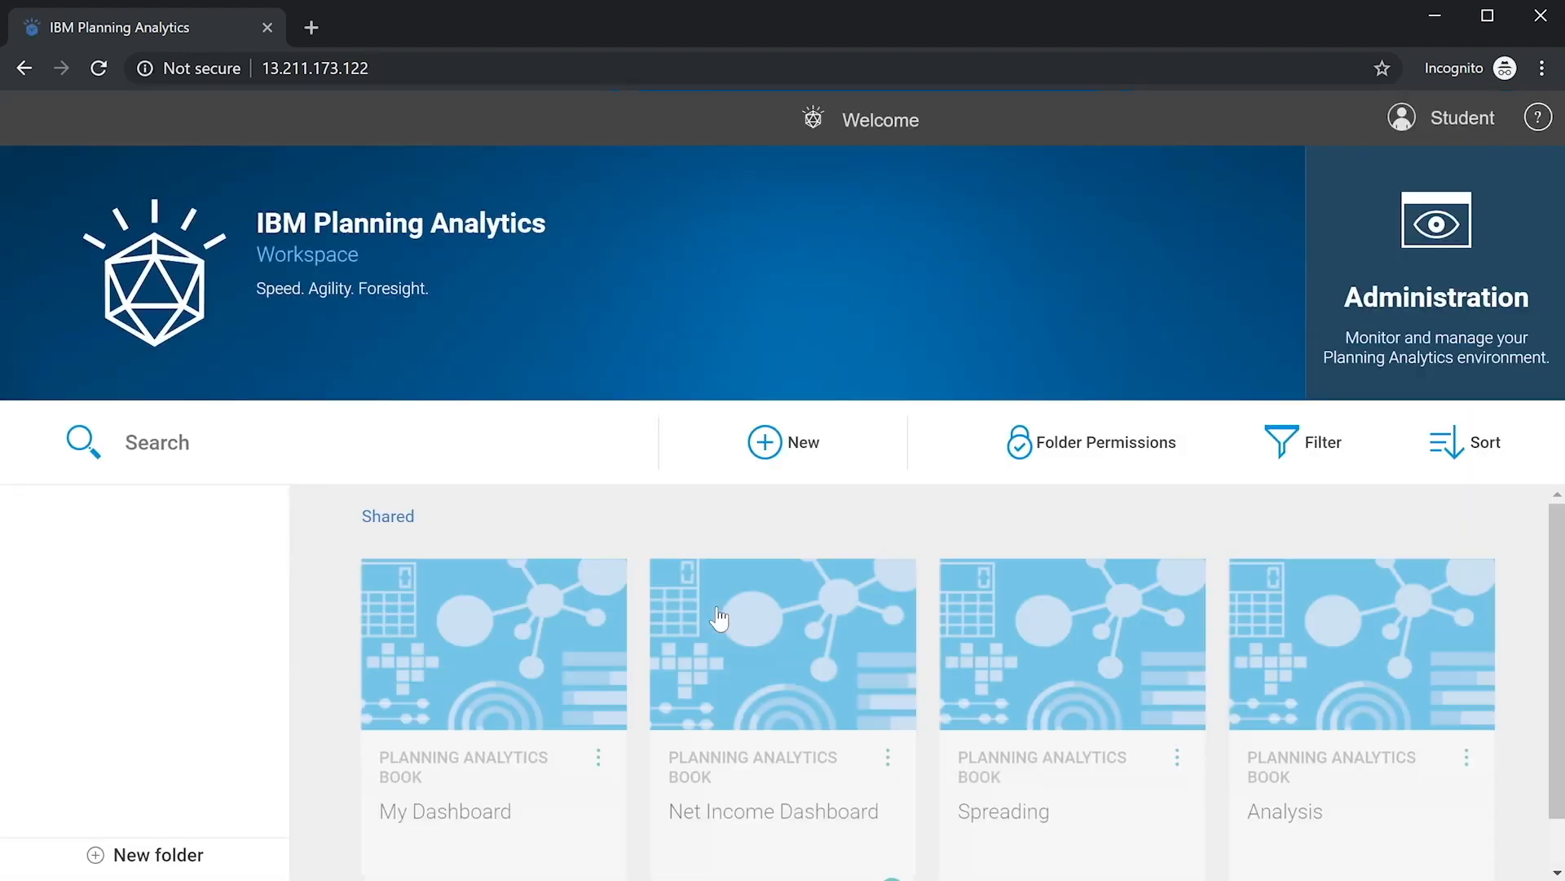
left_click(775, 447)
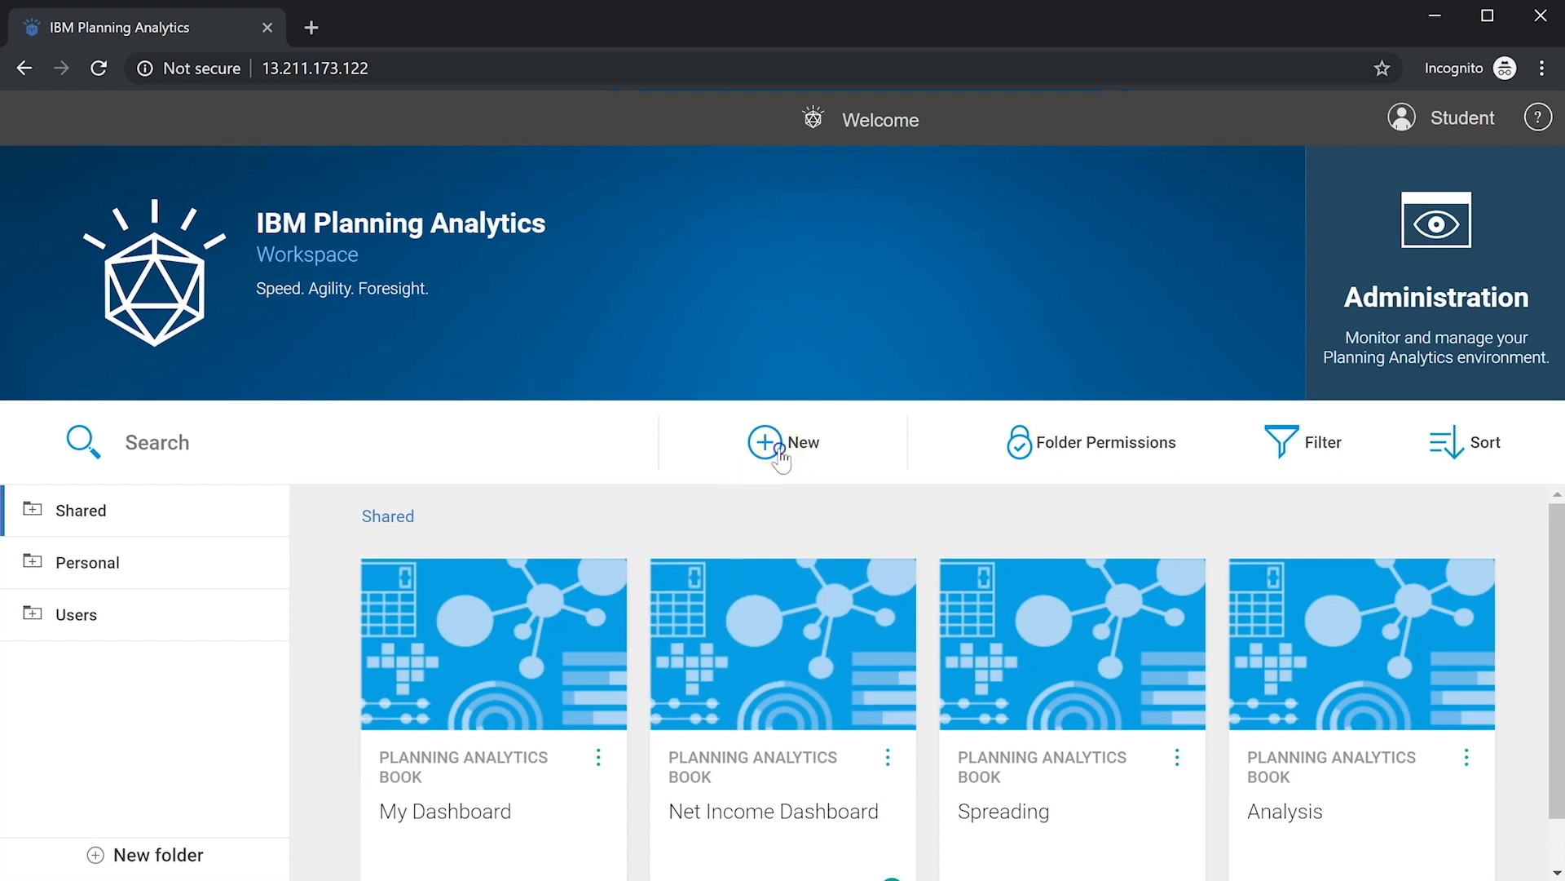
left_click(699, 451)
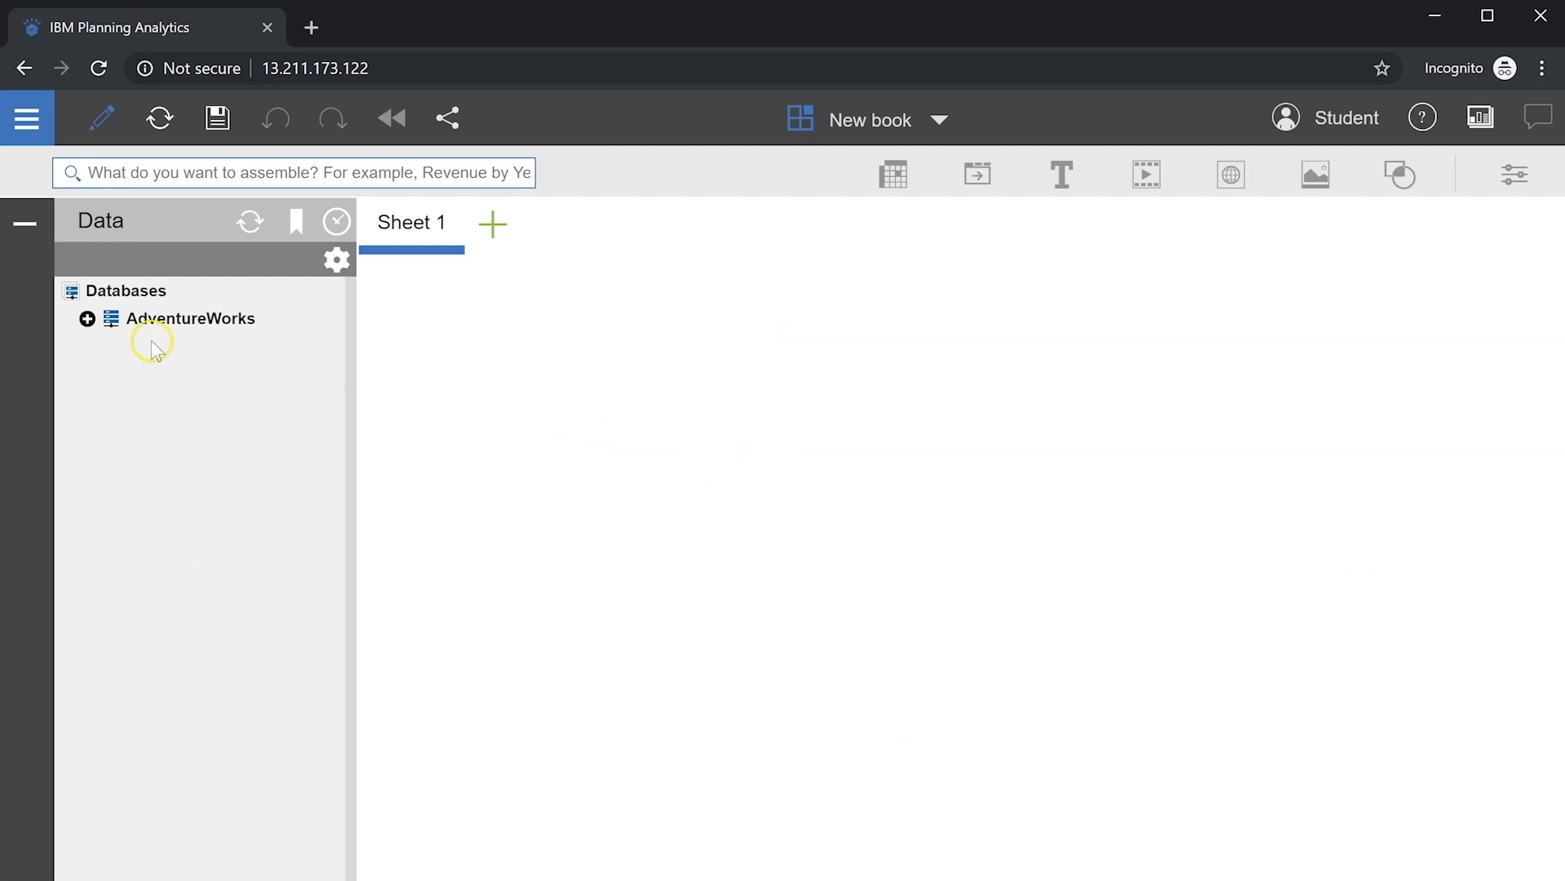
Step: Add the AdventureWorks General Ledger cube's Operating Profit view to Sheet 1
left_click(87, 319)
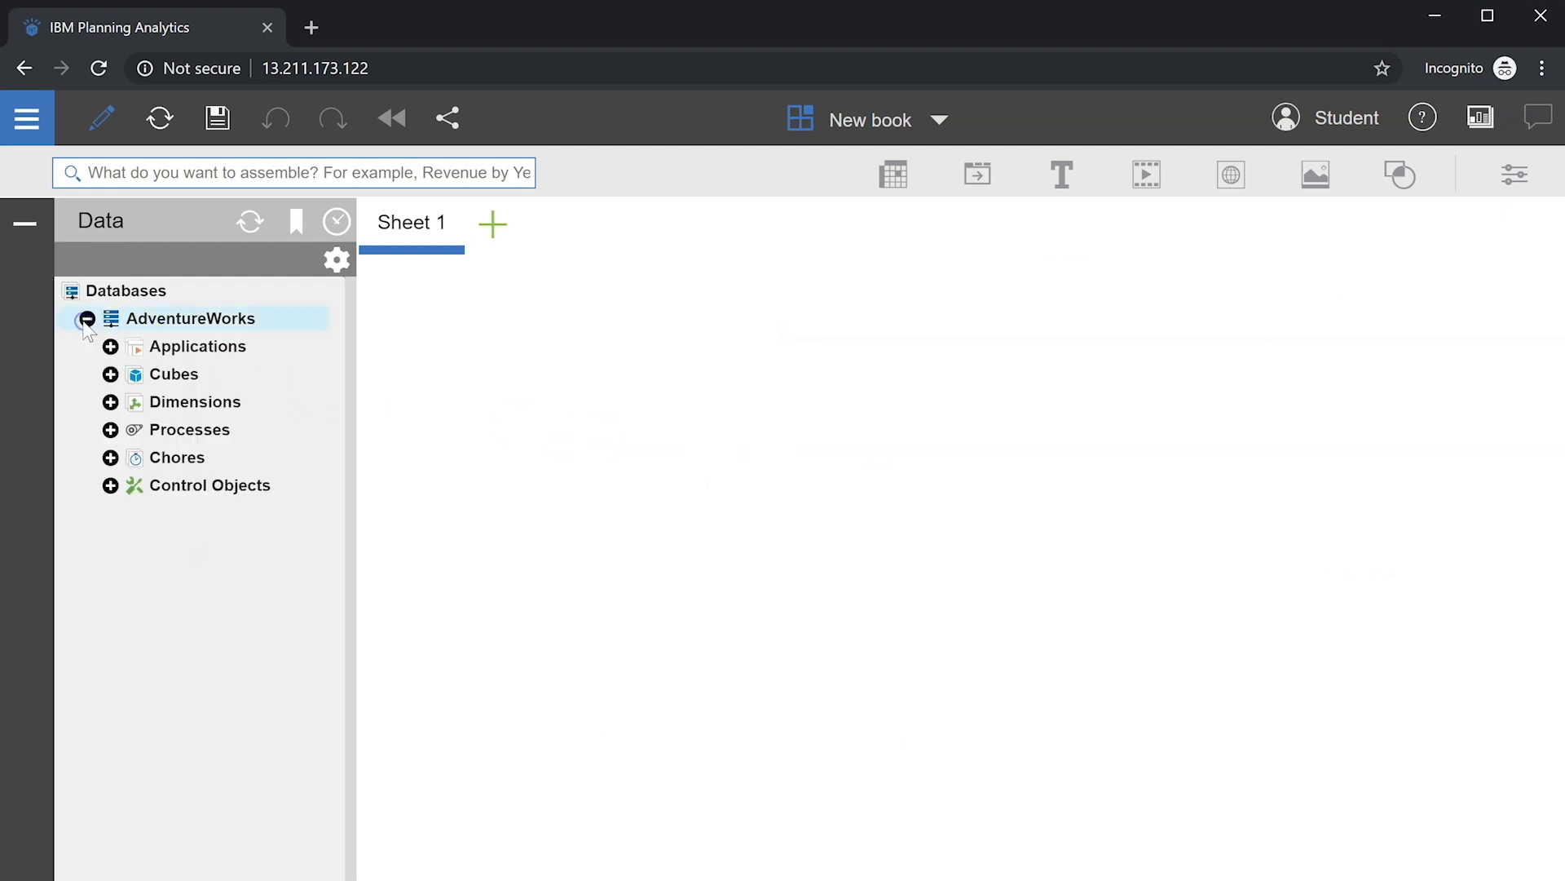
left_click(110, 375)
left_click(134, 512)
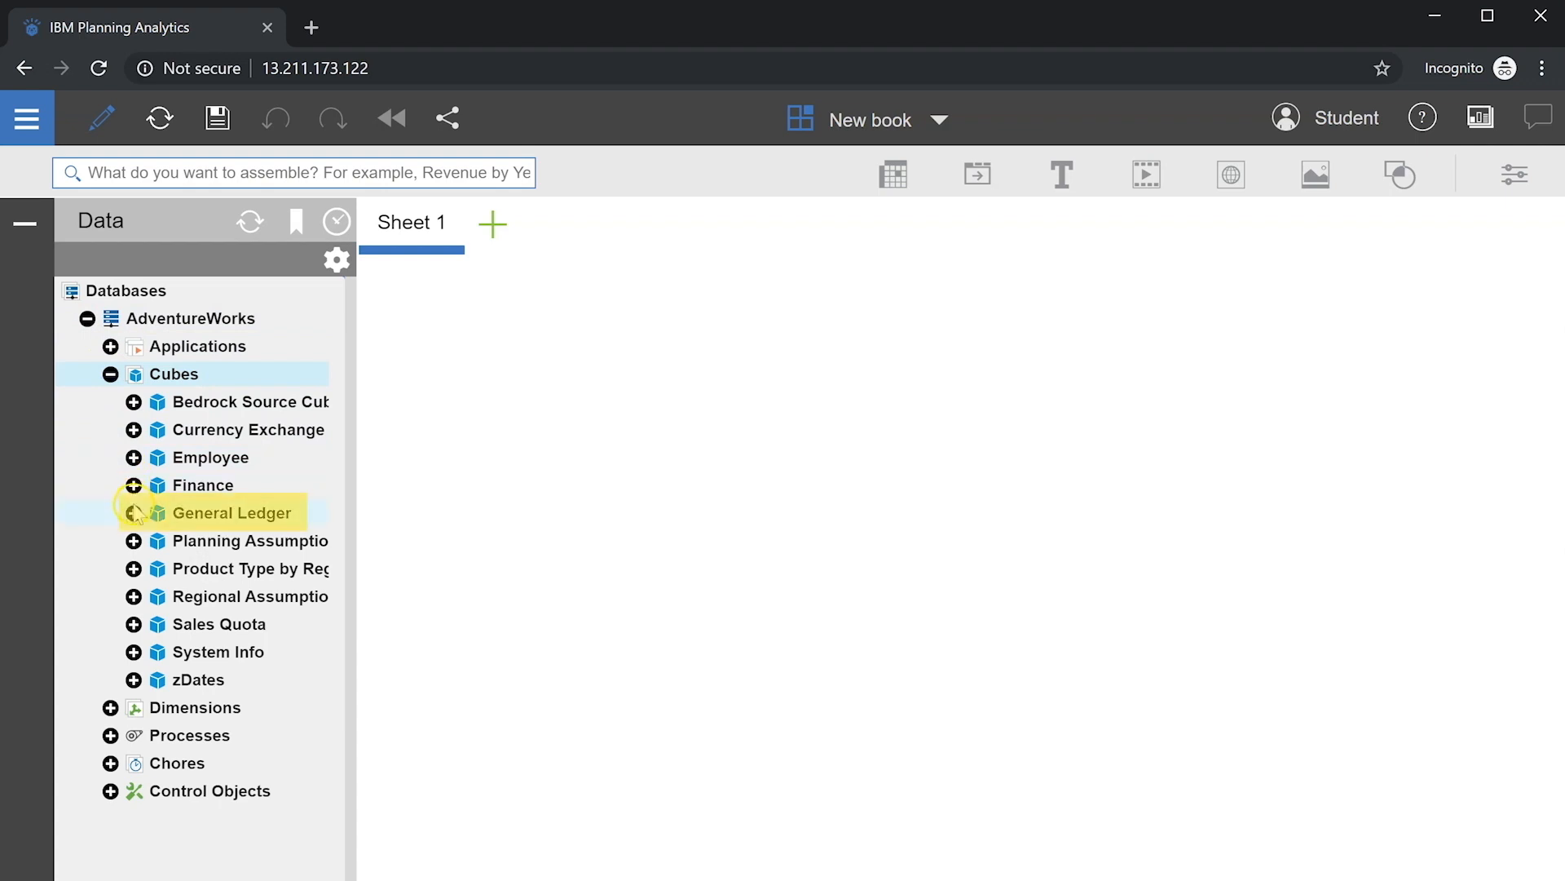
left_click(155, 569)
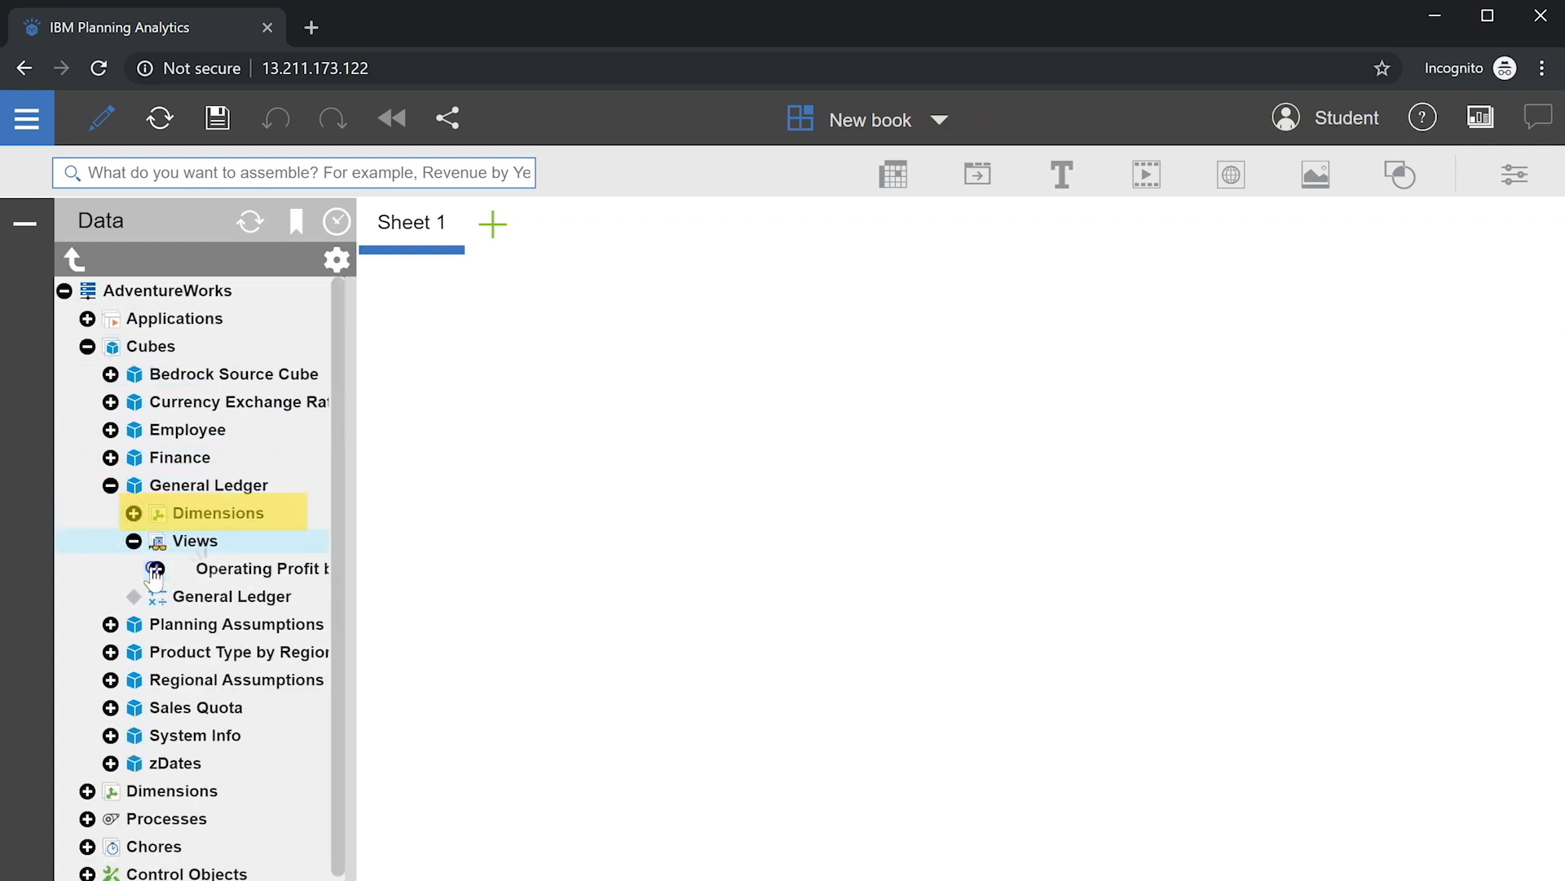
right_click(231, 574)
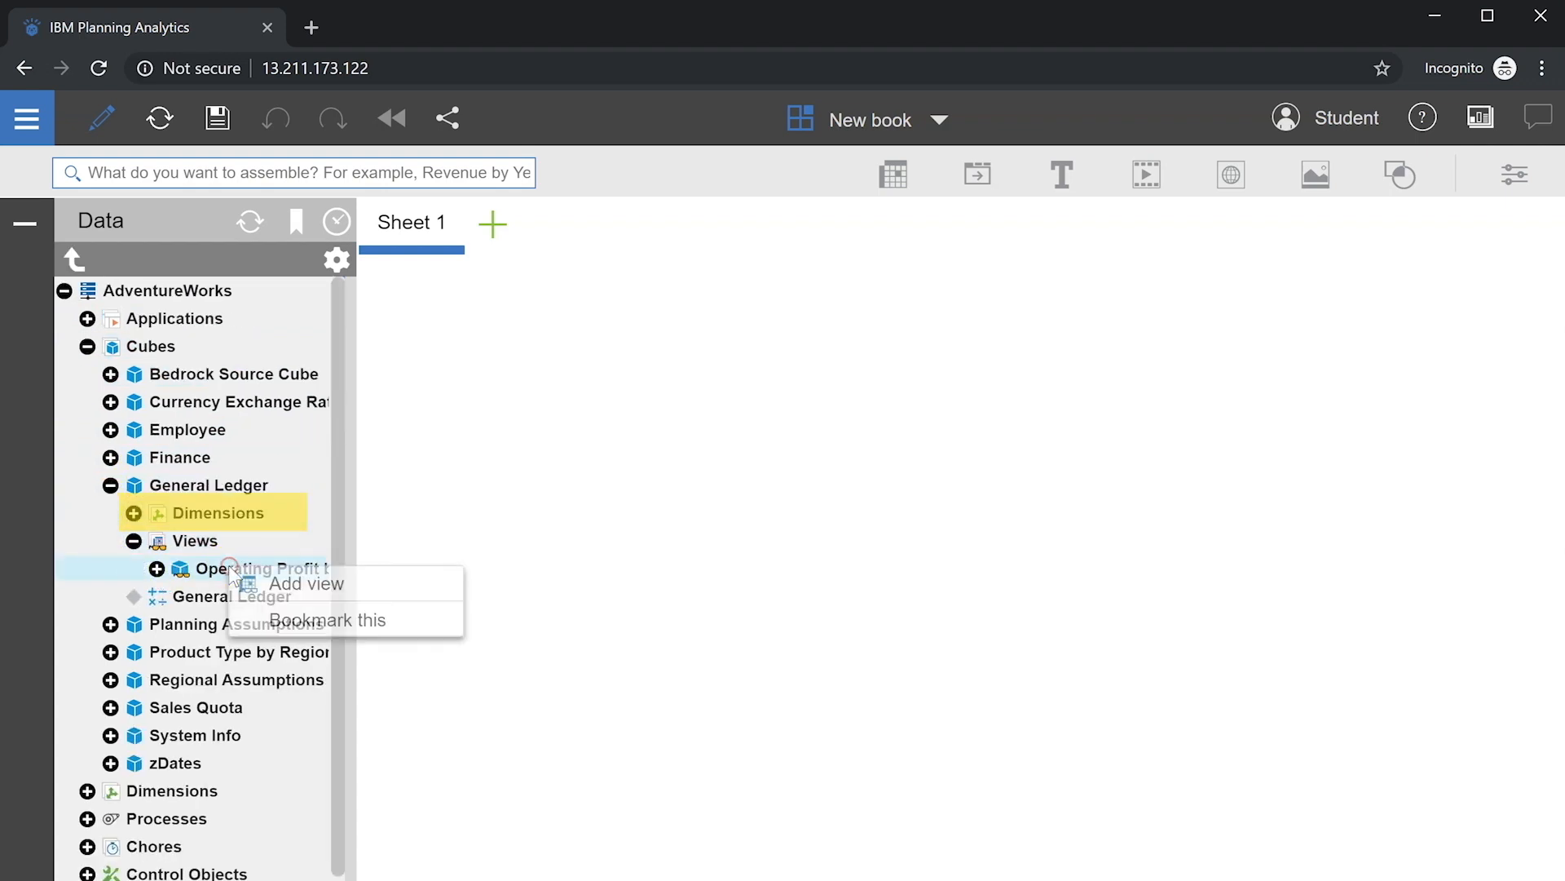
left_click(291, 583)
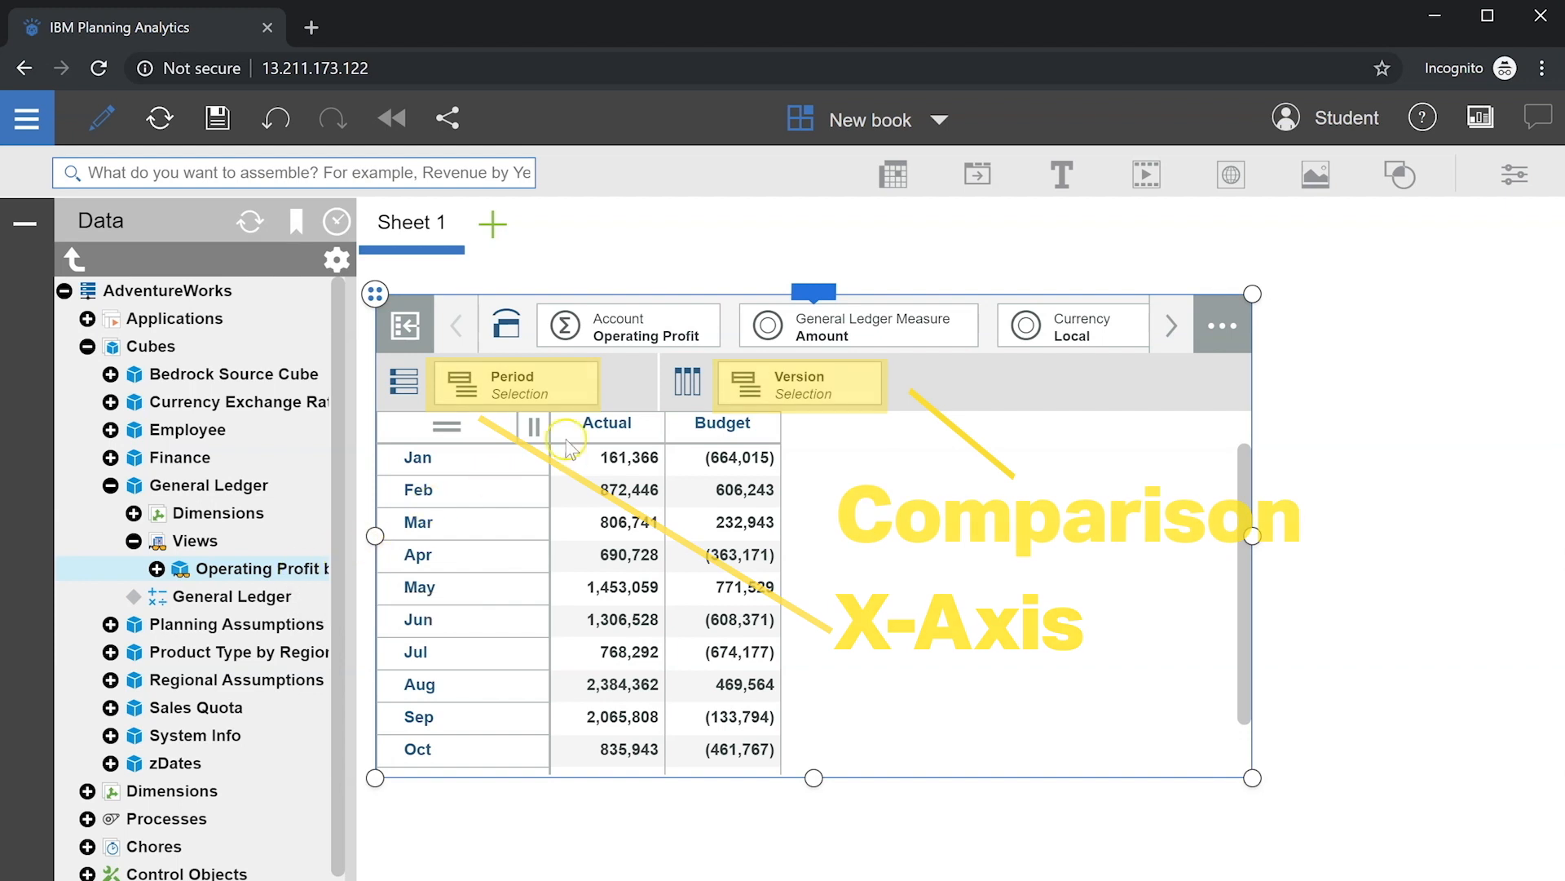
Step: Switch the view to a line chart and hide its grid lines, axis titles and legend
left_click(825, 294)
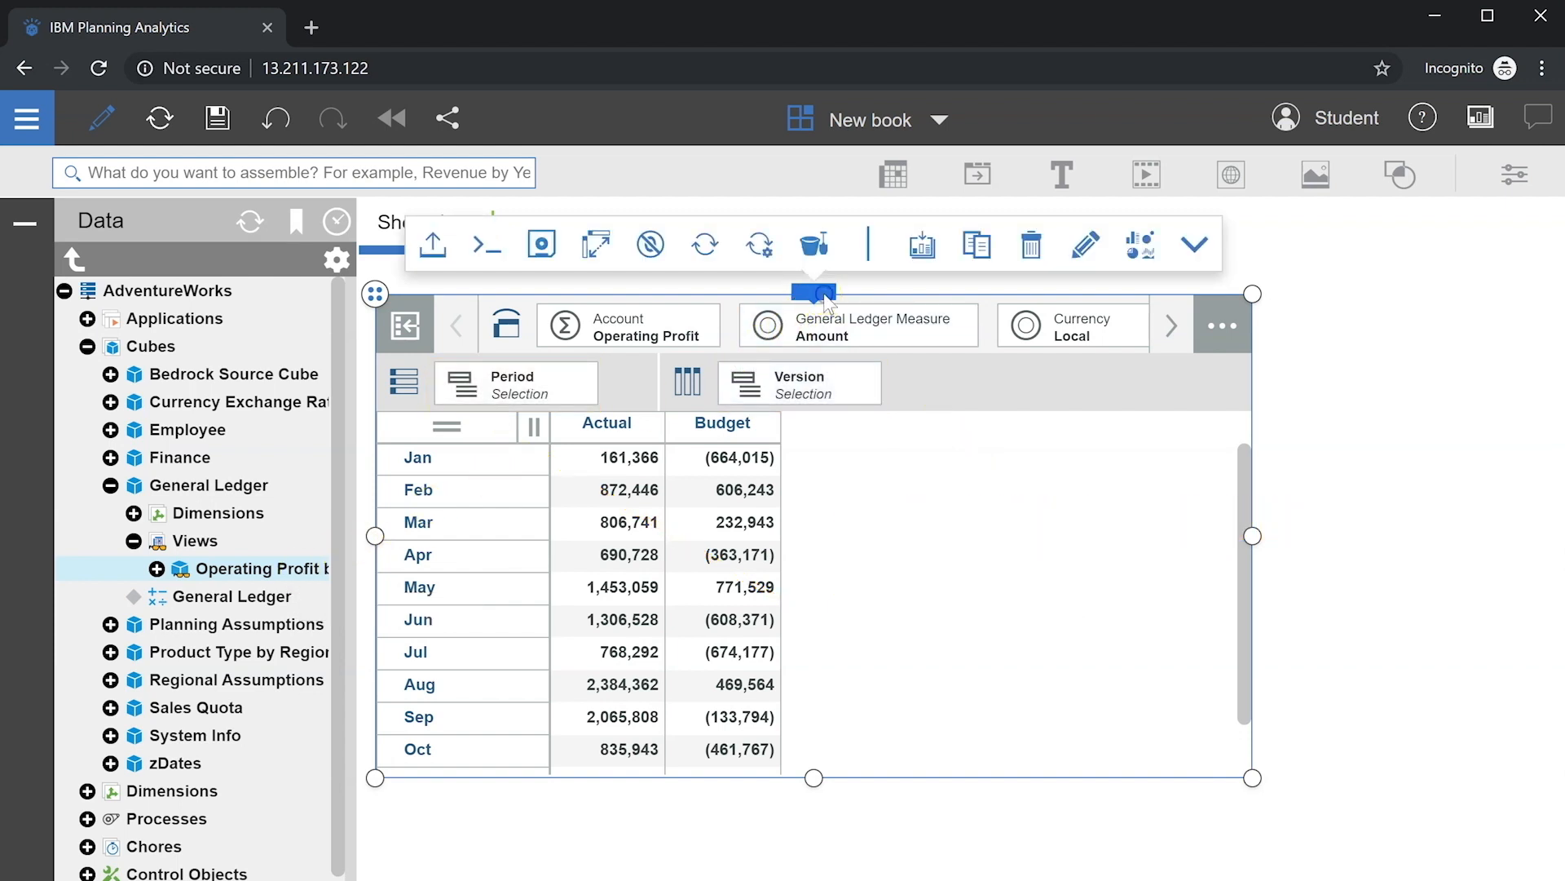
left_click(1142, 246)
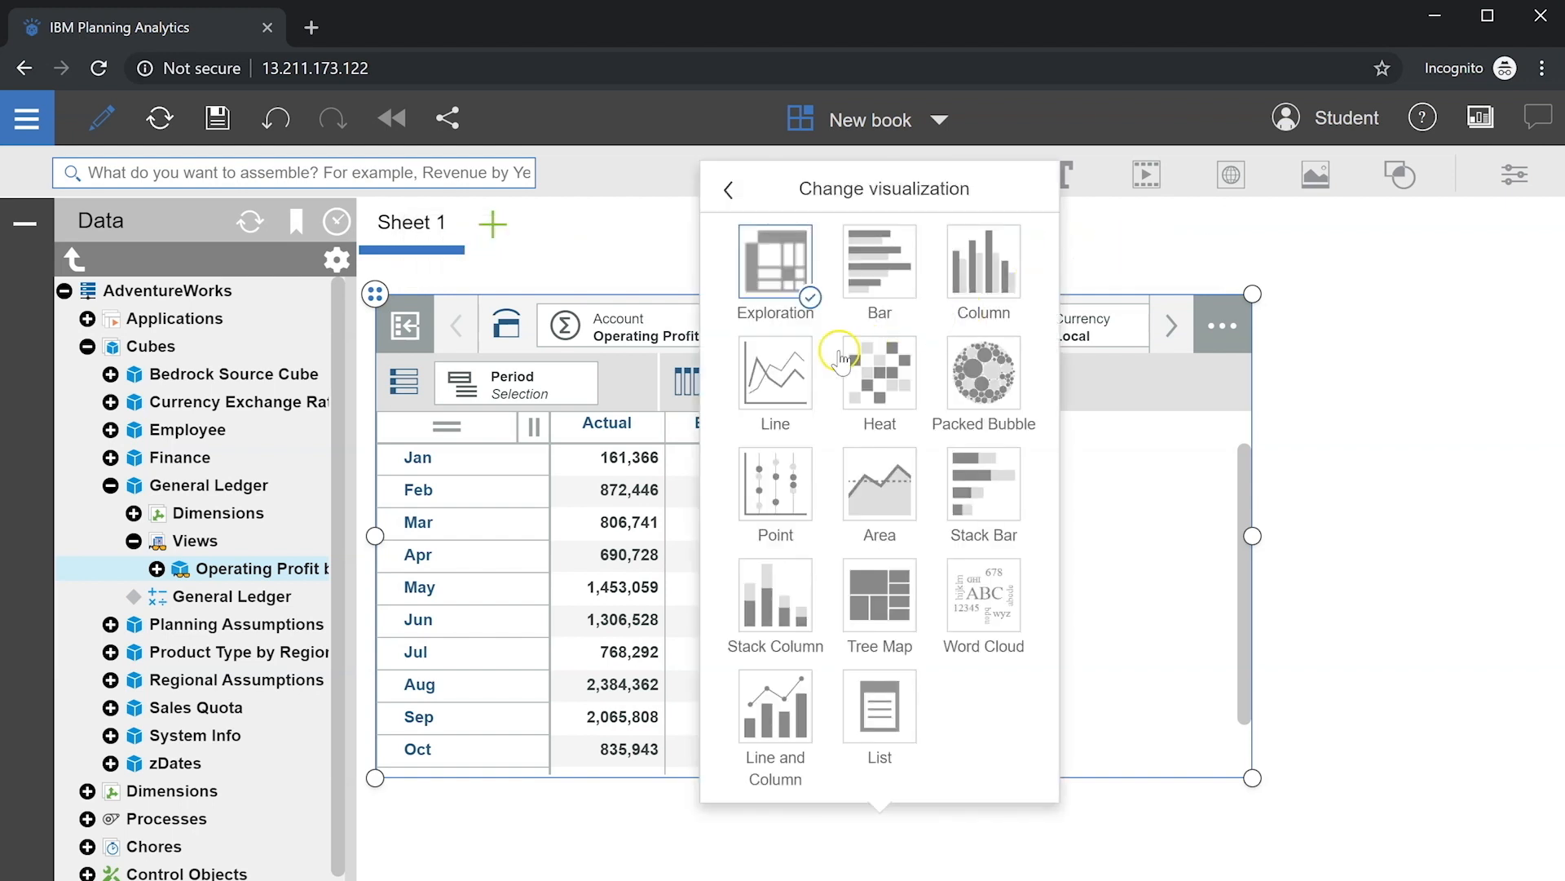
left_click(773, 375)
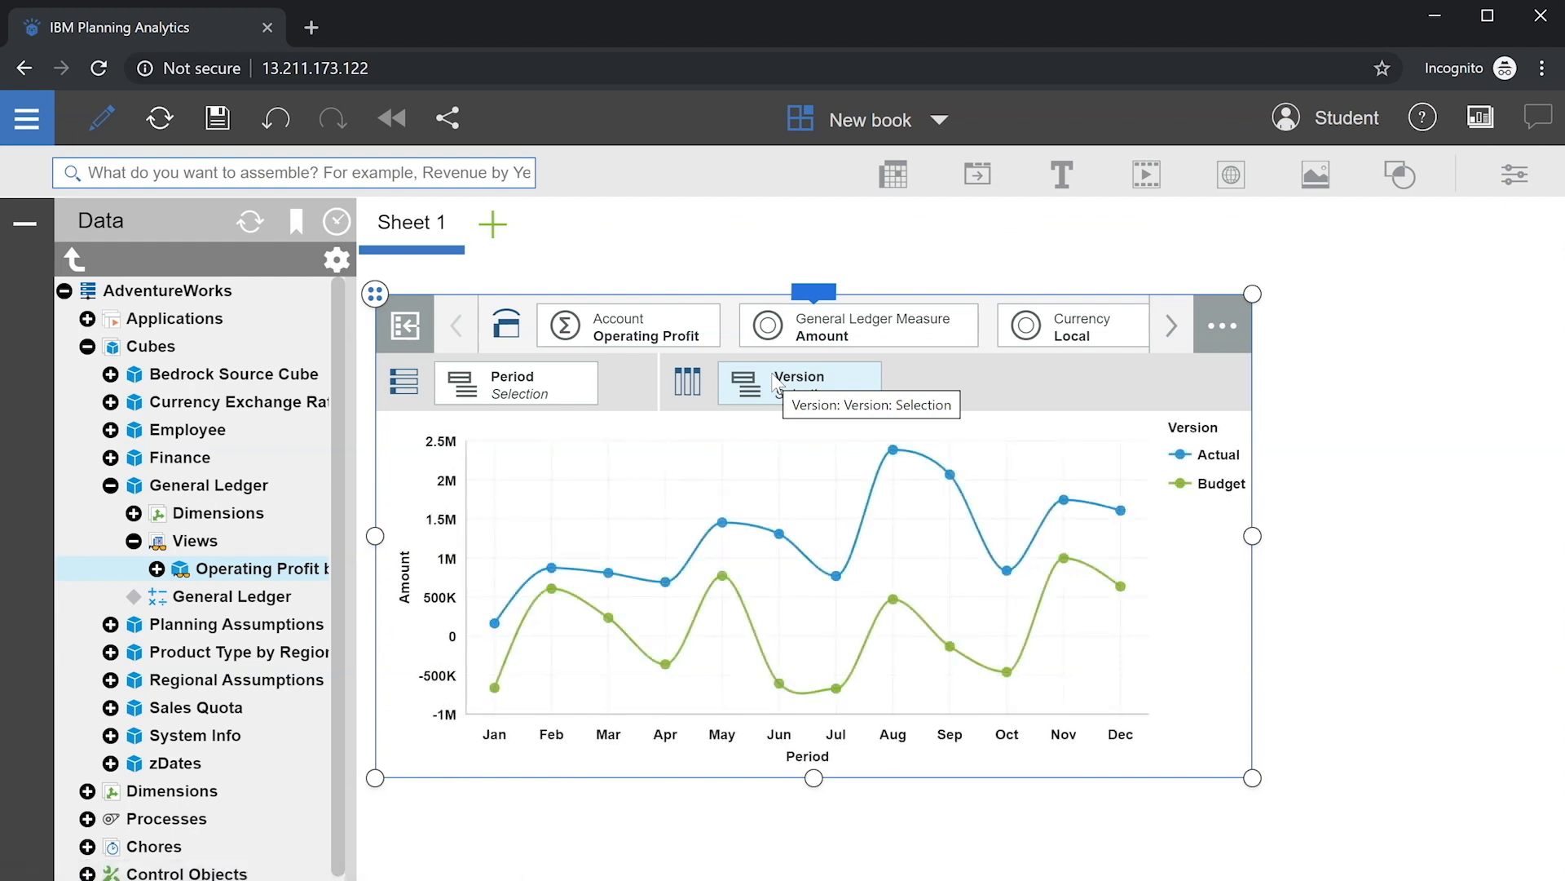
left_click(1515, 173)
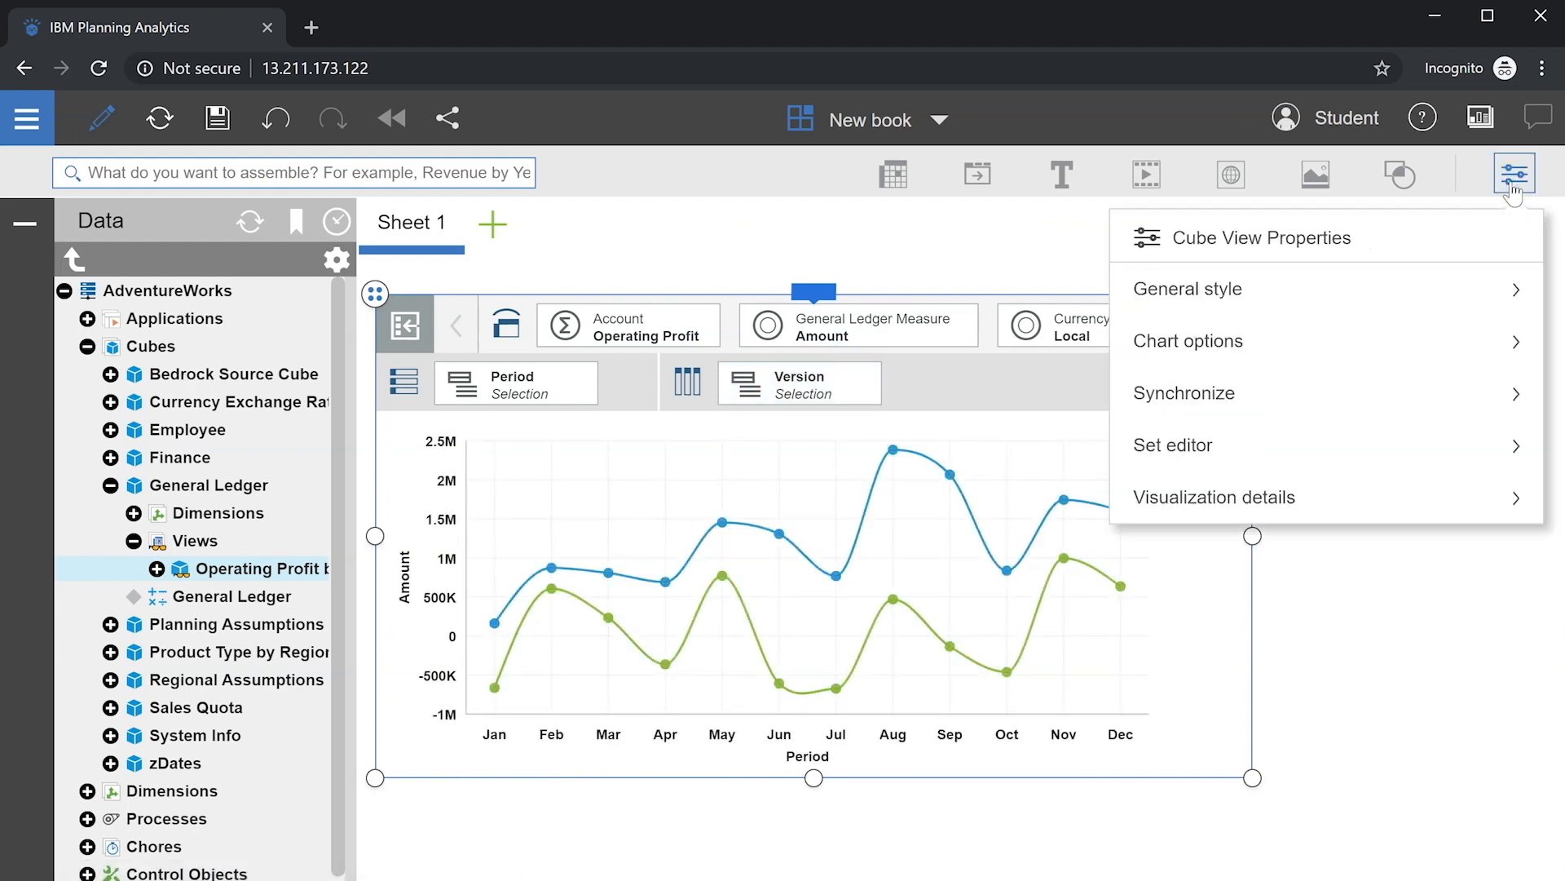
left_click(1263, 493)
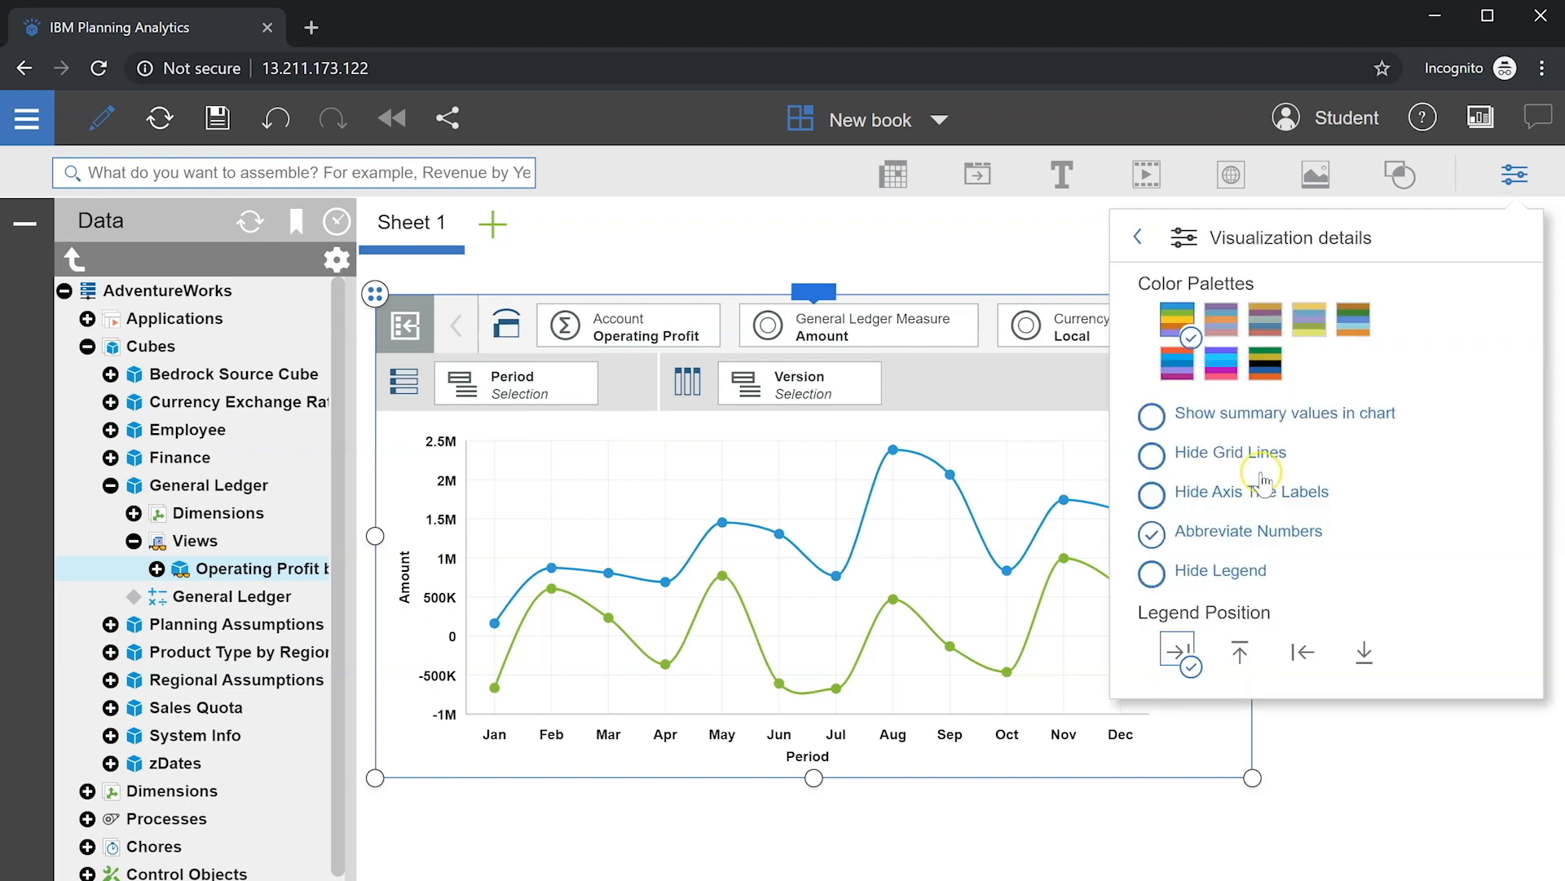
left_click(1152, 460)
left_click(1152, 495)
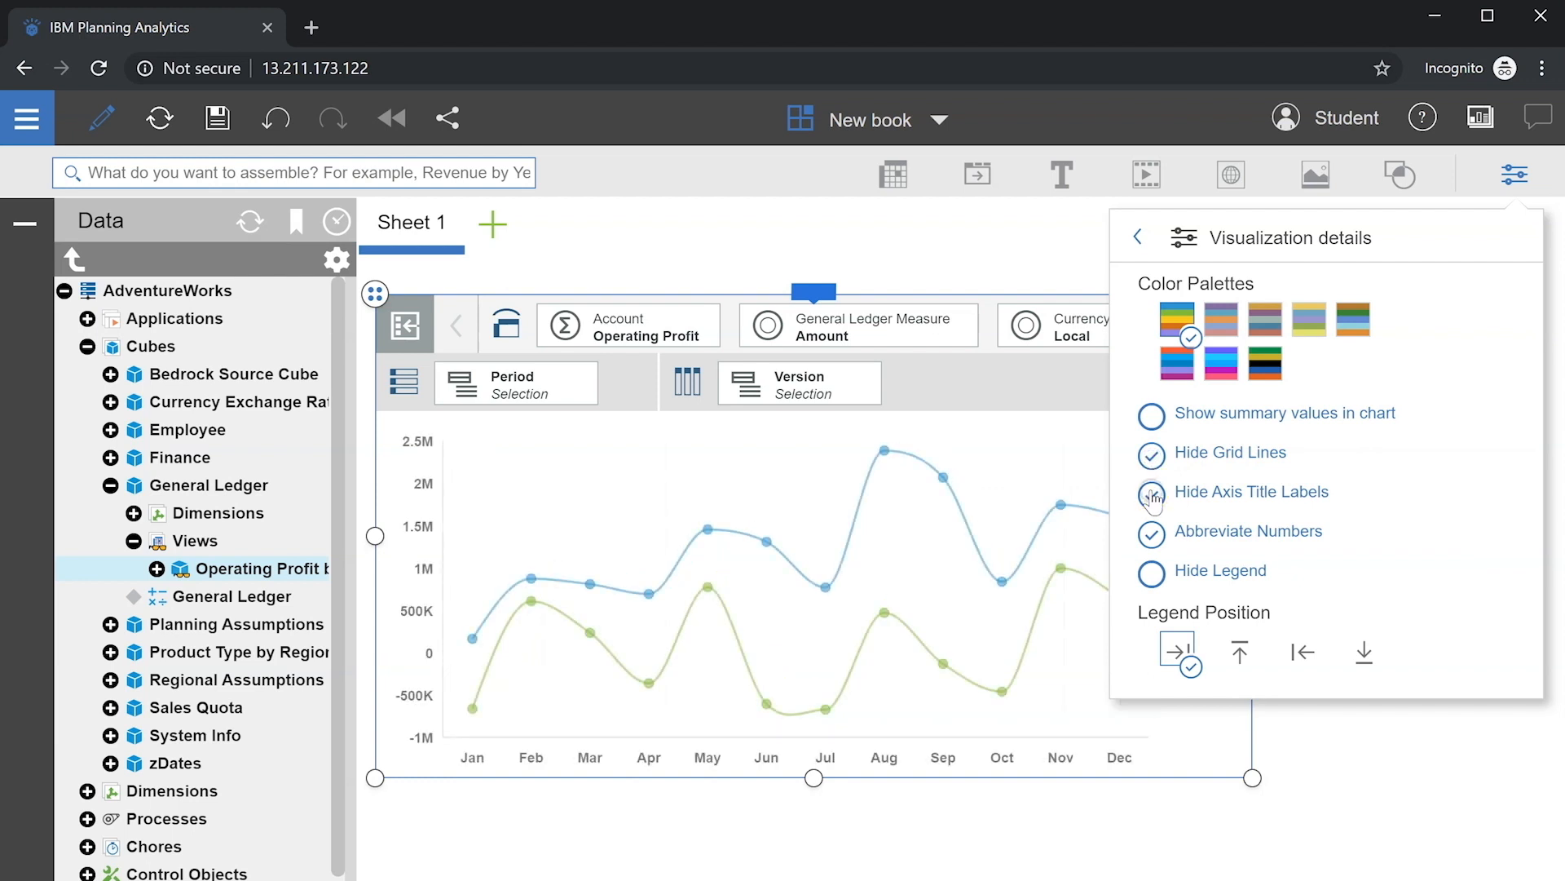
left_click(1152, 573)
Step: Give the chart a light grey fill and border, and hide its dimension bars
left_click(1202, 236)
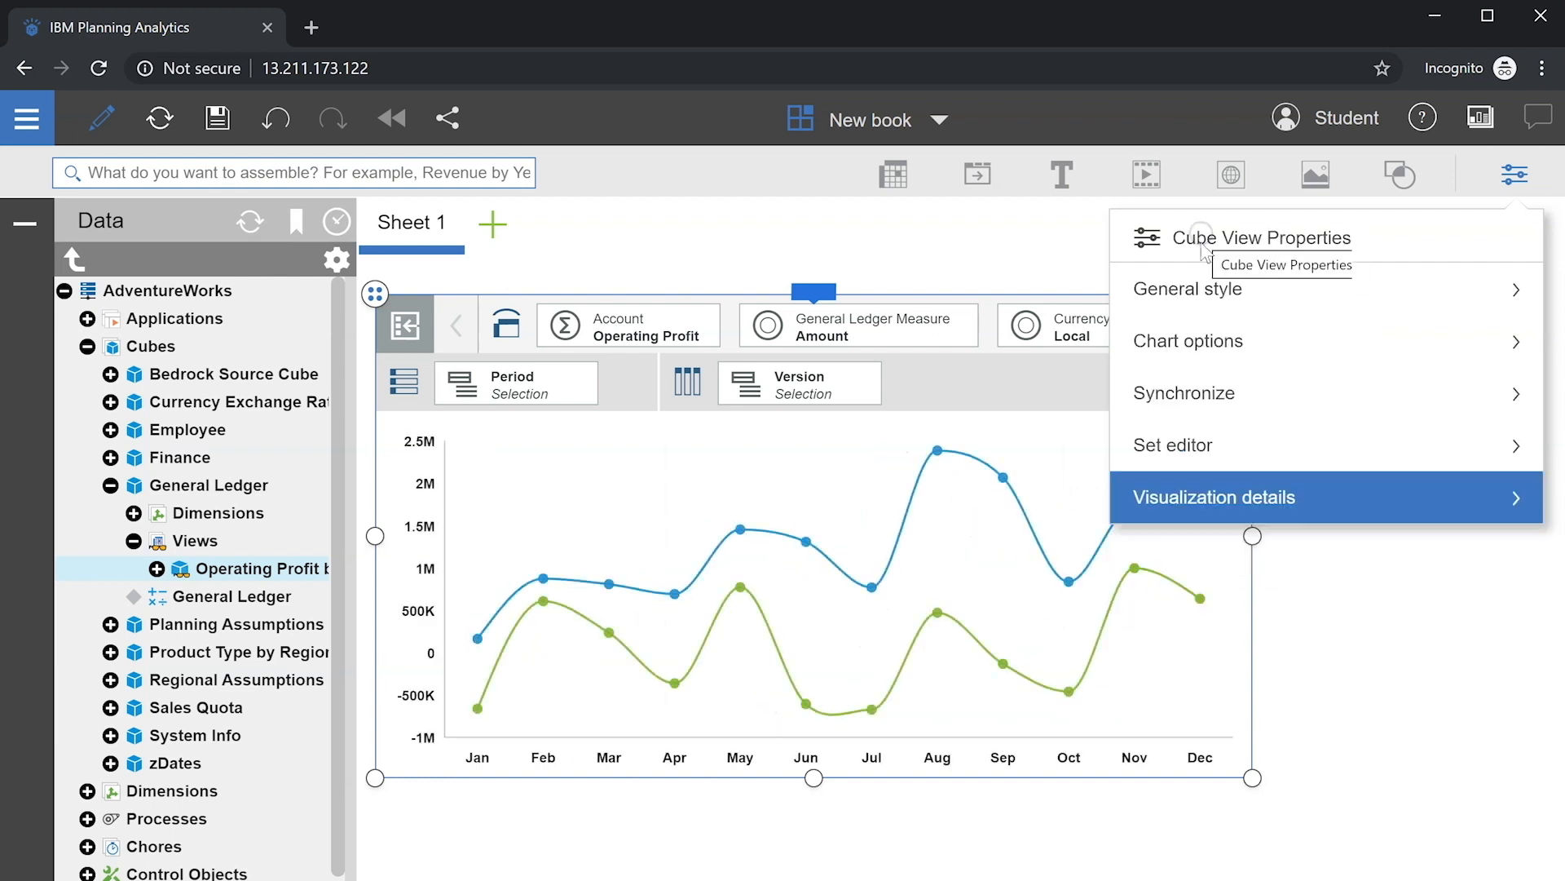
left_click(1206, 295)
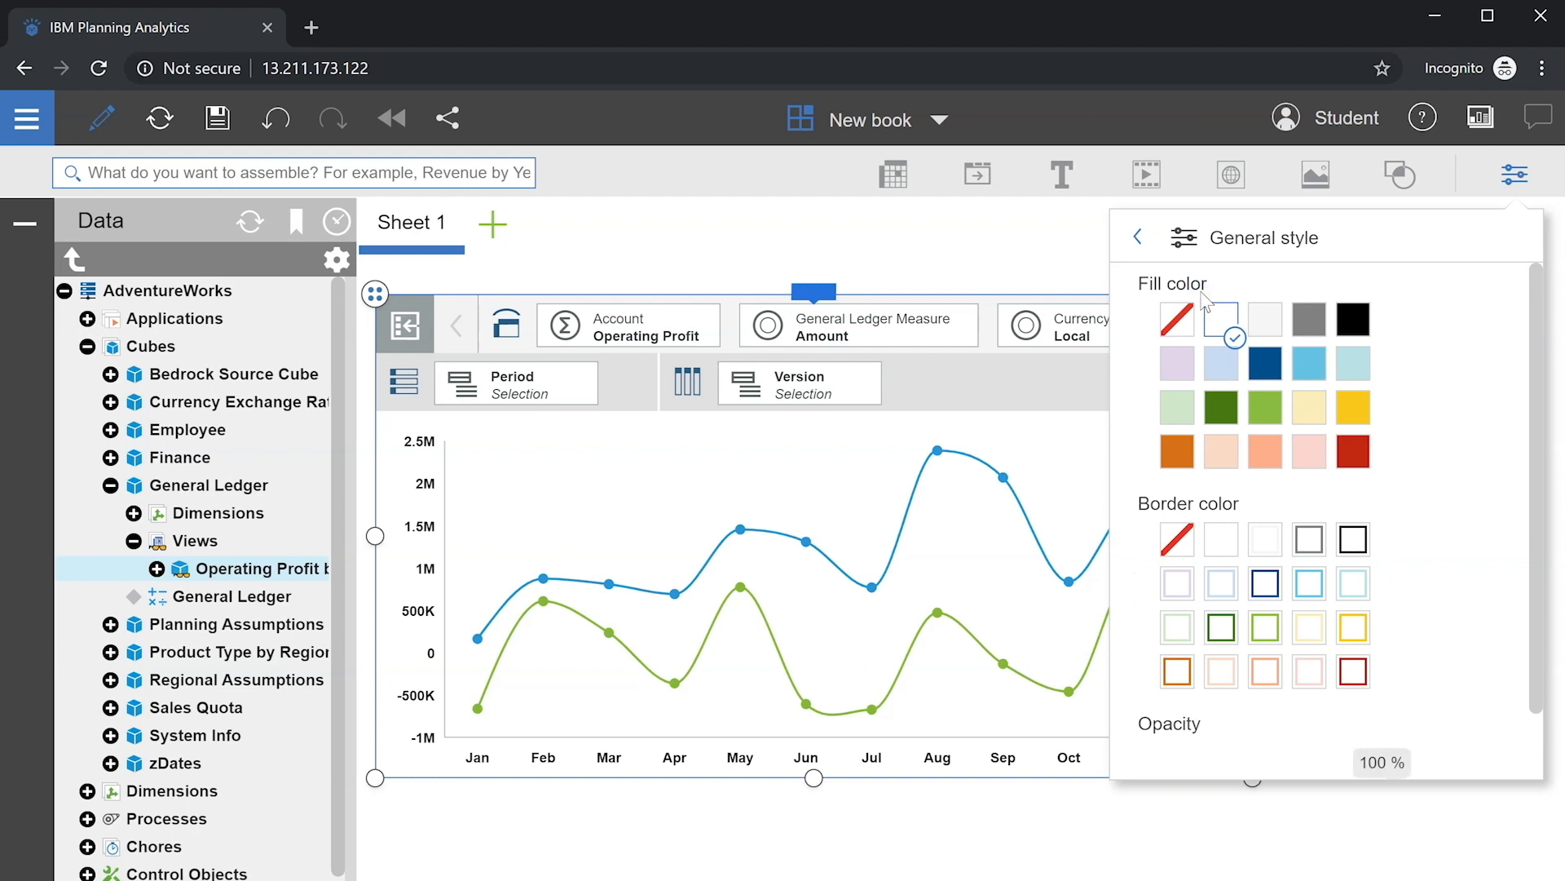
left_click(1261, 324)
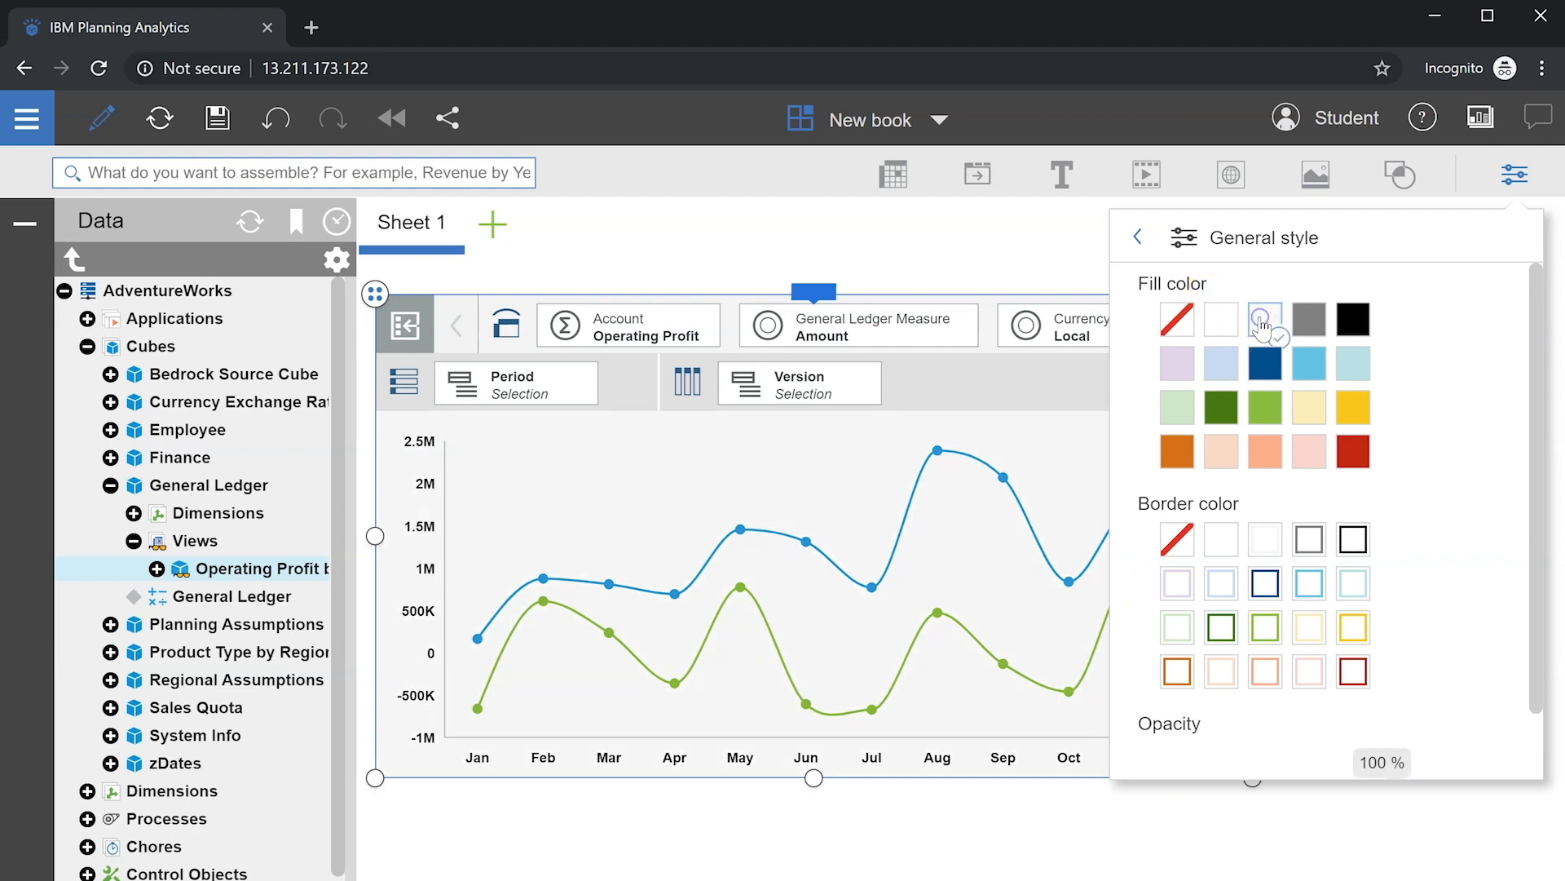
left_click(1270, 538)
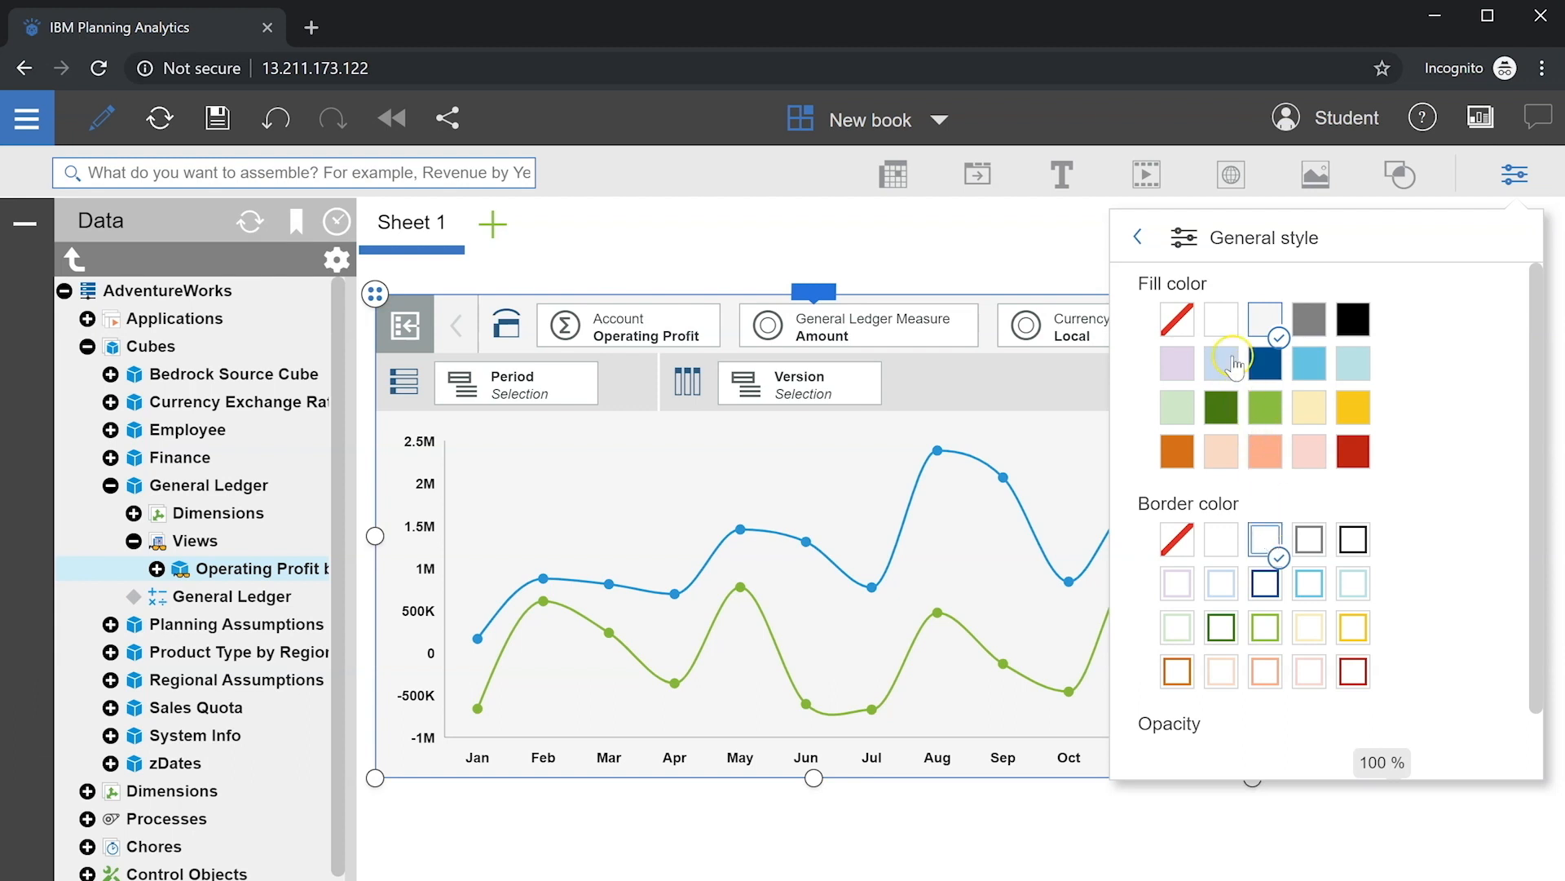
left_click(1205, 243)
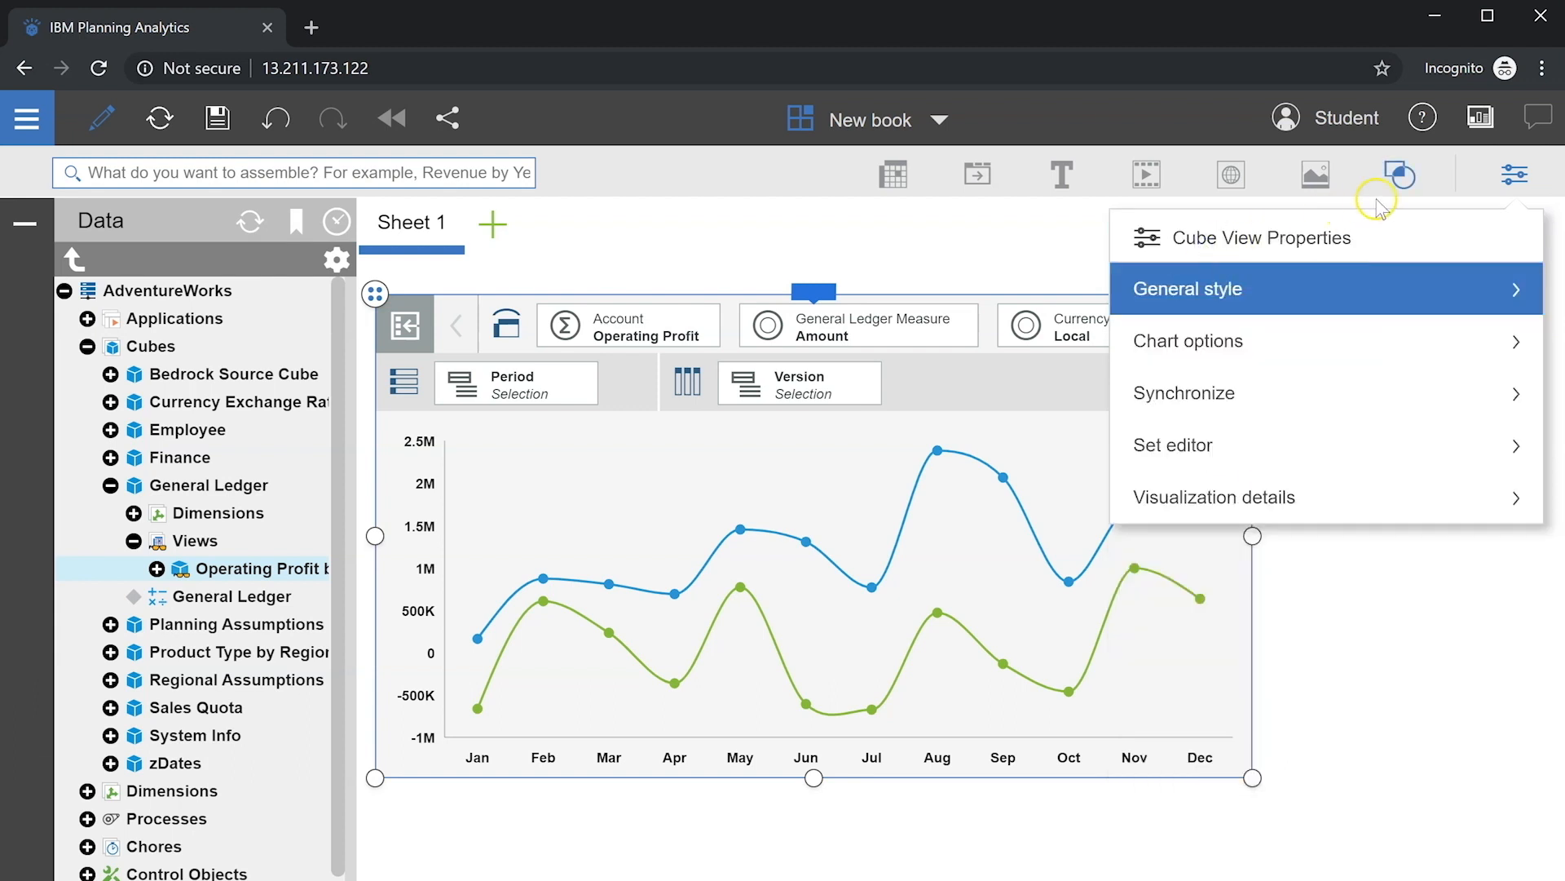
left_click(1514, 175)
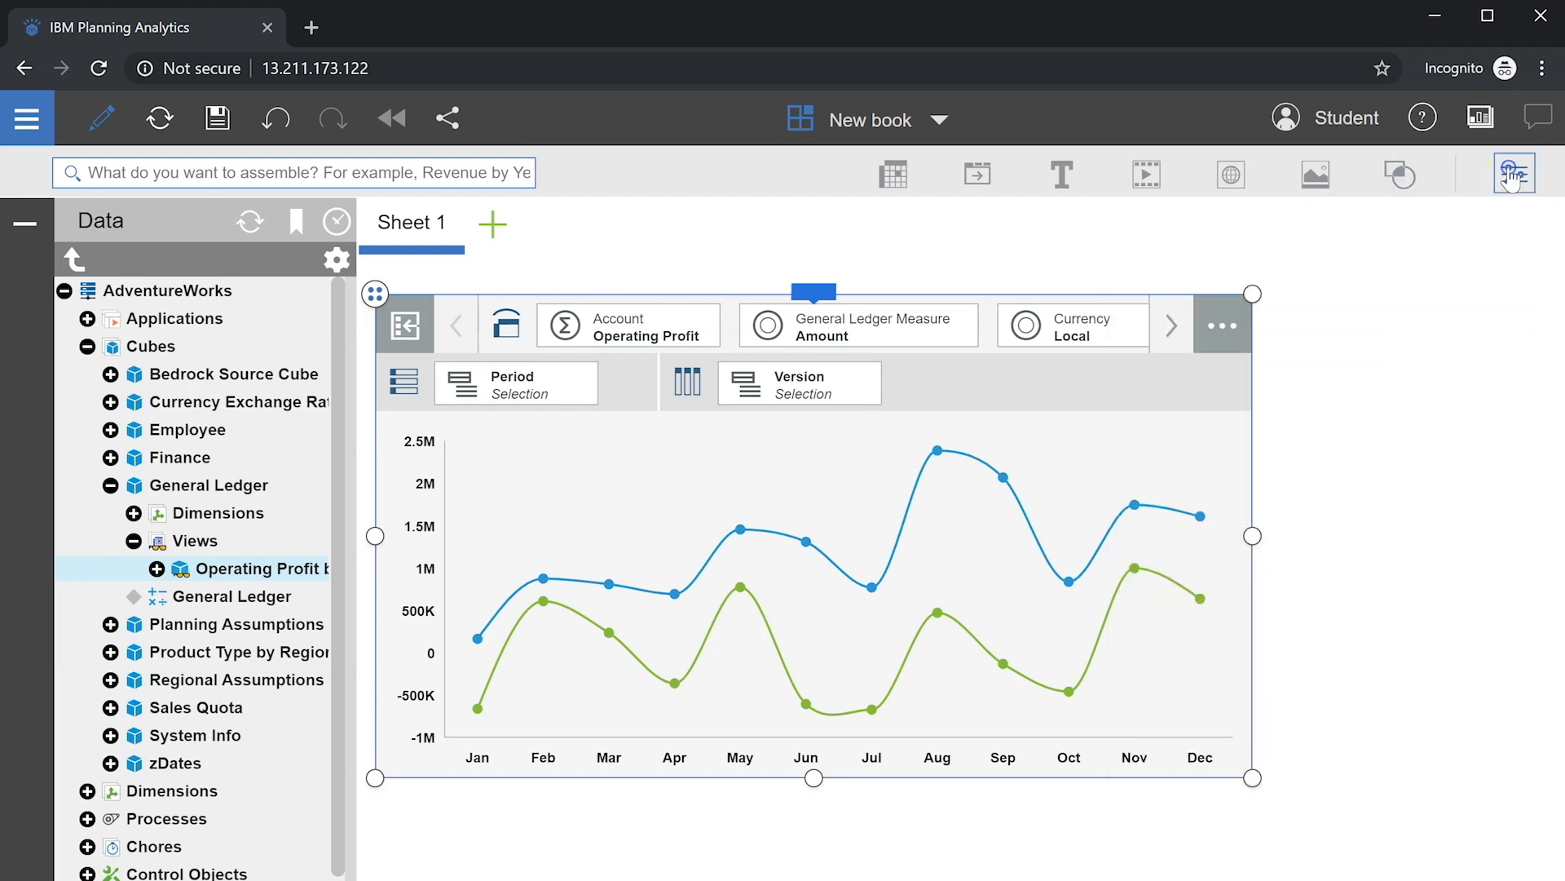
left_click(818, 294)
left_click(1195, 238)
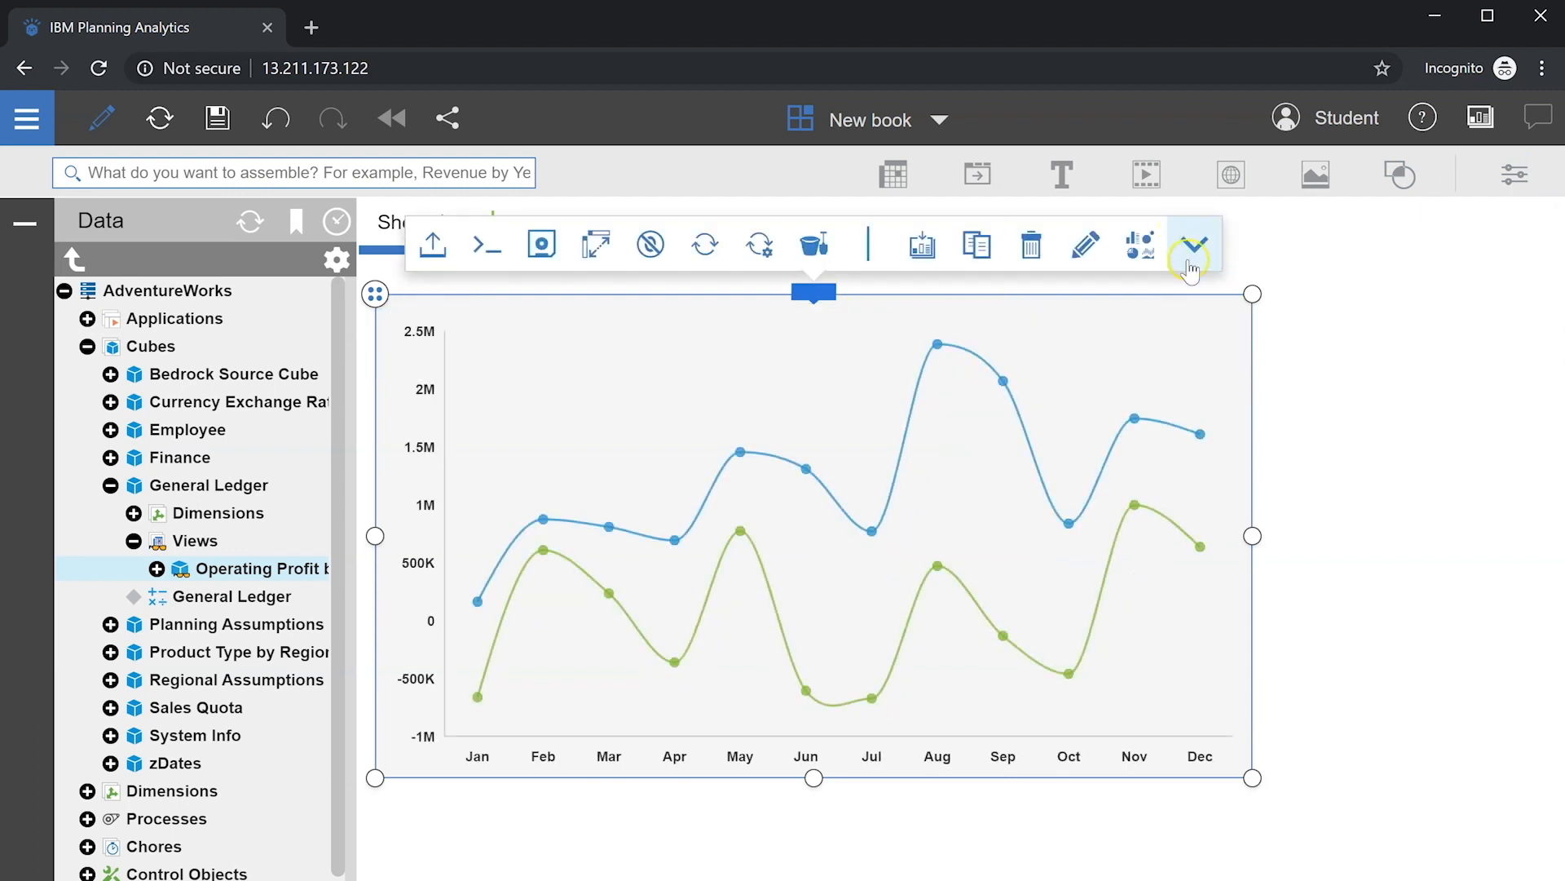
Step: Resize the line chart into a small top-left tile and duplicate it
left_click_drag(1252, 777, 765, 538)
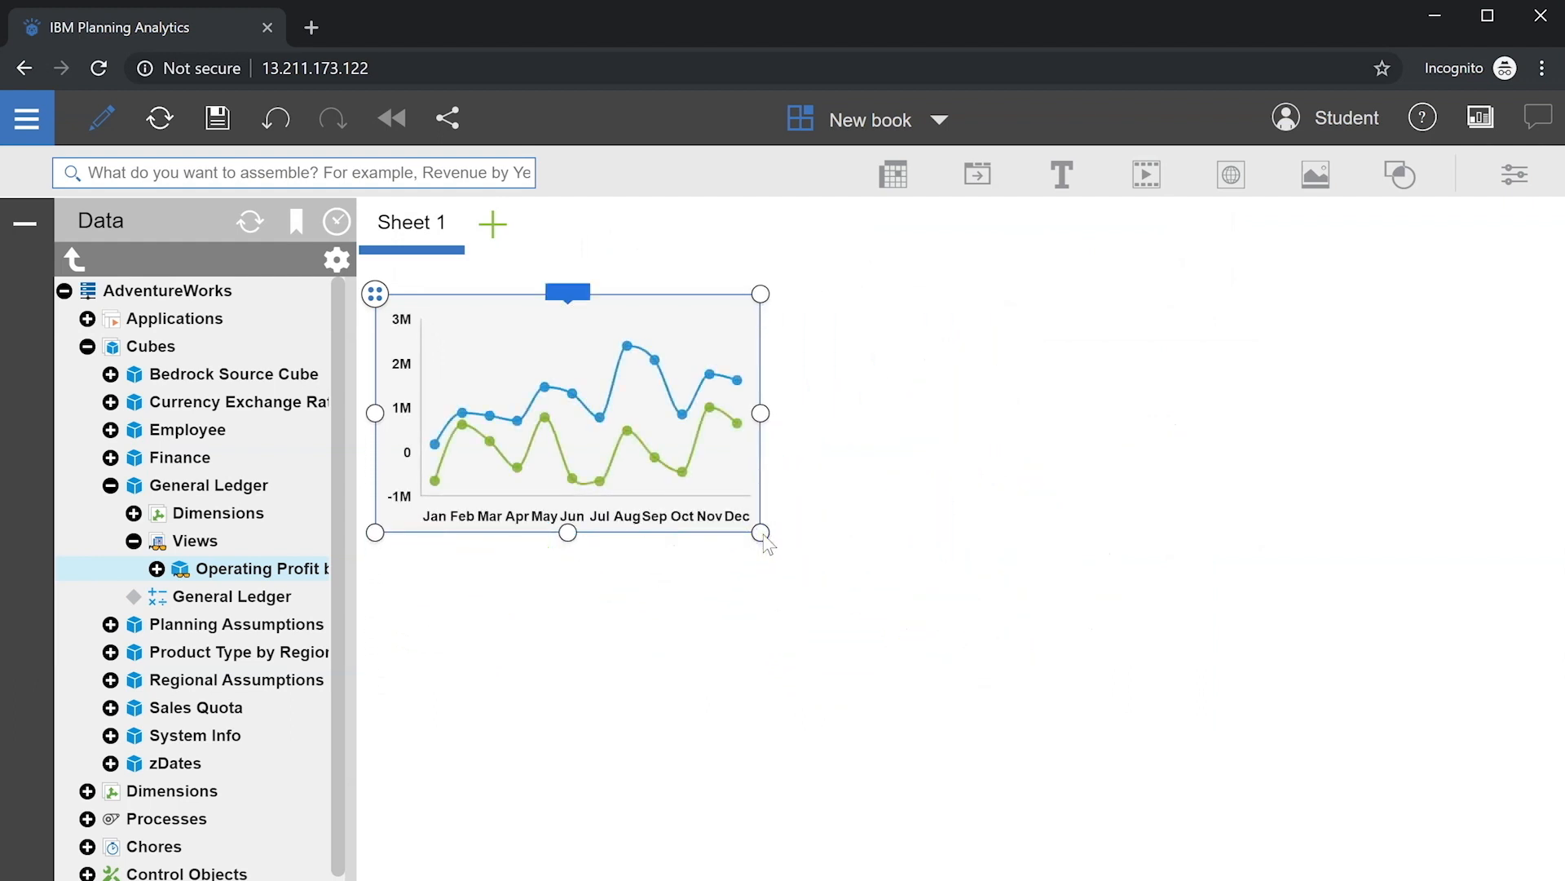
left_click_drag(761, 413, 800, 413)
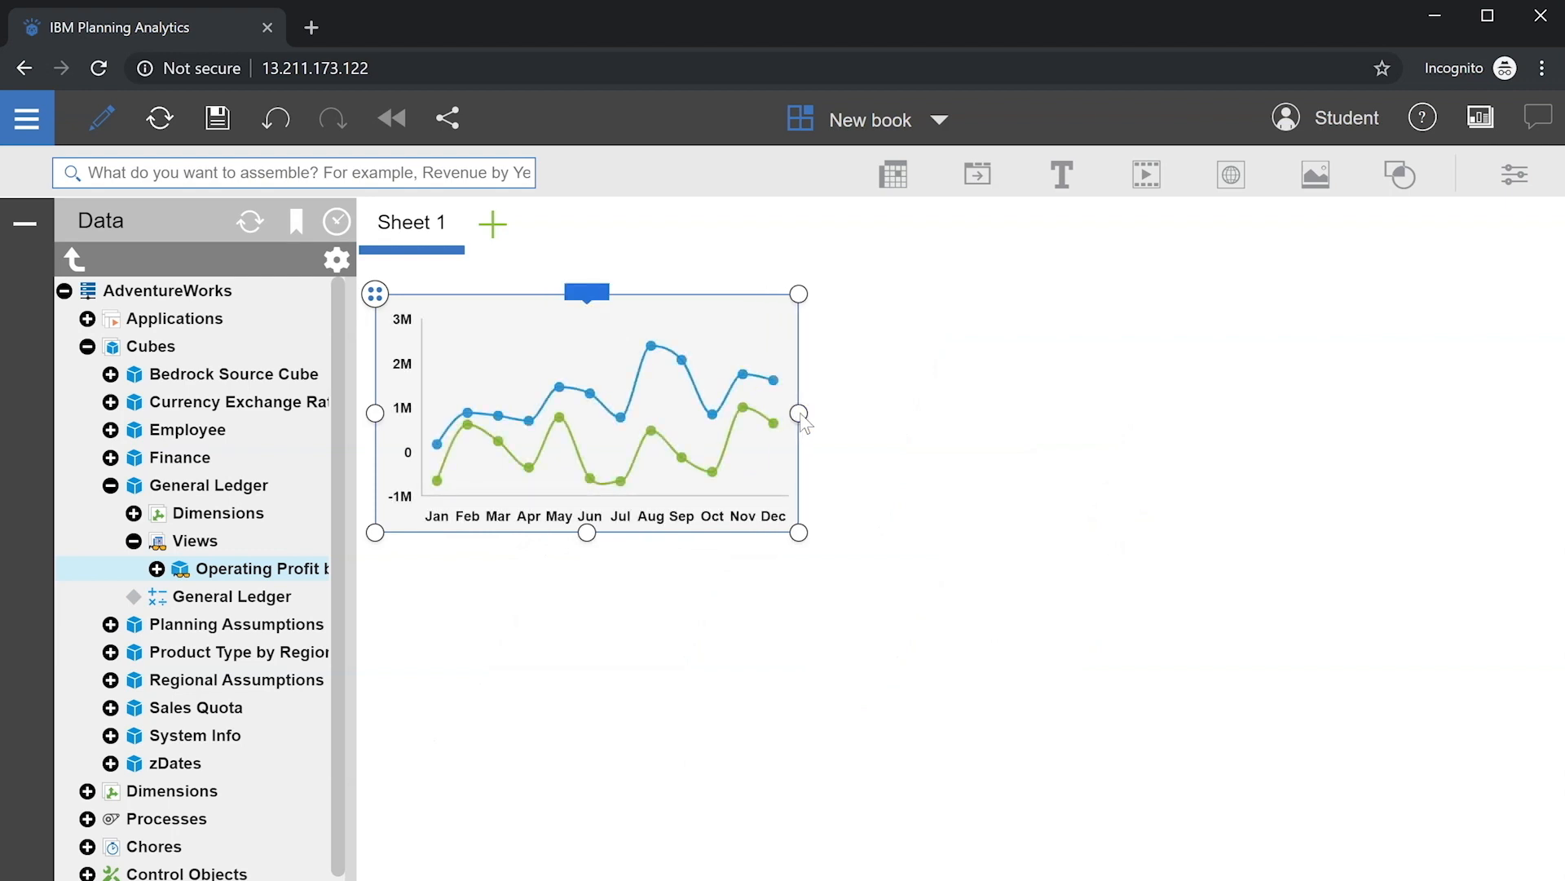
left_click(589, 296)
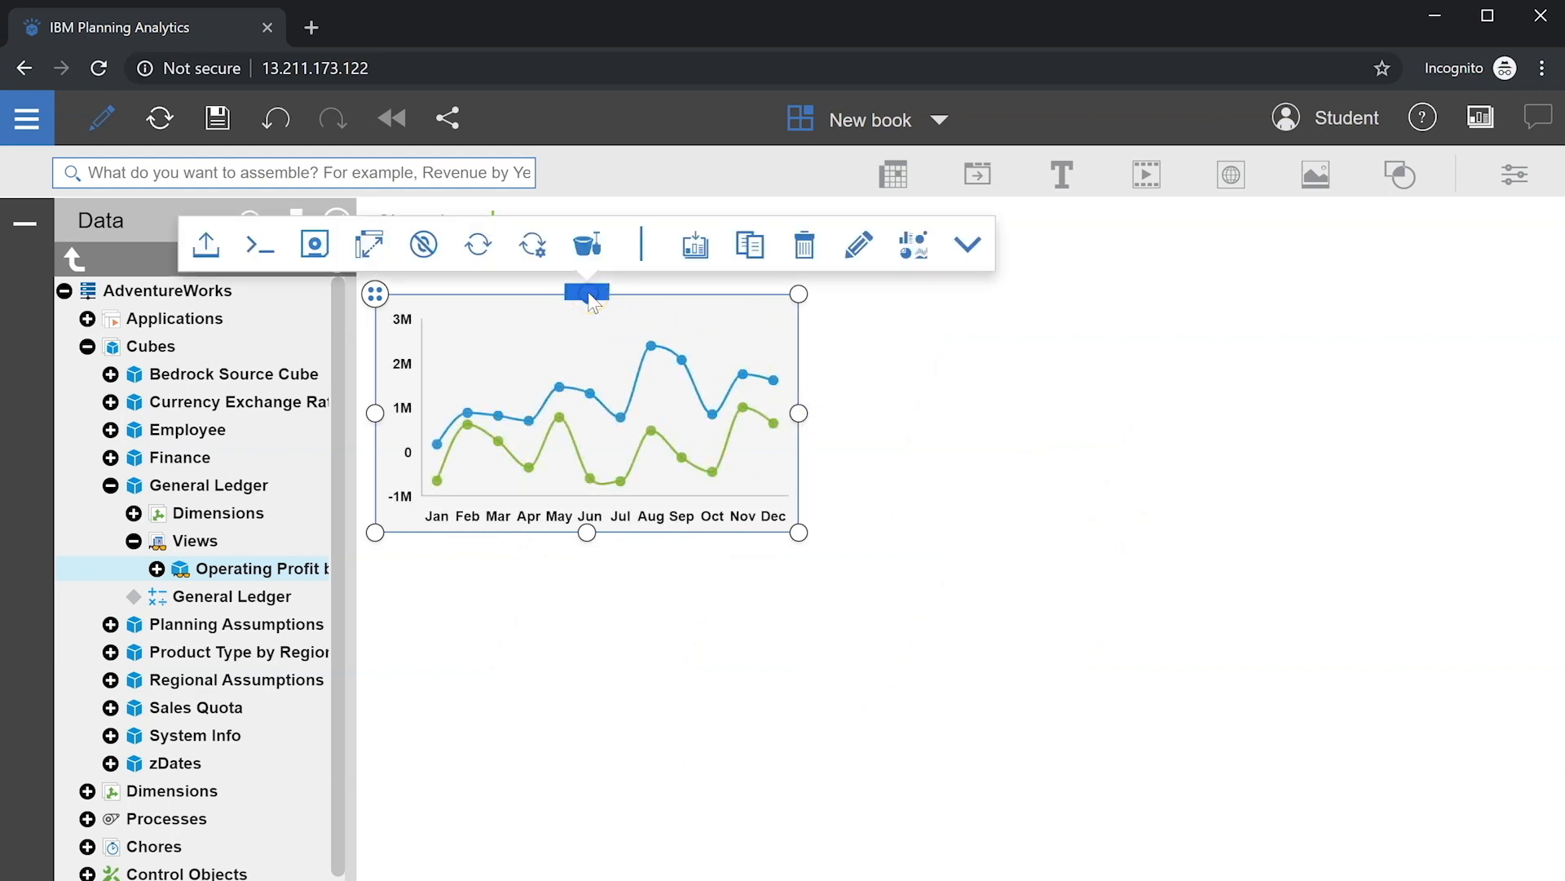
left_click(750, 245)
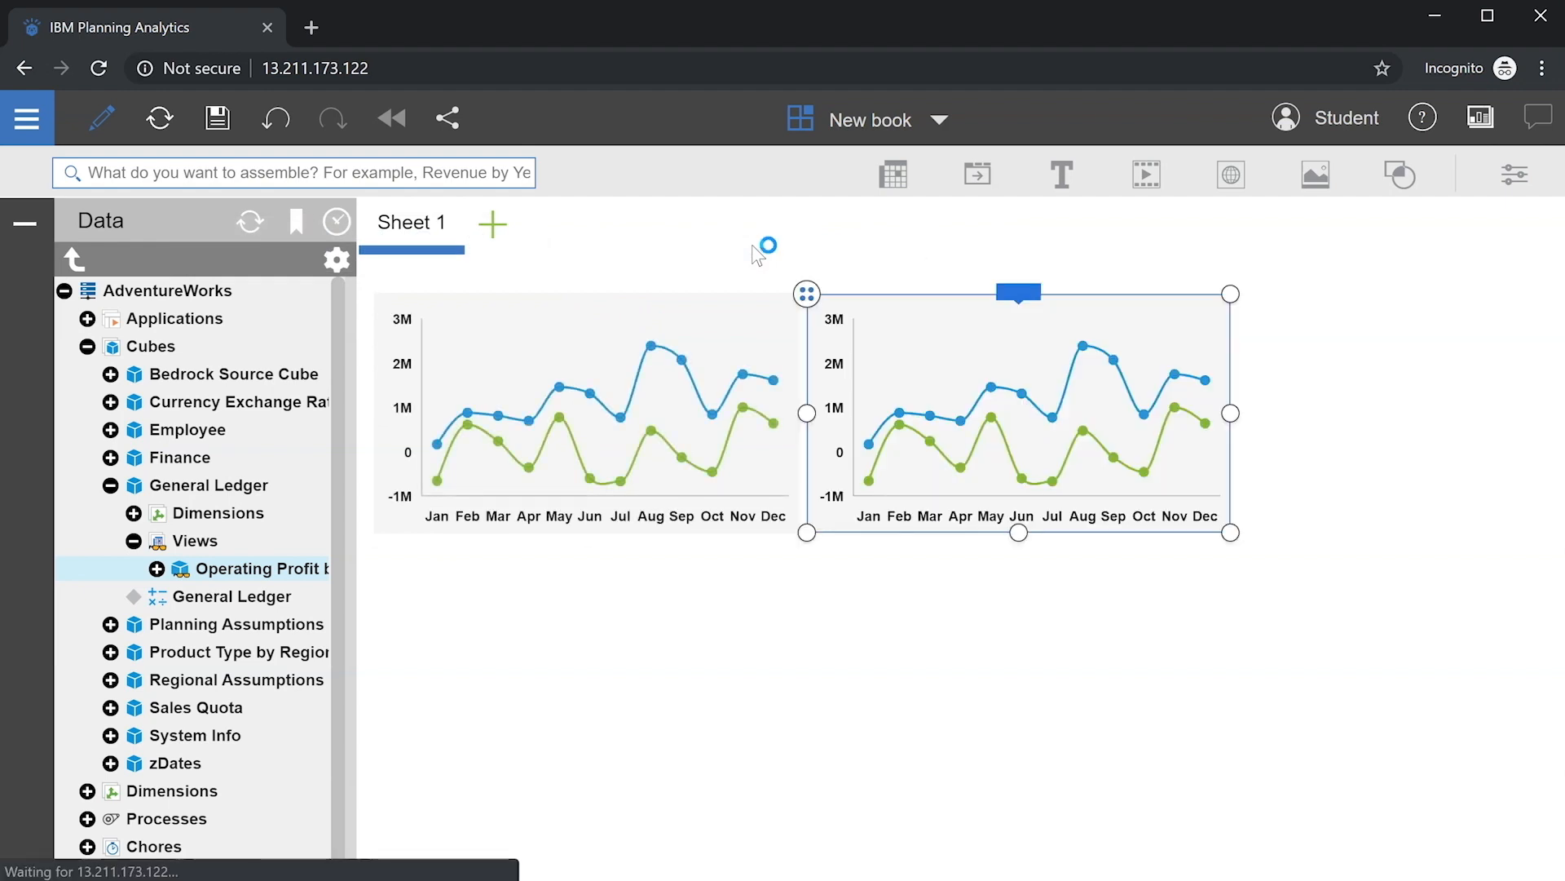
Step: Add a third chart copy and set the top-right chart's Account to Operating Expenses
left_click(1018, 291)
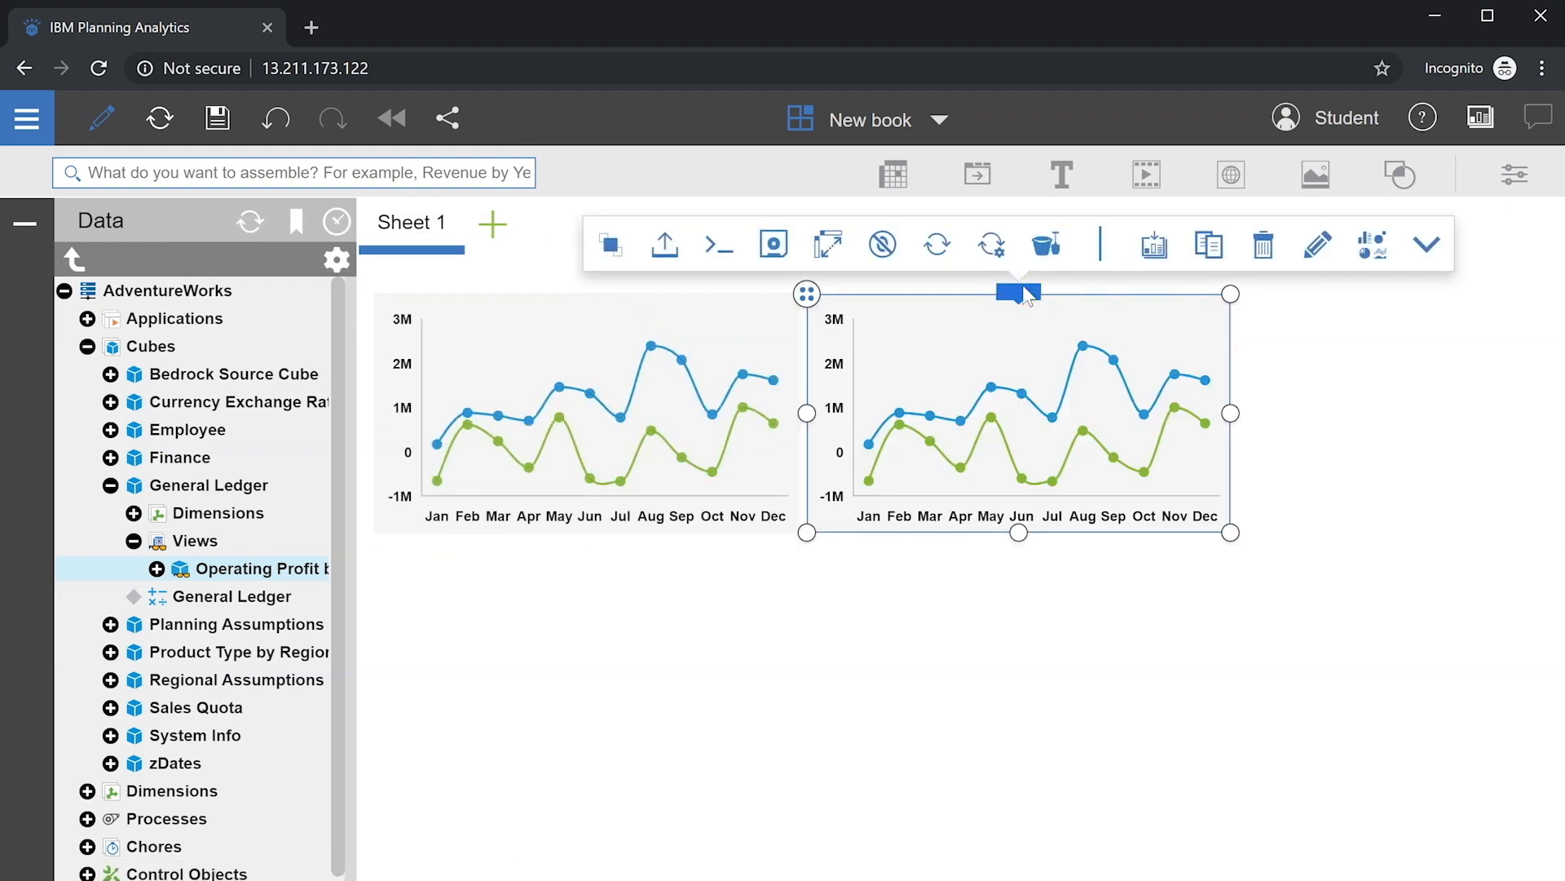
left_click(1206, 246)
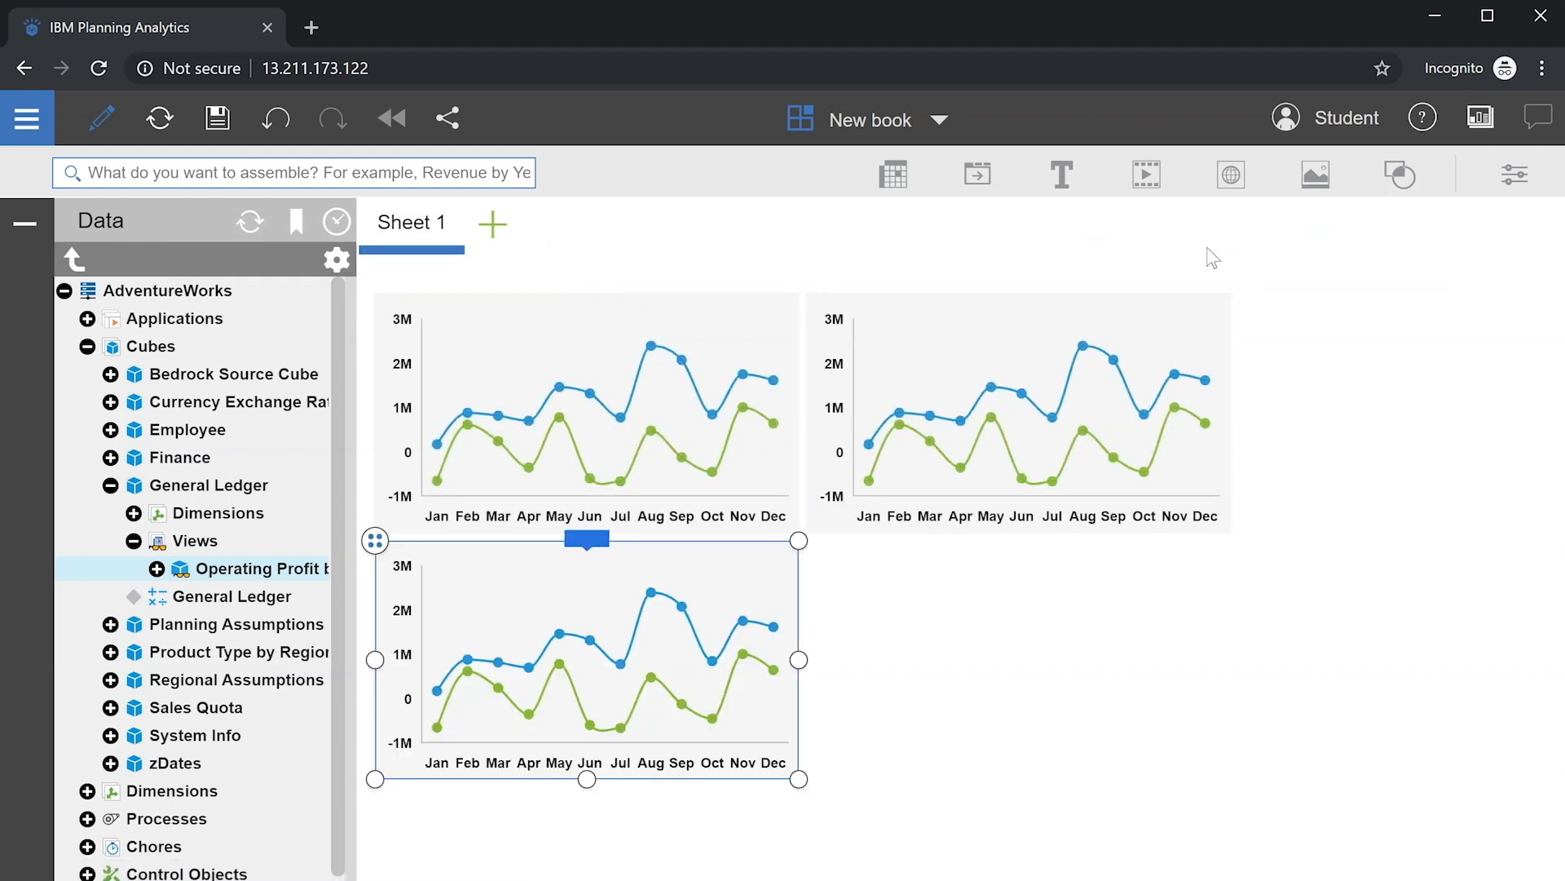
left_click(1121, 326)
left_click(1031, 292)
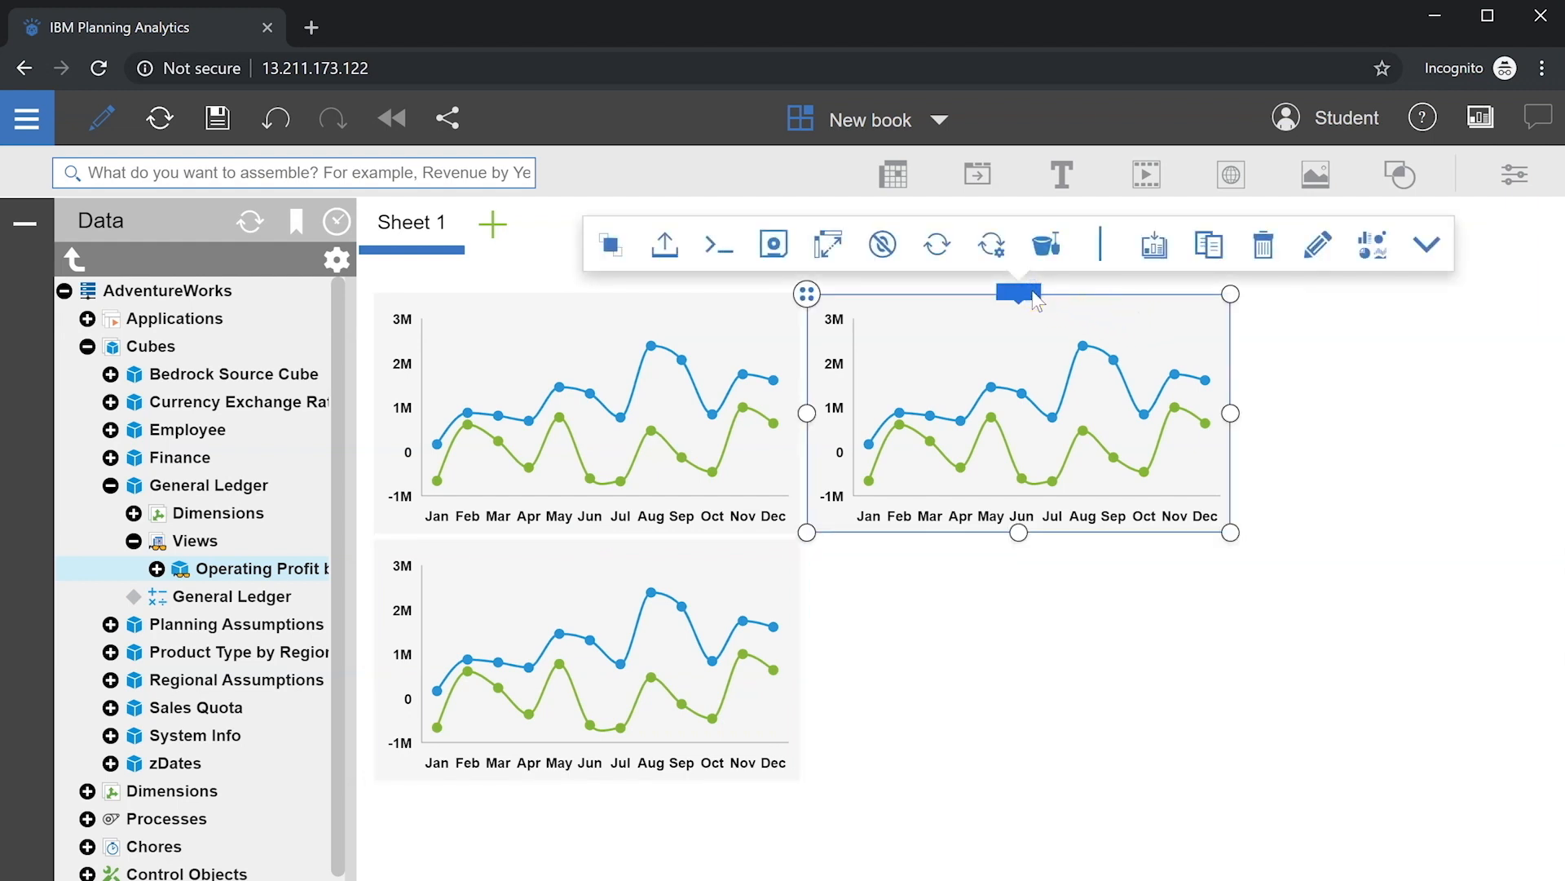
left_click(1426, 246)
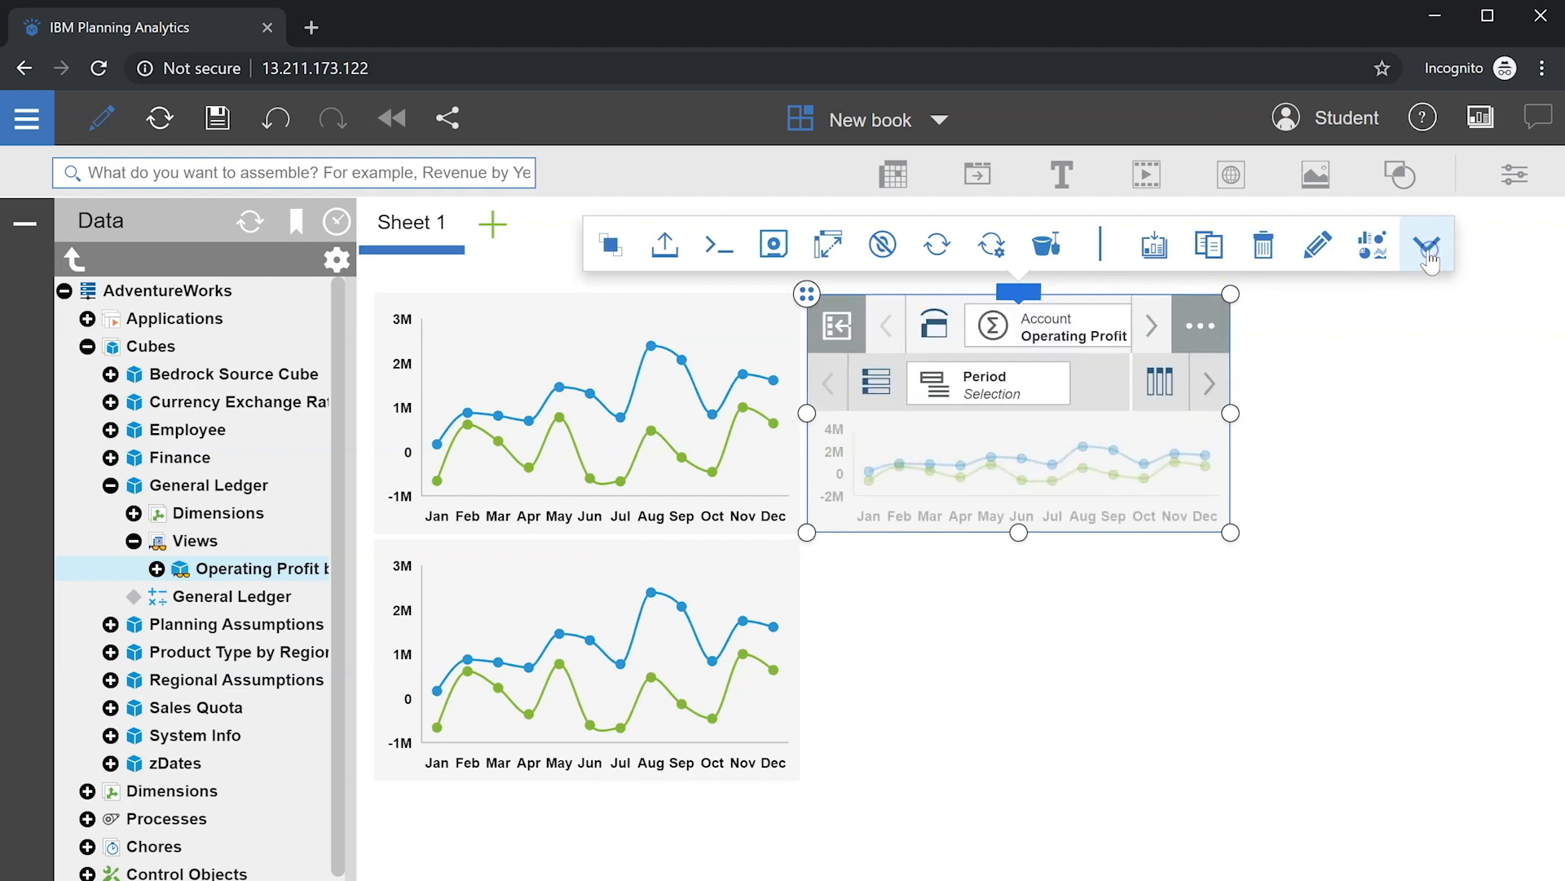
left_click(1056, 332)
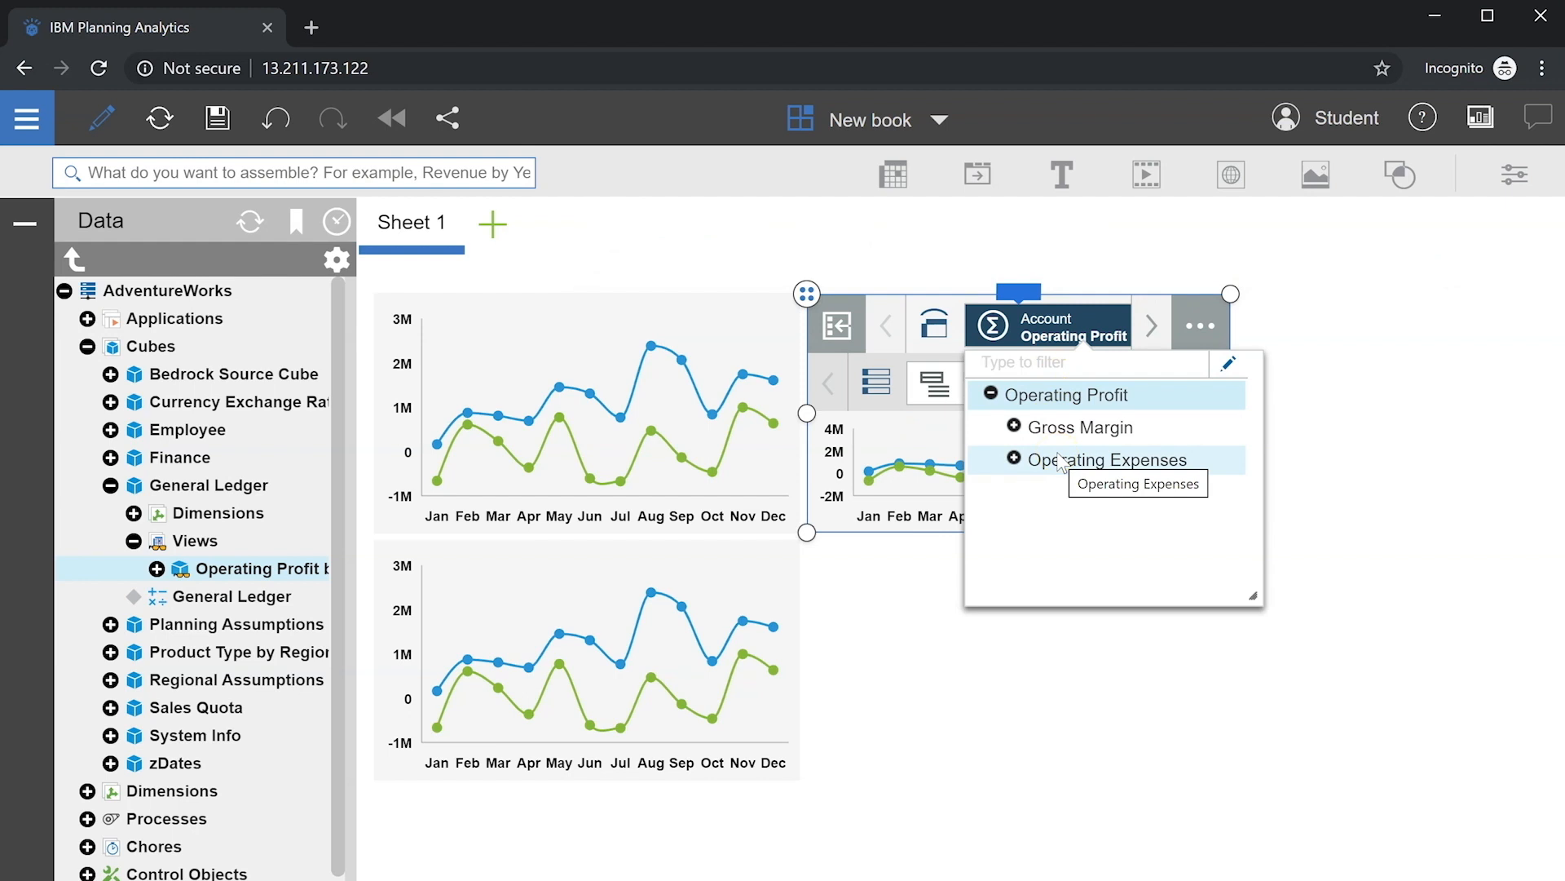
left_click(1058, 460)
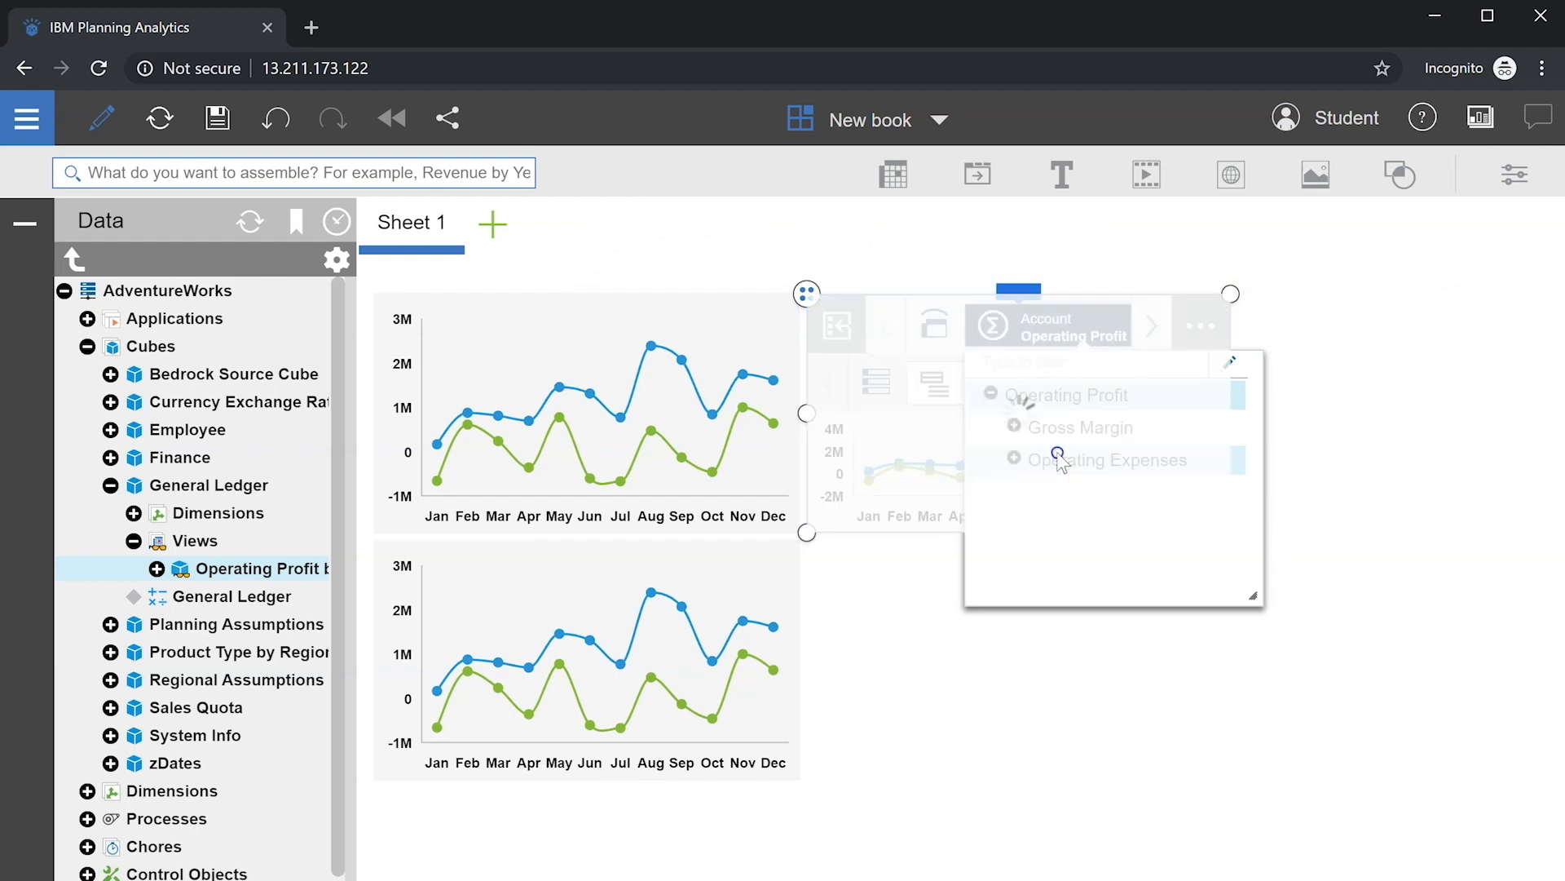
left_click(1038, 310)
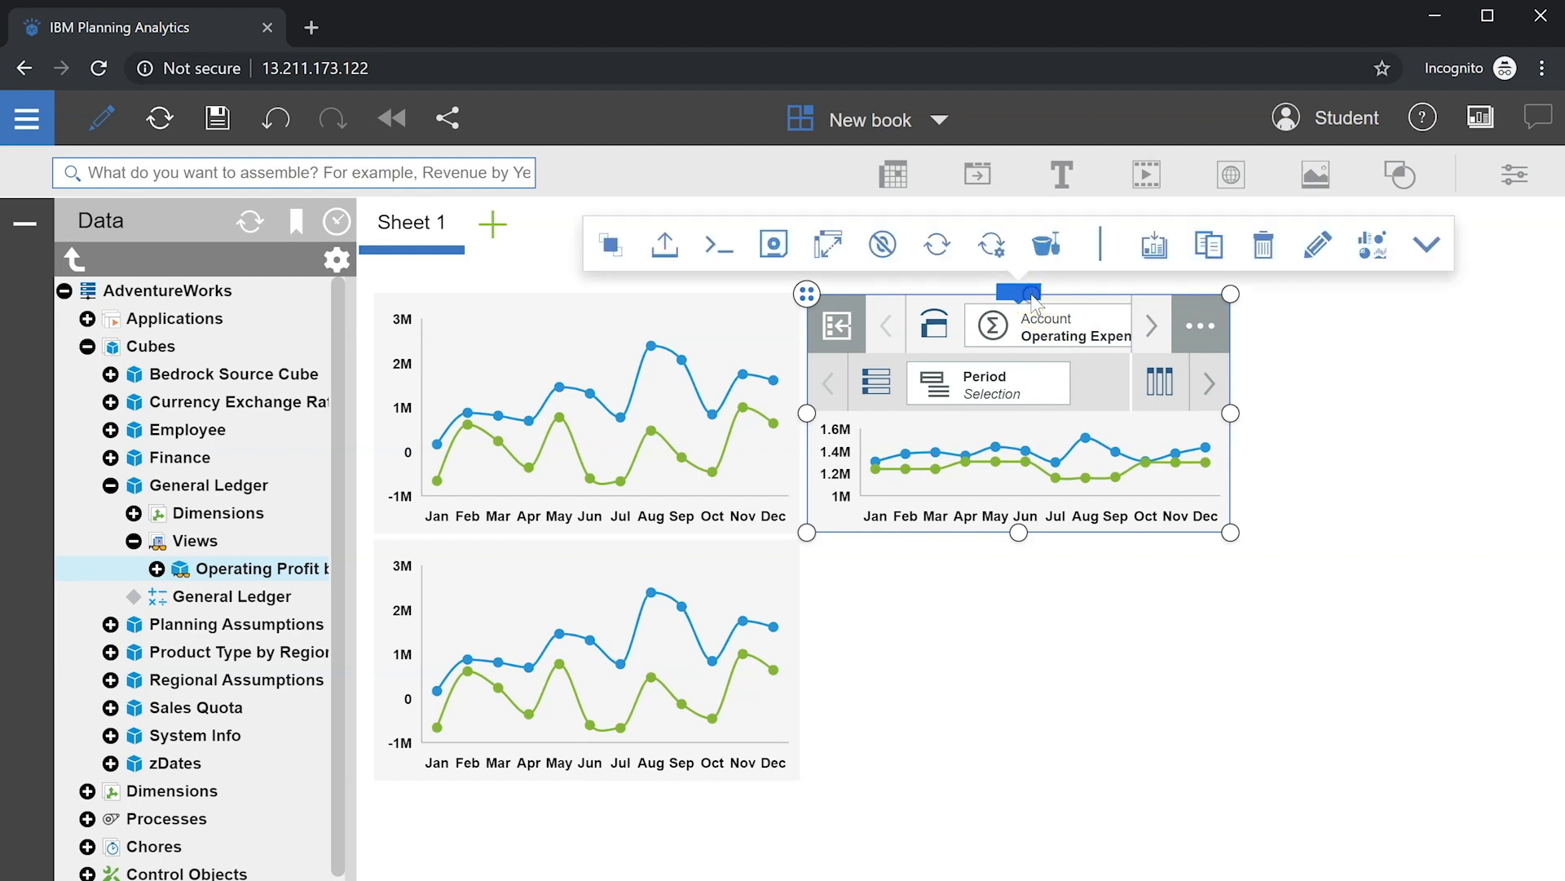
left_click(1427, 243)
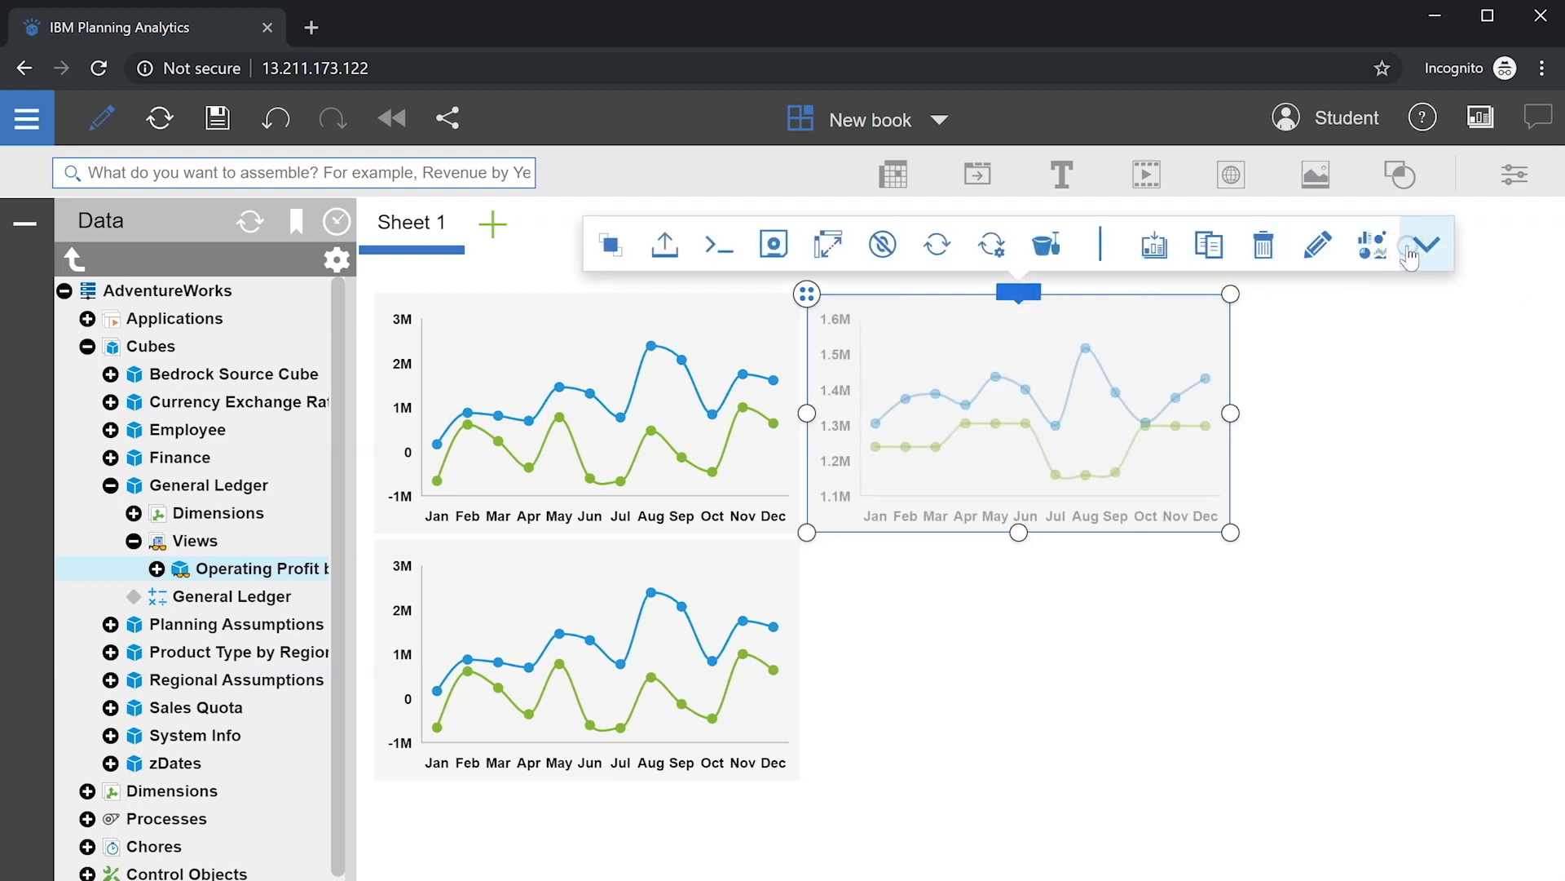
Step: Set the bottom chart's Account to Gross Margin and collapse its overview
left_click(767, 561)
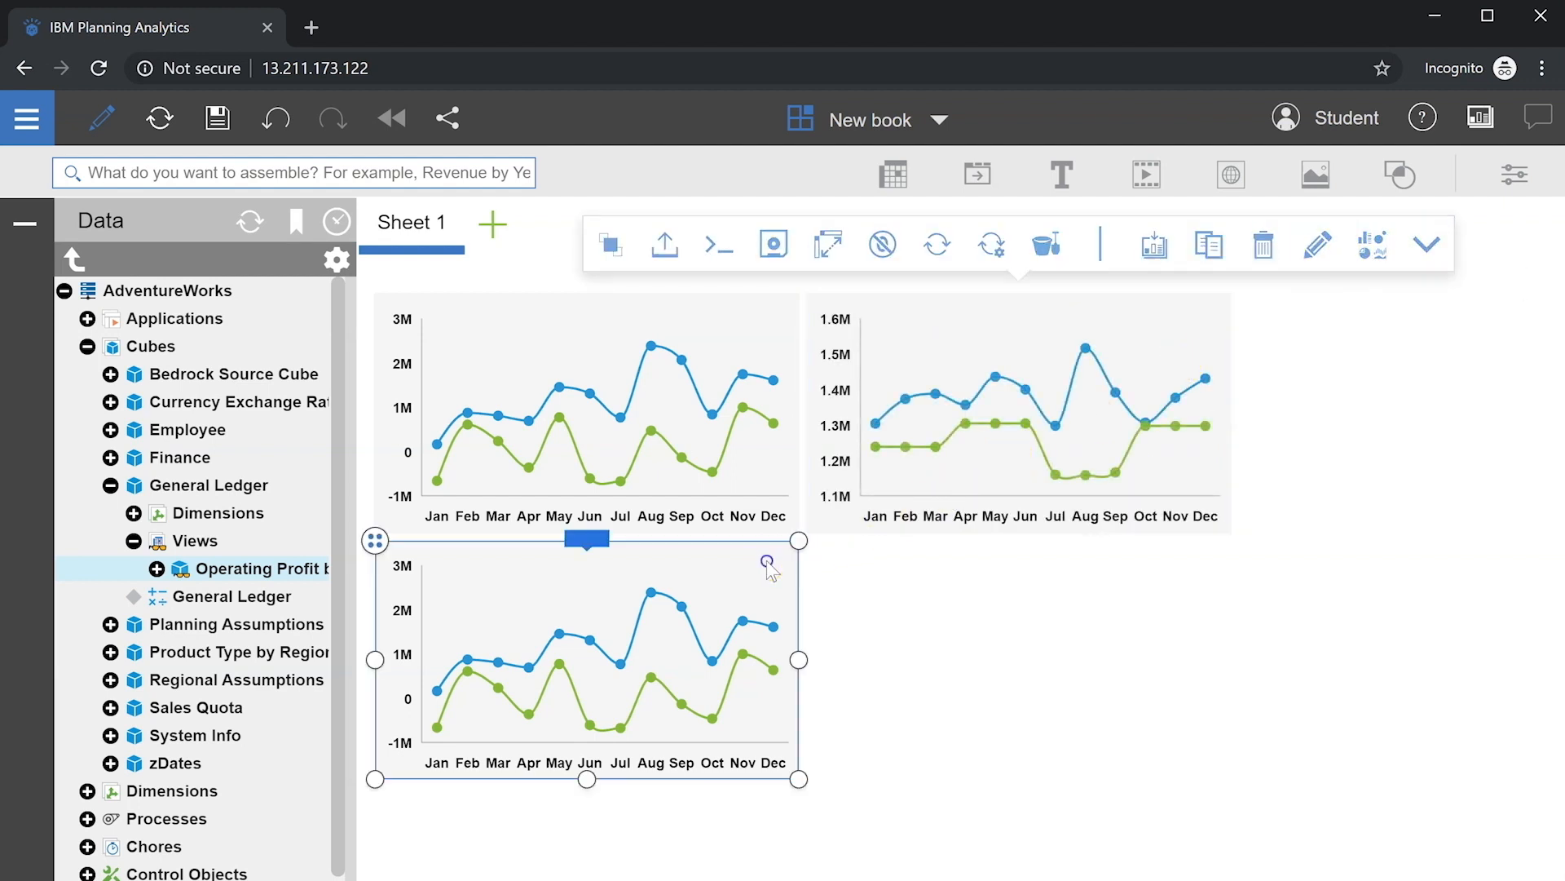
left_click(587, 539)
left_click(983, 491)
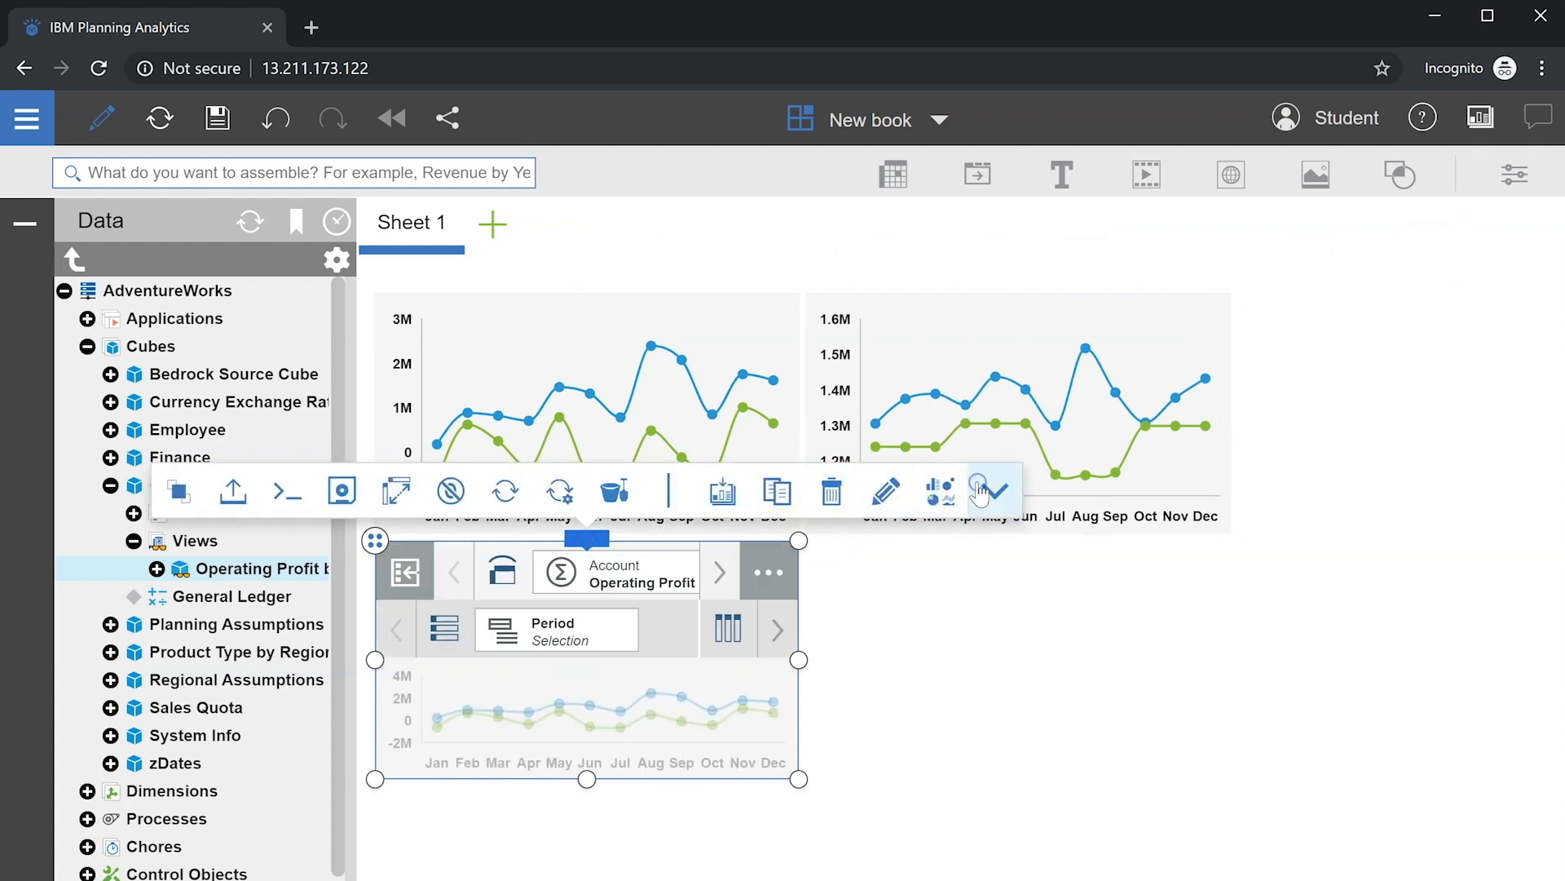
left_click(619, 574)
left_click(647, 675)
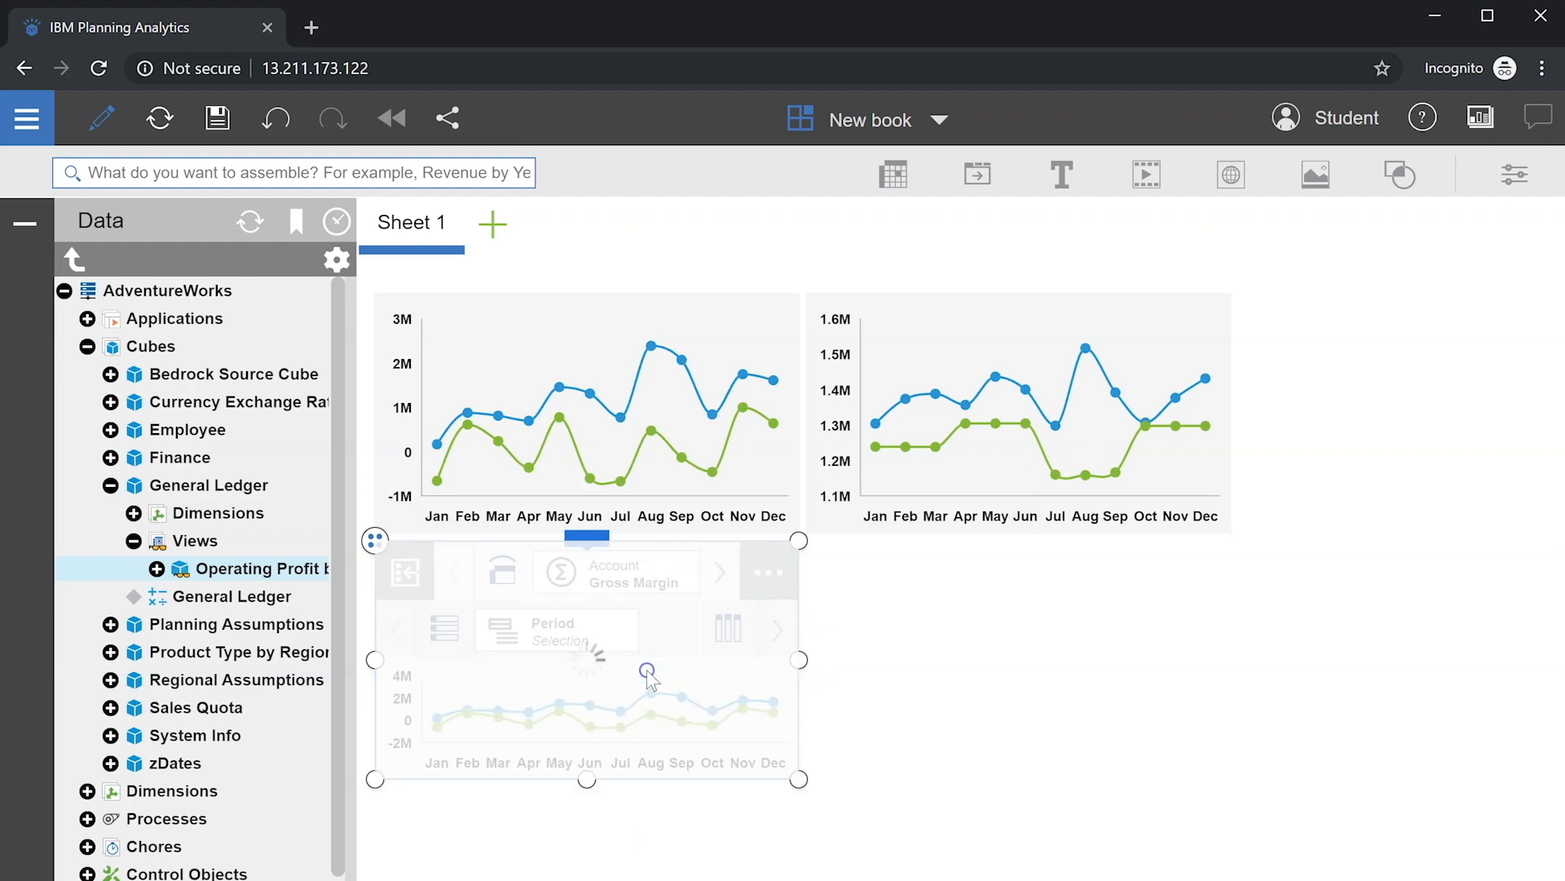
left_click(587, 540)
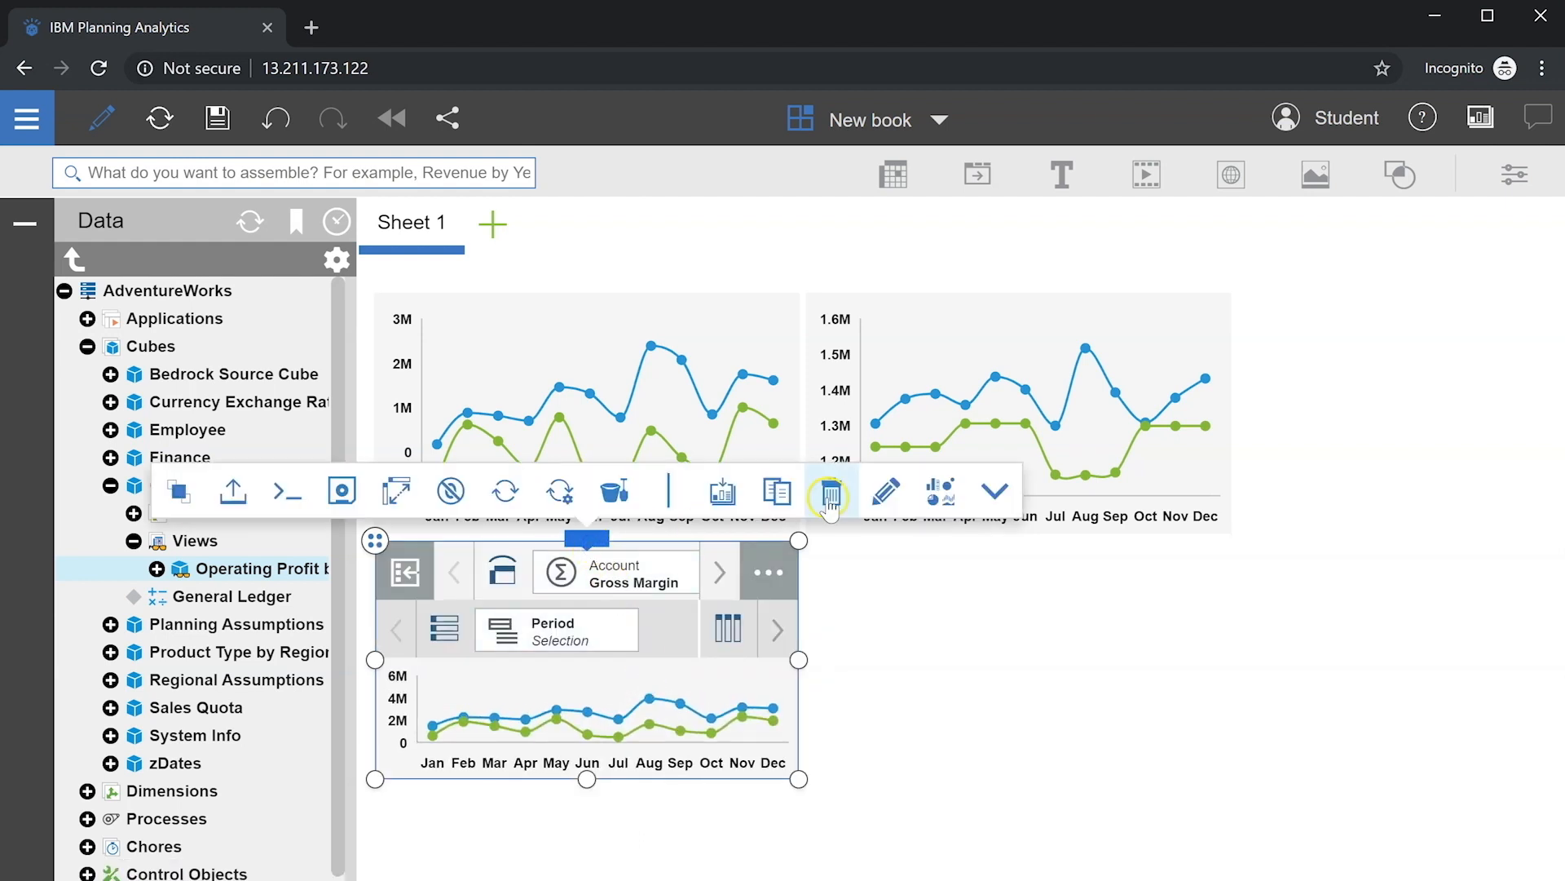
left_click(994, 490)
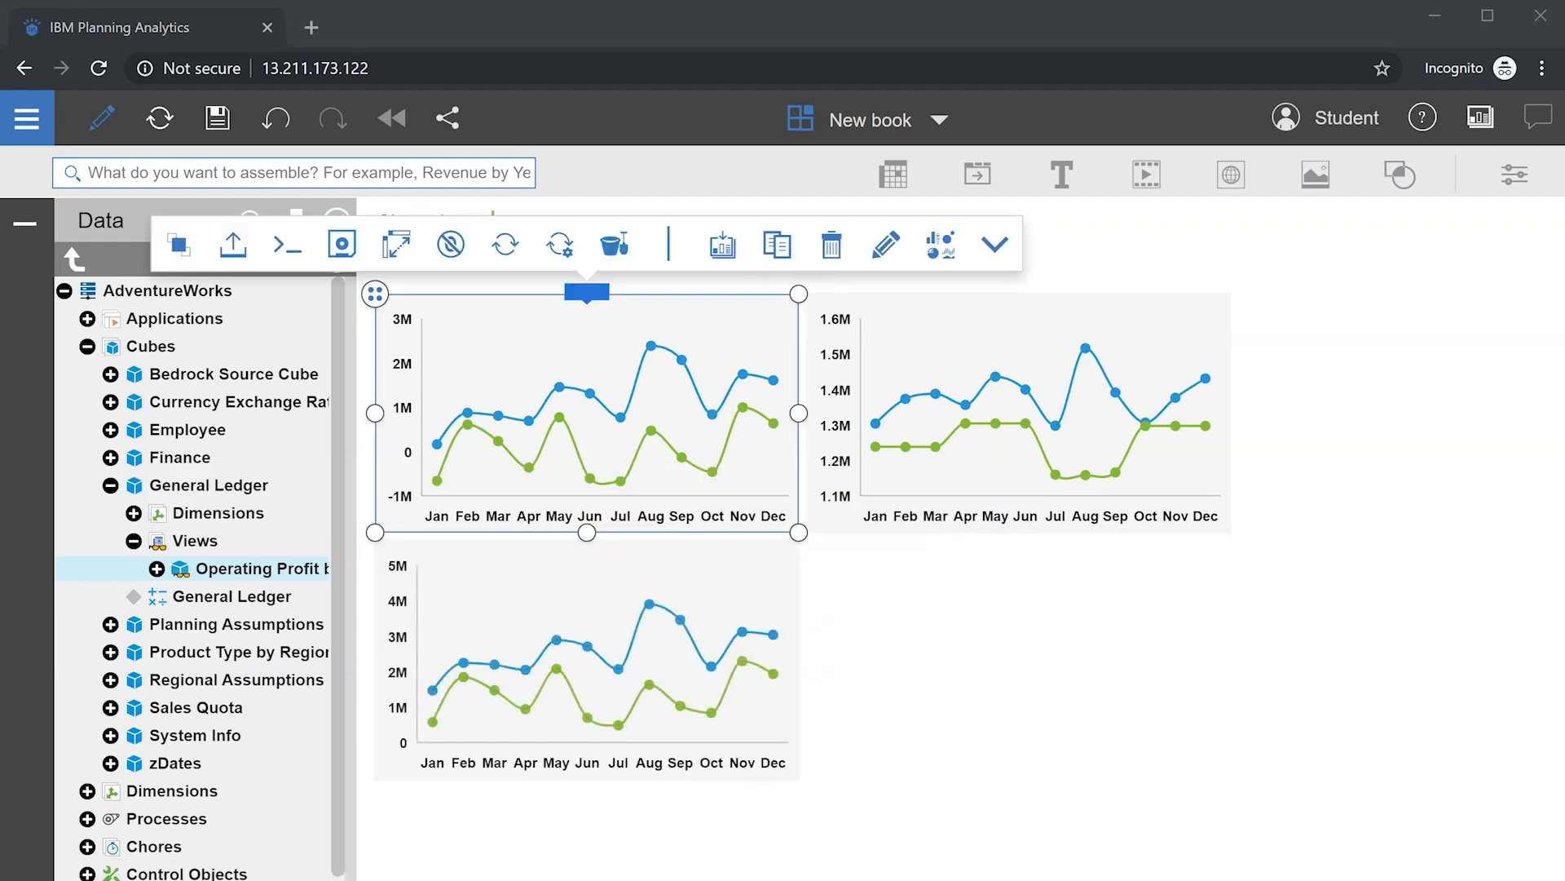
left_click(733, 568)
left_click(595, 541)
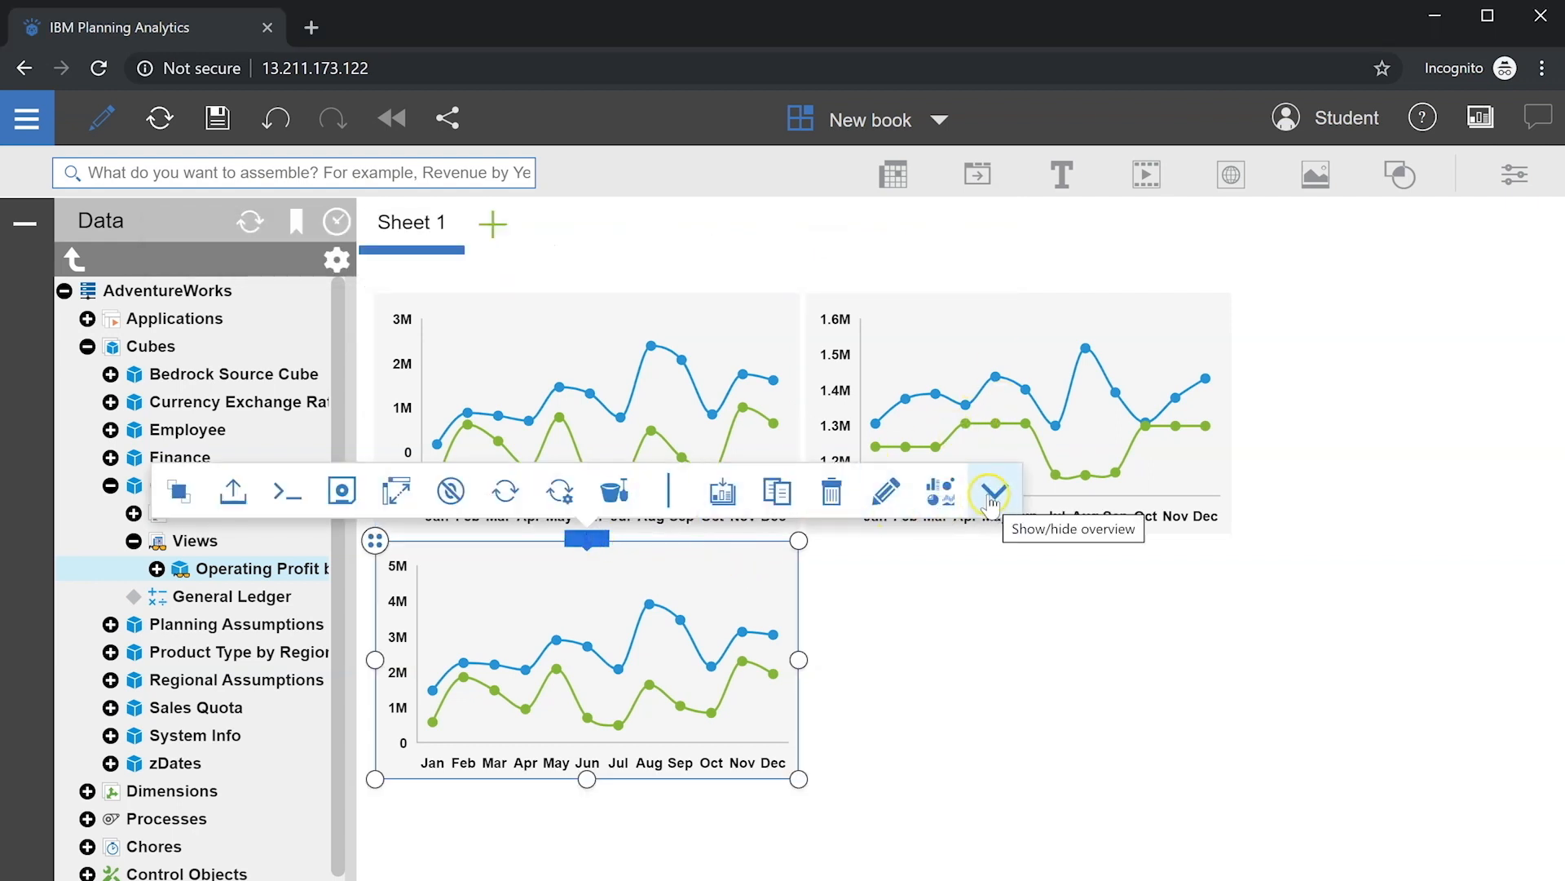
left_click(958, 595)
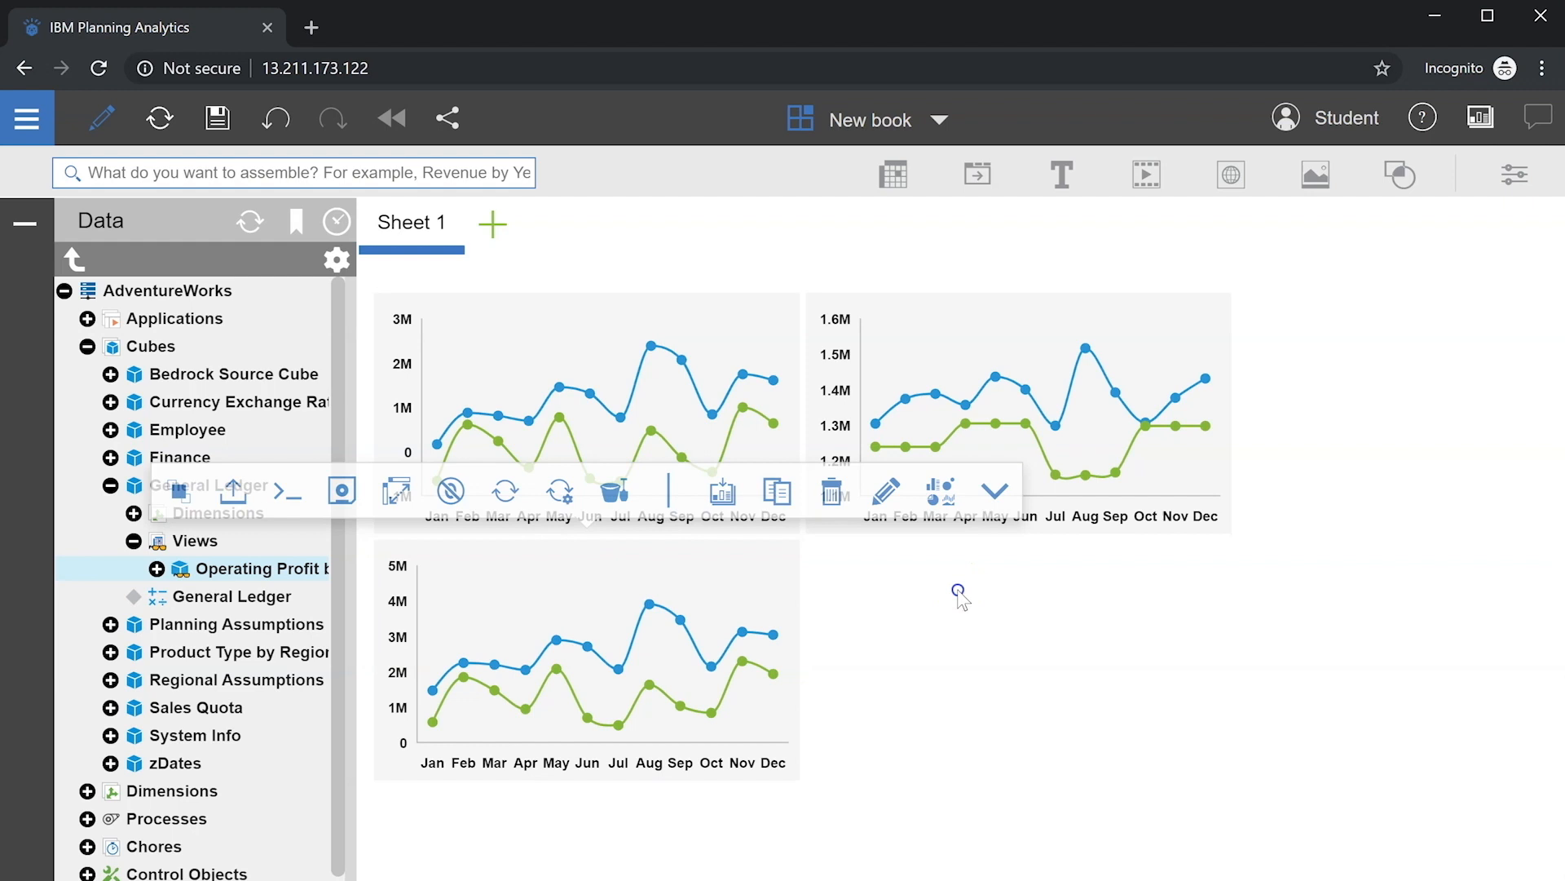
Step: Move the bottom chart to the right of the top-right chart, forming one row
left_click(463, 566)
left_click_drag(378, 532, 1261, 297)
left_click(1130, 573)
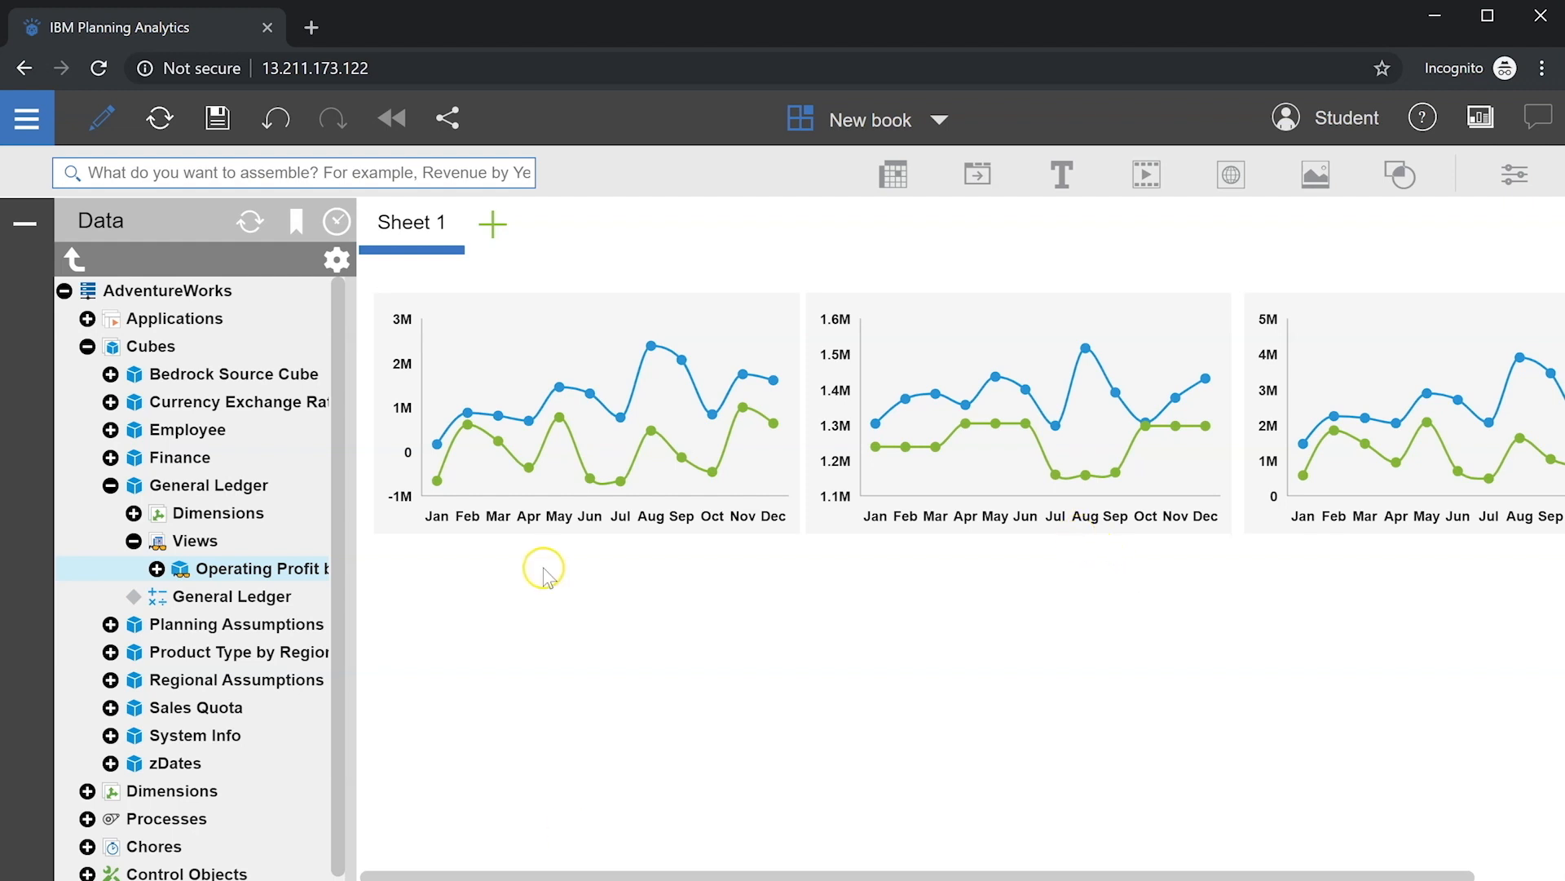
Step: Add the Operating Profit view as a crosstab with Account on the rows
right_click(287, 575)
left_click(359, 586)
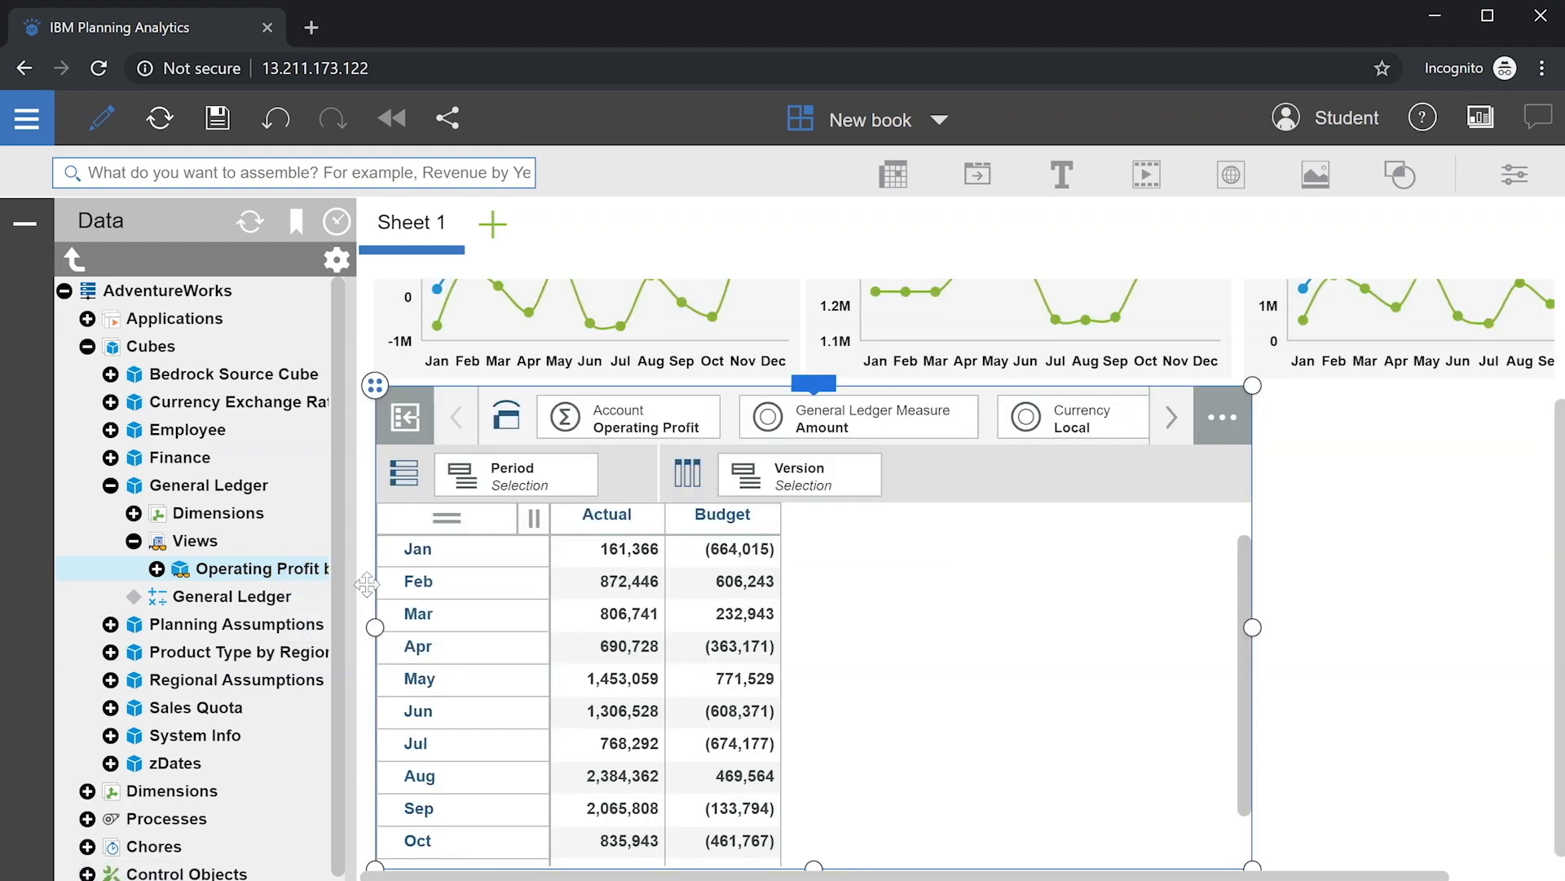
left_click_drag(628, 424, 515, 475)
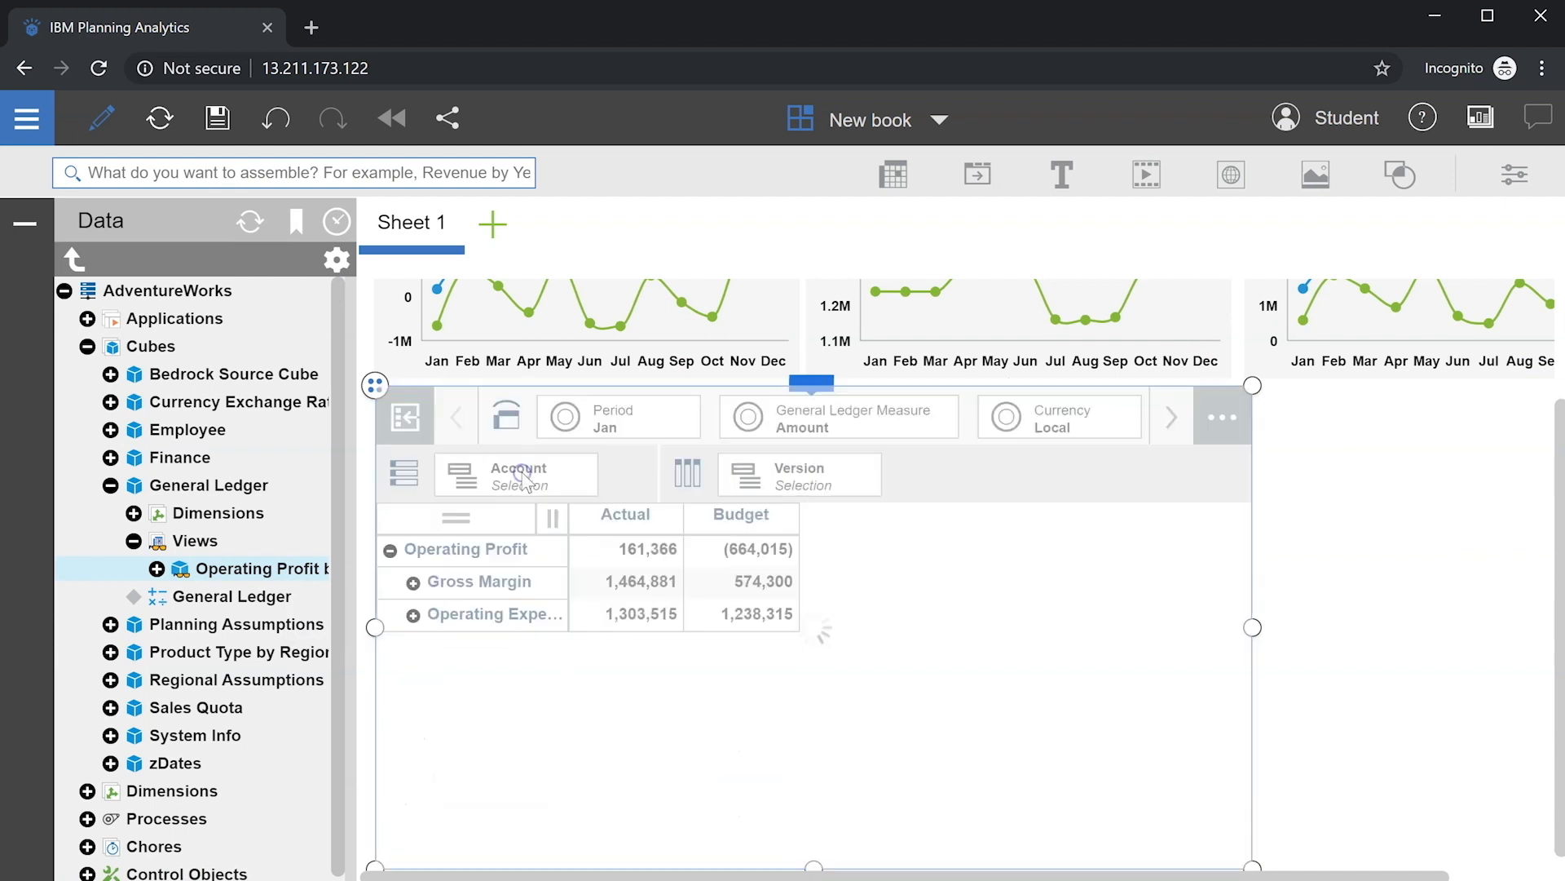
Step: Replace the crosstab's month period set with Year to show full-year totals
left_click(600, 435)
left_click(781, 454)
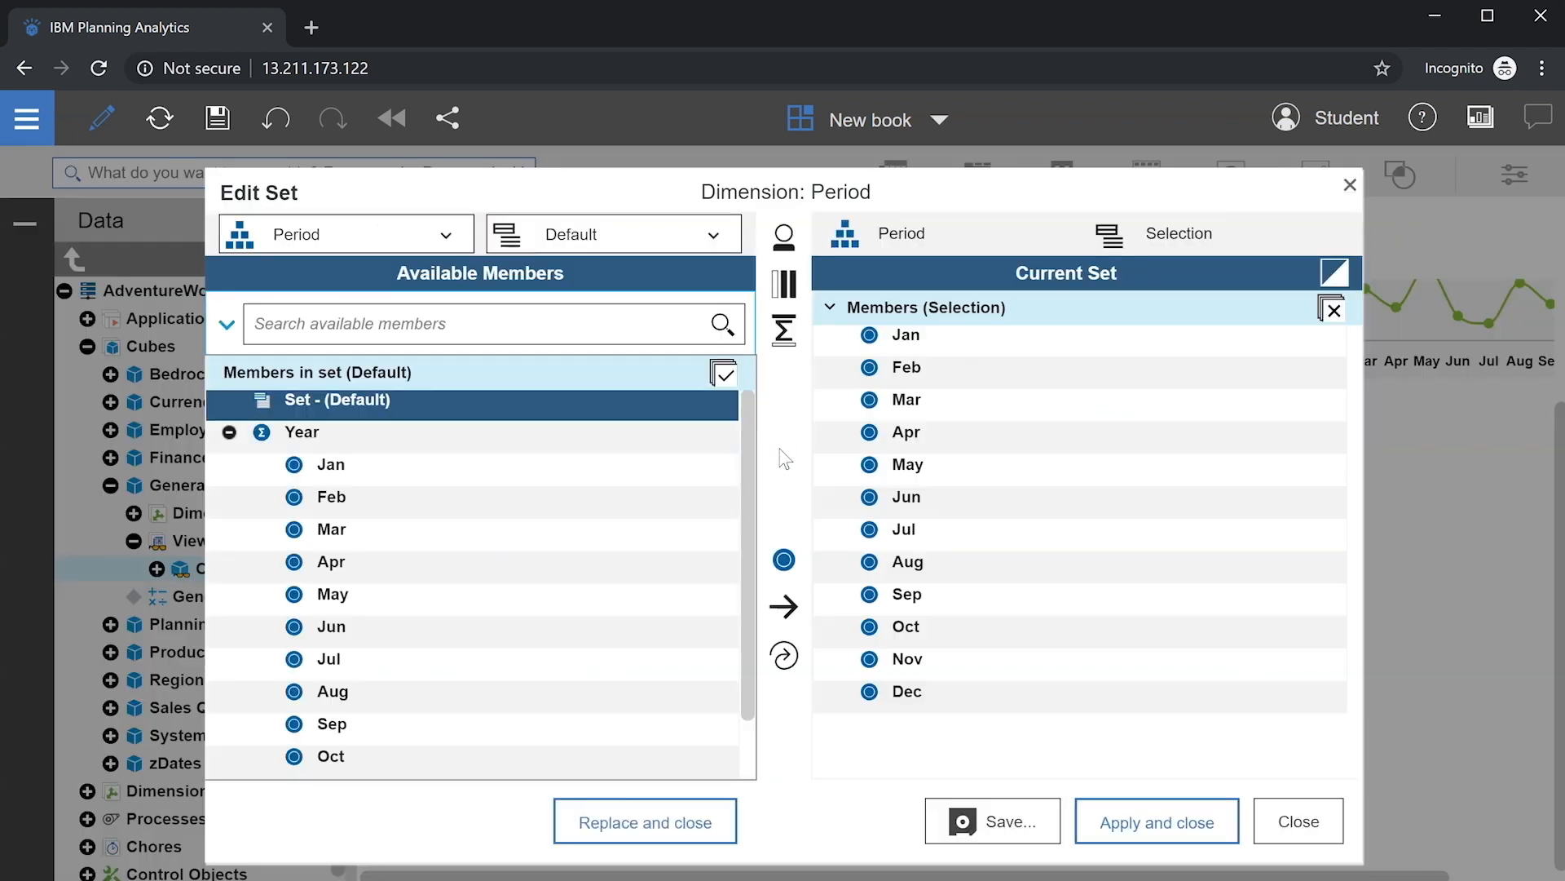
left_click(302, 433)
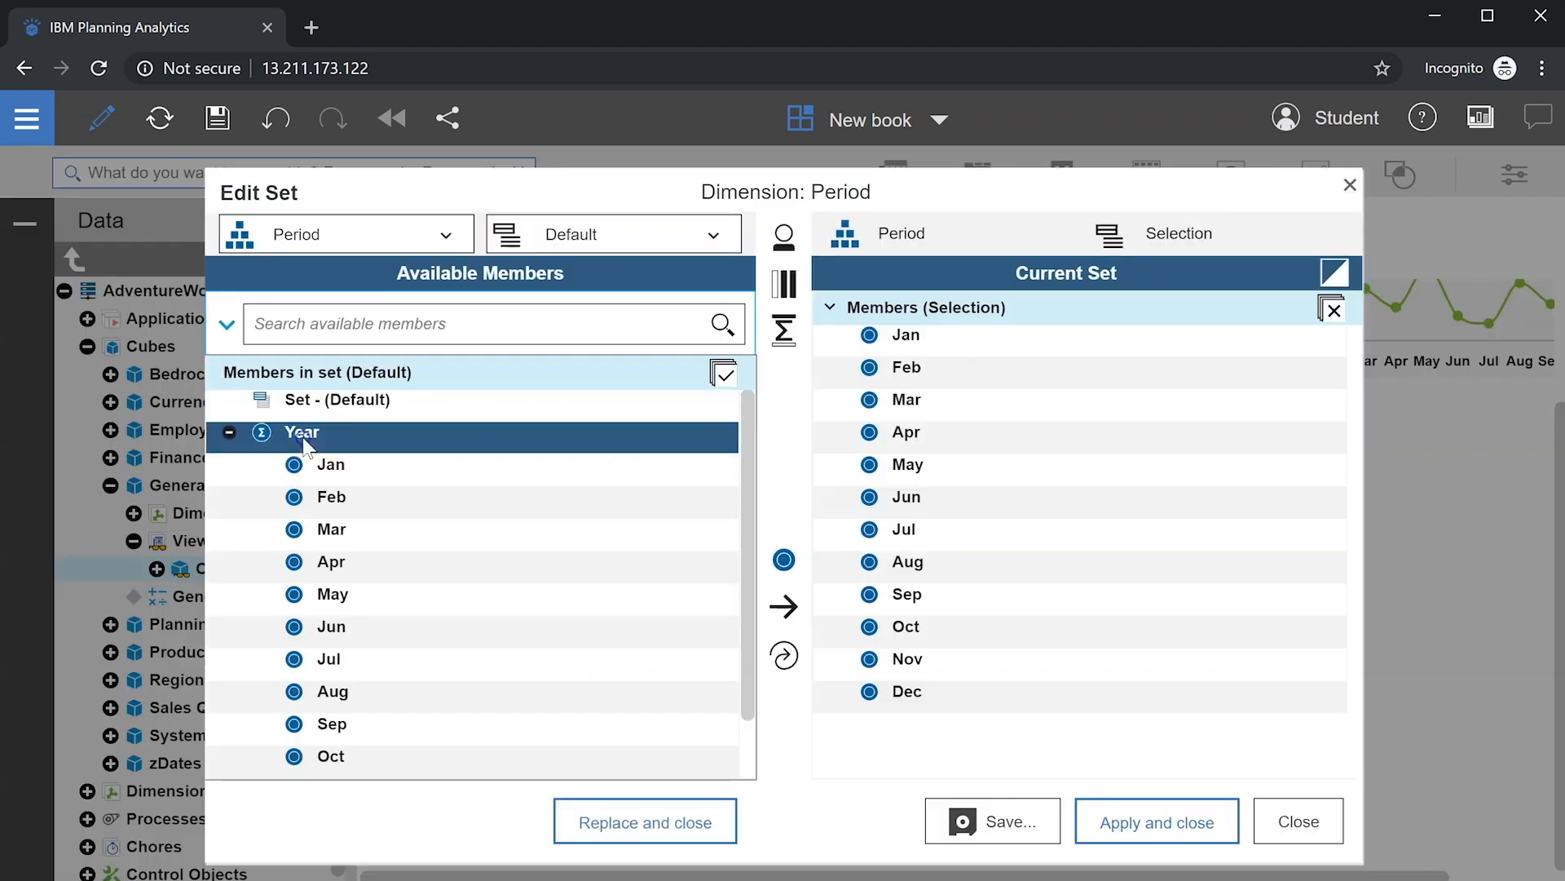
left_click(783, 656)
left_click(1154, 822)
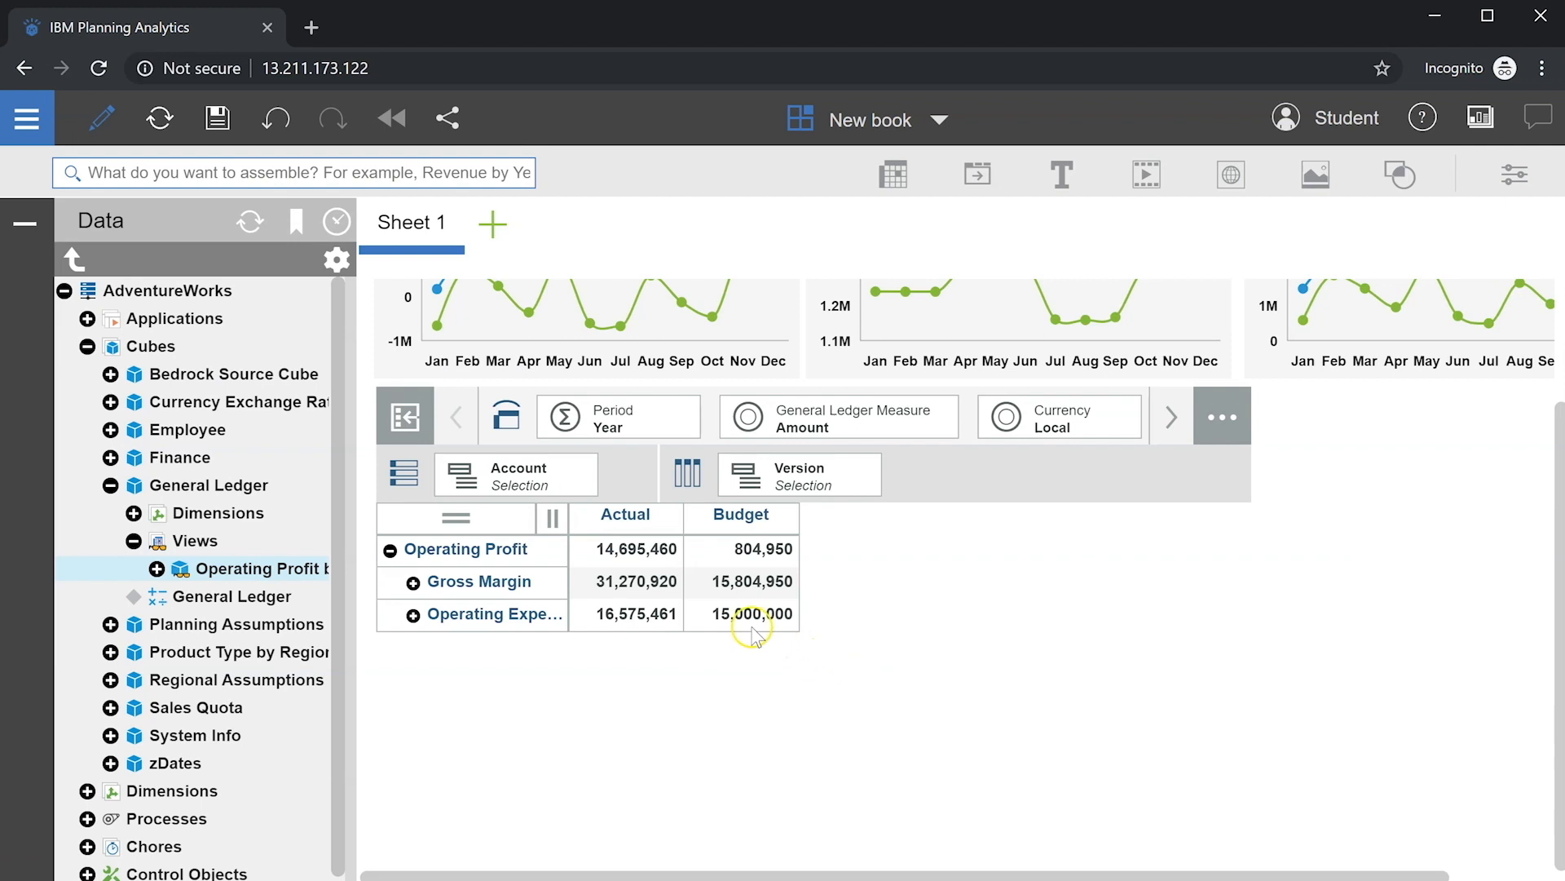
Step: Add cards for the Actual Operating Profit, Operating Expenses and Gross Margin cells
right_click(644, 556)
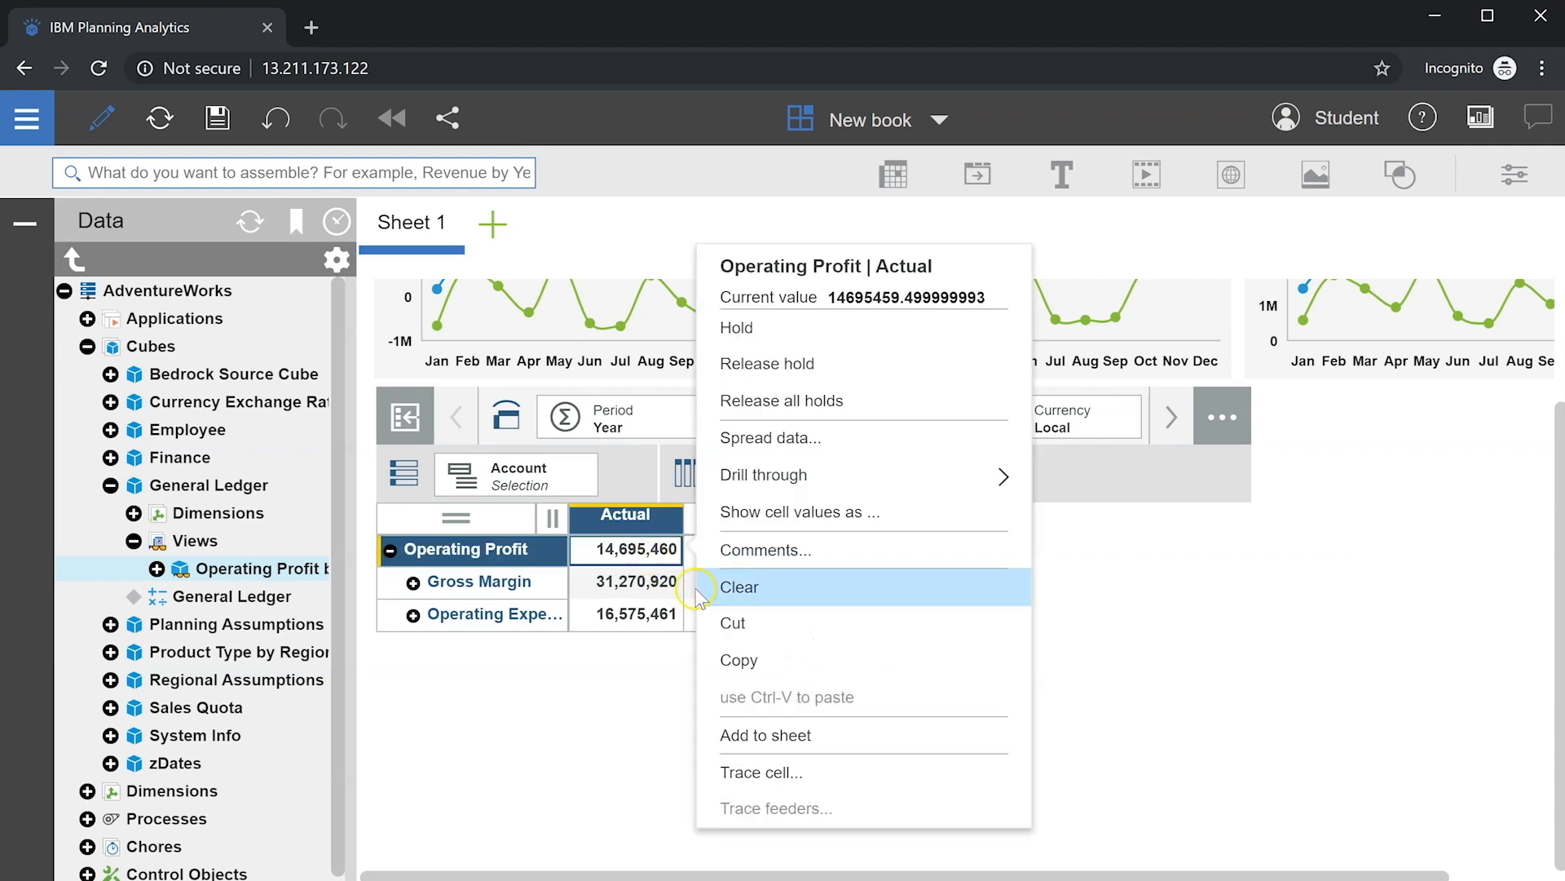
left_click(875, 729)
right_click(648, 616)
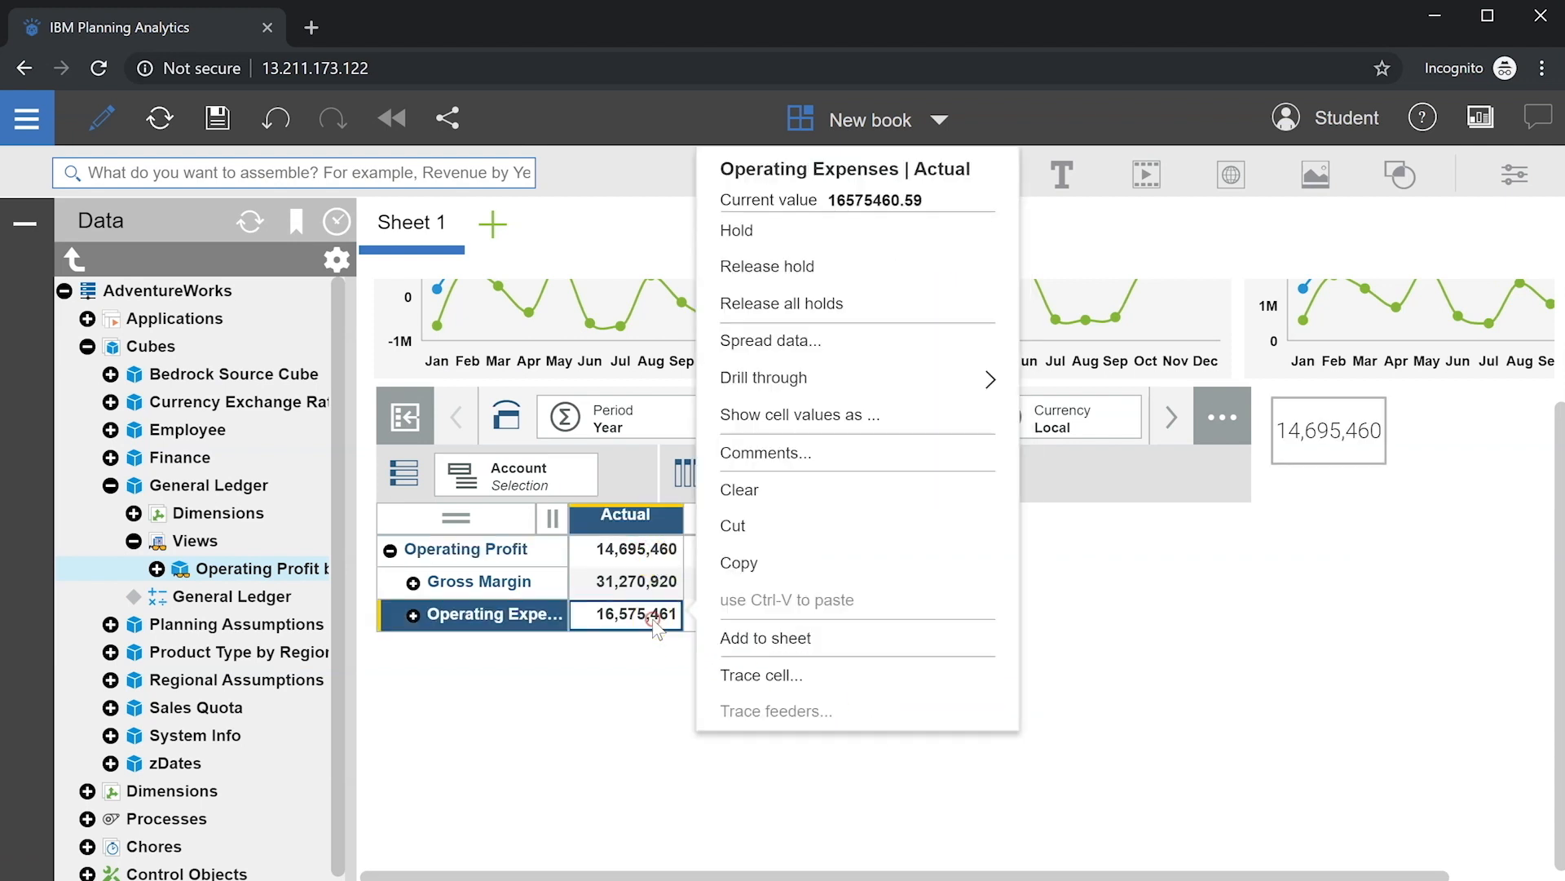
left_click(795, 647)
right_click(644, 581)
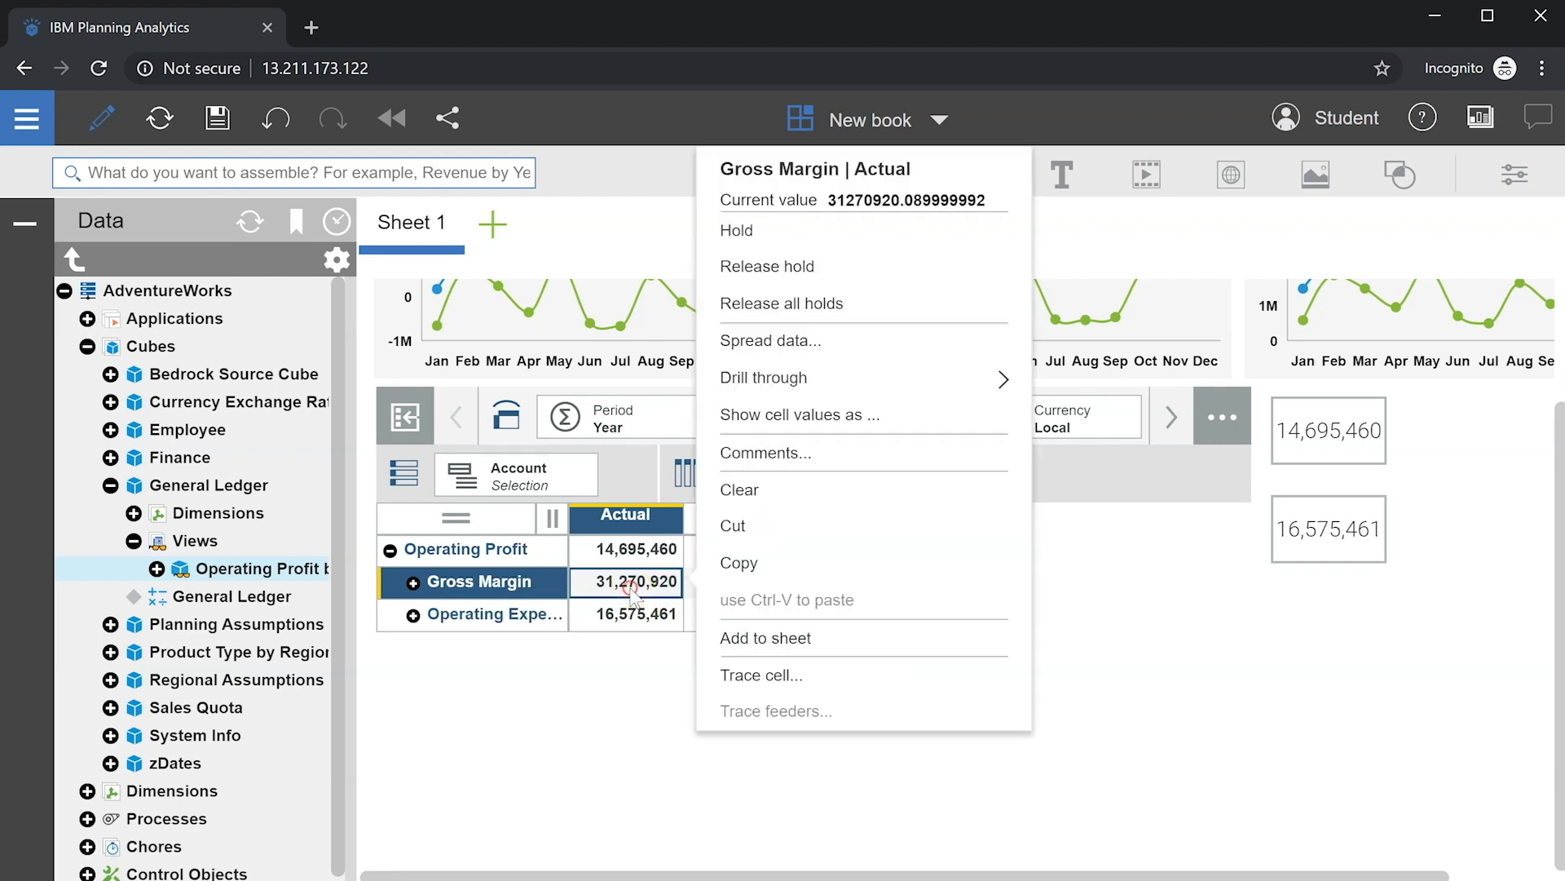
left_click(787, 640)
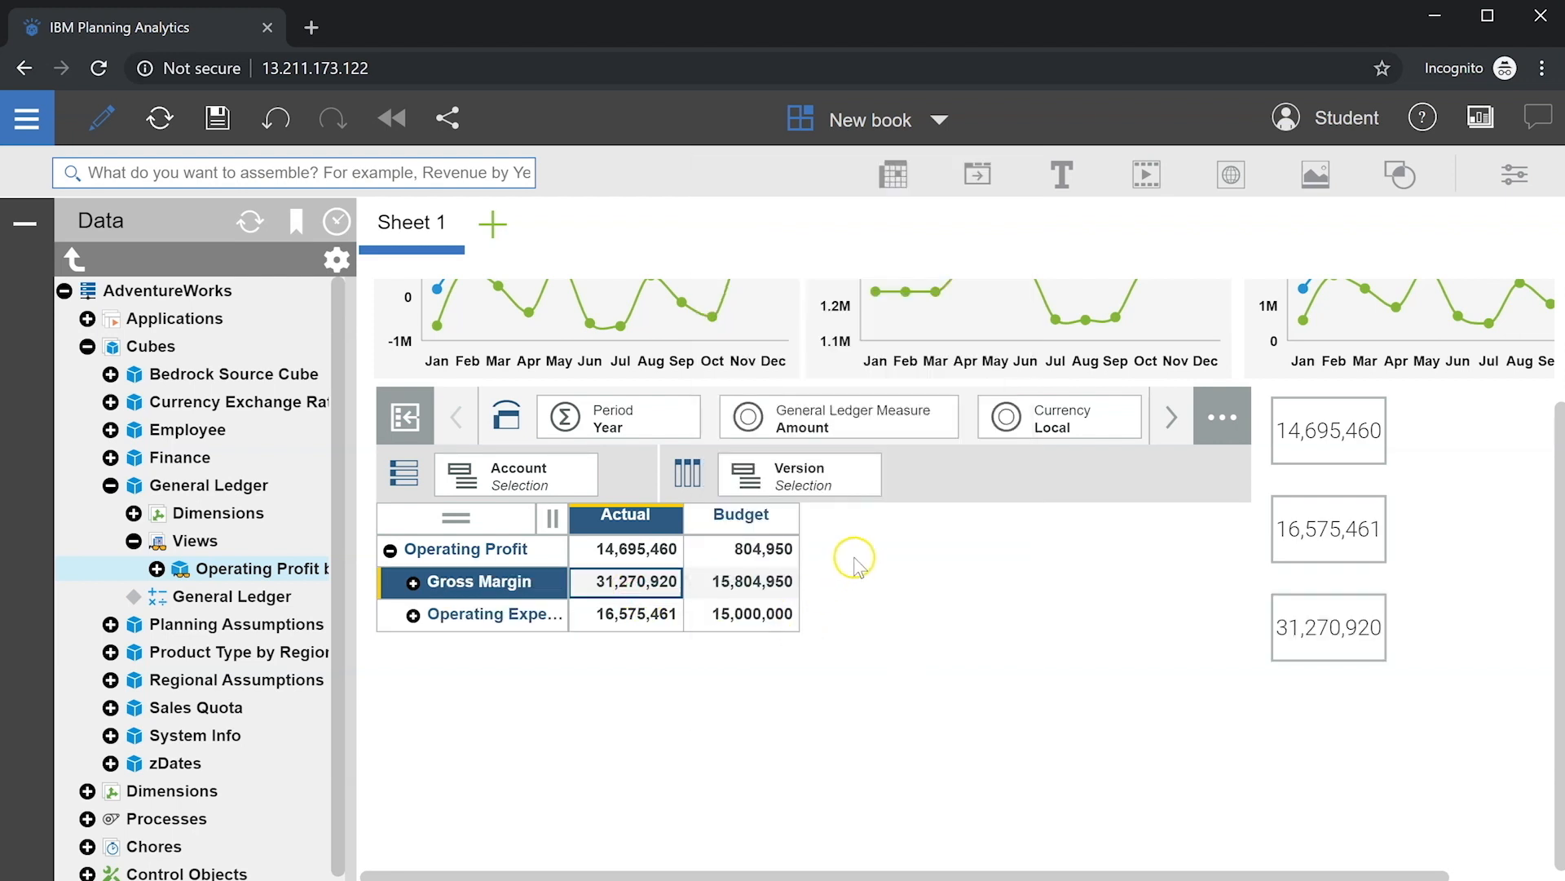
Step: Delete the crosstab from the sheet, leaving only the value cards
left_click(1272, 463)
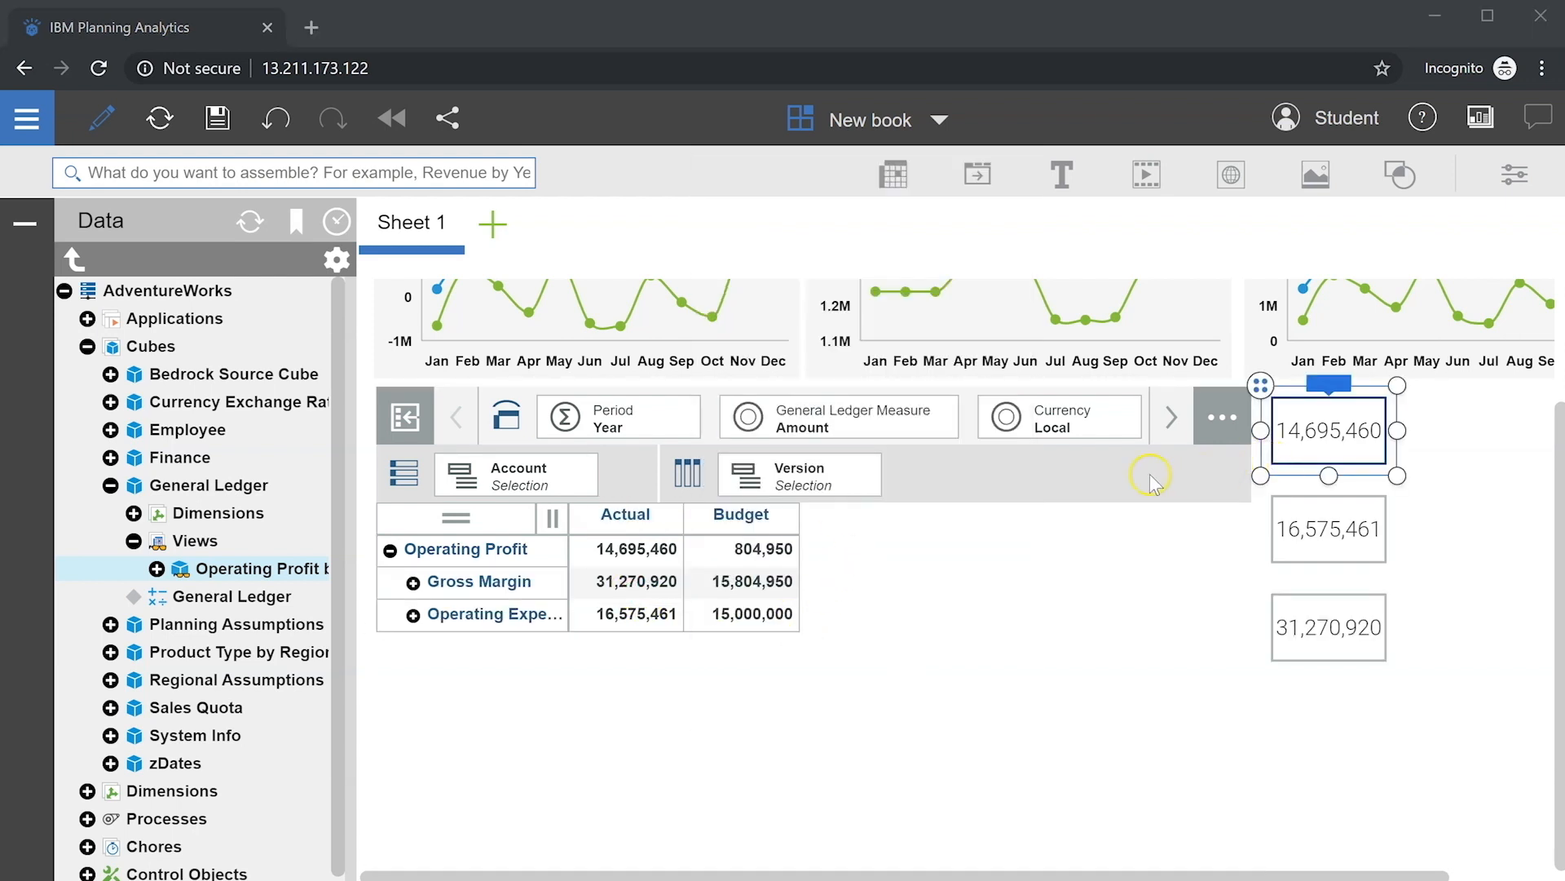
left_click(1150, 475)
left_click(830, 384)
left_click(1055, 328)
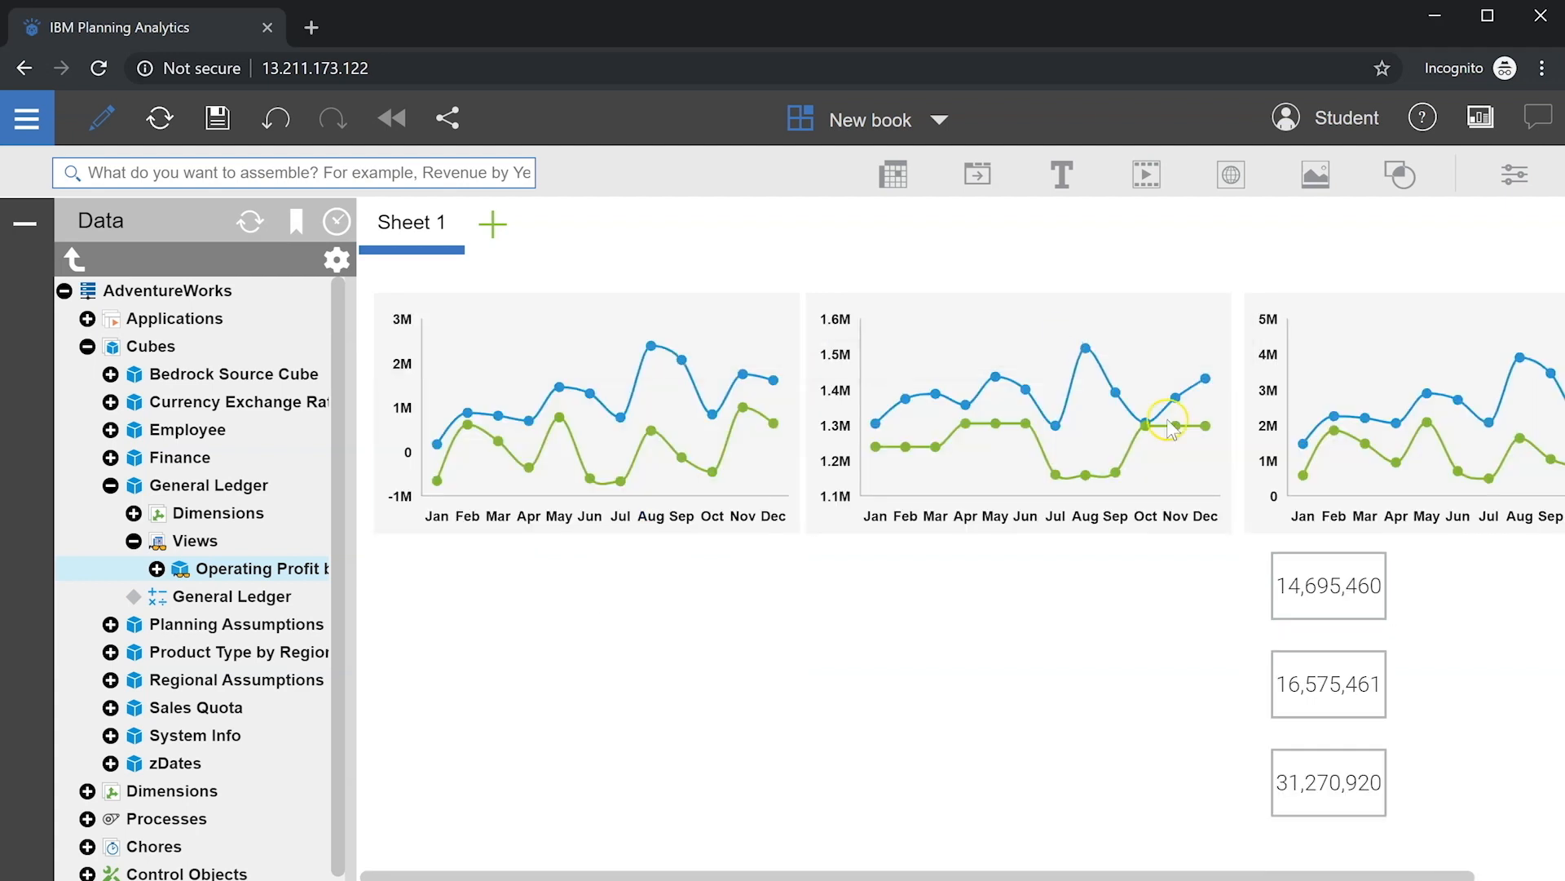
Step: Line the three value cards up beneath their matching charts
left_click(1317, 577)
left_click_drag(1258, 535, 653, 538)
left_click(1272, 651)
left_click_drag(1260, 643, 1105, 538)
left_click(1273, 749)
left_click_drag(1260, 738, 1311, 550)
left_click(344, 598)
Step: Abbreviate the 14,695,460 card to 14.7M and remove its fill colour
left_click(426, 580)
left_click(1514, 174)
left_click(1259, 298)
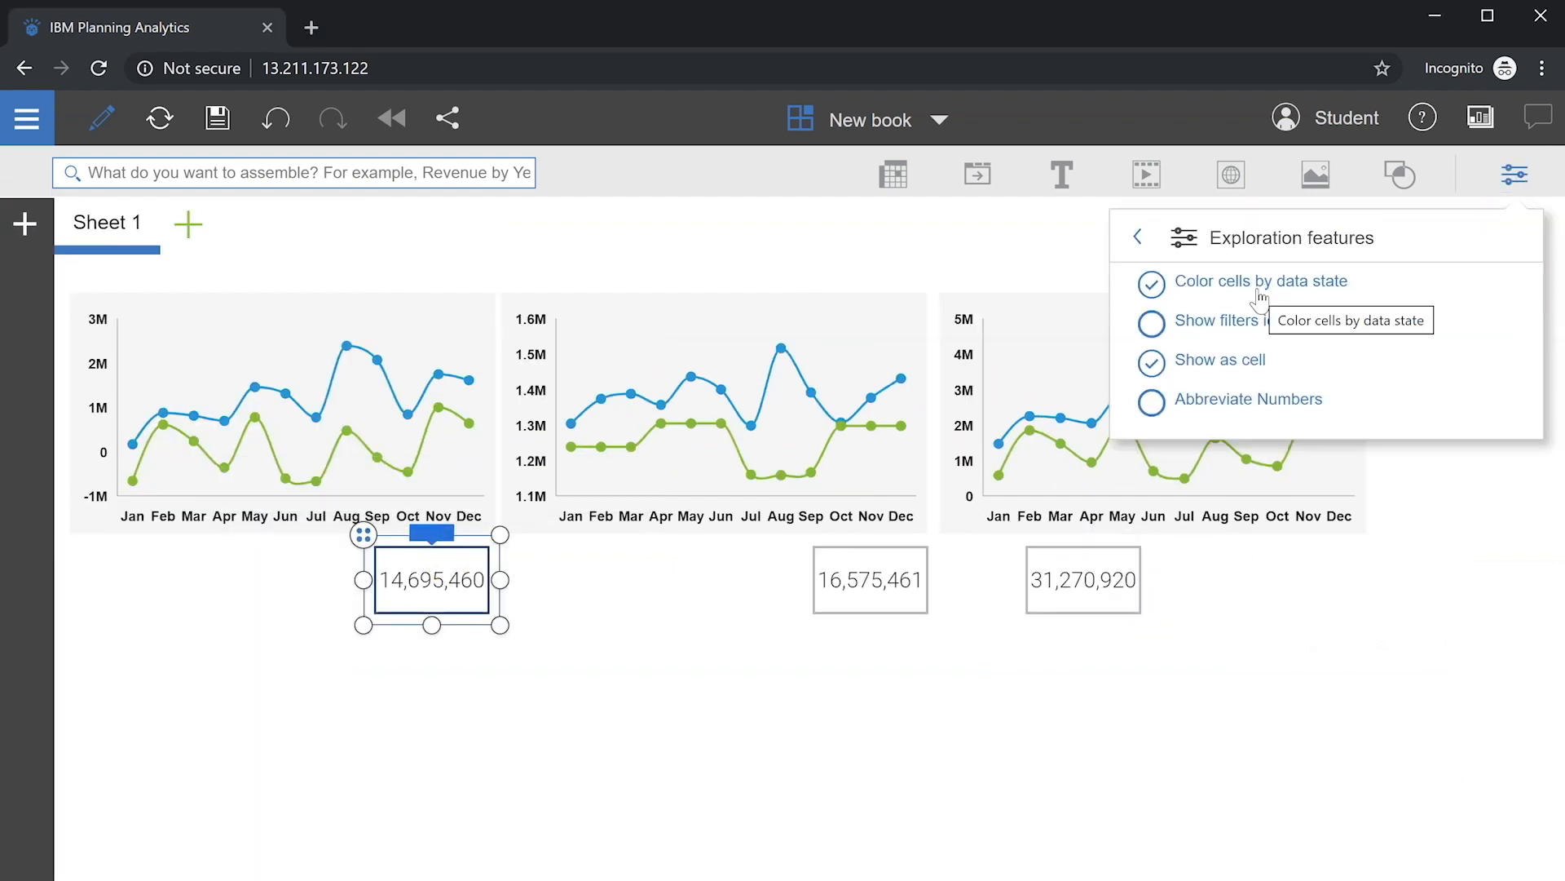
left_click(1153, 390)
left_click(1224, 238)
left_click(1239, 341)
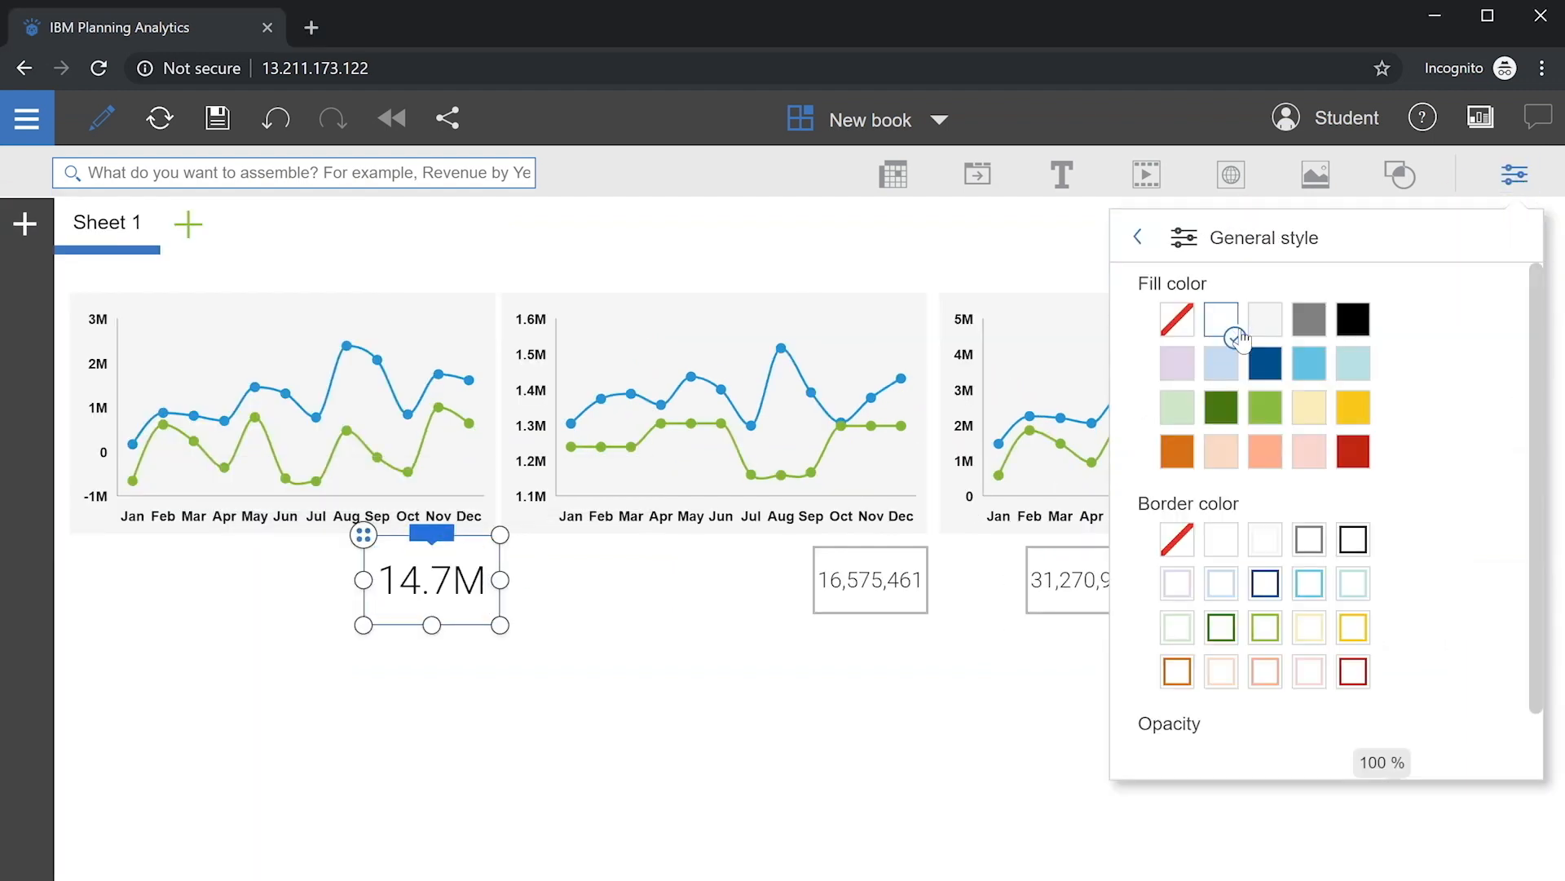
left_click(1181, 320)
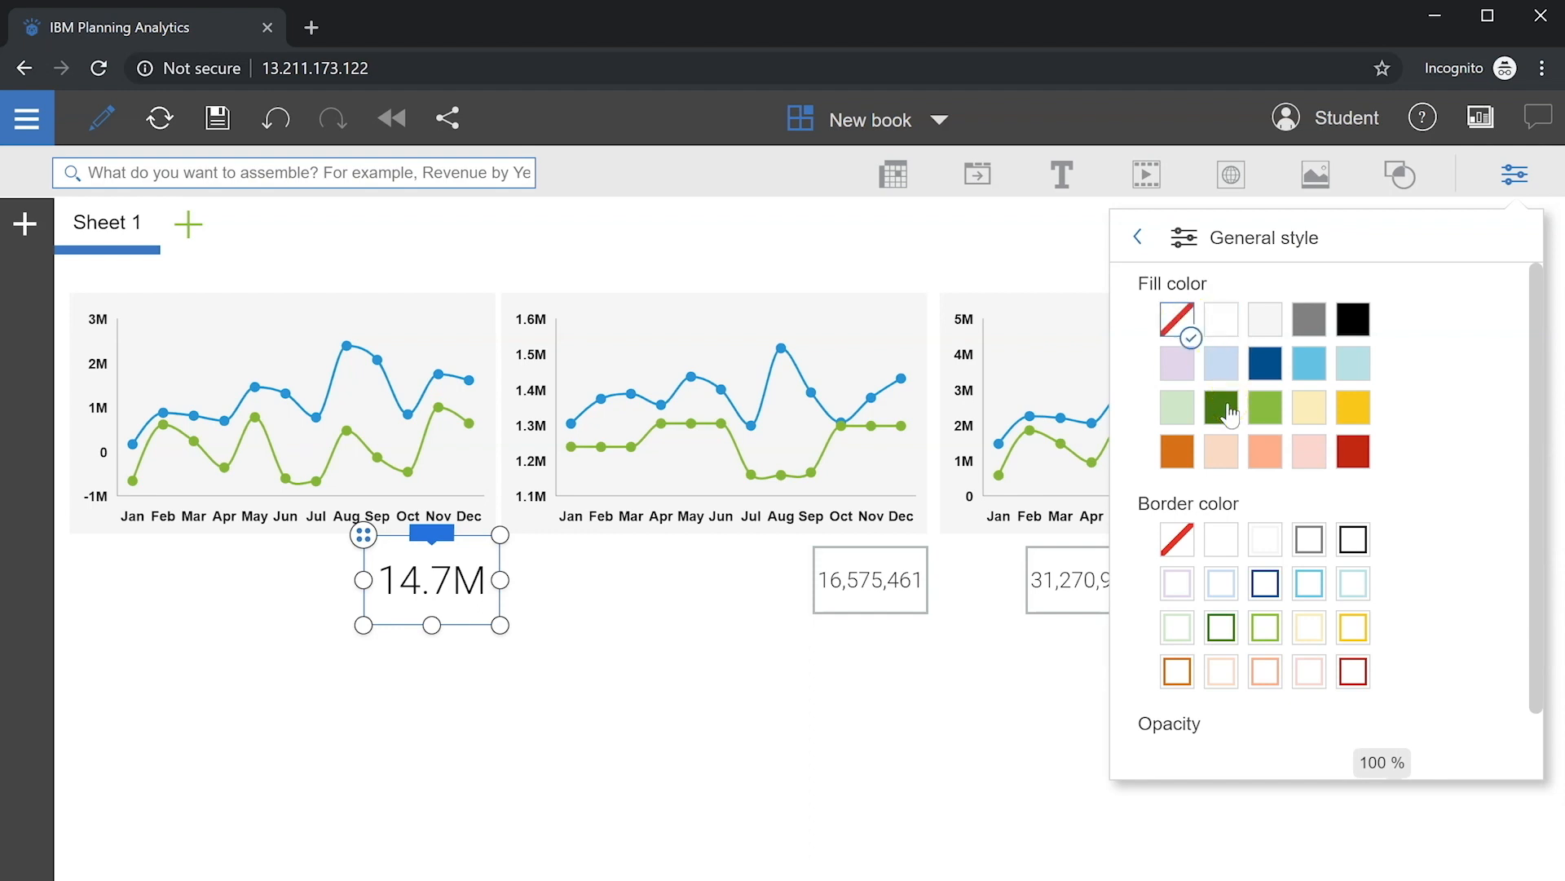
left_click(1177, 237)
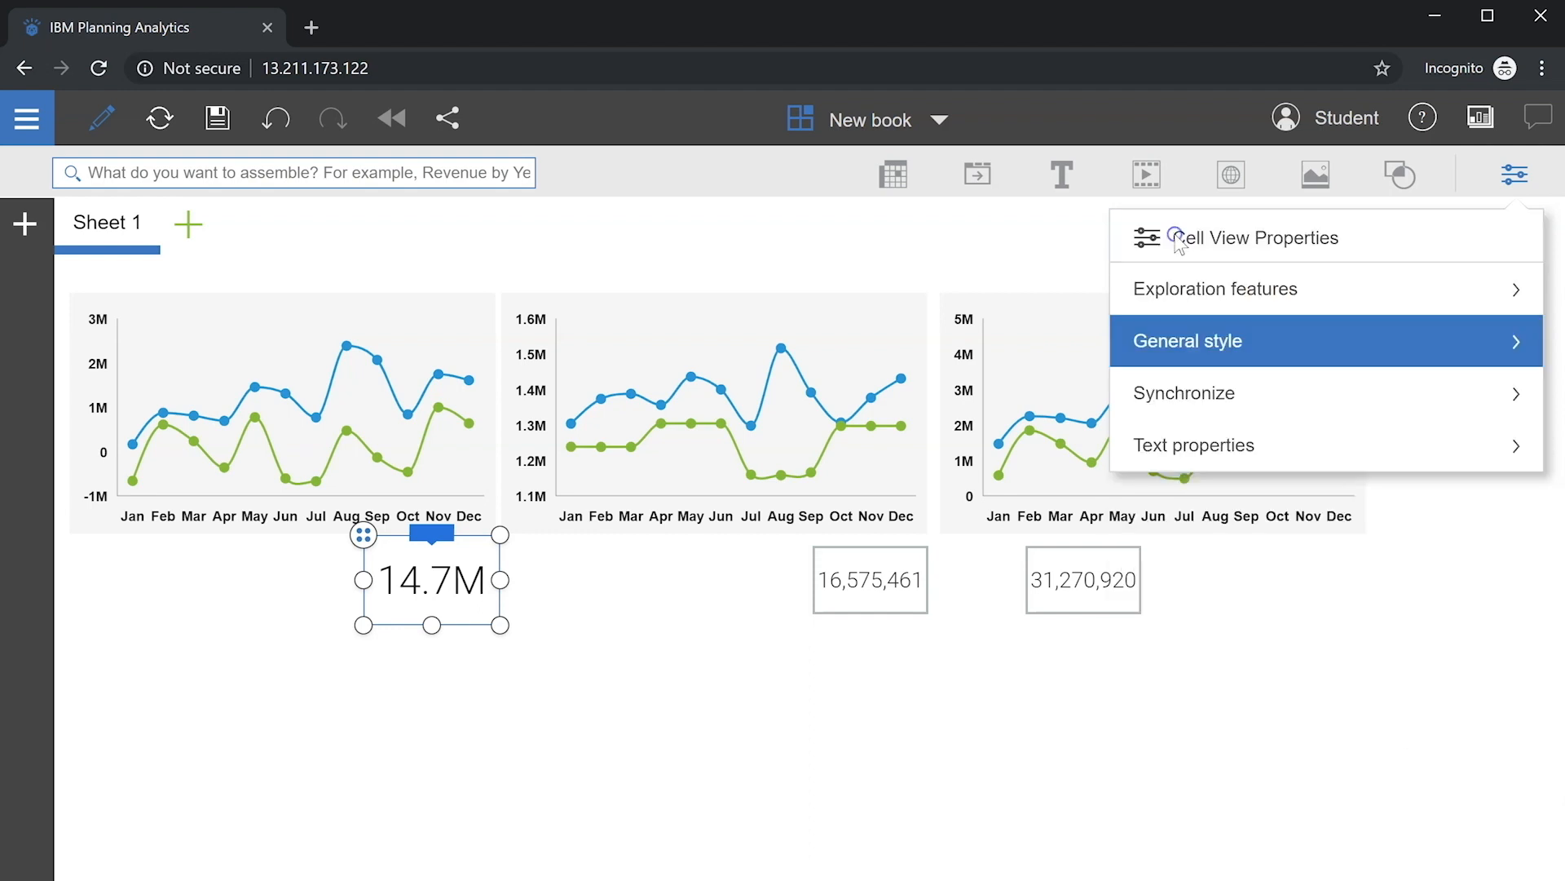
Step: Style the card's number in bold grey size-24 font, then insert a text box
left_click(1279, 441)
left_click(1215, 348)
left_click(1184, 392)
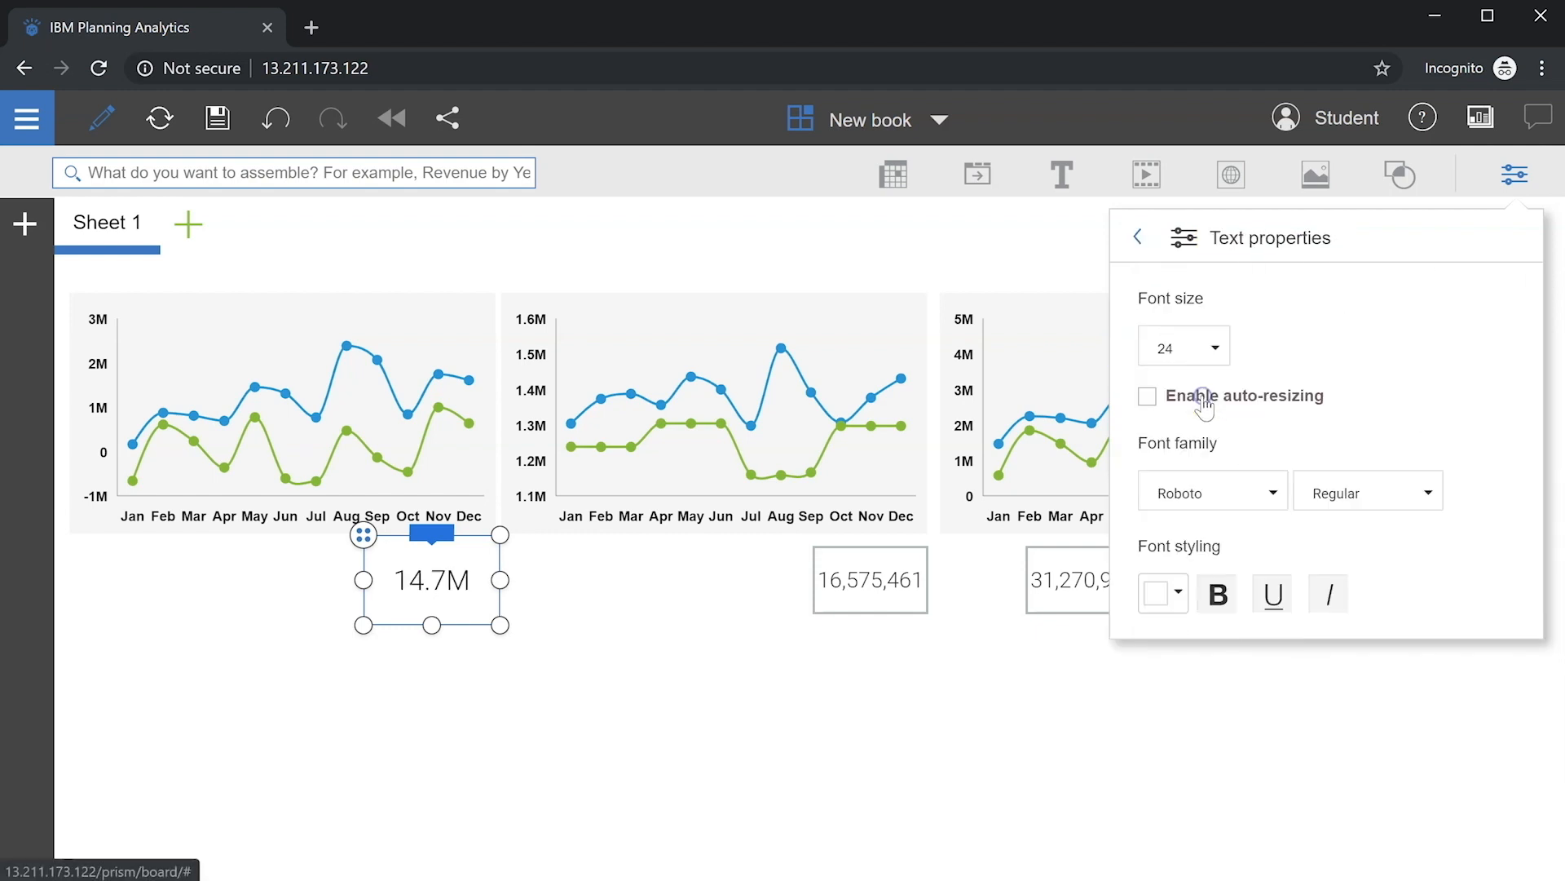
left_click(1217, 594)
left_click(1170, 598)
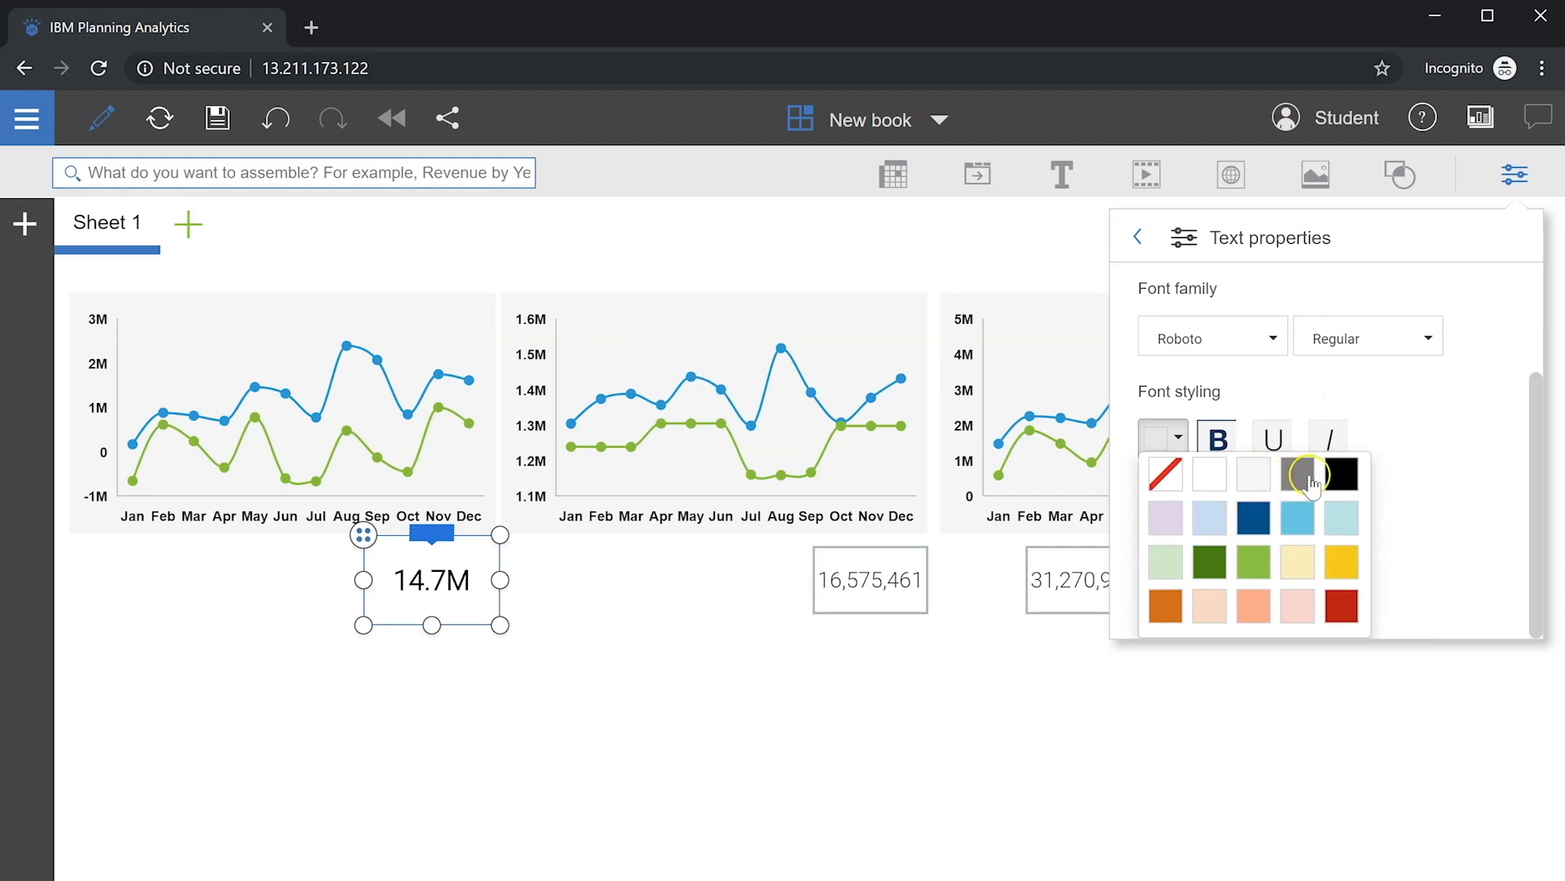
left_click(1303, 474)
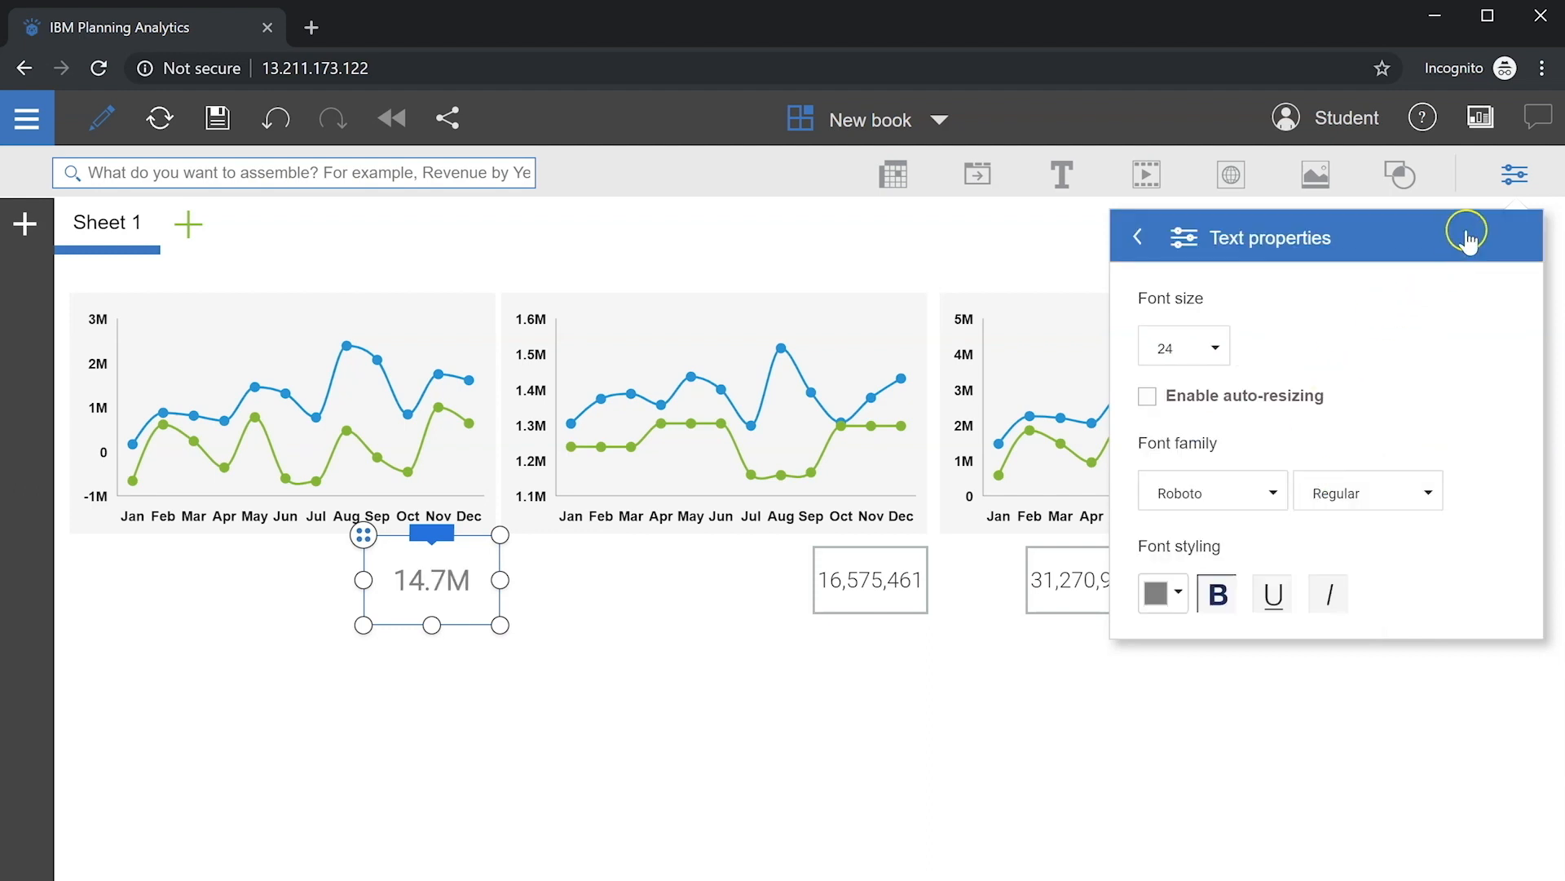
left_click(1513, 174)
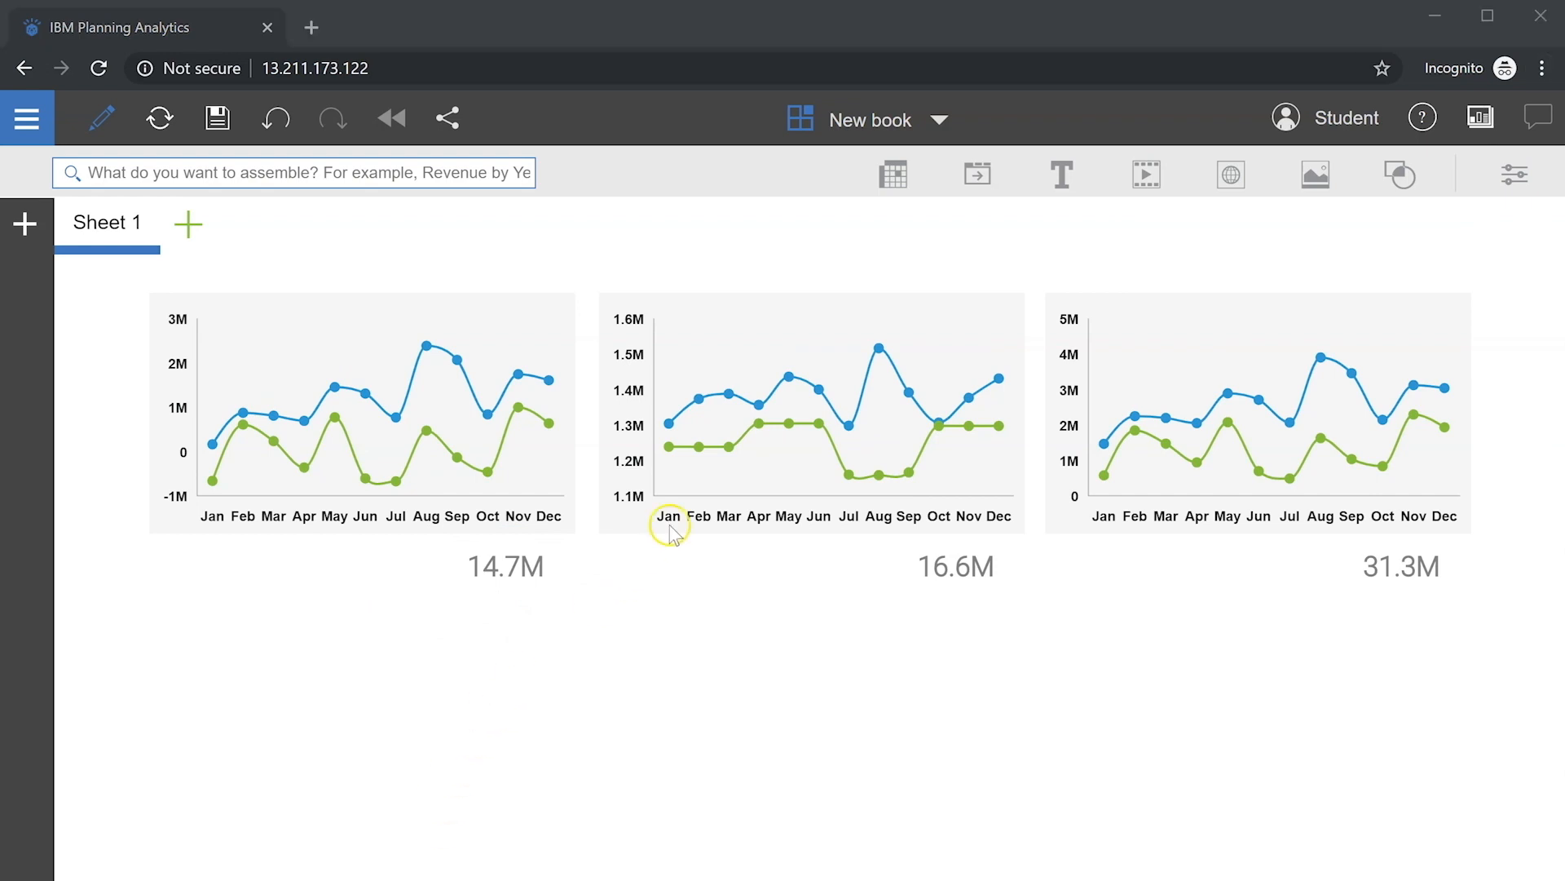
left_click(1058, 167)
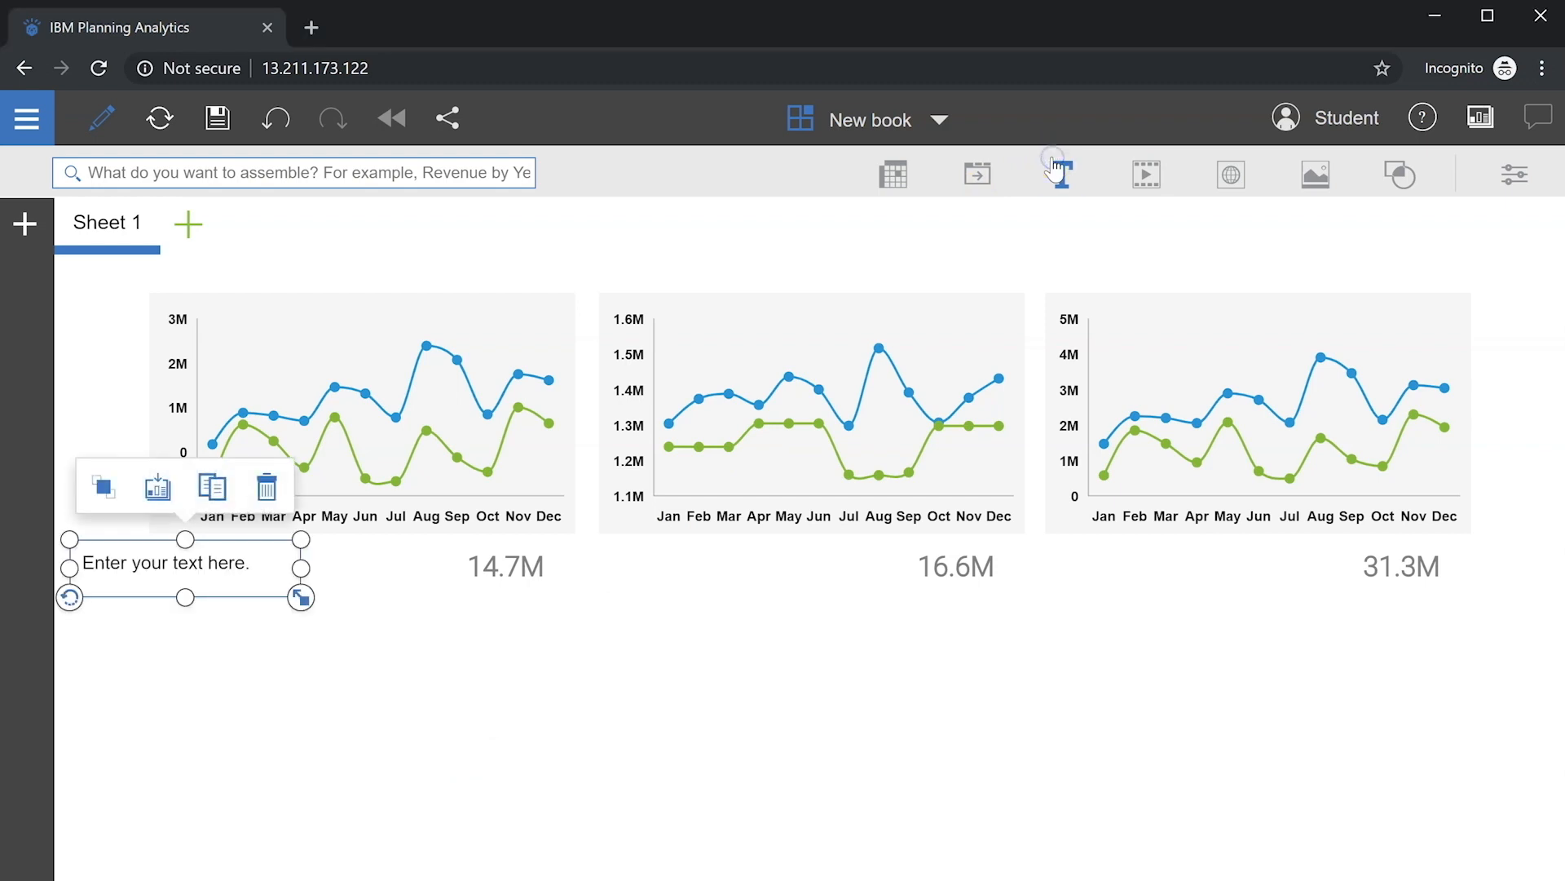
Step: Replace the placeholder with 'Operating Profit YTD', styled bold grey with a light grey border
double_click(200, 570)
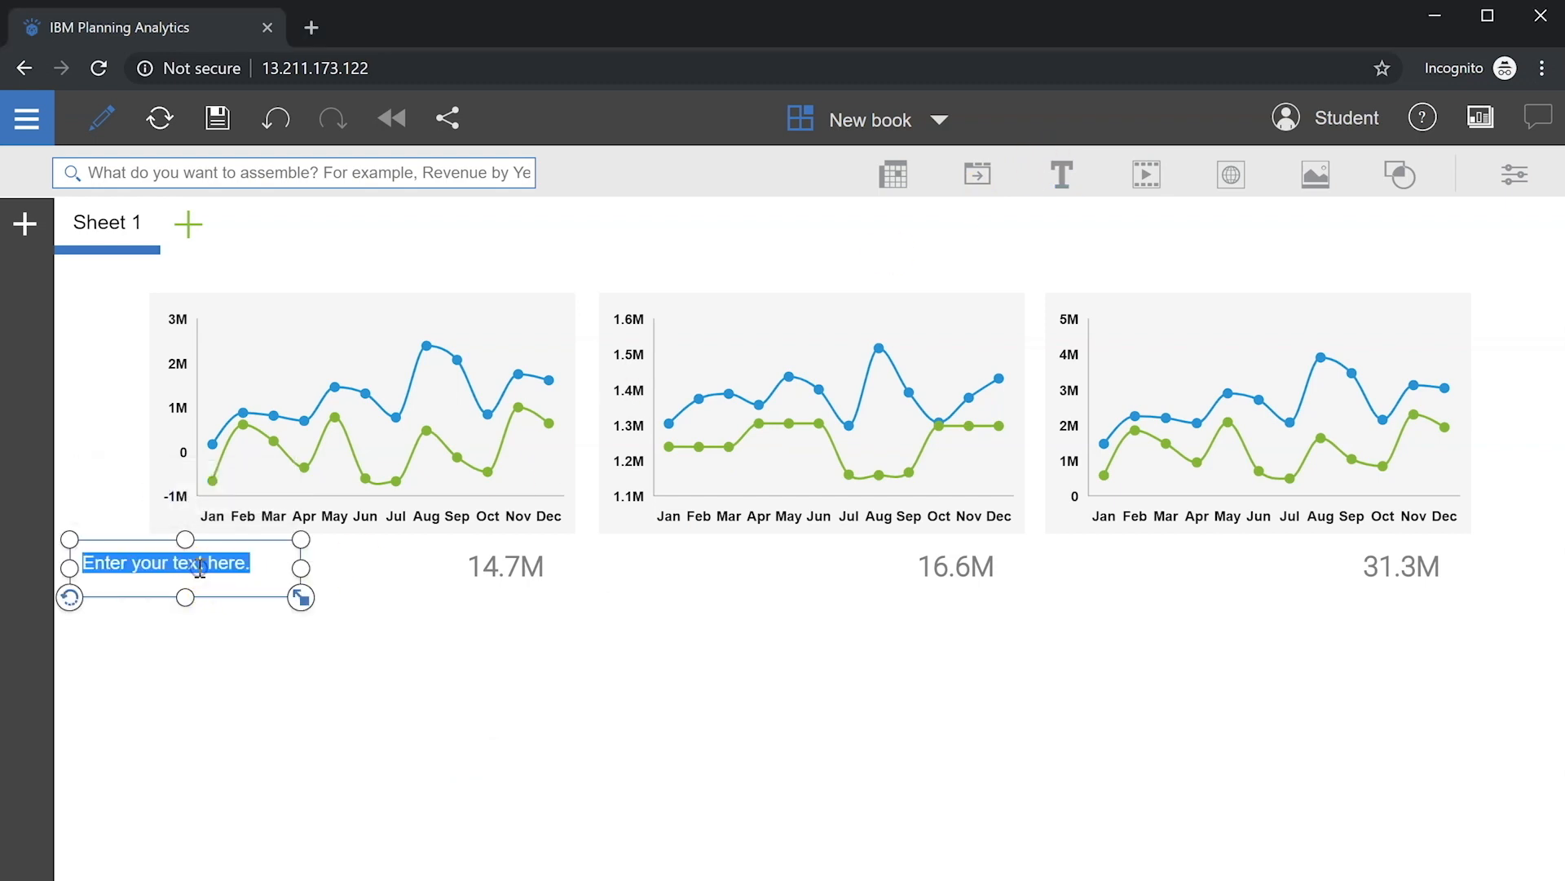
type("Operating Profit YTD")
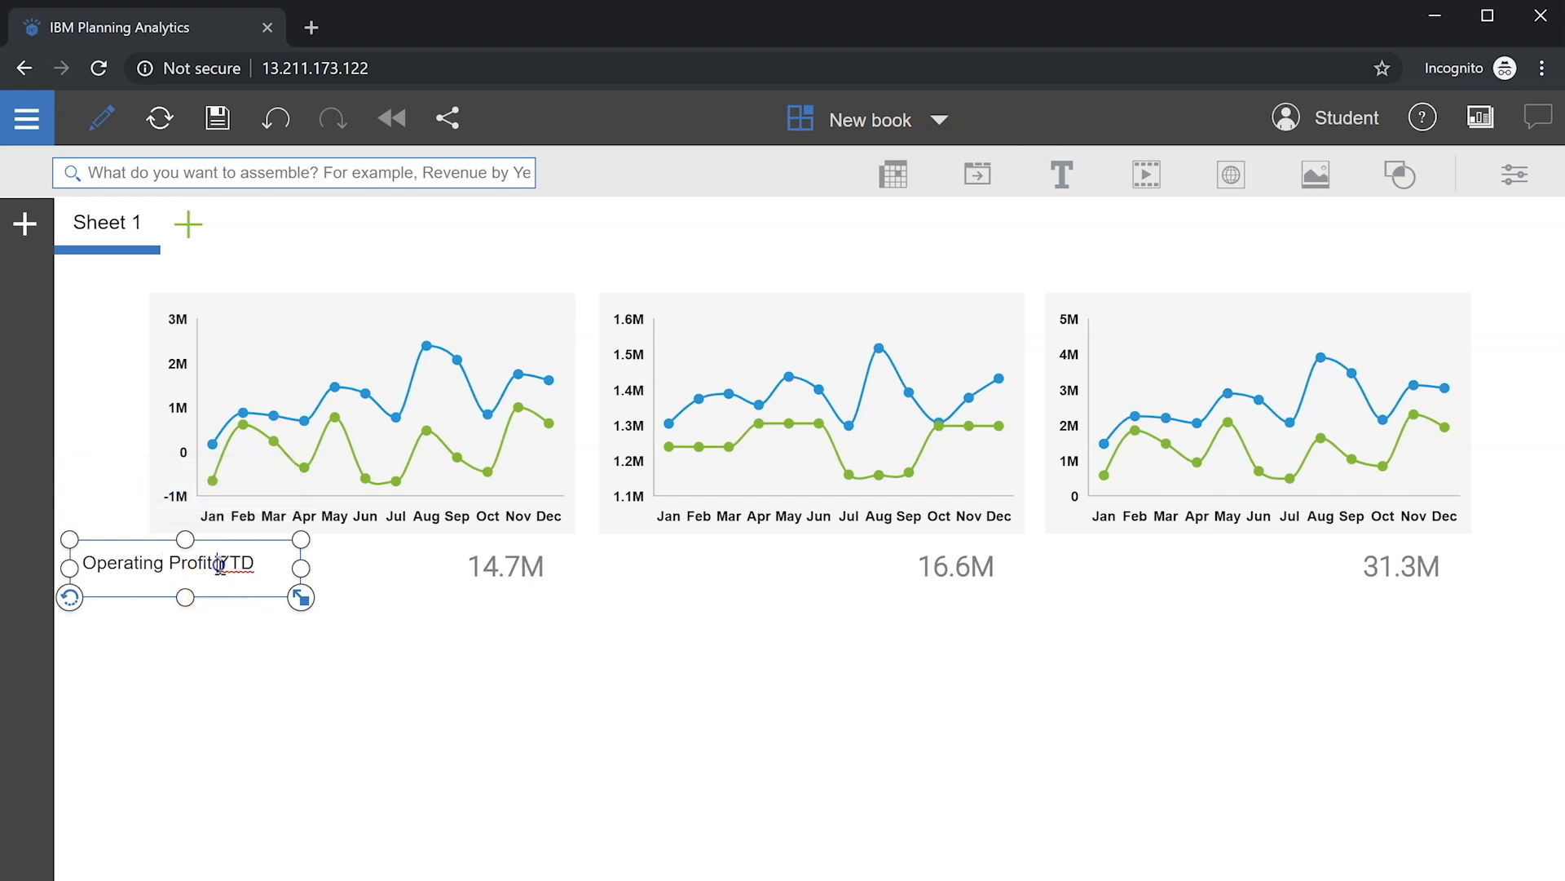
left_click_drag(254, 562, 81, 564)
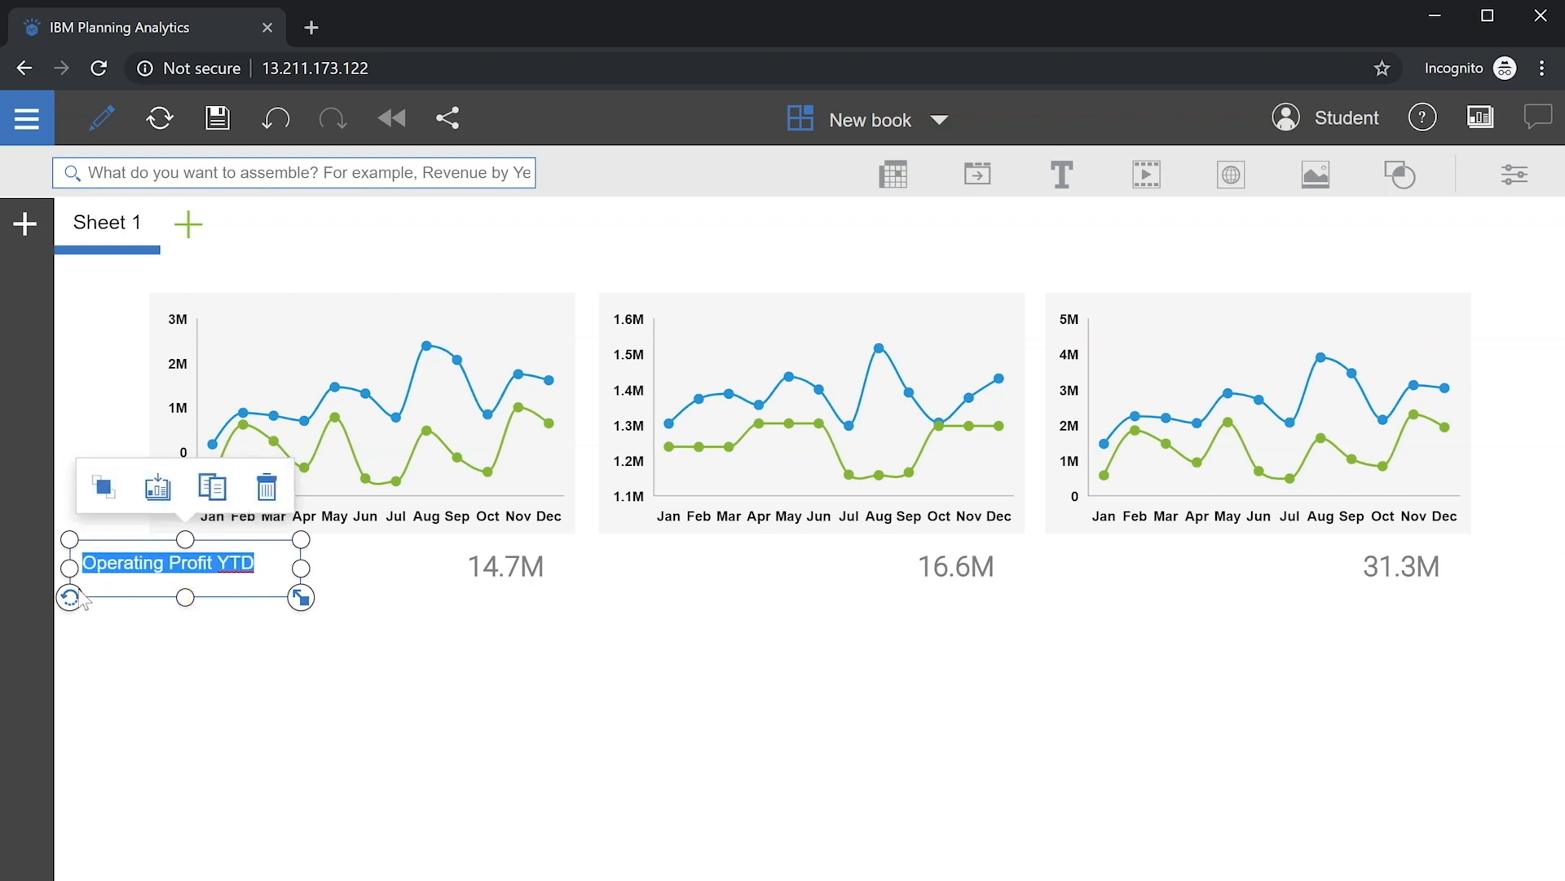
left_click(1515, 174)
left_click(1354, 289)
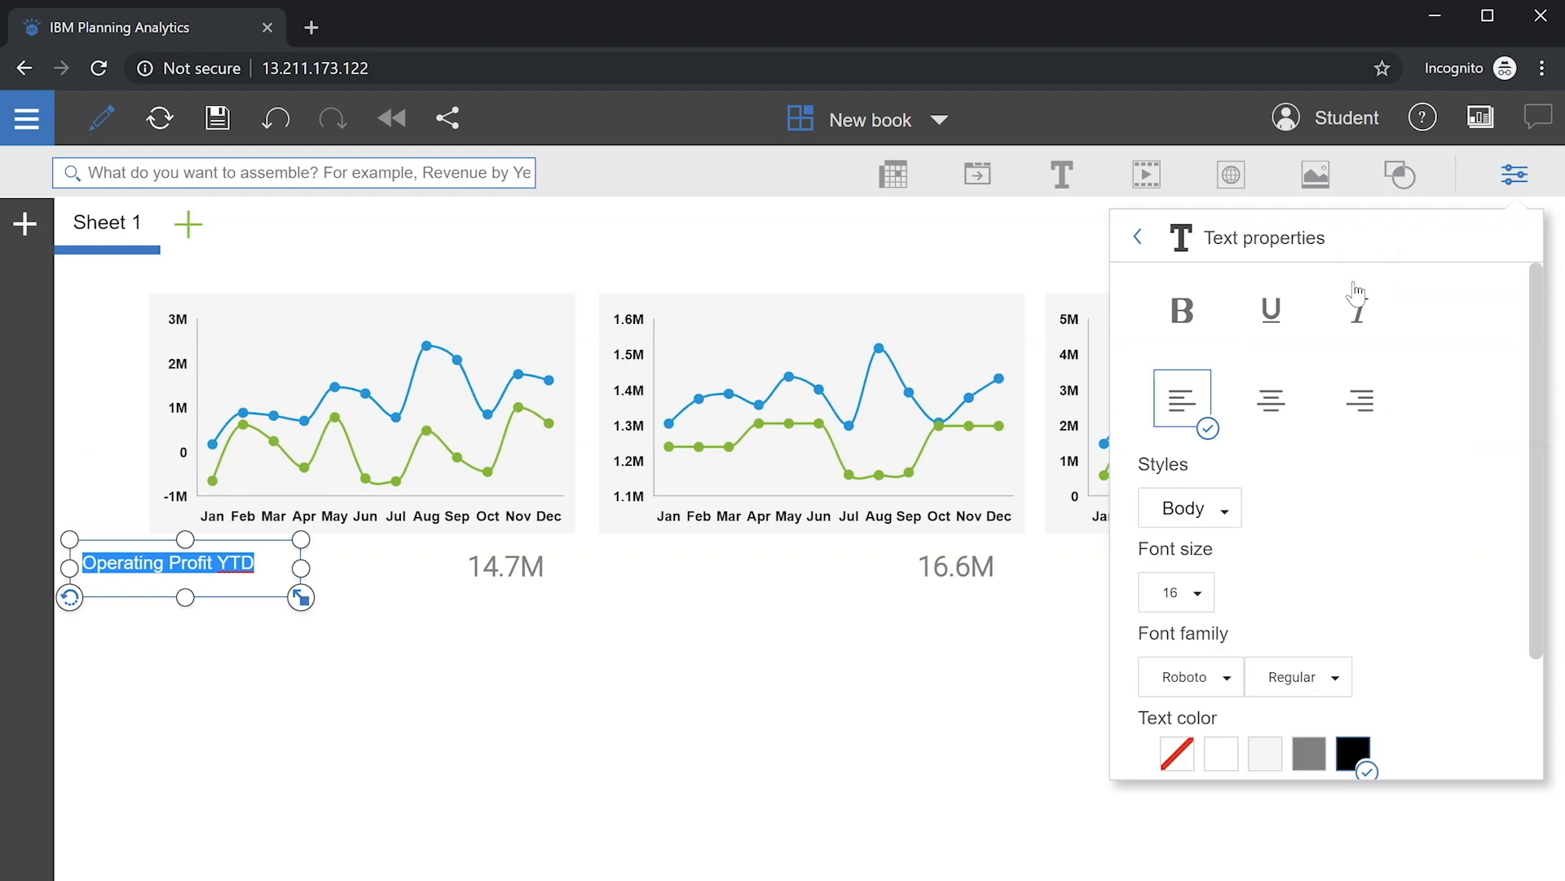
left_click(1199, 318)
left_click(1307, 758)
left_click(1137, 236)
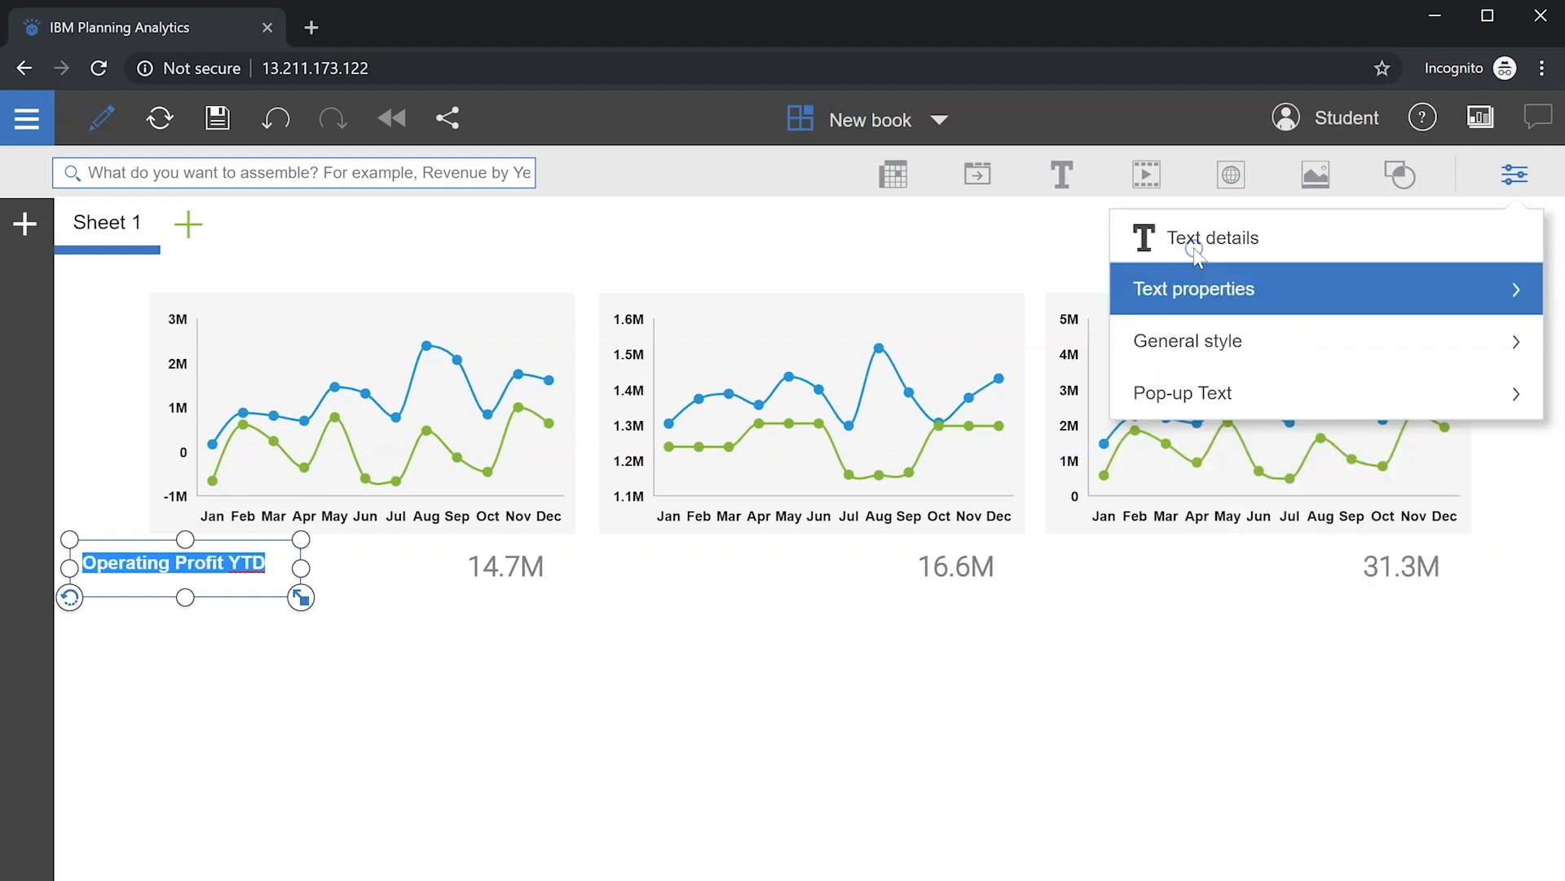
left_click(1191, 337)
left_click(1278, 534)
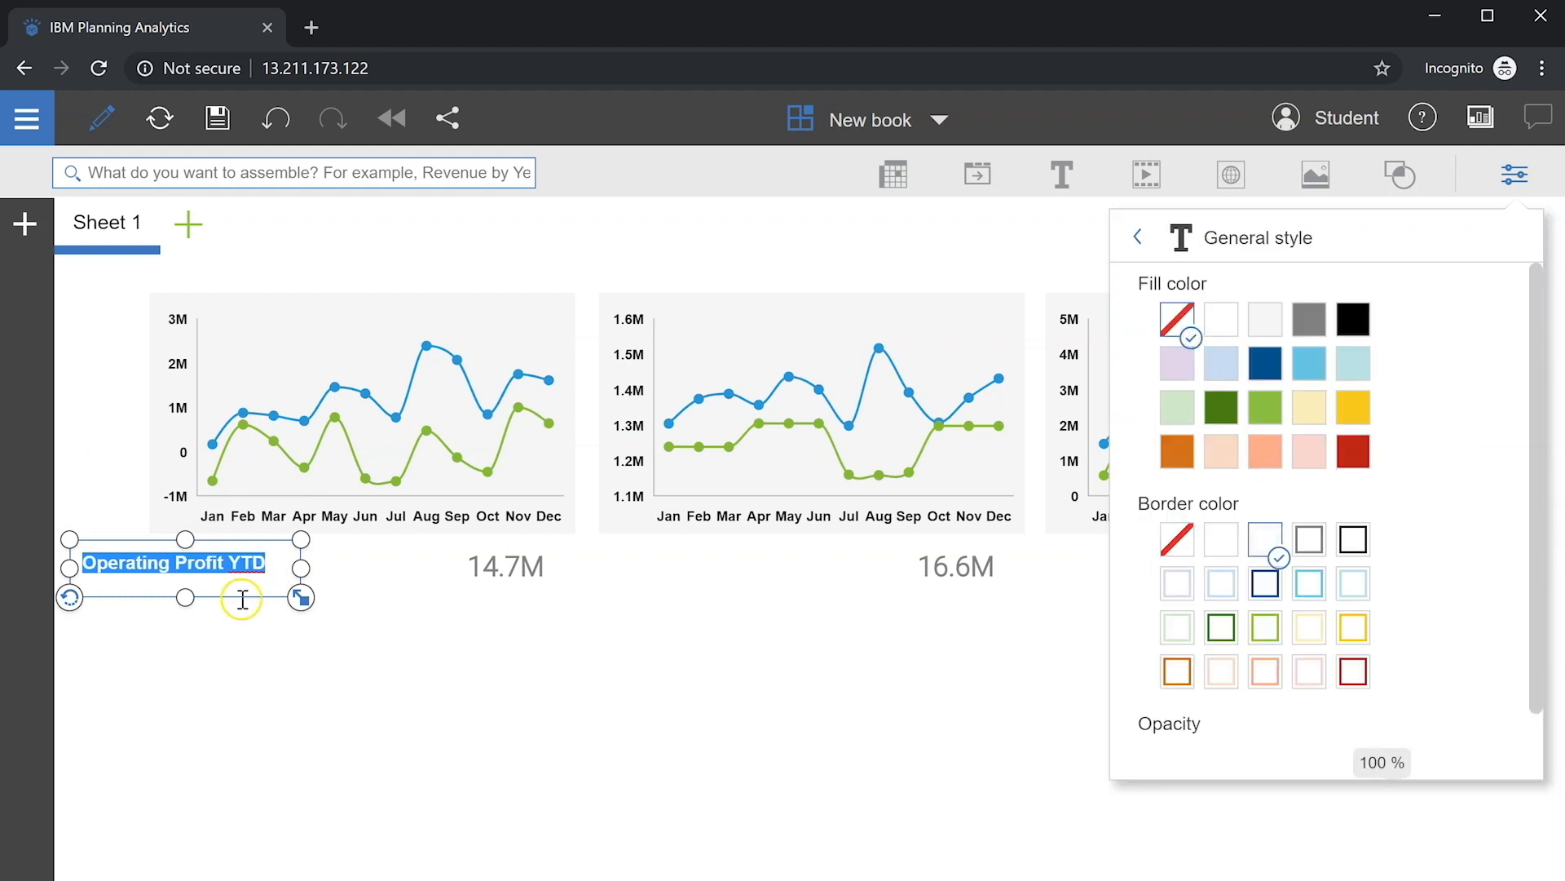
left_click(242, 599)
Step: Stretch the label into a card around the first chart, send it behind, and shorten the 14.7M total
left_click_drag(213, 595, 362, 584)
left_click(433, 570)
left_click(376, 479)
left_click_drag(446, 462, 276, 462)
left_click(501, 576)
left_click_drag(505, 597, 504, 581)
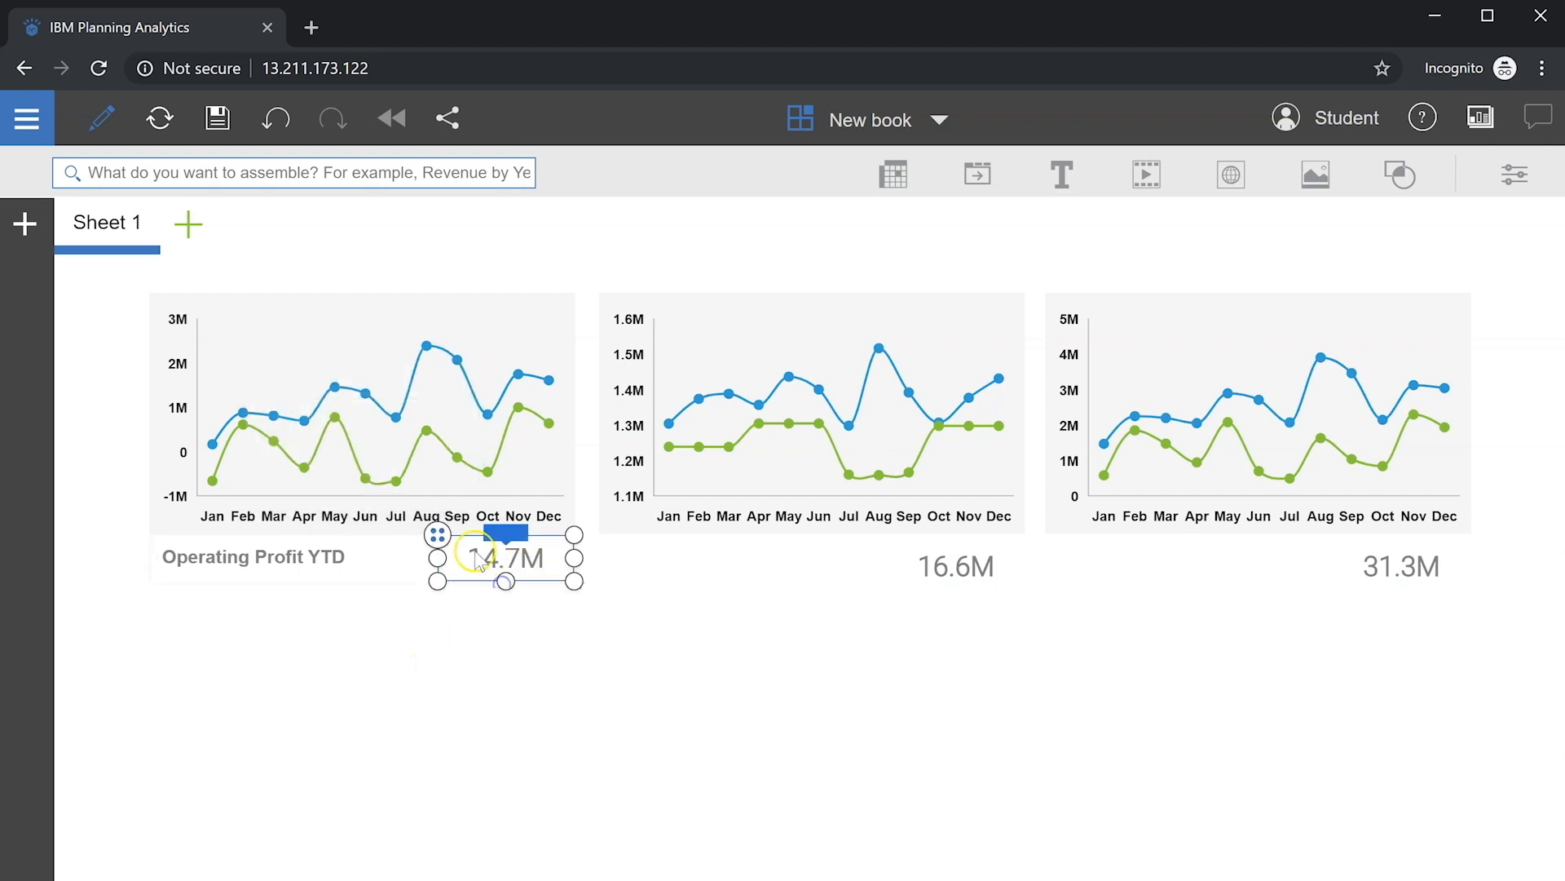
left_click(535, 661)
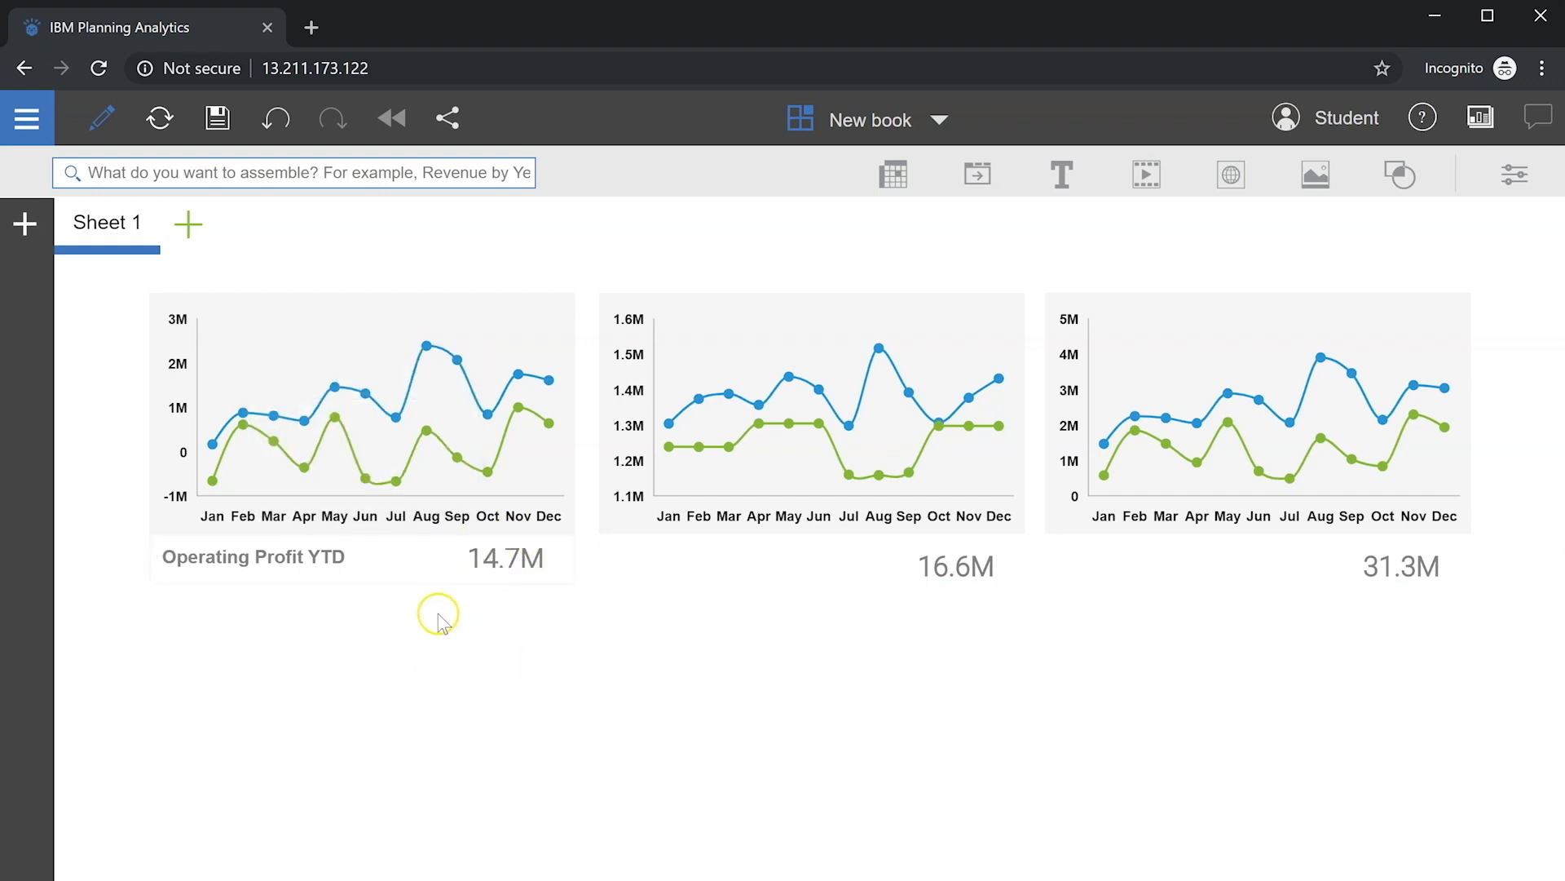
Step: Duplicate the Operating Profit YTD card and place copies under the 16.6M and 31.3M charts
left_click(407, 595)
left_click_drag(394, 587, 314, 641)
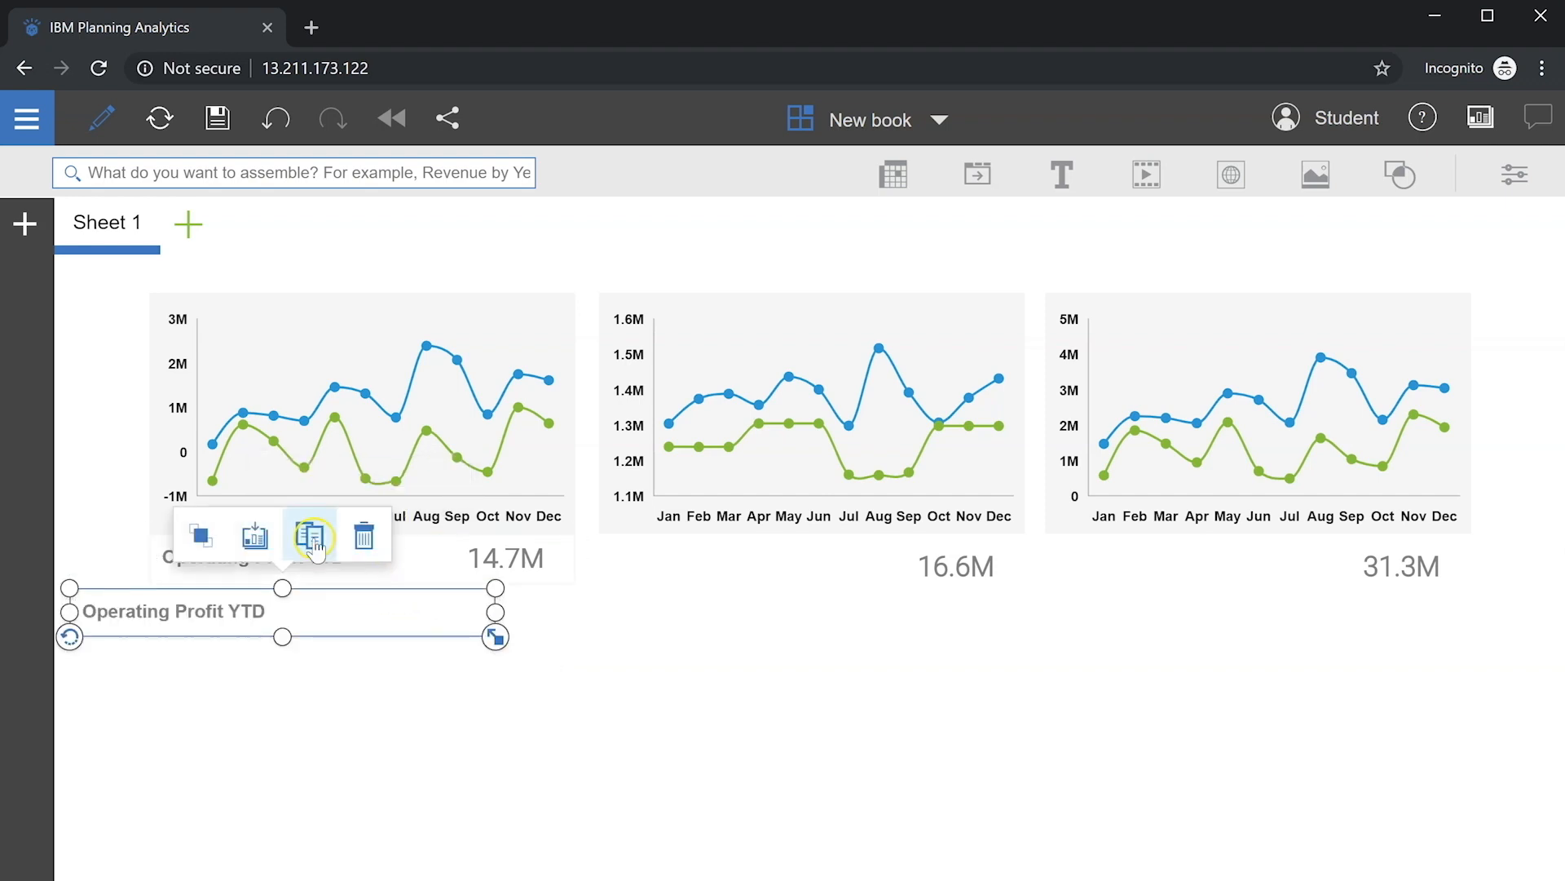
left_click(311, 535)
left_click_drag(500, 606, 599, 534)
left_click(390, 603)
left_click_drag(153, 640, 1154, 590)
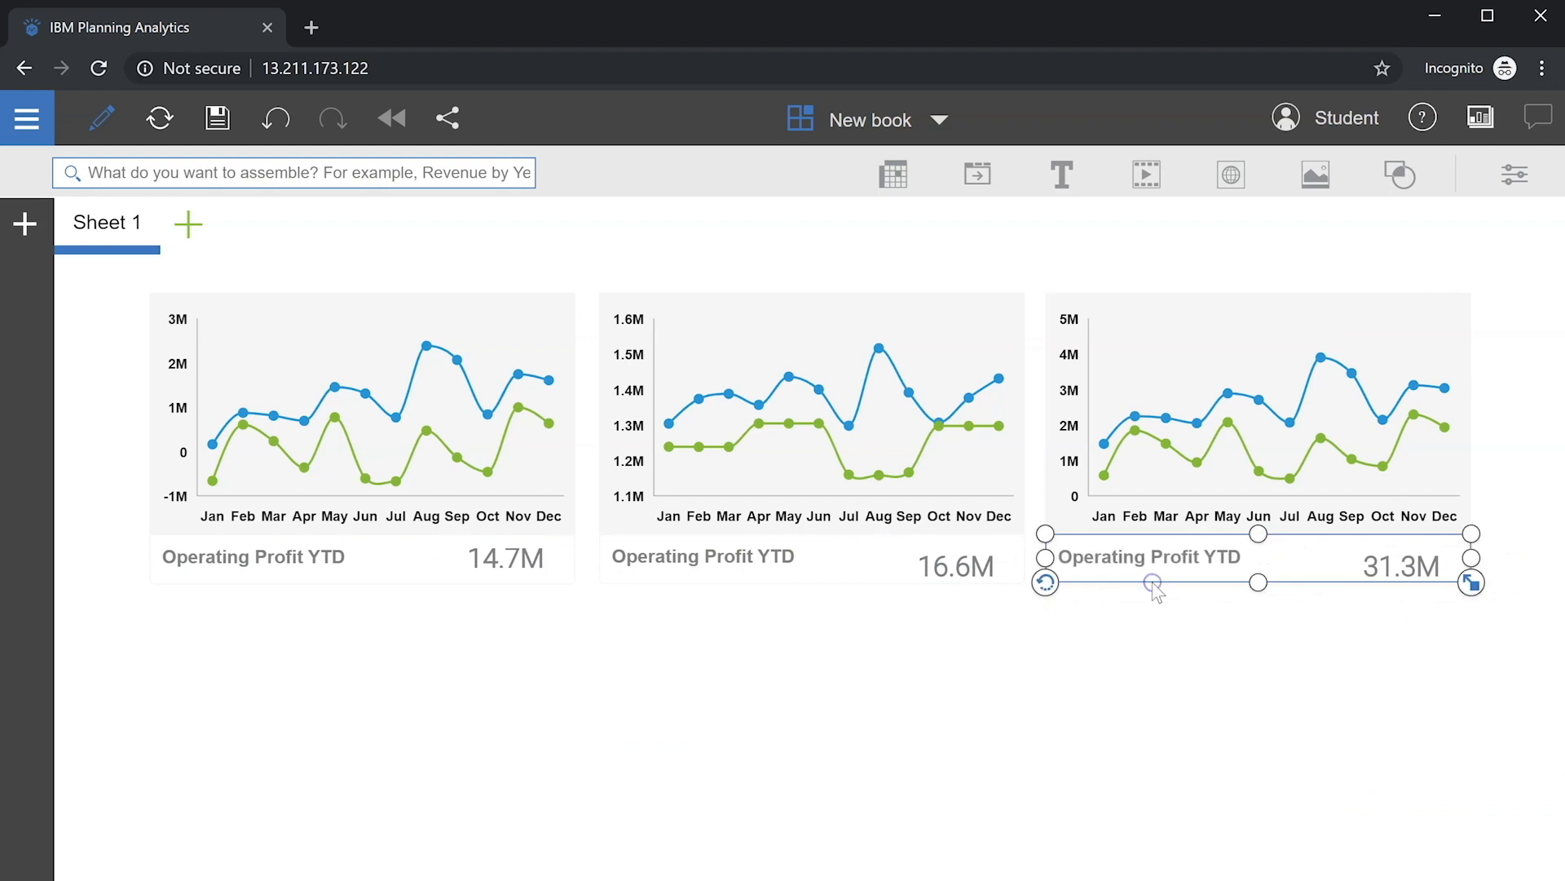
Step: Relabel the copies 'Operating Expenses YTD' and 'Gross Margin YTD'
double_click(716, 563)
double_click(729, 557)
type("Expenses")
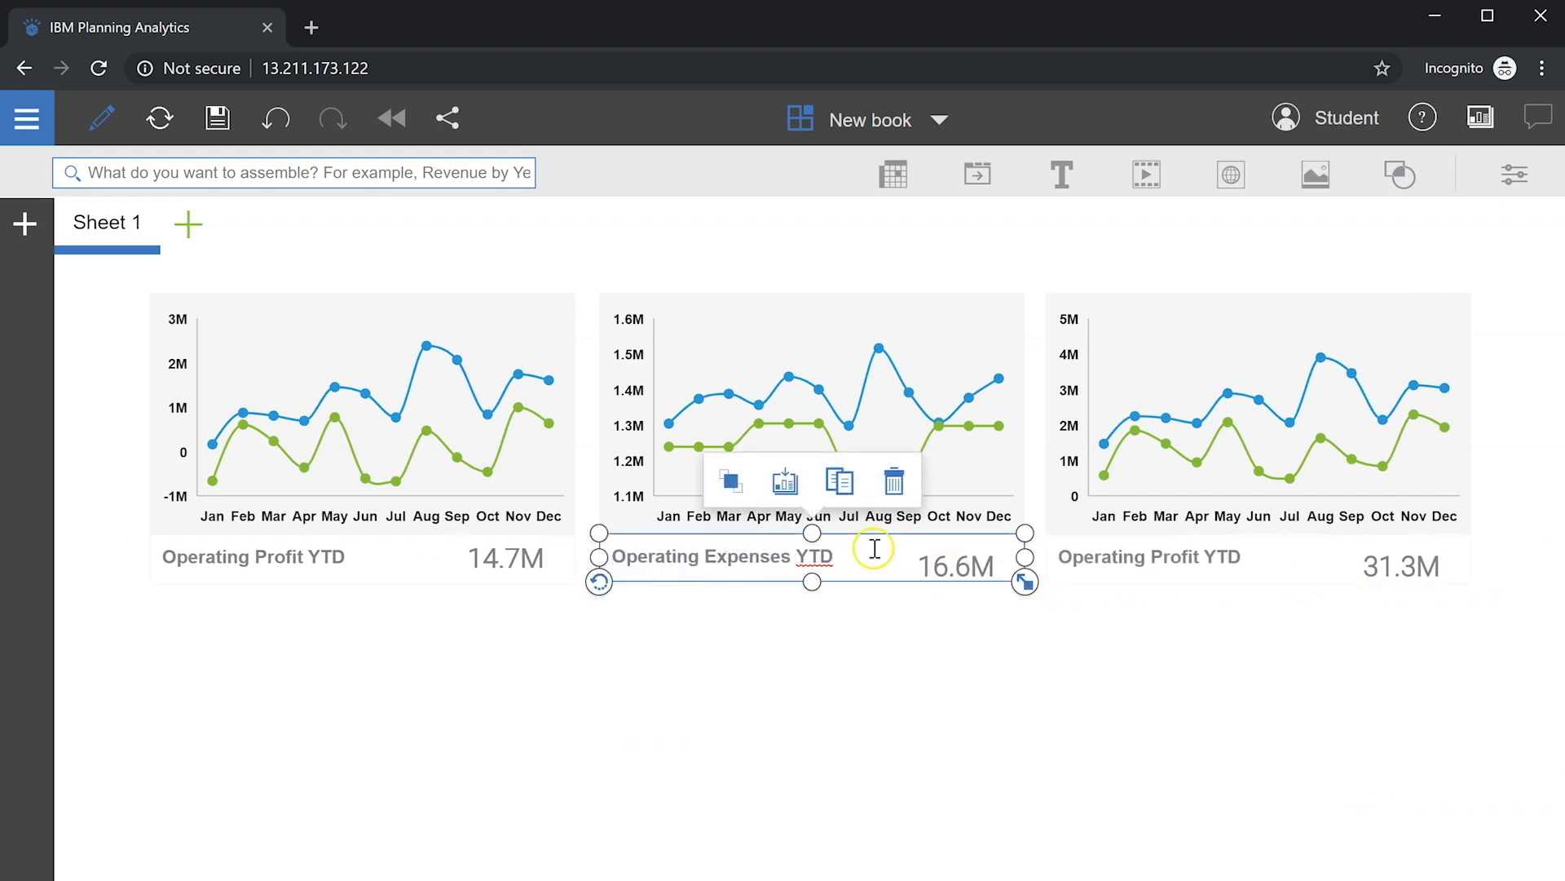
double_click(1198, 550)
left_click_drag(1198, 551, 1020, 564)
type("Gross Mar")
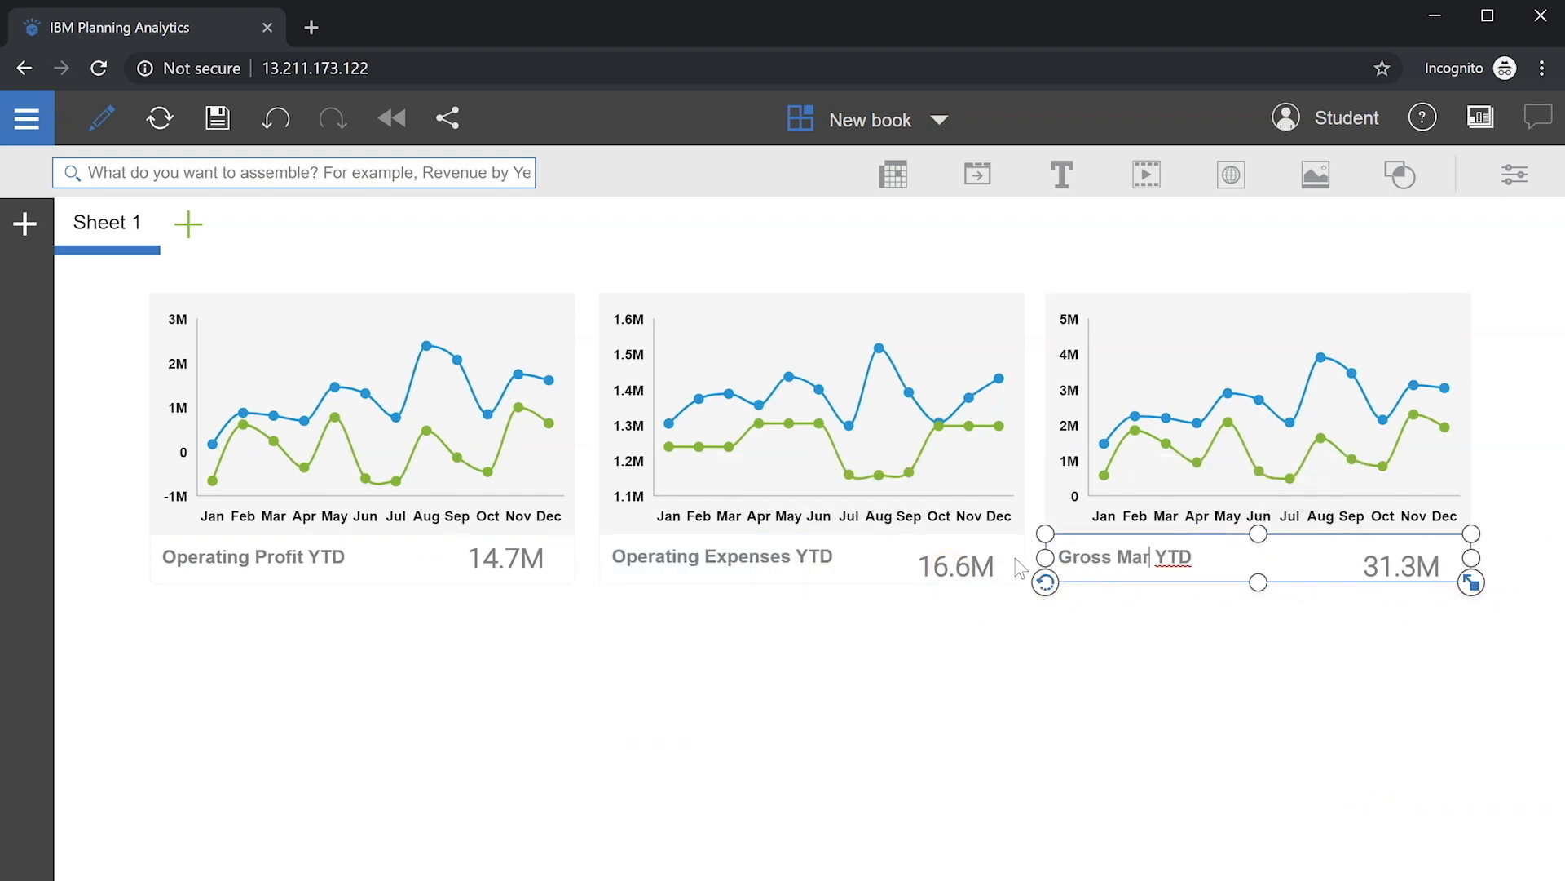
Step: Send both new cards to the back and shorten the 16.6M and 31.3M totals to fit
left_click(1019, 568)
left_click(736, 478)
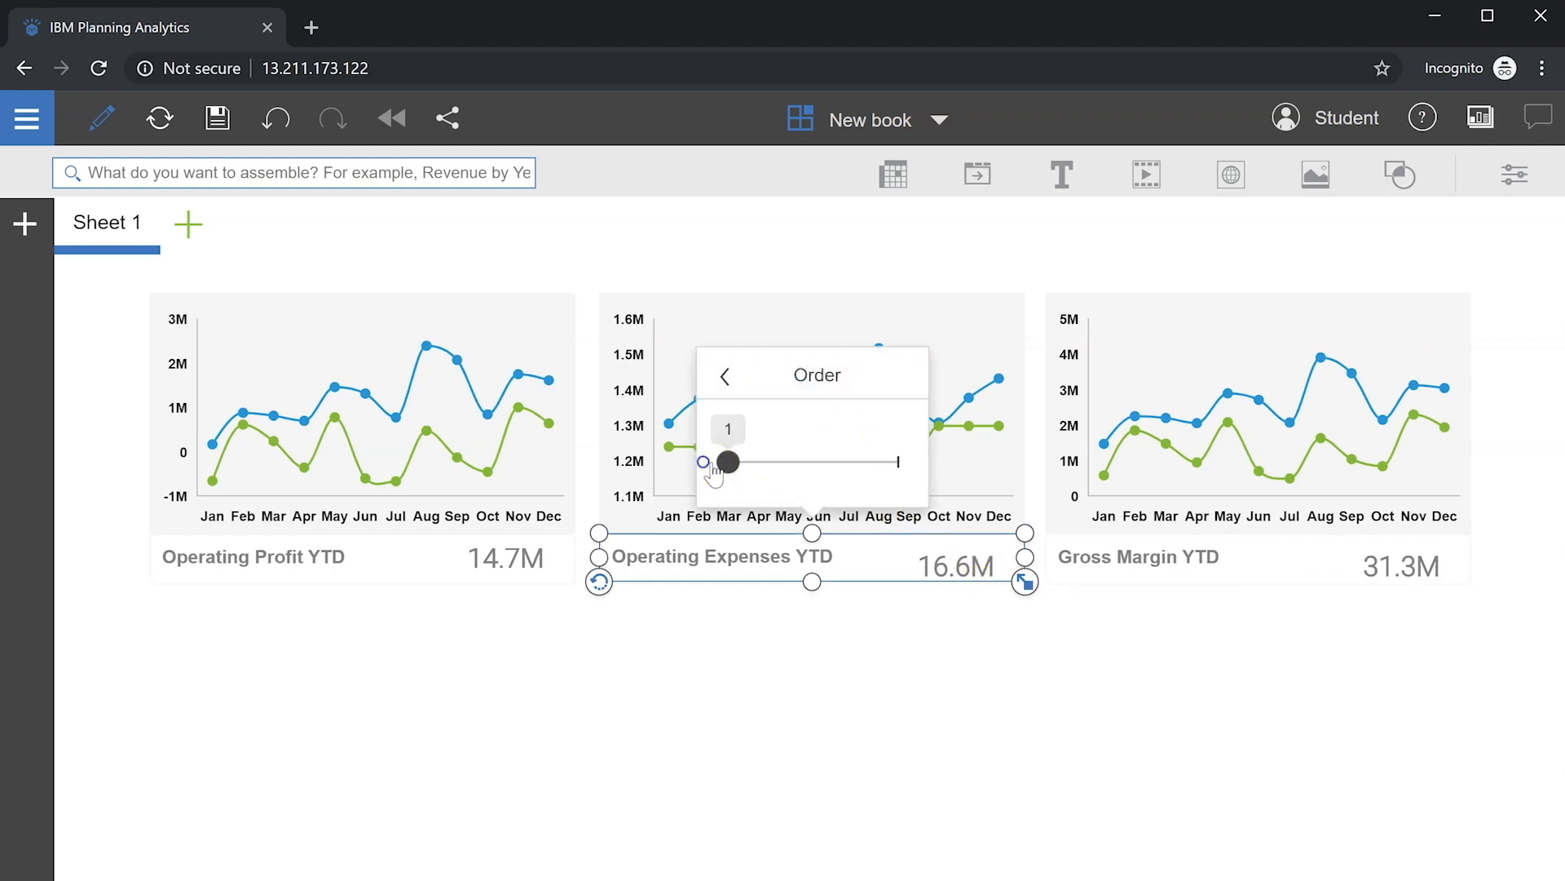
left_click(1270, 512)
left_click(1177, 482)
left_click_drag(1342, 462, 1145, 467)
left_click(958, 572)
left_click_drag(956, 596, 957, 582)
left_click(1392, 562)
left_click_drag(1402, 596, 1404, 582)
left_click(862, 643)
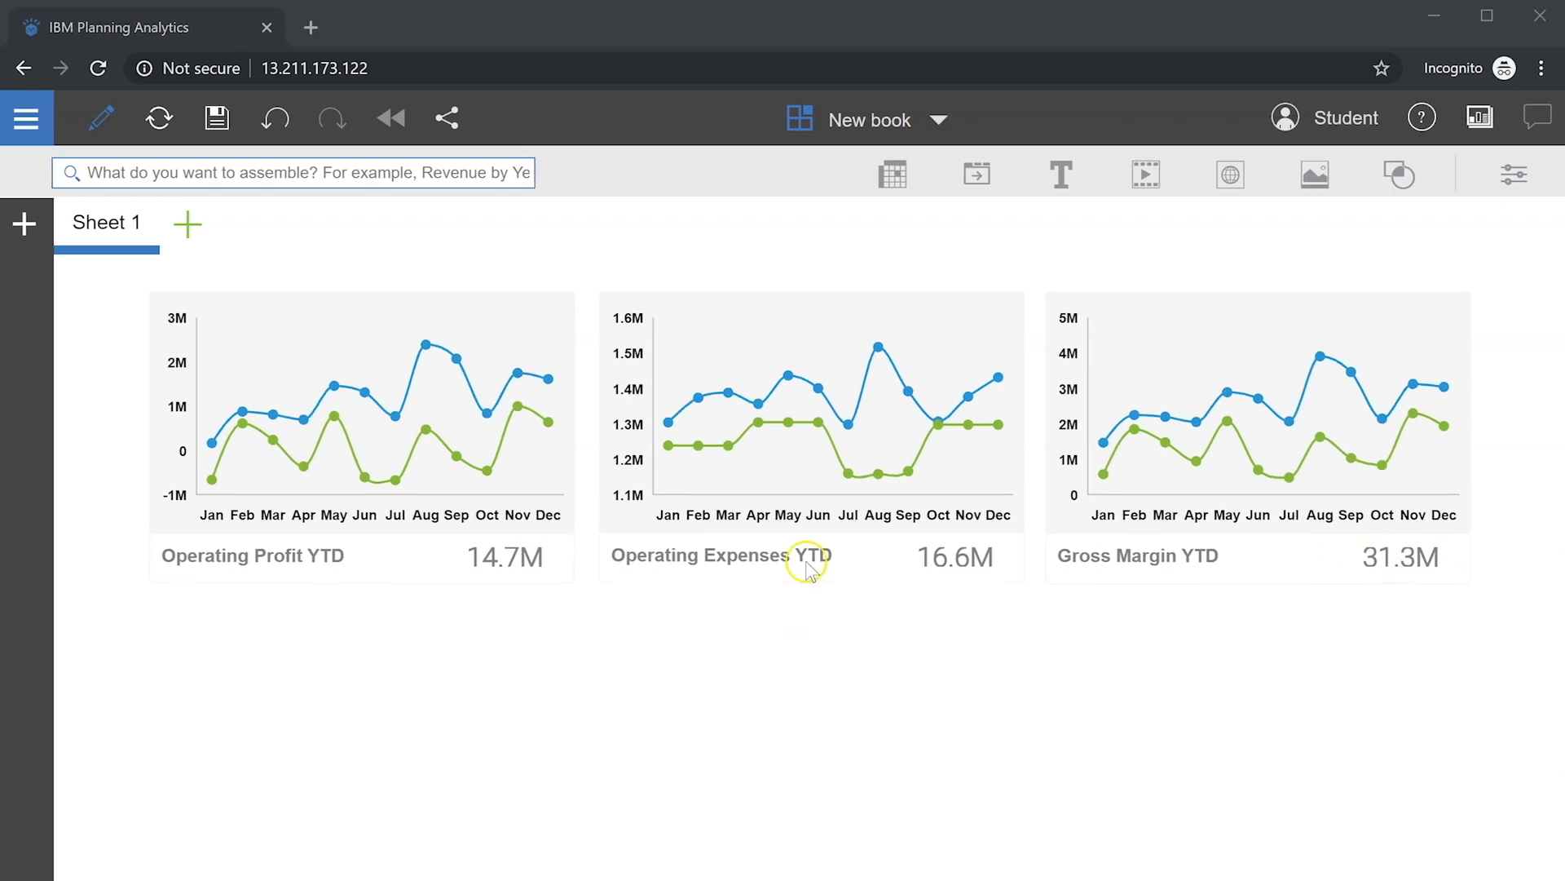
left_click(1060, 174)
Step: Create an 'Actual' label in bold, size 12, dark blue, sized to fit its text
double_click(1152, 605)
type("Actual")
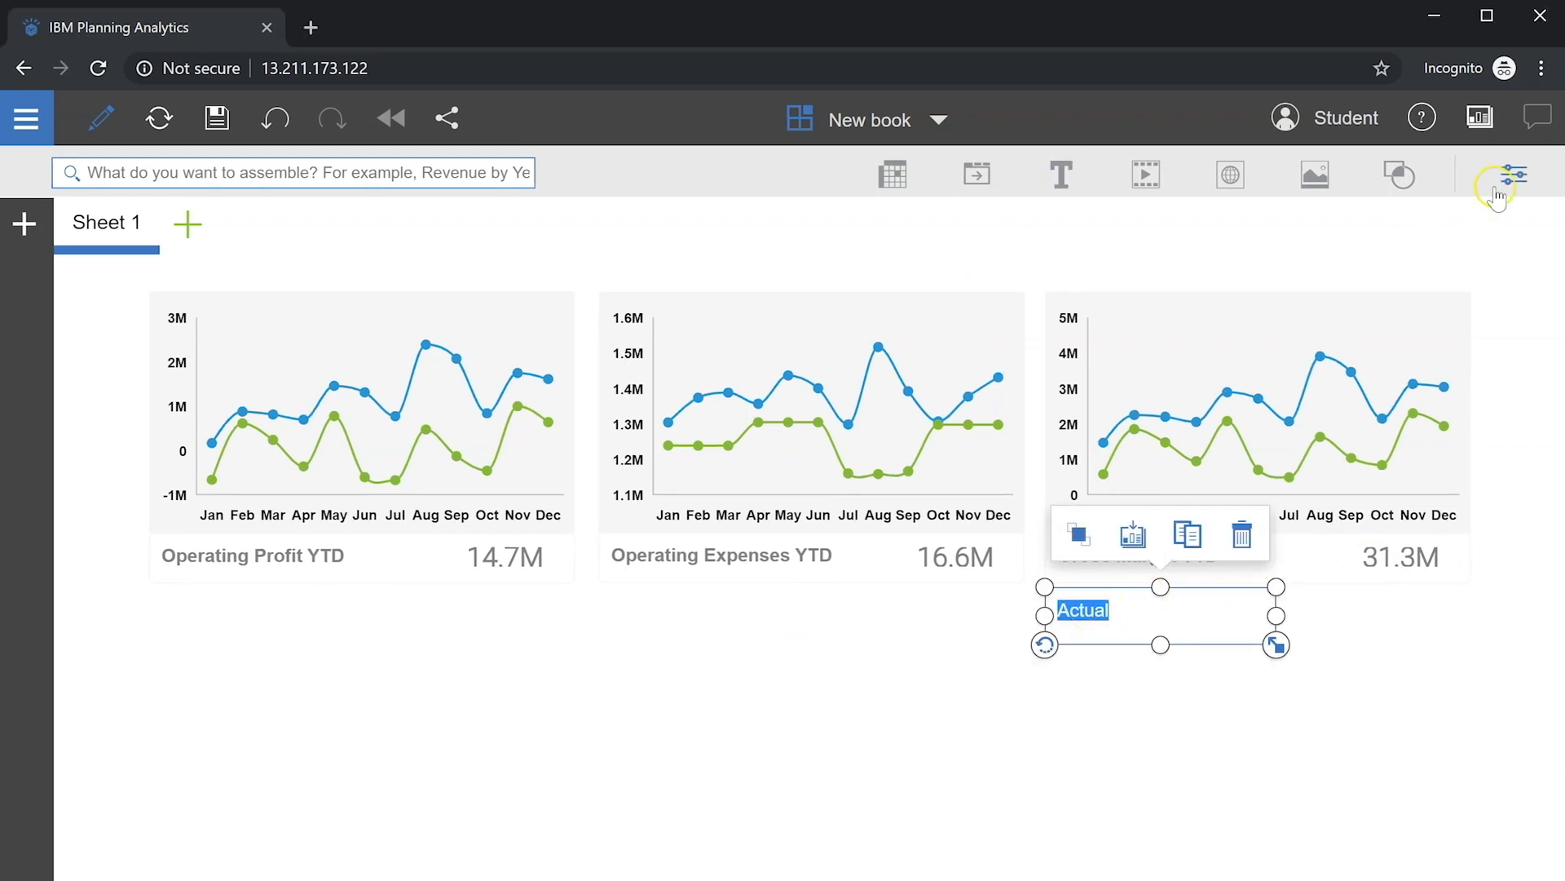
left_click(1497, 194)
left_click(1354, 281)
left_click(1182, 293)
left_click(1193, 594)
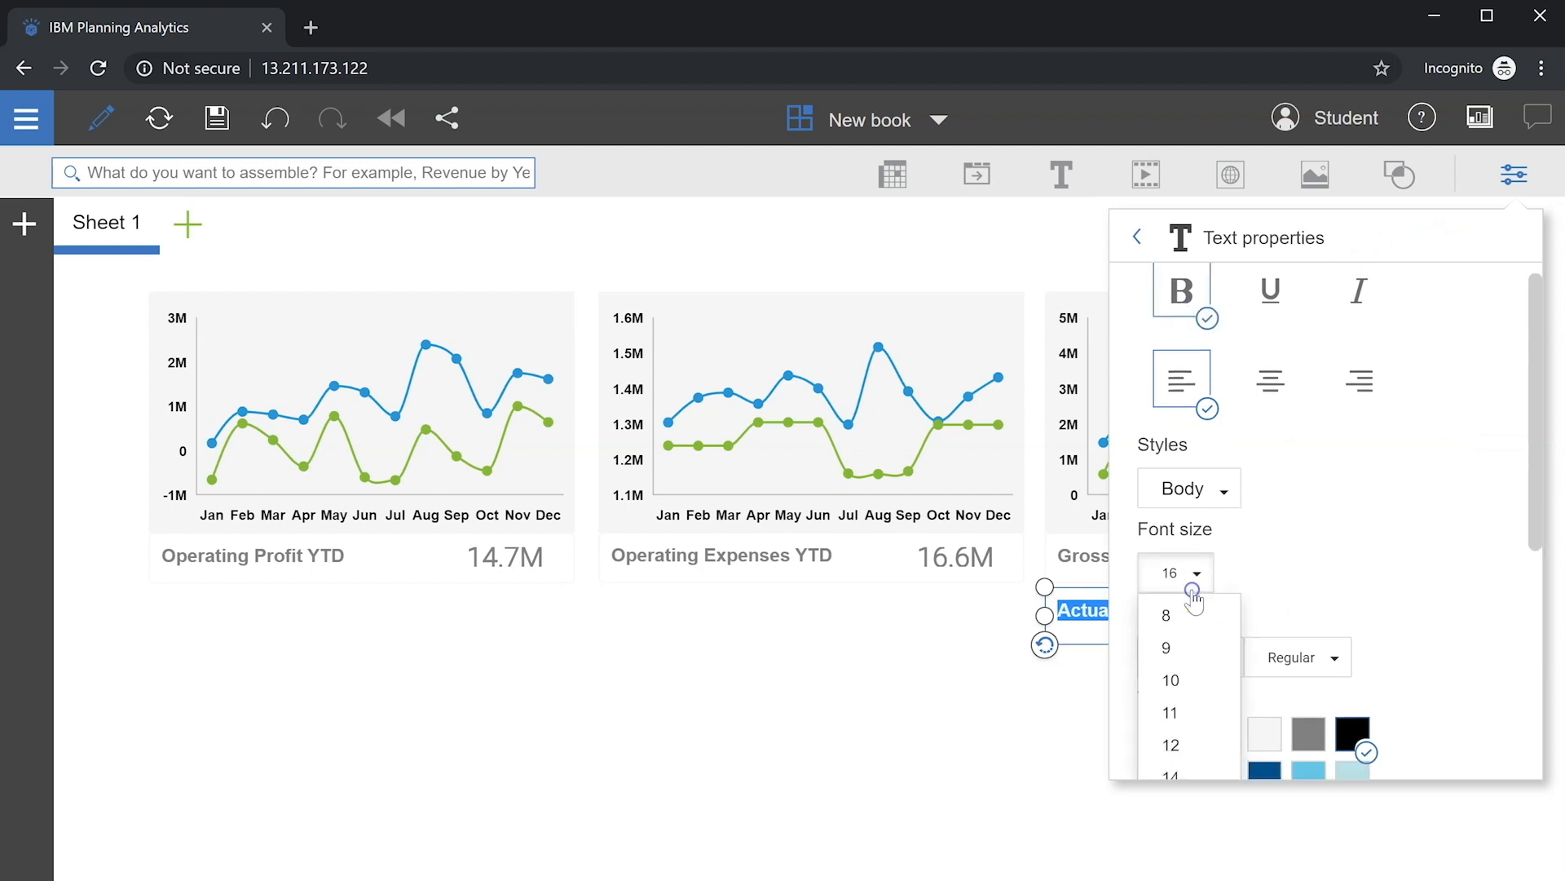
scroll(1192, 599, "down", 5)
left_click(1196, 380)
left_click(1262, 644)
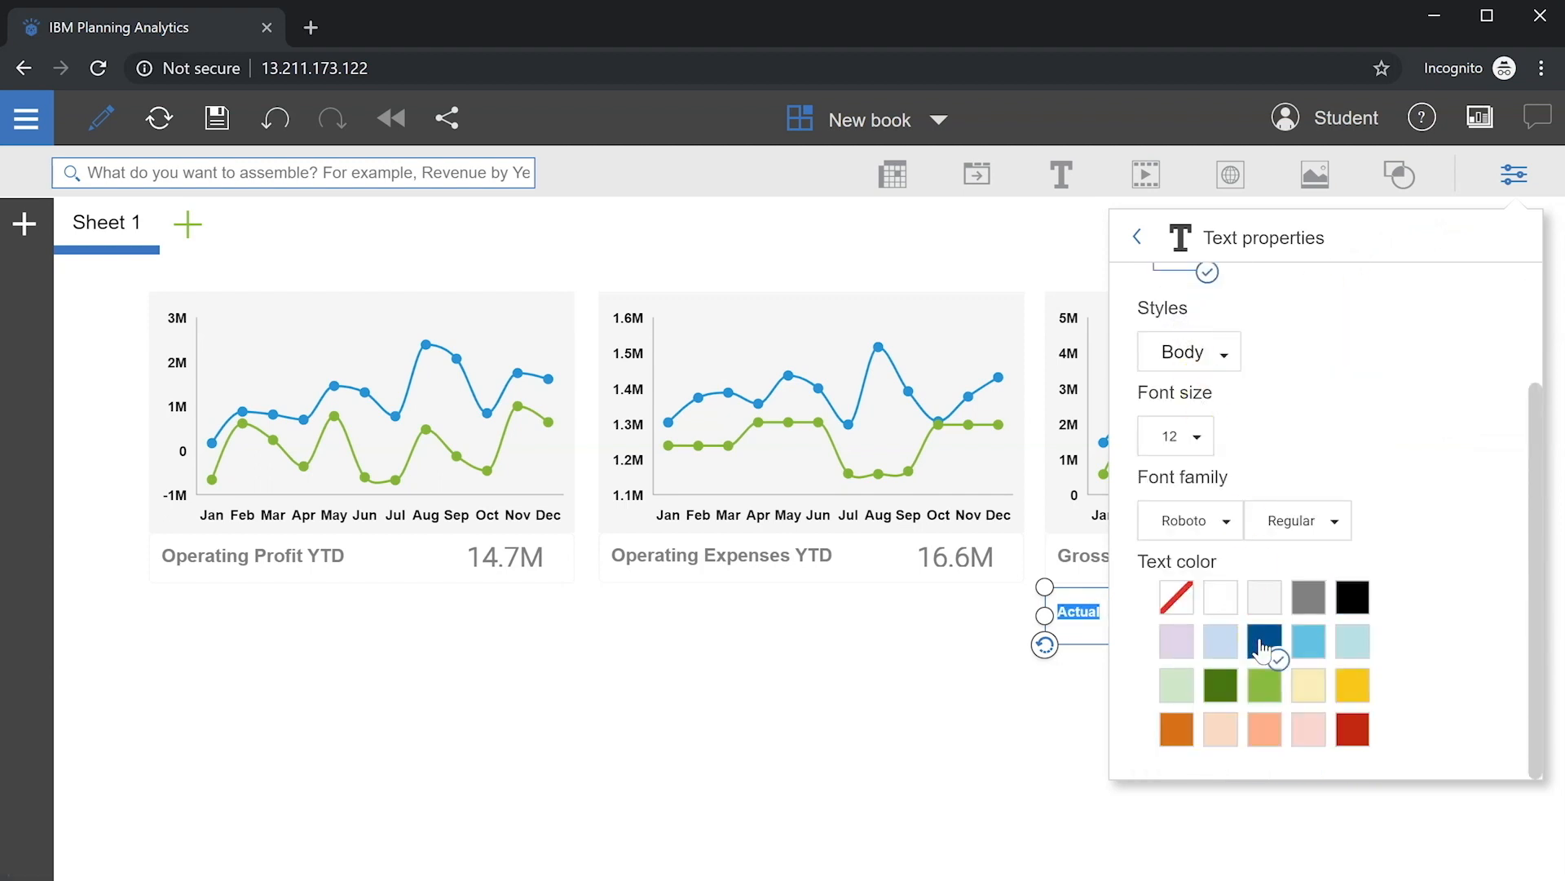
left_click(1207, 237)
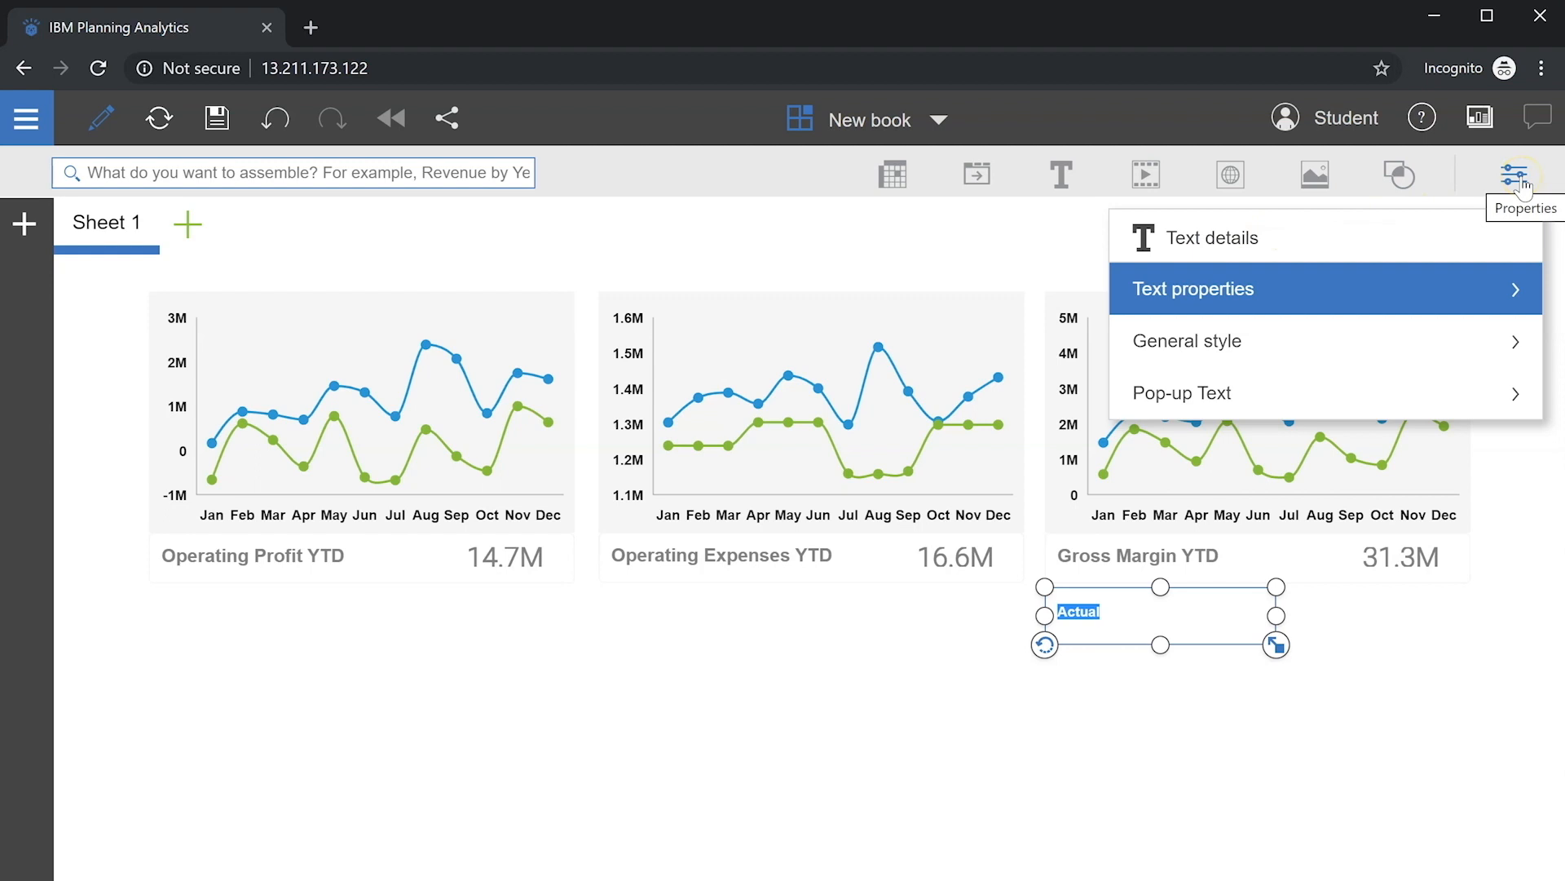
left_click(1315, 345)
left_click(1507, 181)
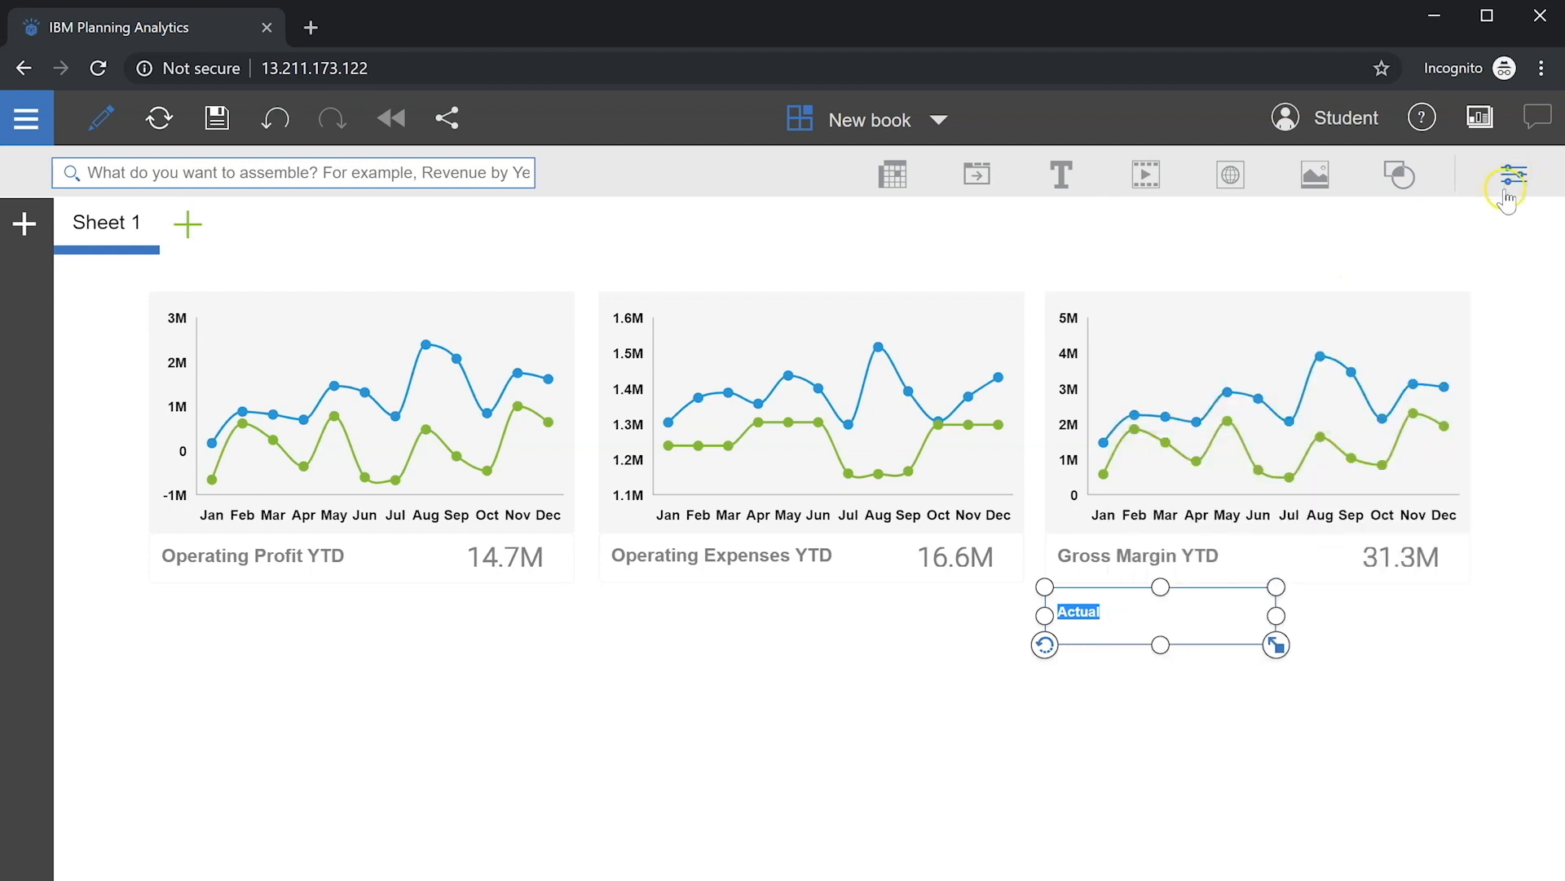
left_click_drag(1275, 621, 1079, 620)
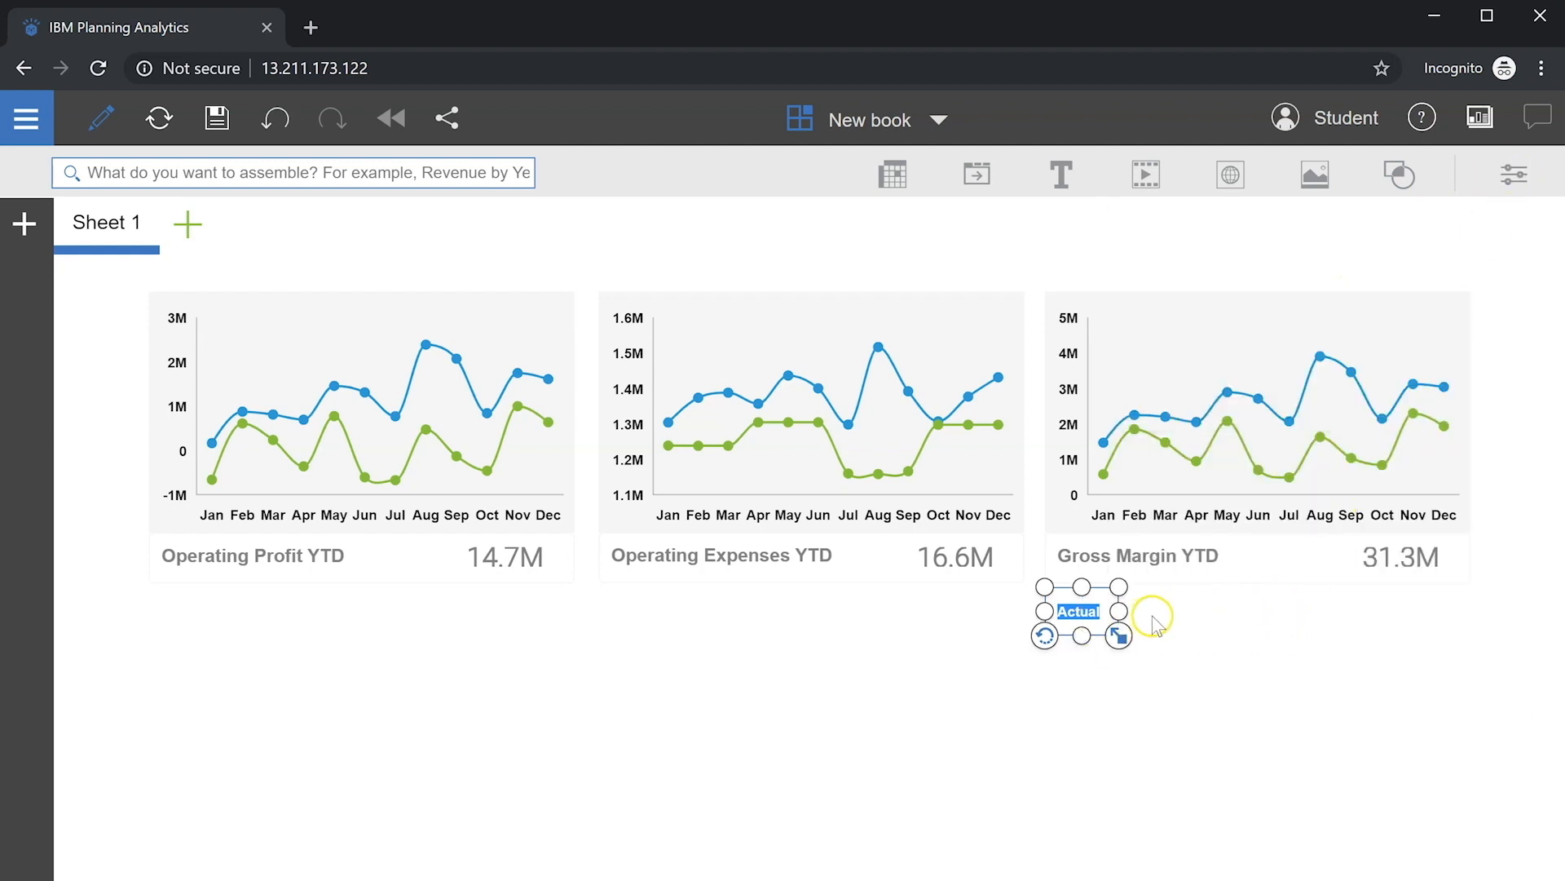
Step: Duplicate the label as a green 'Budget' label
left_click(1097, 620)
left_click(1108, 531)
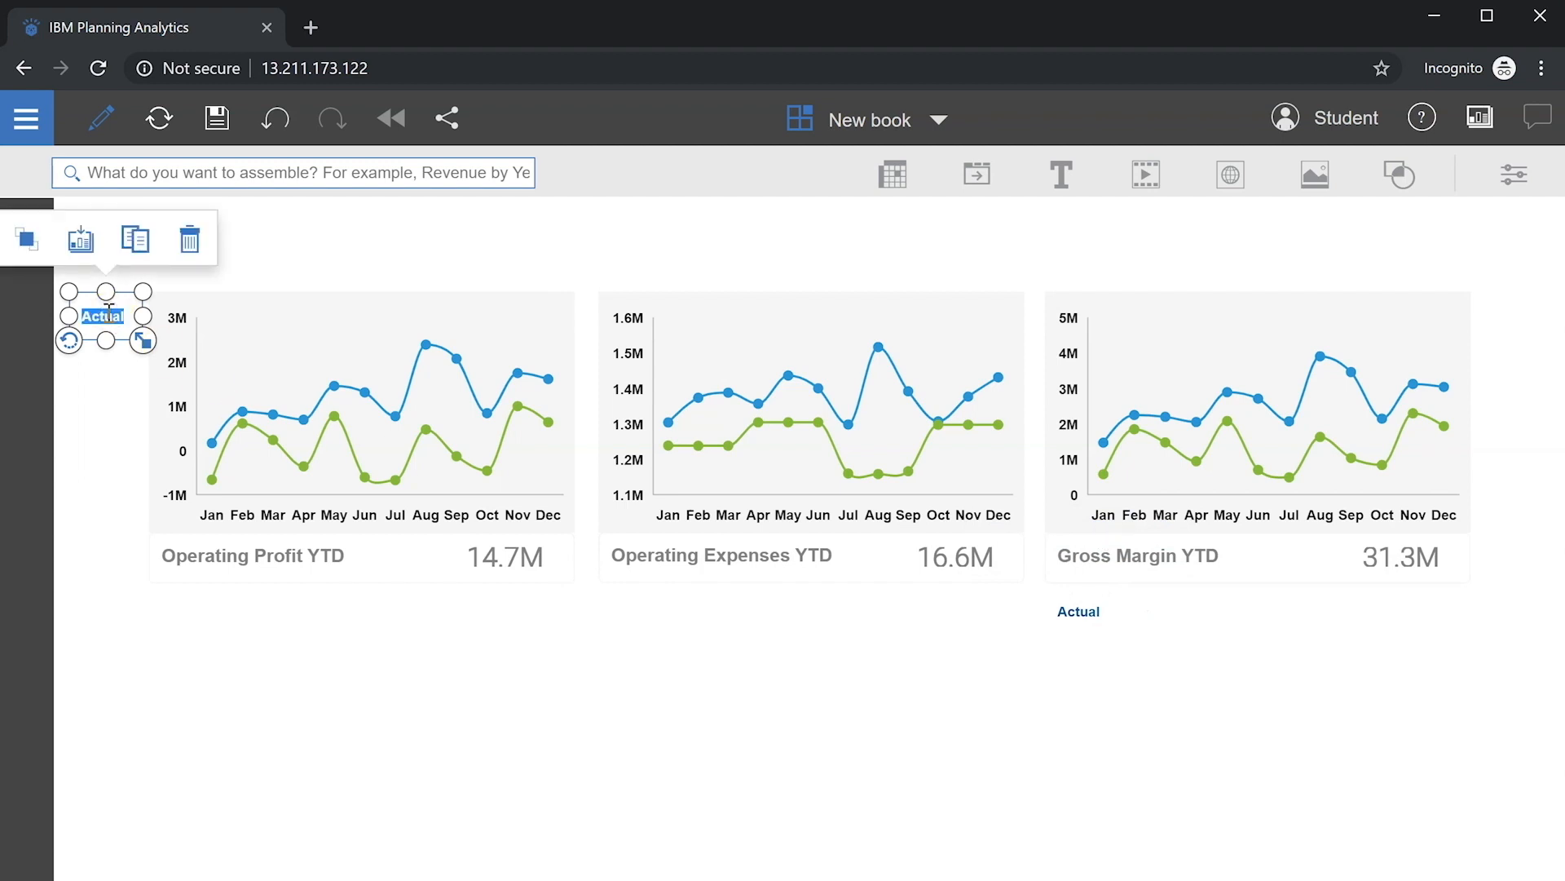
double_click(104, 315)
left_click(1514, 173)
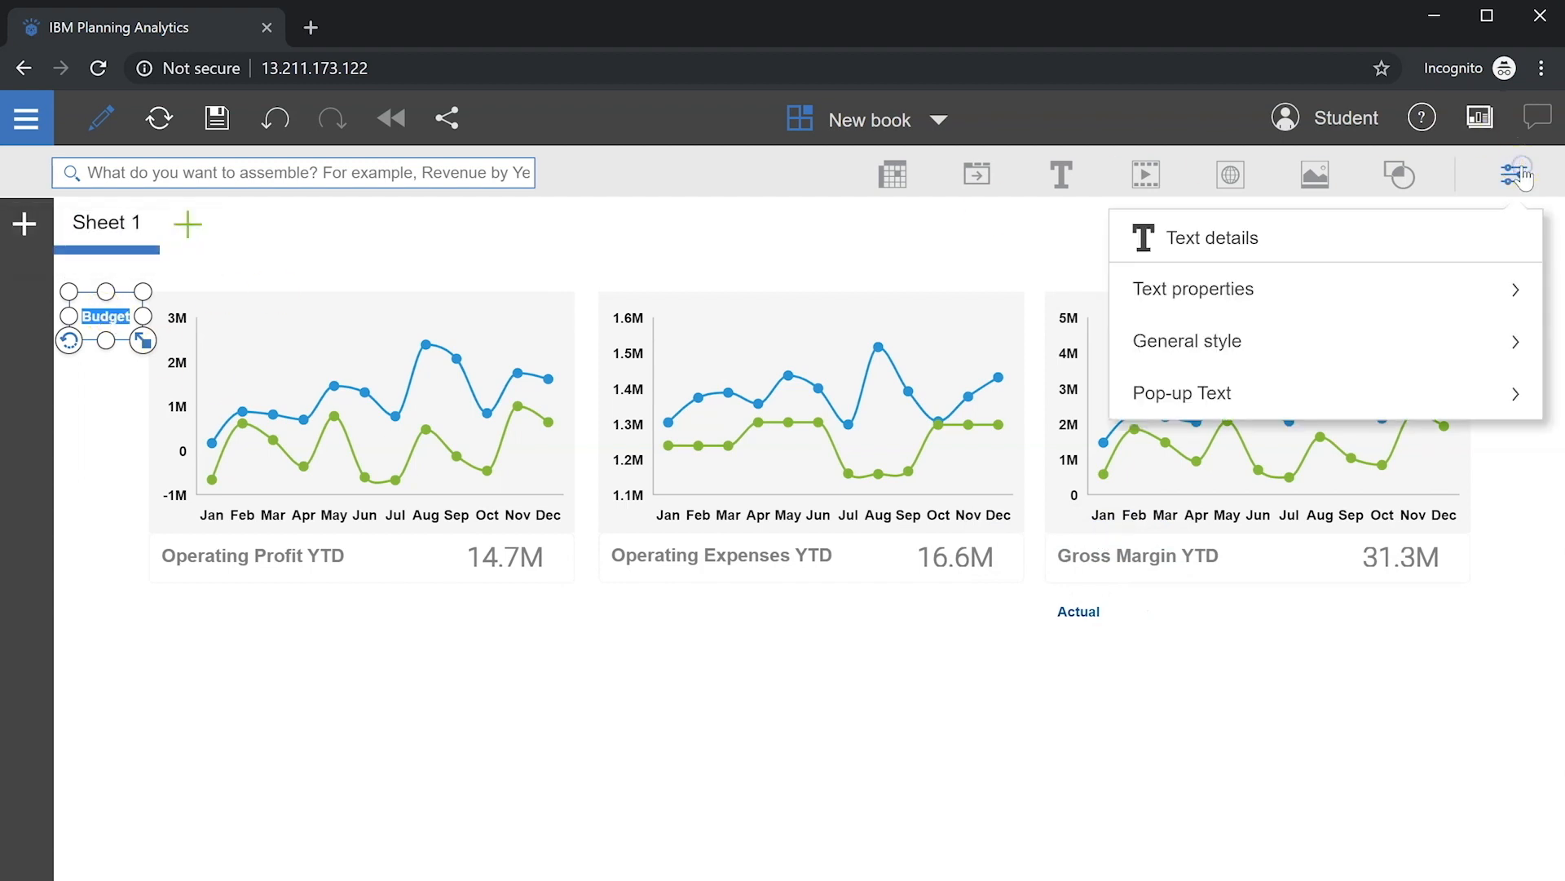
left_click(1223, 287)
scroll(1241, 342, "down", 2)
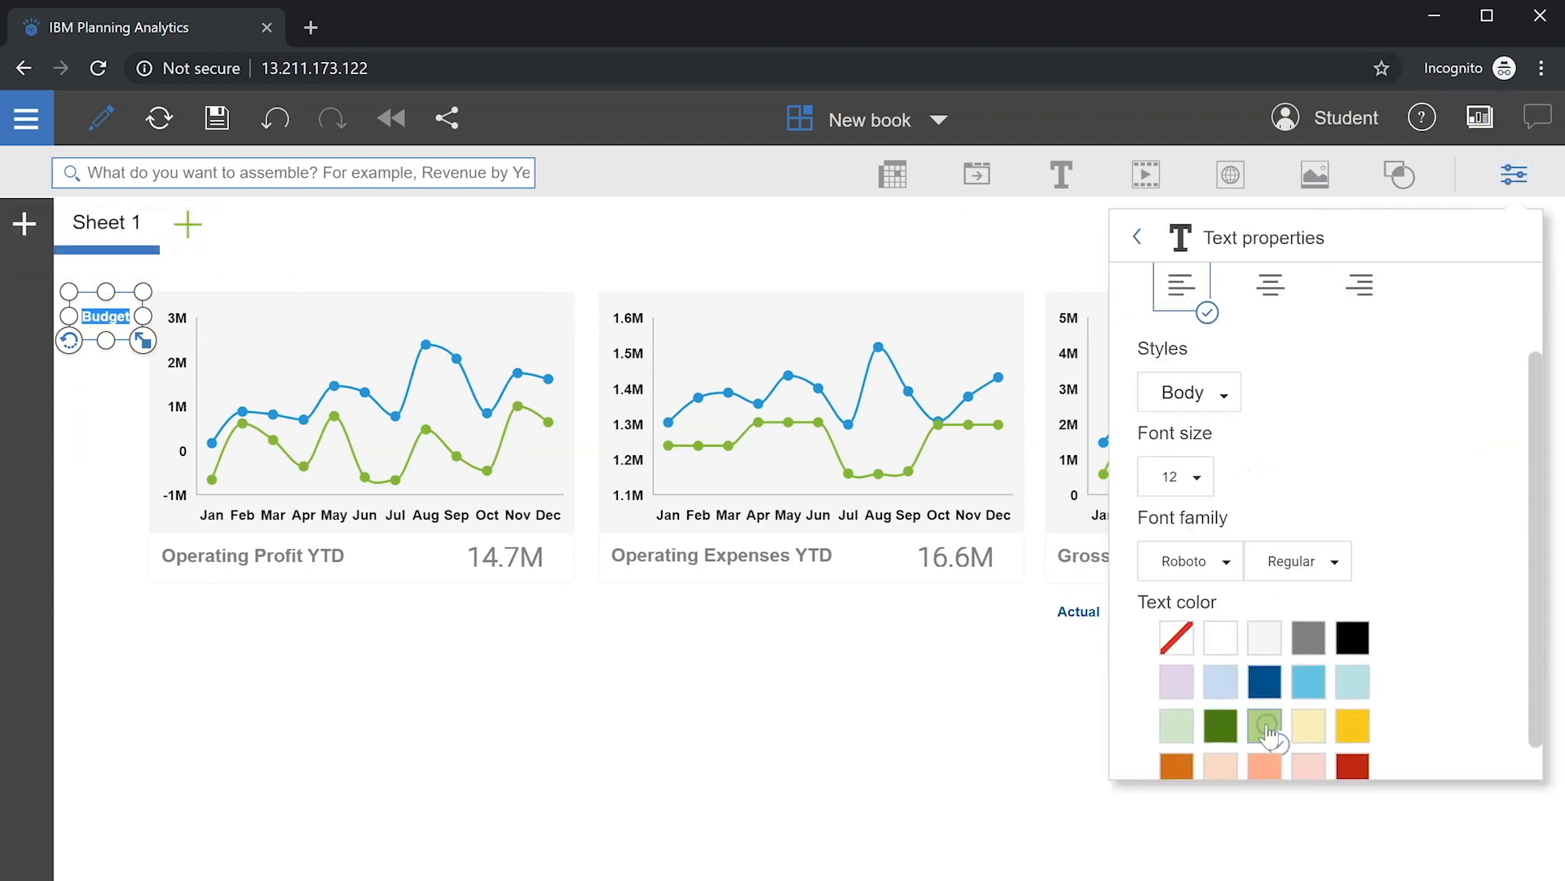
left_click(1514, 175)
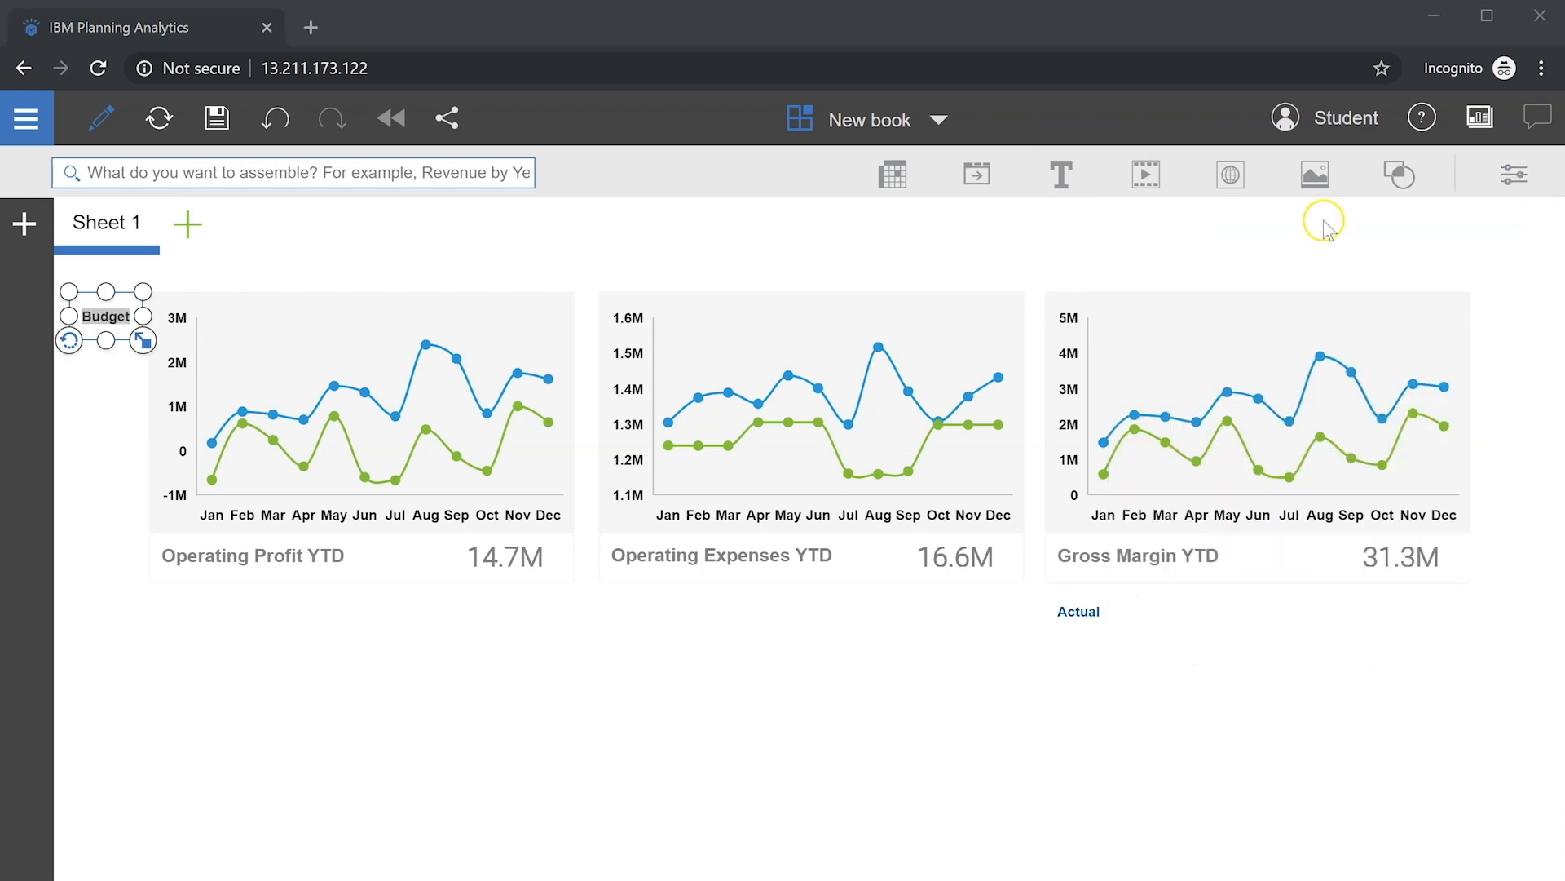
left_click(1020, 248)
Step: Place Actual and Budget at the first chart's top right, then copy both onto the second chart
left_click(1060, 638)
left_click_drag(1060, 638, 440, 337)
left_click(111, 335)
left_click_drag(117, 337, 577, 339)
left_click(467, 314)
key("ctrl+c")
key("ctrl+v")
left_click_drag(144, 341, 959, 341)
left_click(538, 317)
left_click(565, 238)
left_click_drag(145, 341, 1015, 346)
Step: Copy the Actual and Budget labels onto the third chart and fine-tune all label positions
left_click(919, 317)
left_click(946, 238)
left_click_drag(144, 341, 1480, 349)
left_click(979, 316)
left_click(1014, 238)
left_click(467, 318)
left_click_drag(466, 318, 485, 319)
left_click(921, 319)
left_click_drag(960, 340, 961, 341)
double_click(1368, 317)
left_click_drag(1407, 317, 1398, 317)
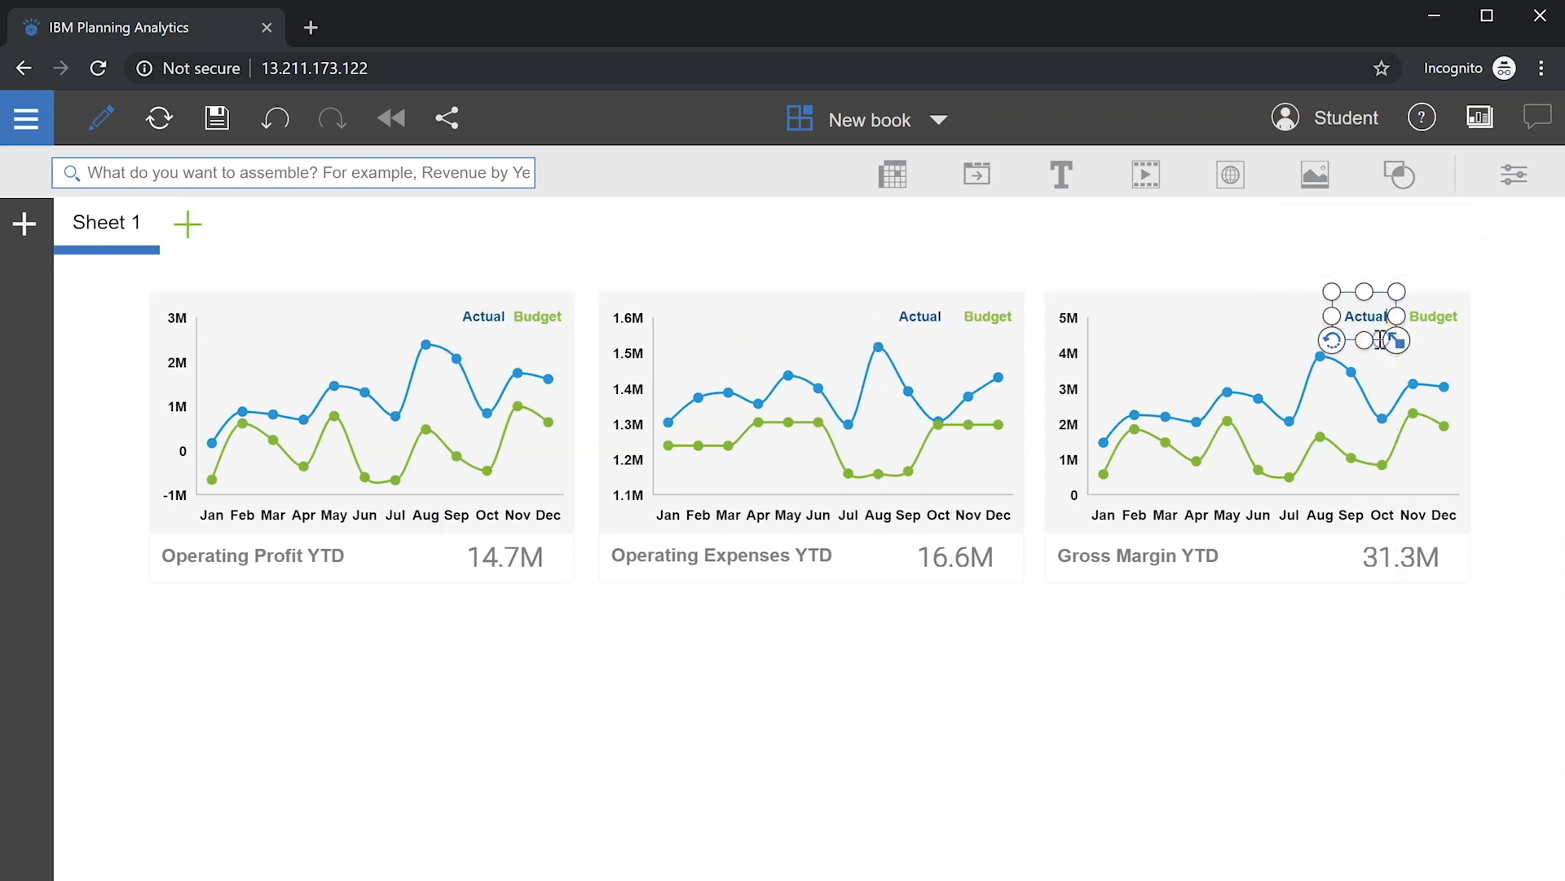
left_click(1323, 267)
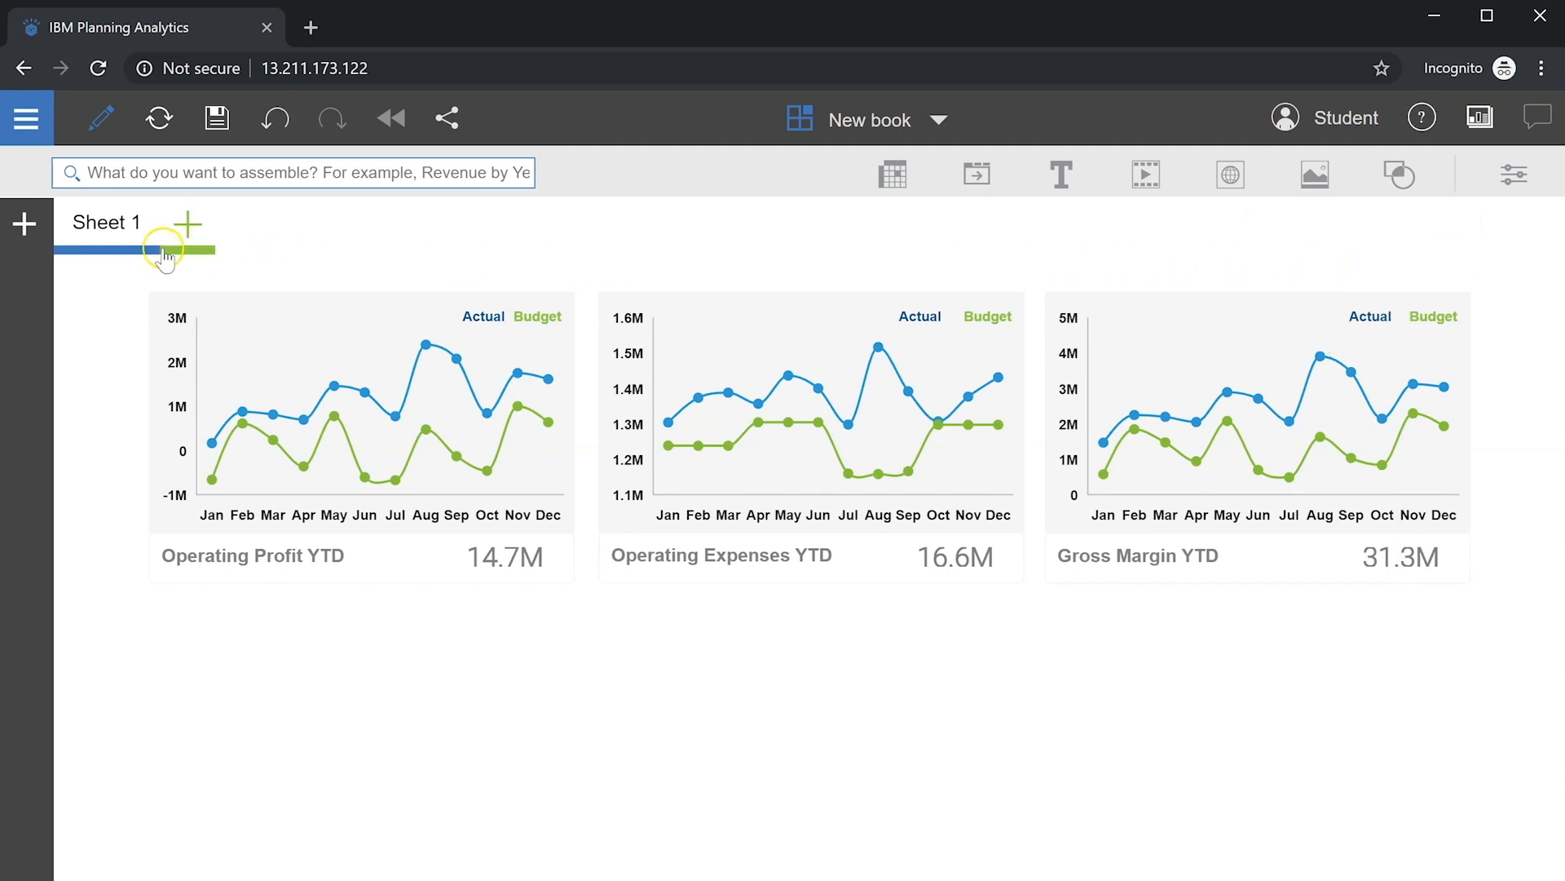
Step: Add the General Ledger Operating Profit view and position it below the KPI cards
left_click(27, 221)
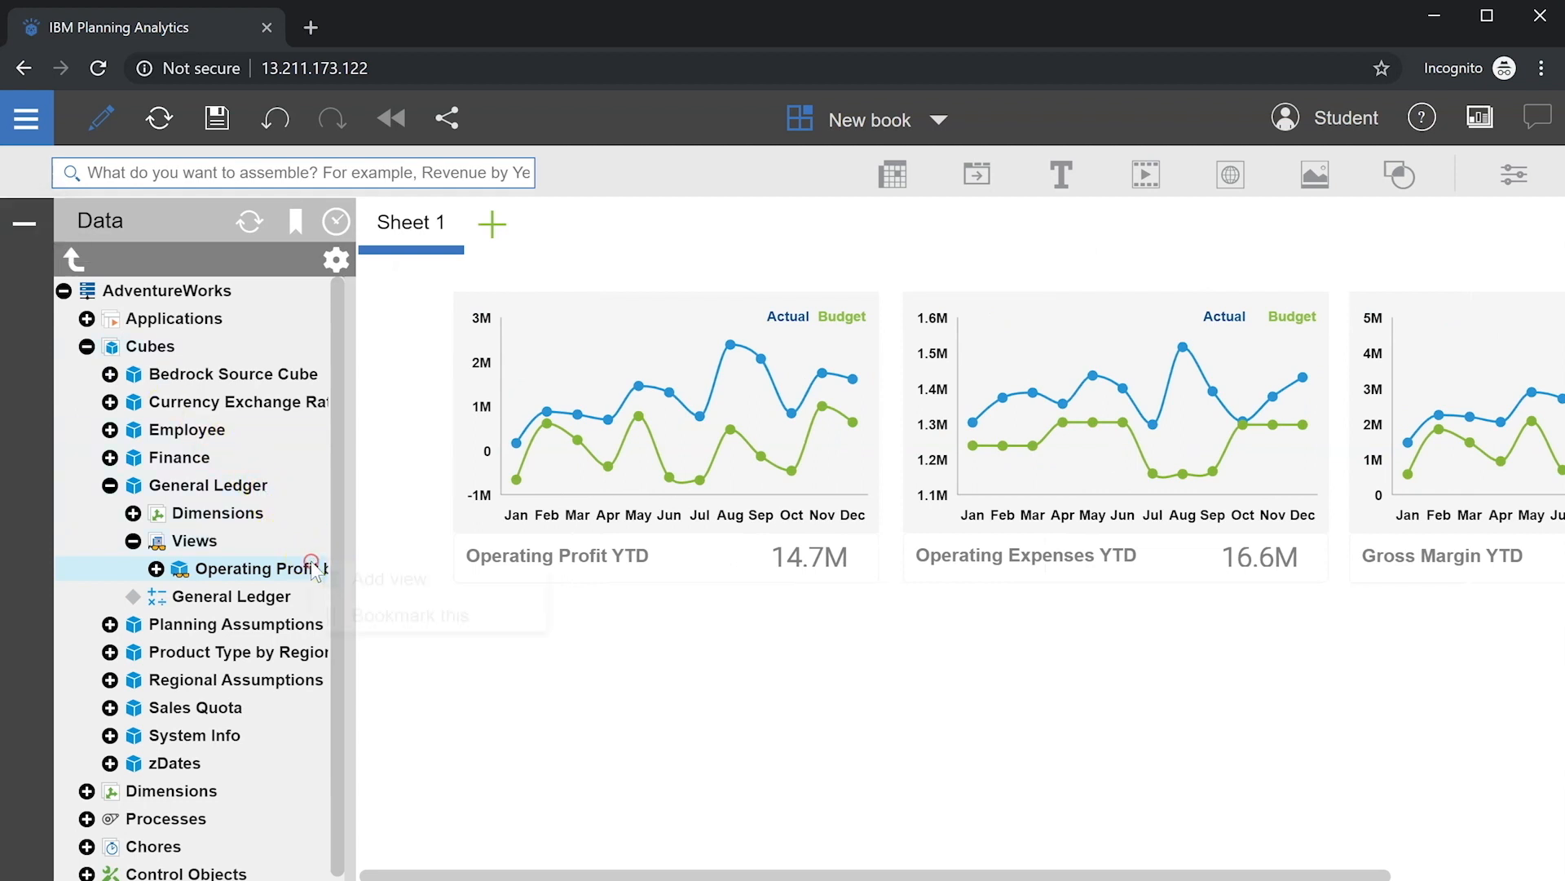
left_click(382, 574)
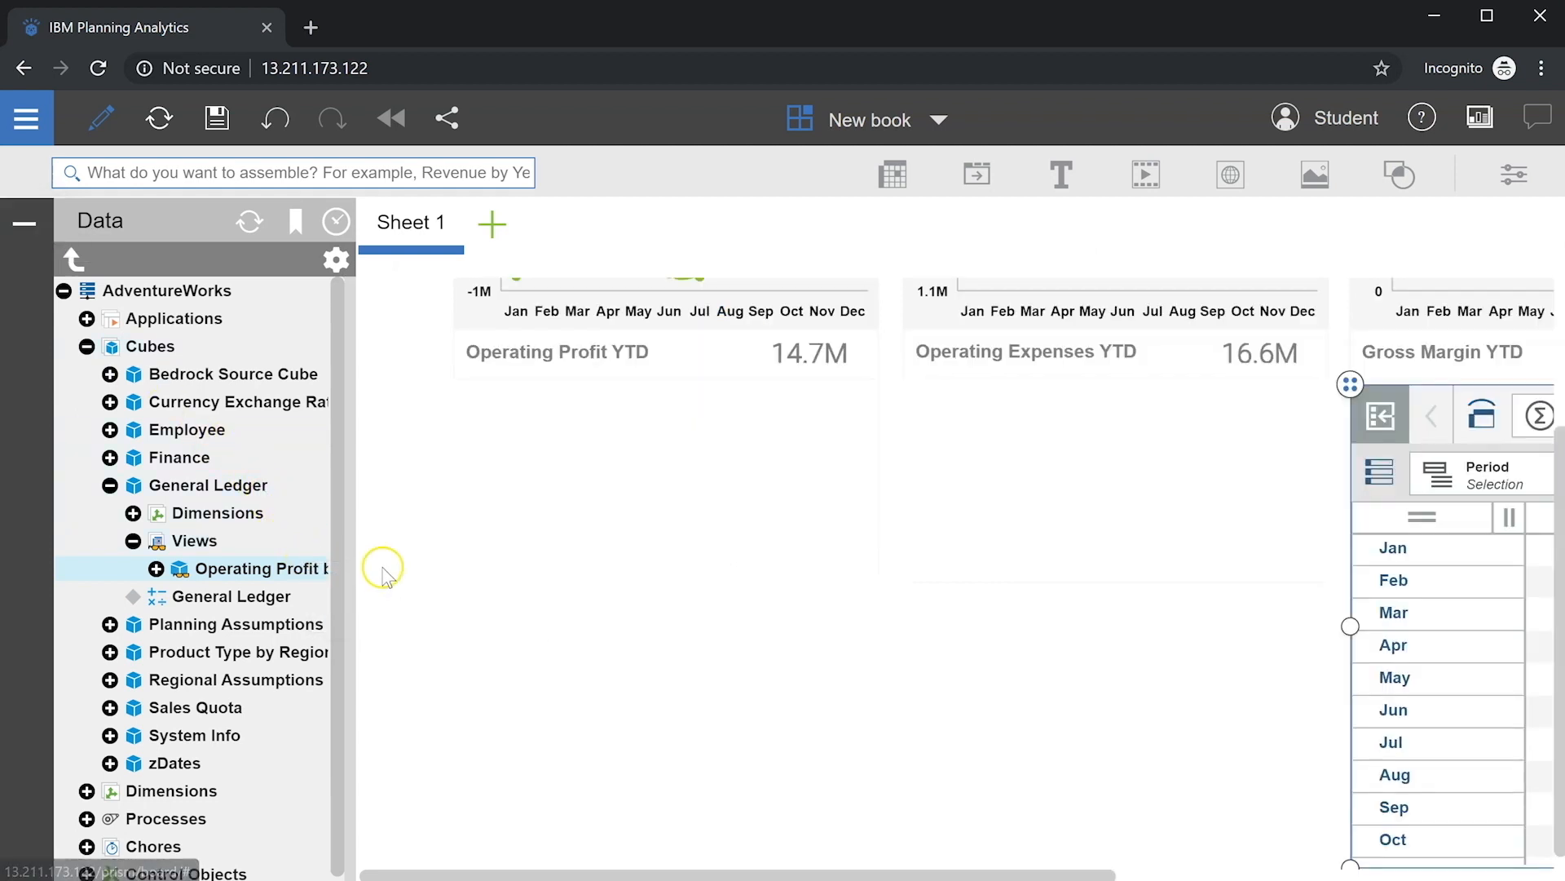
left_click(25, 223)
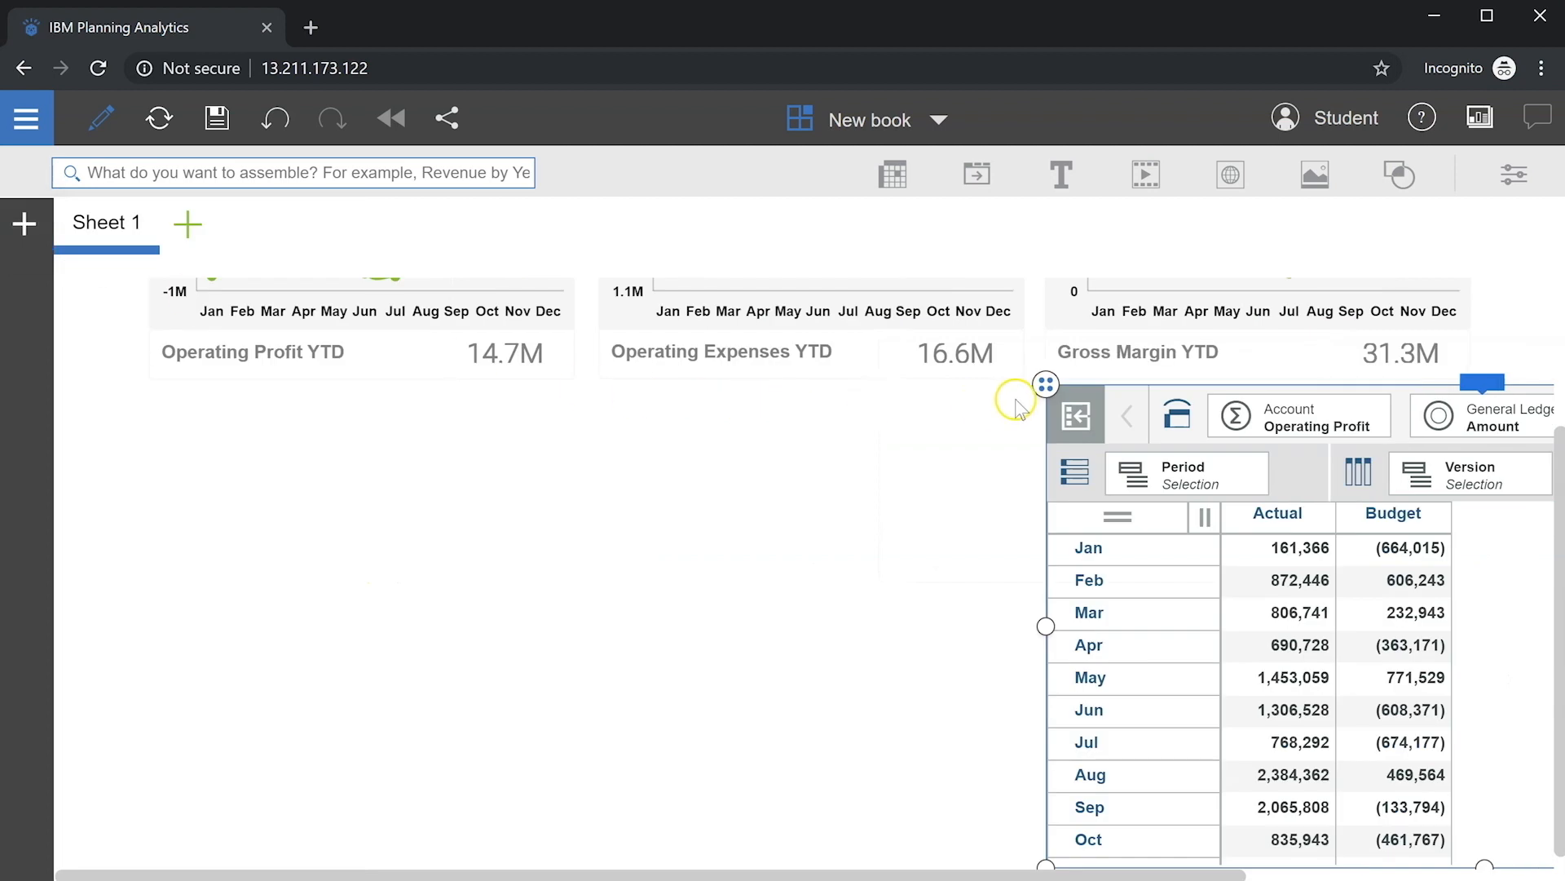
left_click_drag(1037, 383, 133, 358)
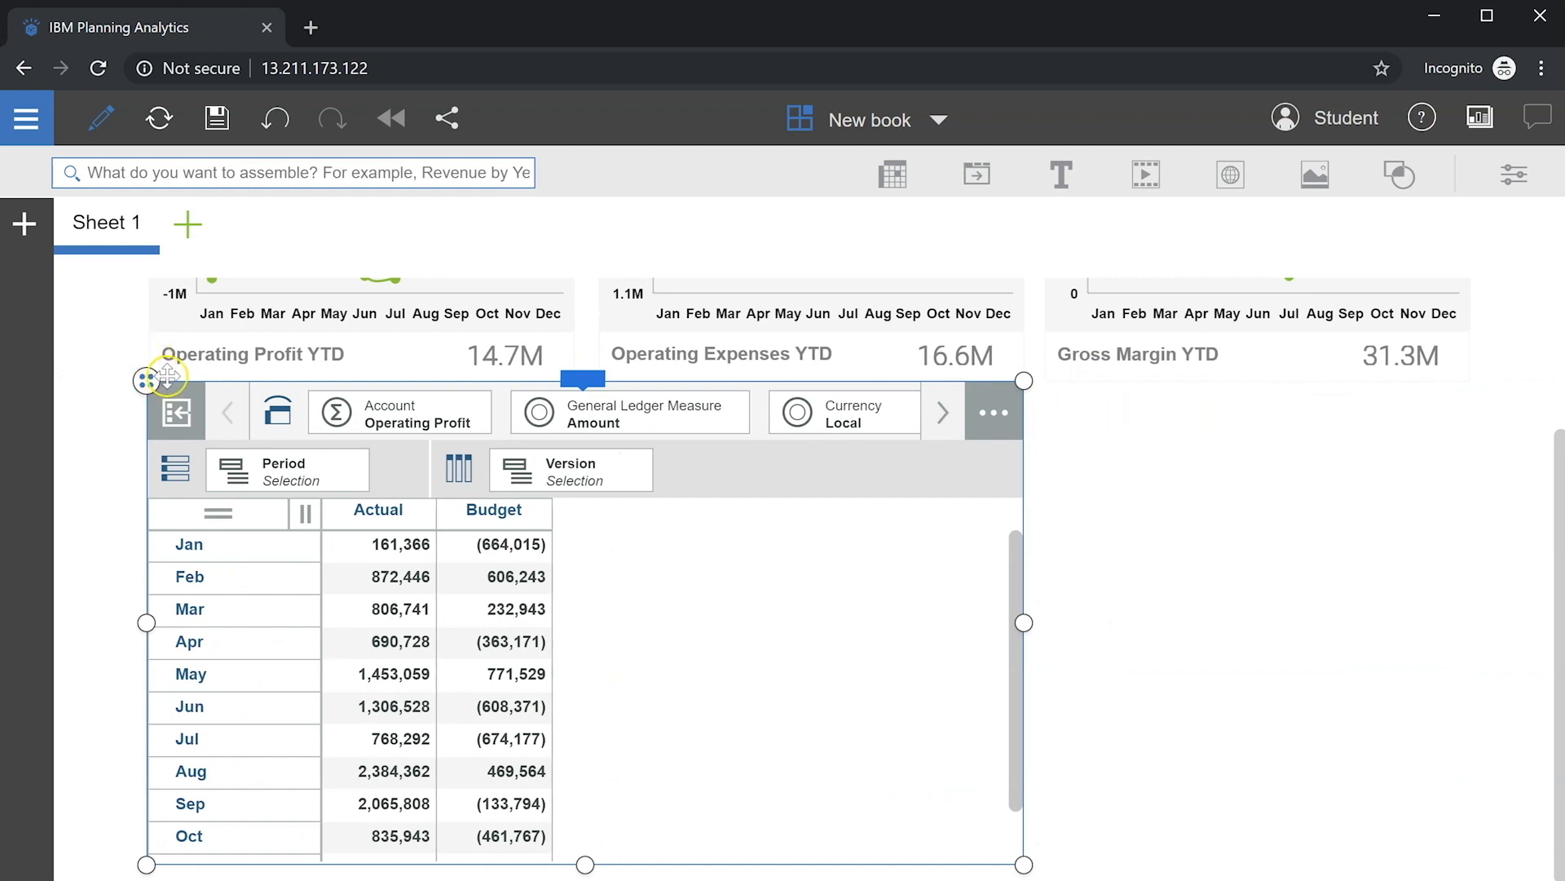
Step: Set the Version columns to Last Year, Actual and Budget from All Roots and apply
left_click(561, 473)
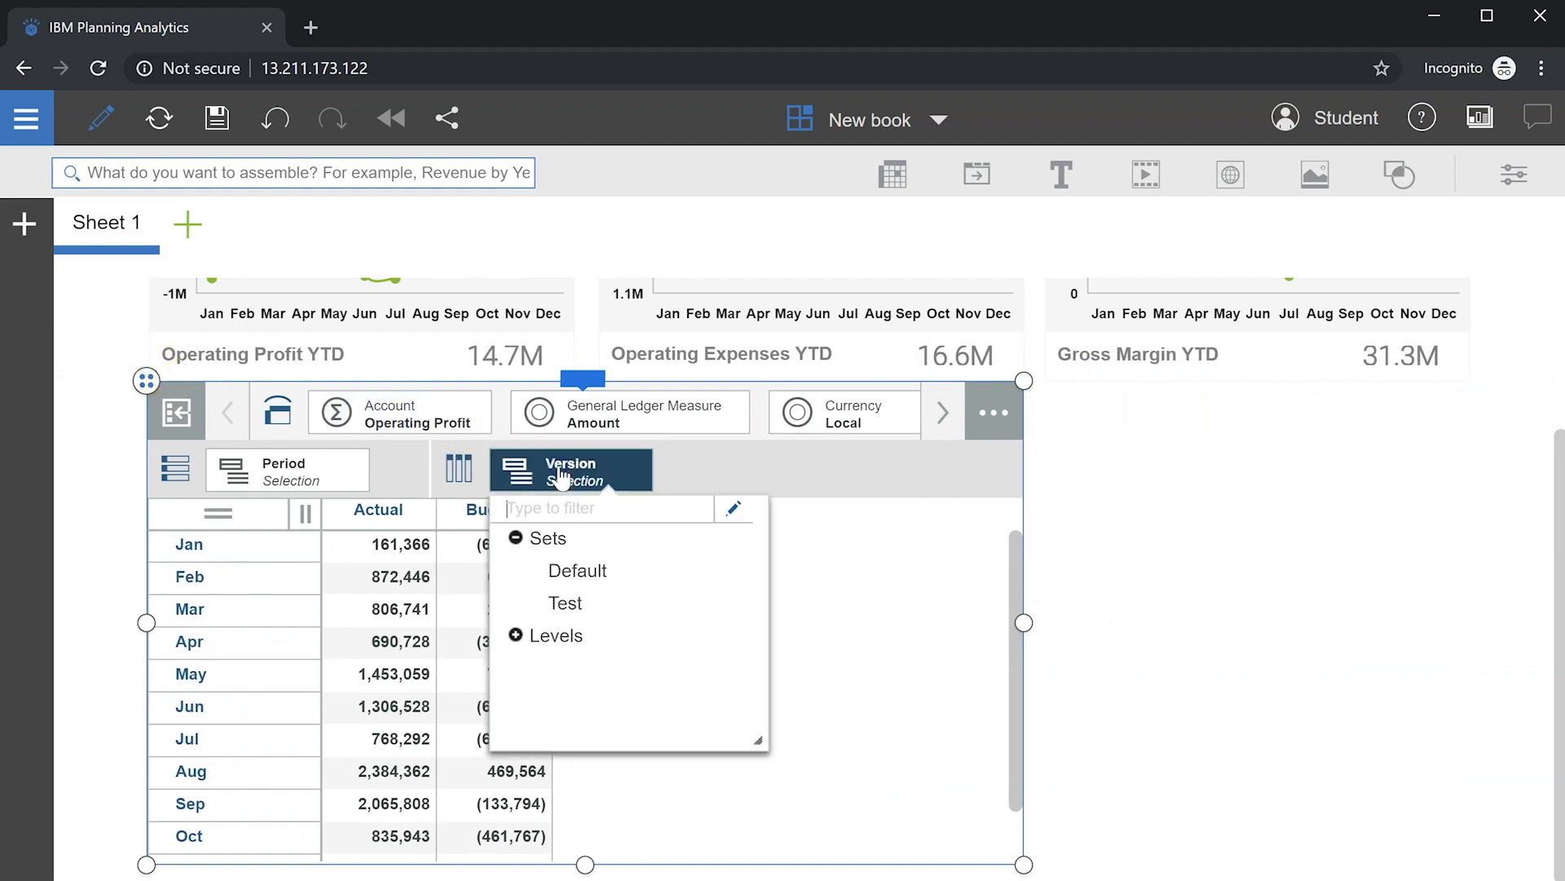
left_click(733, 511)
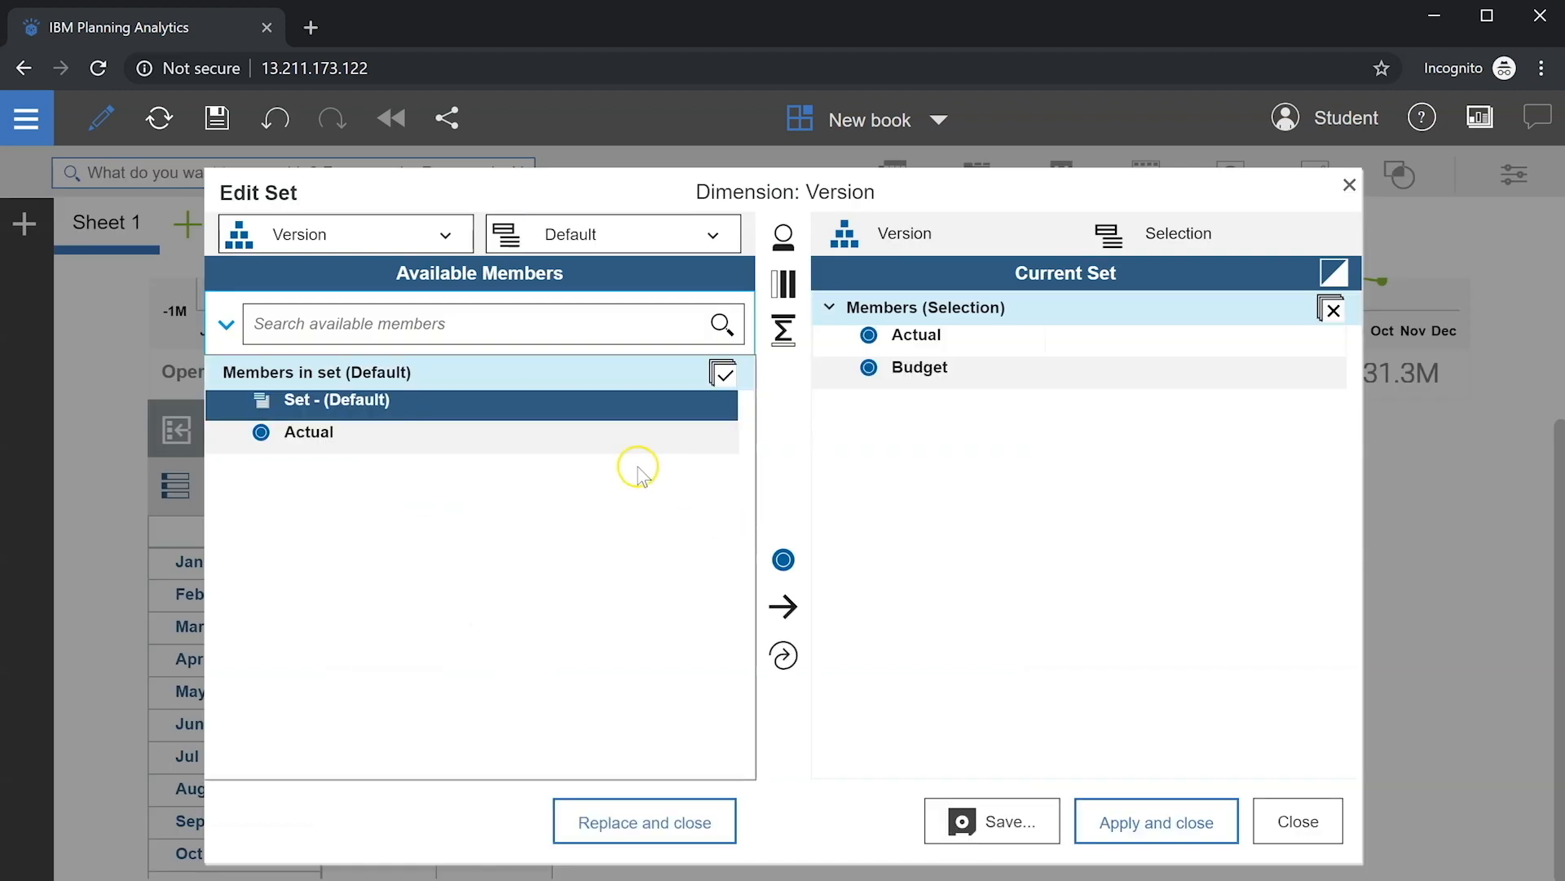
left_click(595, 236)
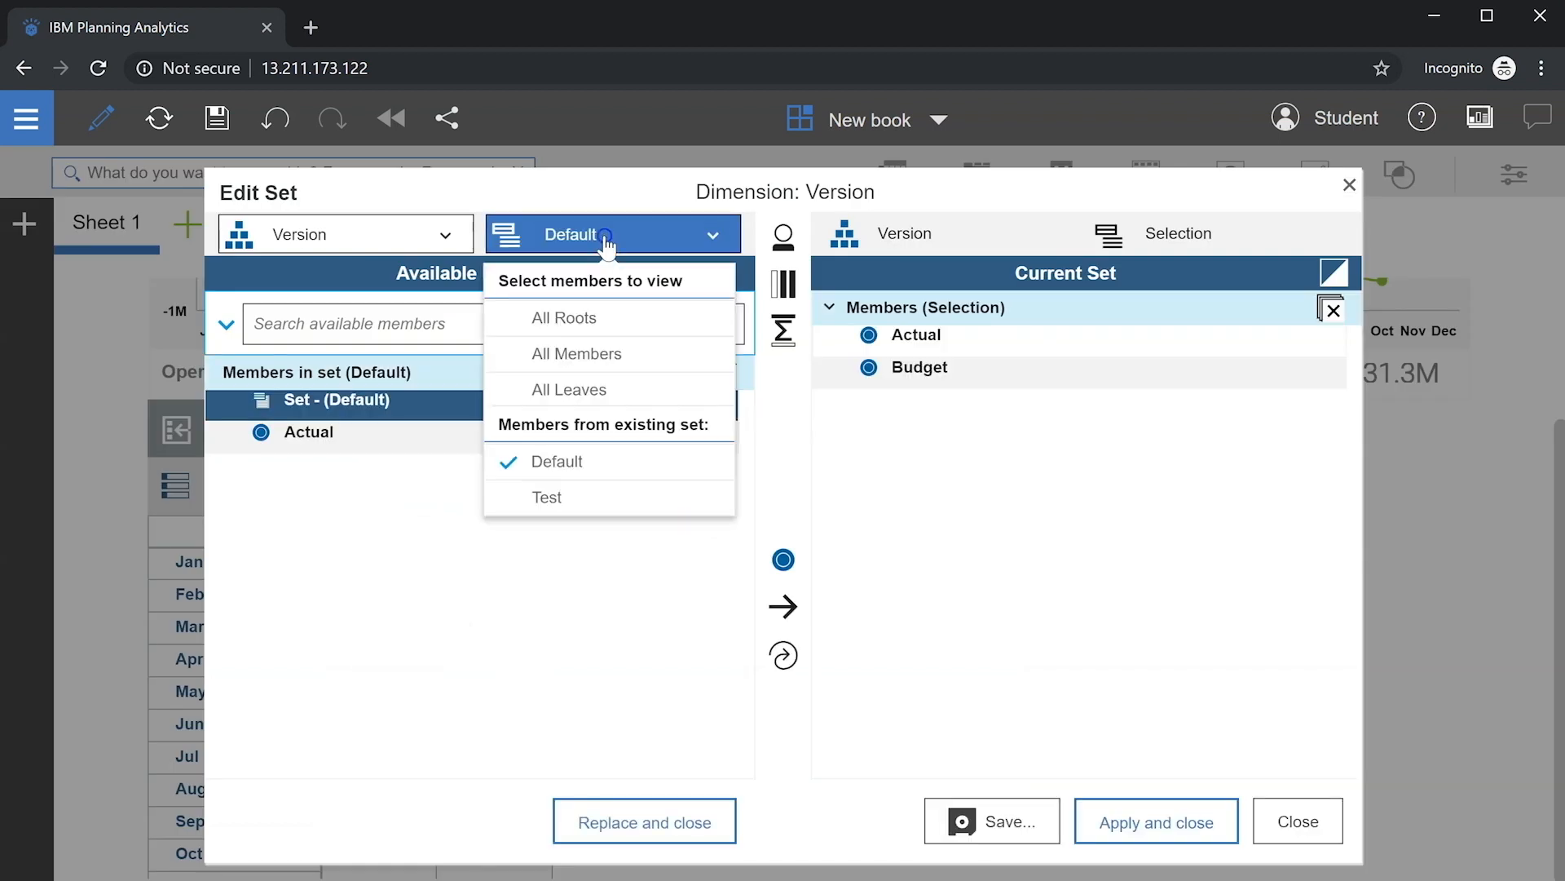
left_click(555, 310)
left_click(399, 433)
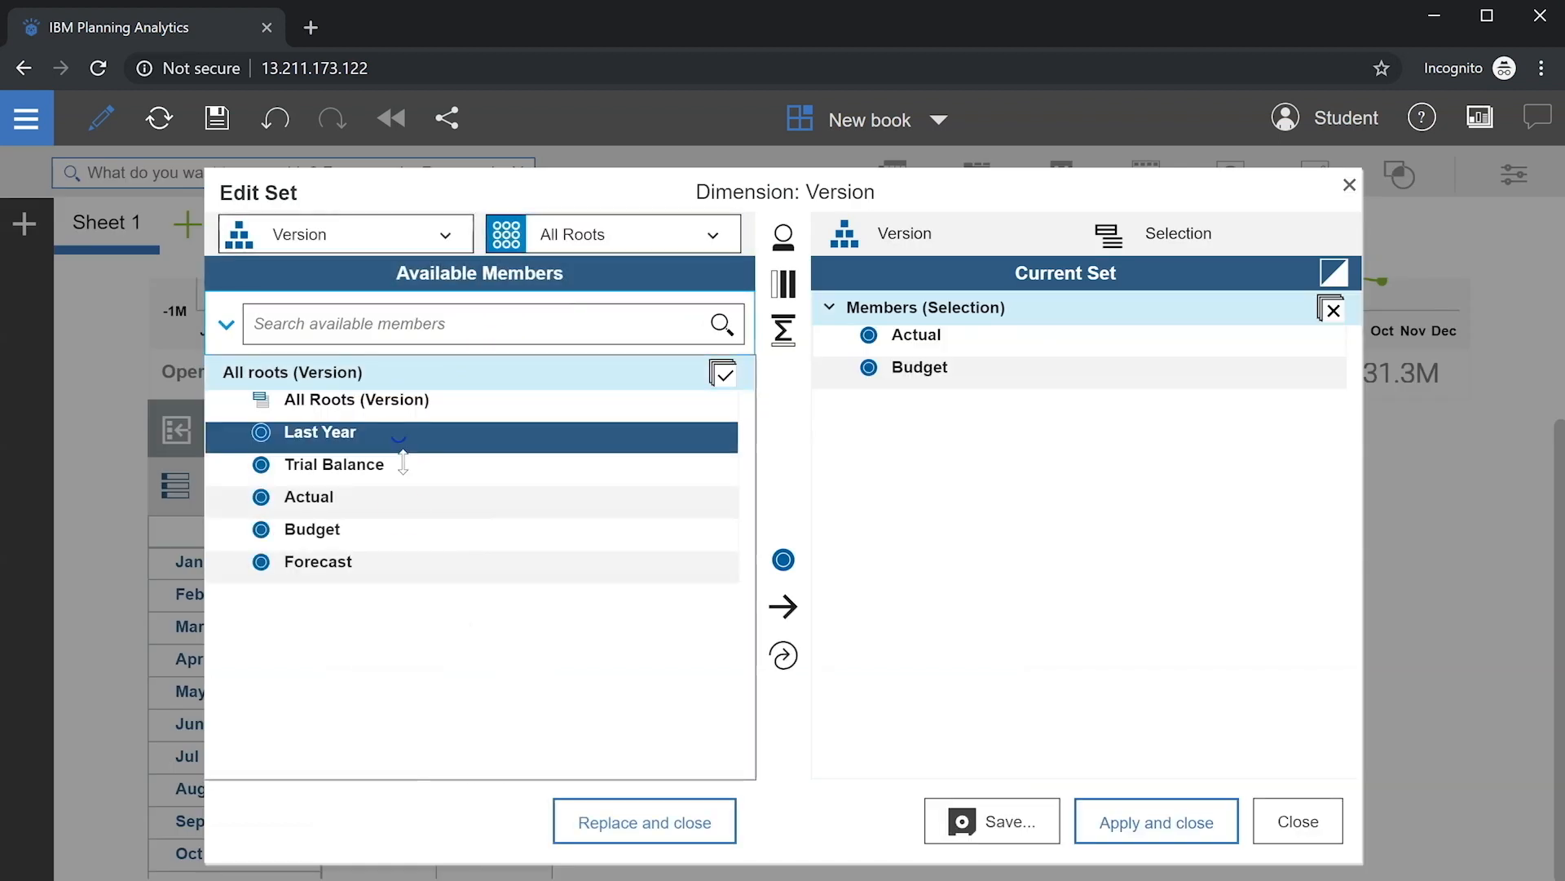
left_click(399, 500, "ctrl")
left_click(408, 530, "ctrl")
left_click(784, 656)
left_click(1109, 809)
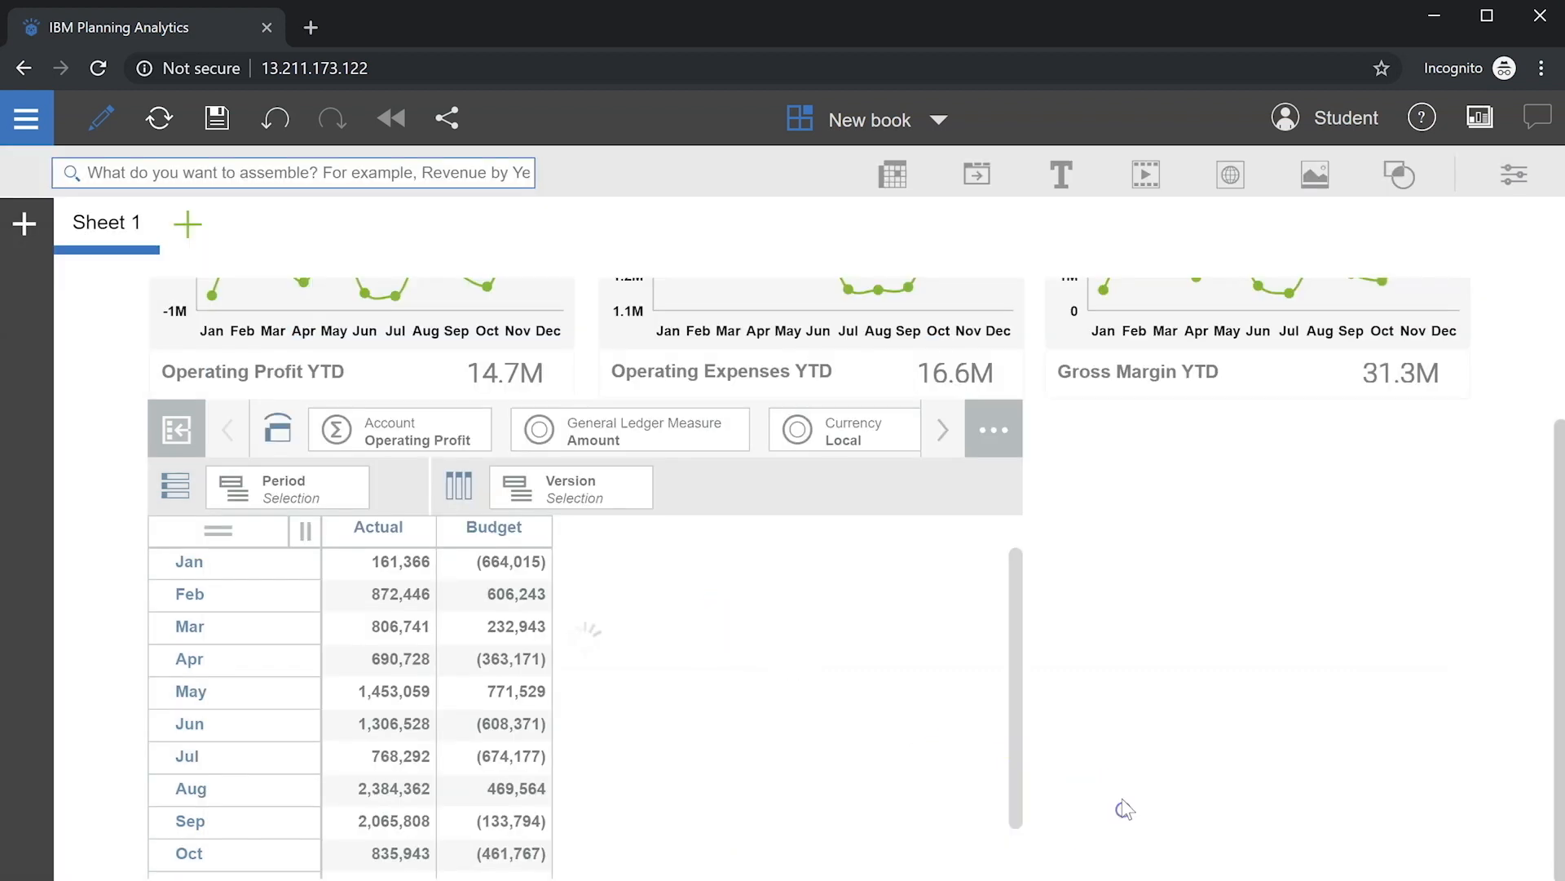
Step: Switch the Account selector to Operating Expenses
left_click(407, 443)
left_click(446, 562)
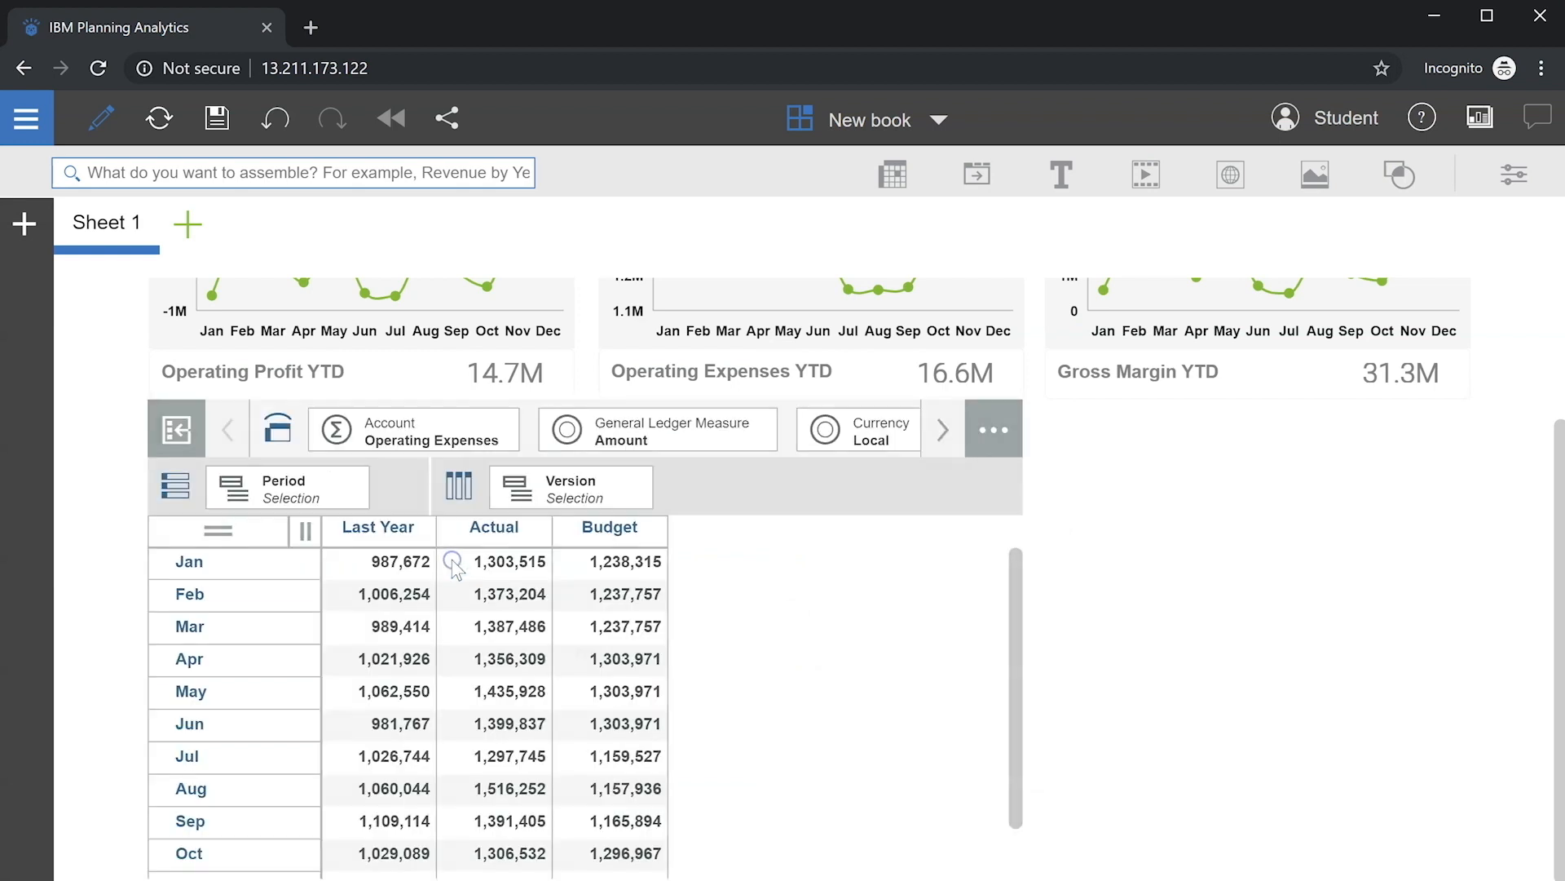
left_click(650, 479)
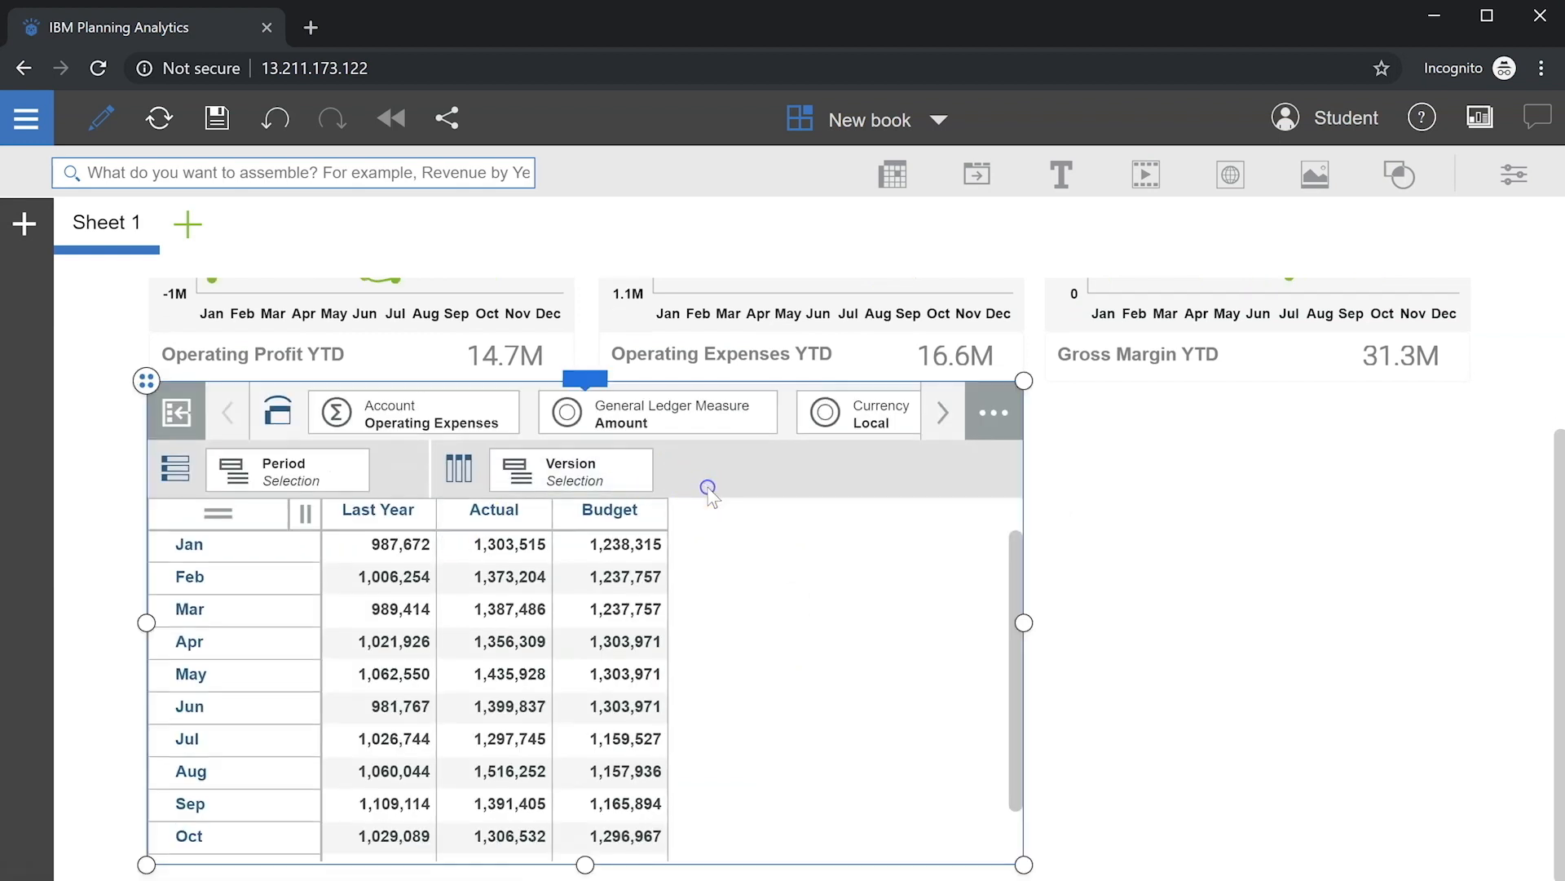
Step: Convert the table into a column chart with a light grey background
left_click(585, 383)
left_click(944, 334)
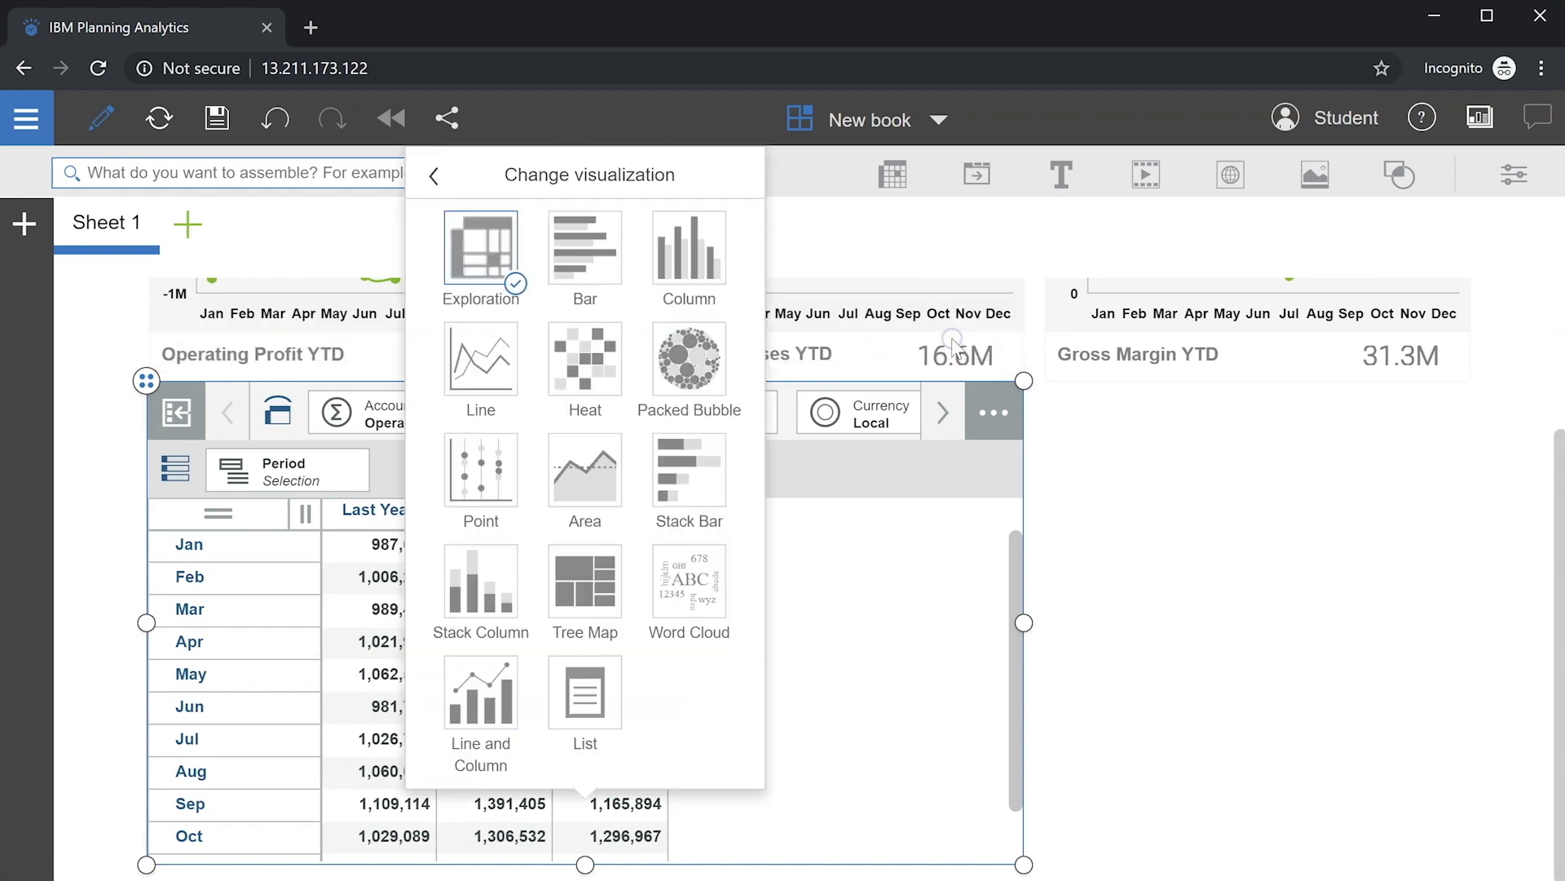
left_click(704, 251)
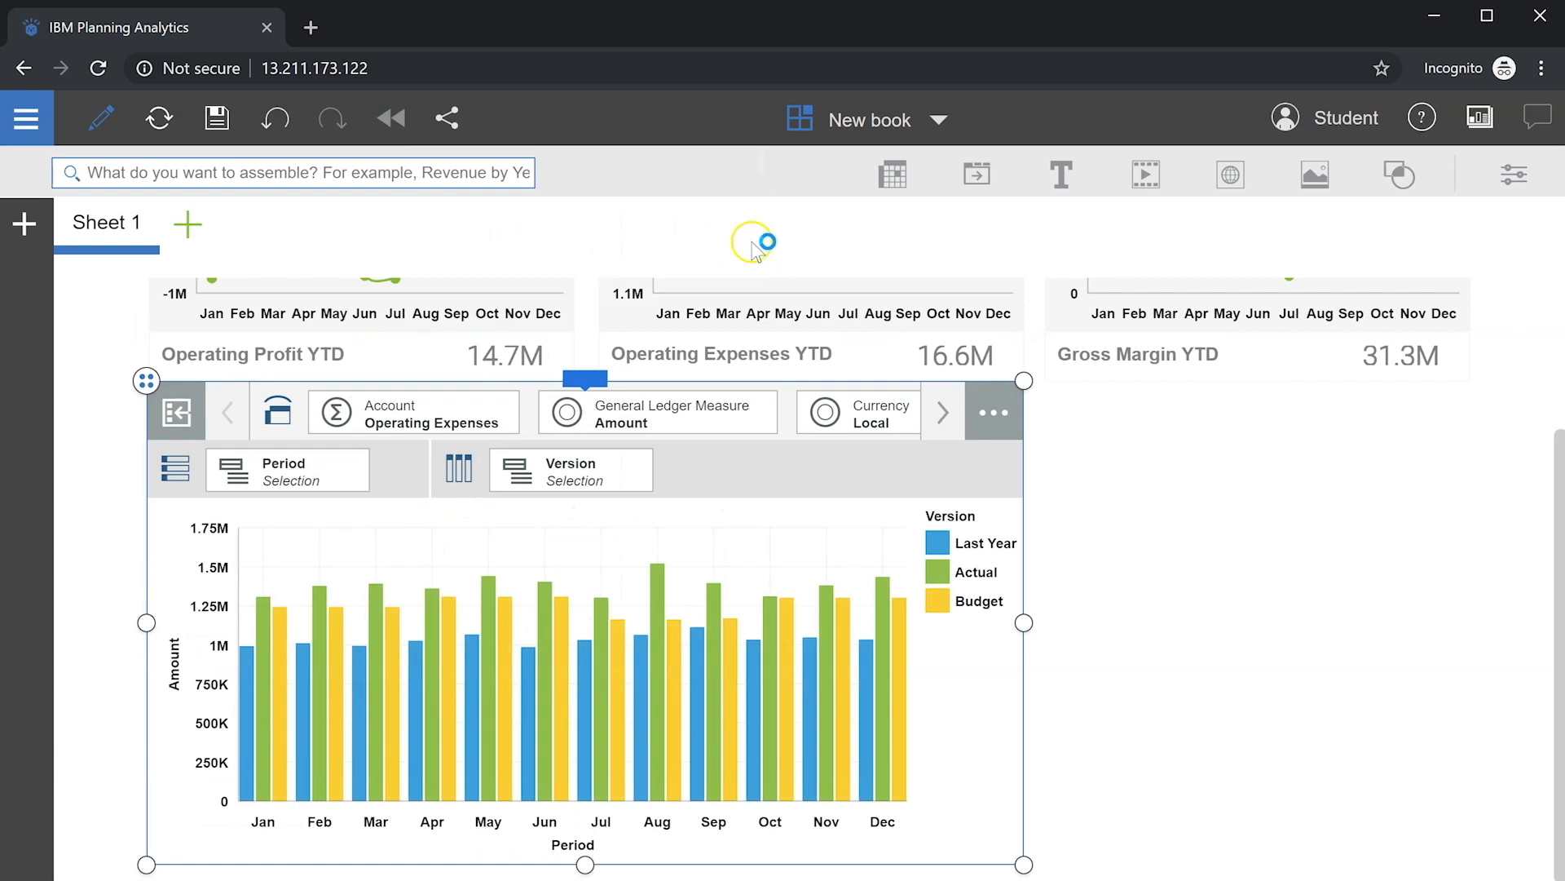
left_click(1501, 174)
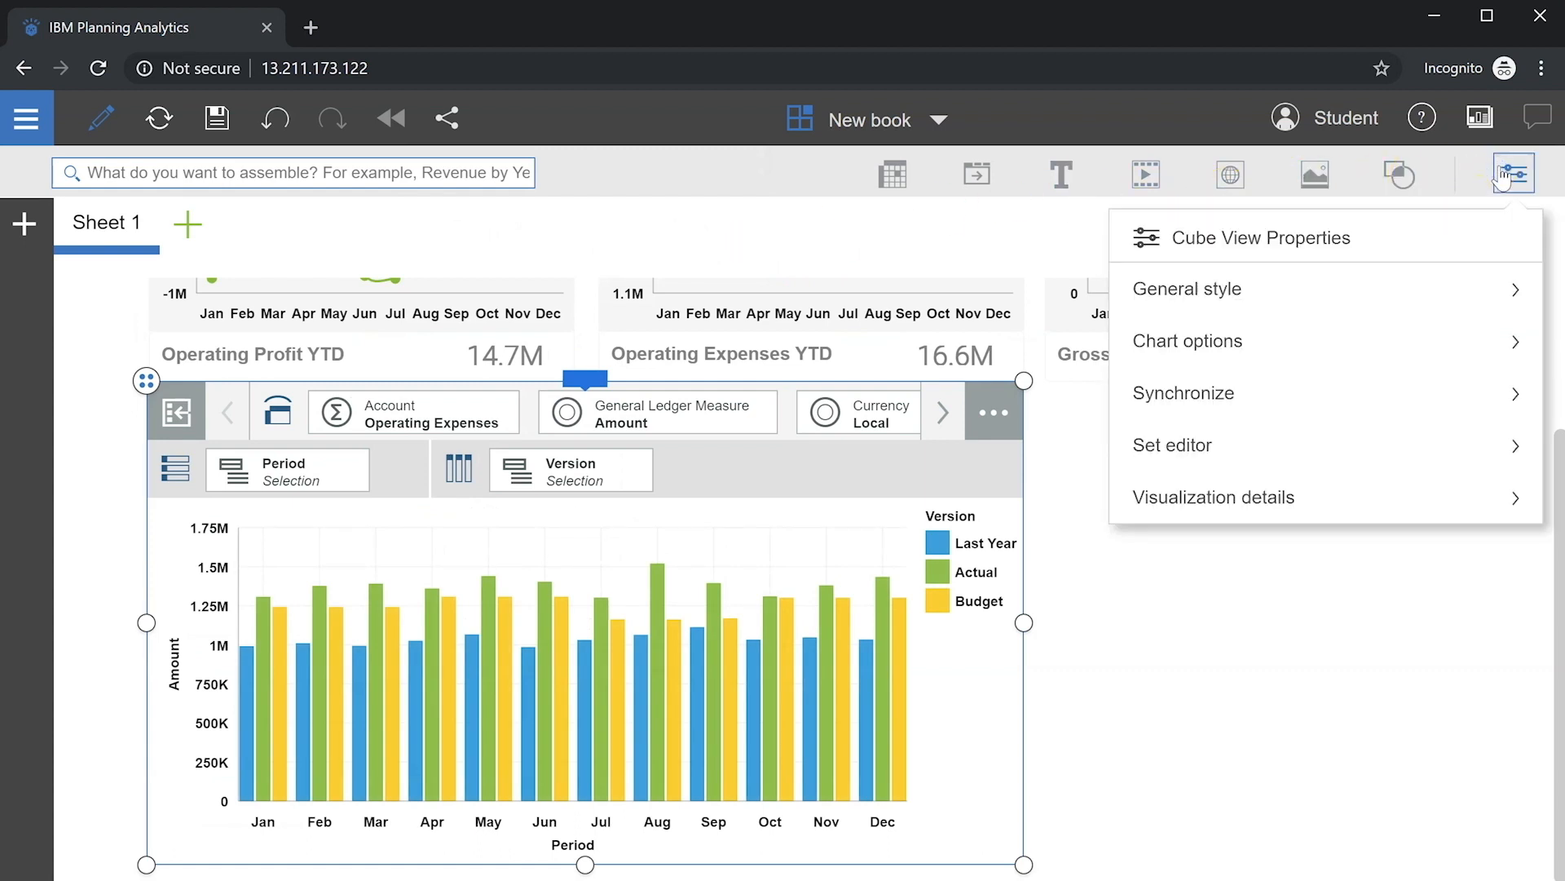
left_click(1219, 281)
left_click(1266, 323)
Step: Apply a yellow, blue and purple palette and hide grid lines, axis titles and legend
left_click(1140, 238)
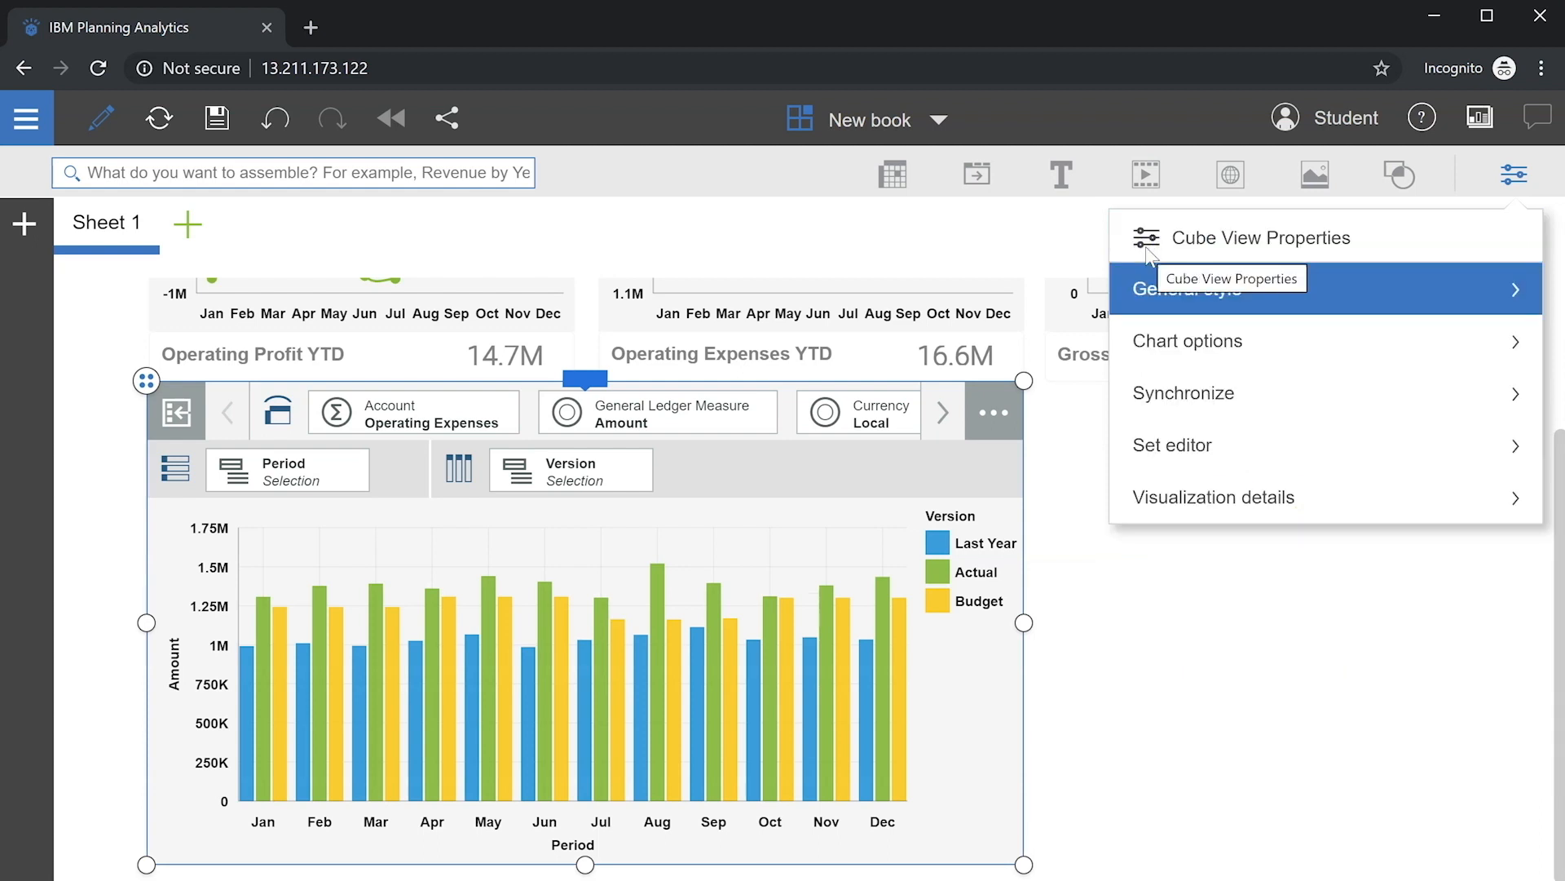
left_click(1213, 497)
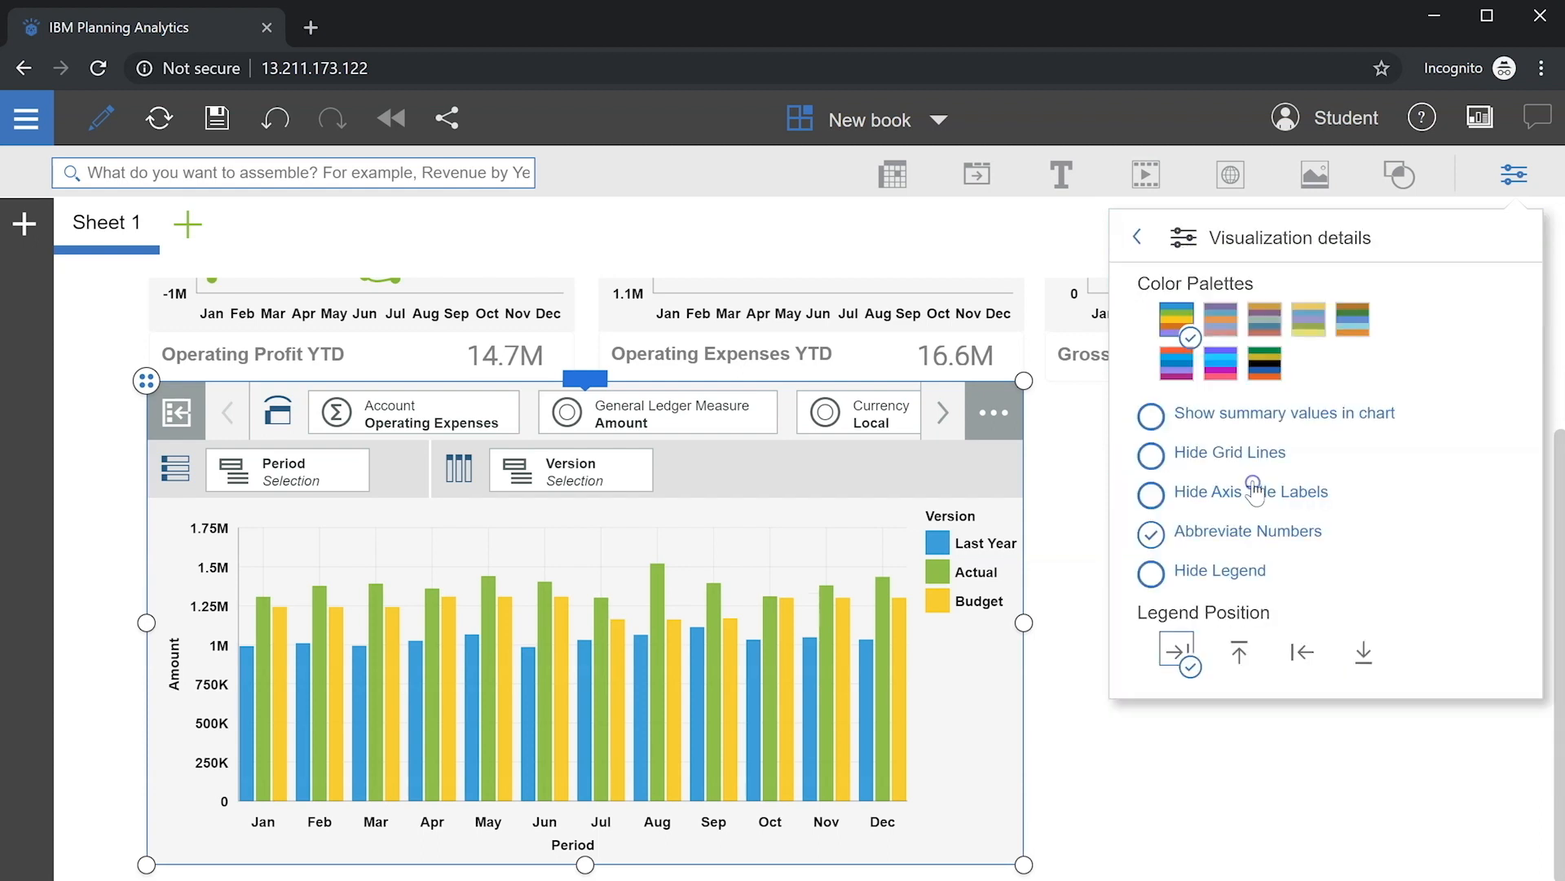
left_click(1307, 322)
left_click(1169, 459)
left_click(1153, 496)
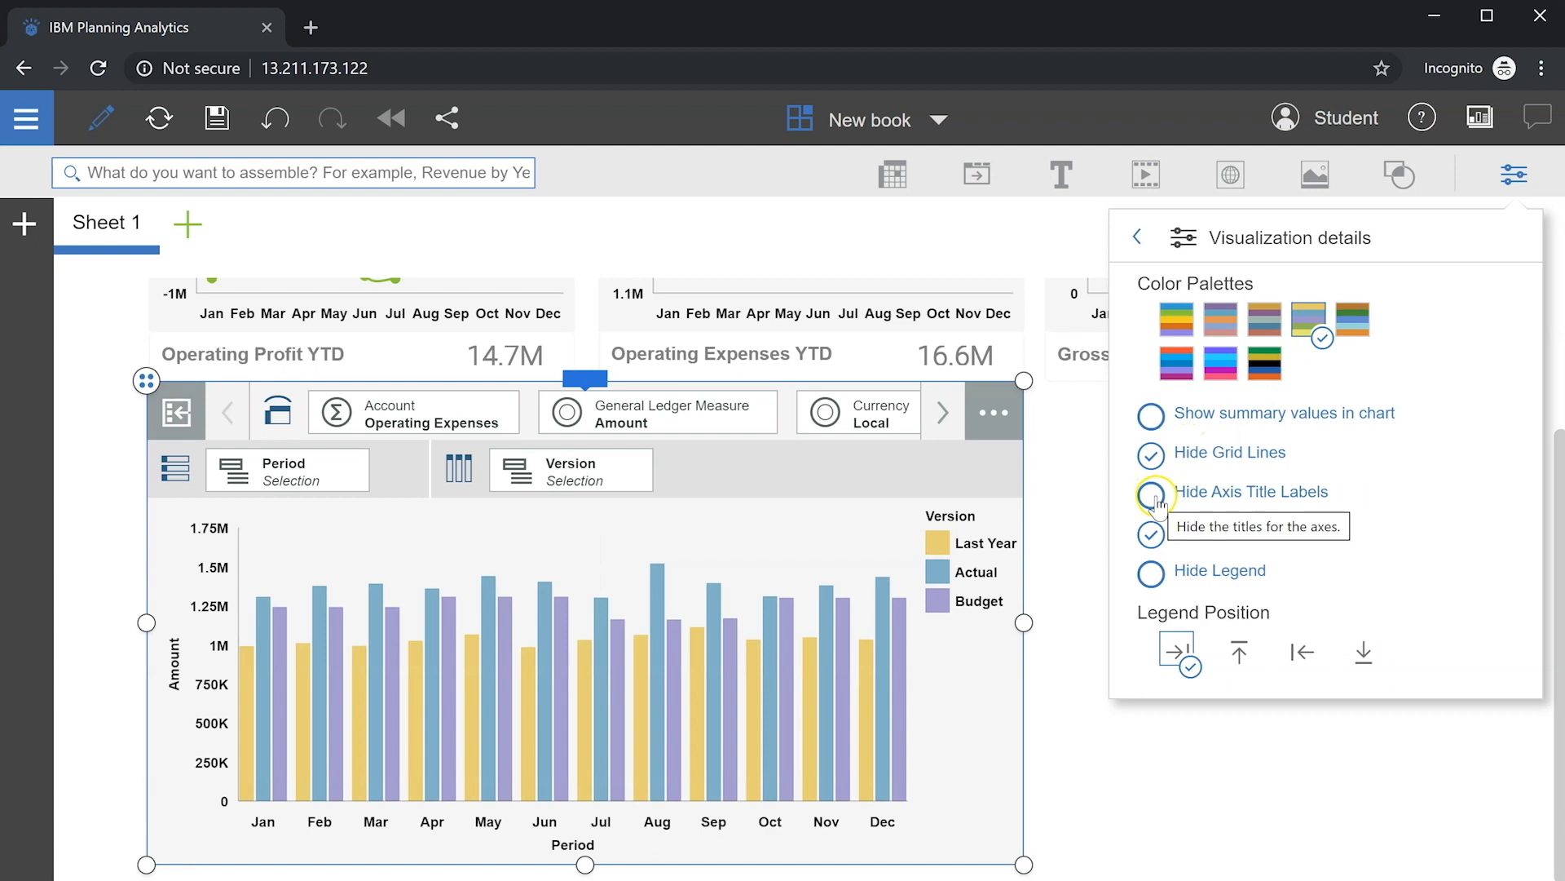
left_click(1153, 574)
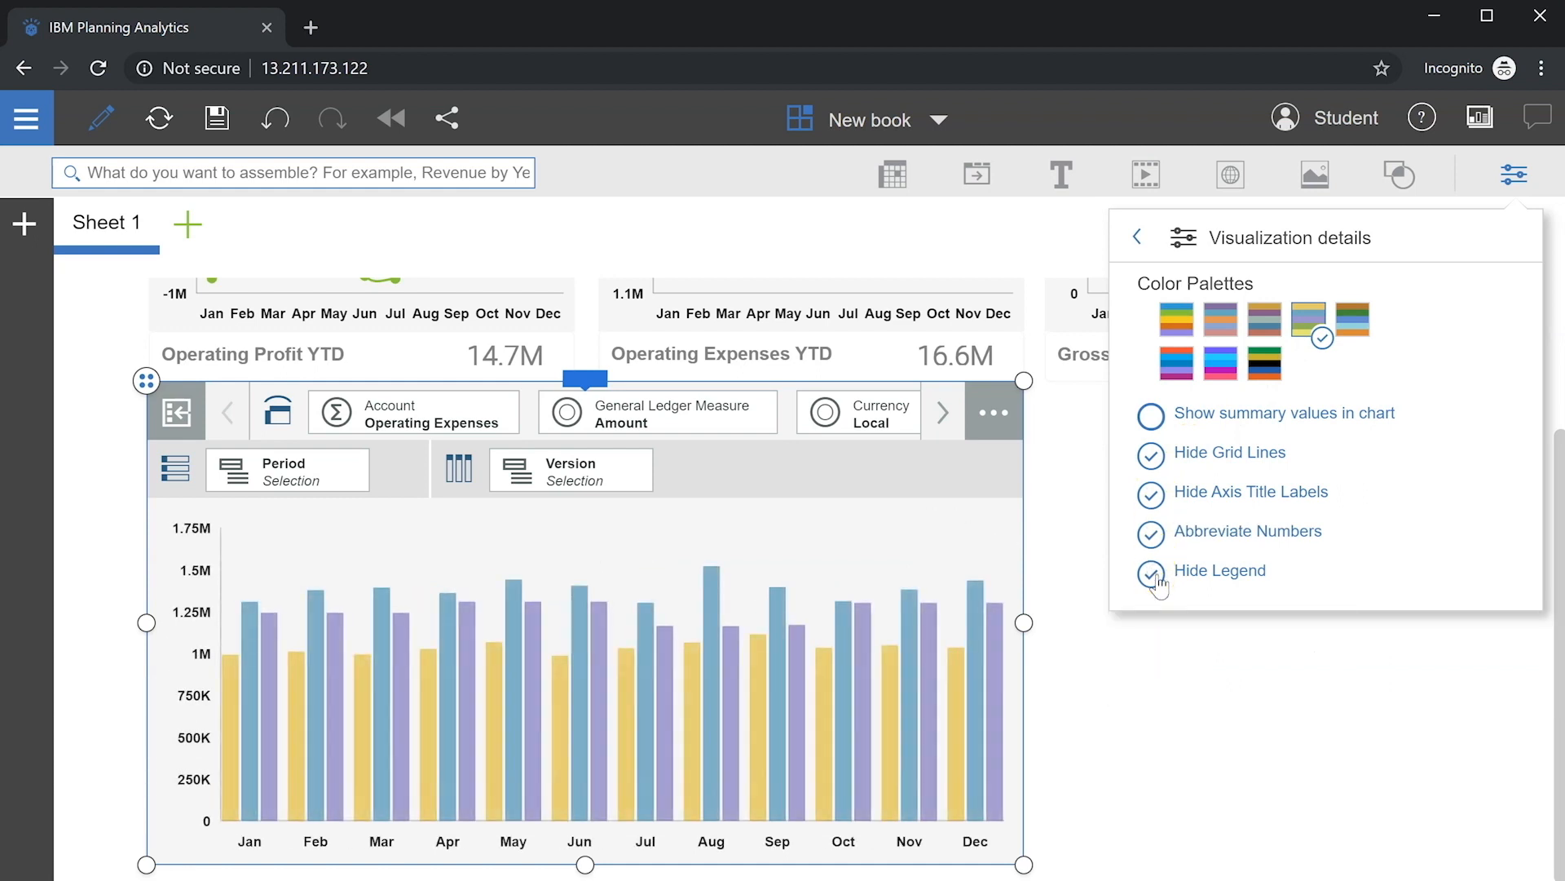
left_click(1503, 190)
Step: Hide the member selector bar, widen the chart to full page width, and move it below the KPI tiles
left_click(584, 377)
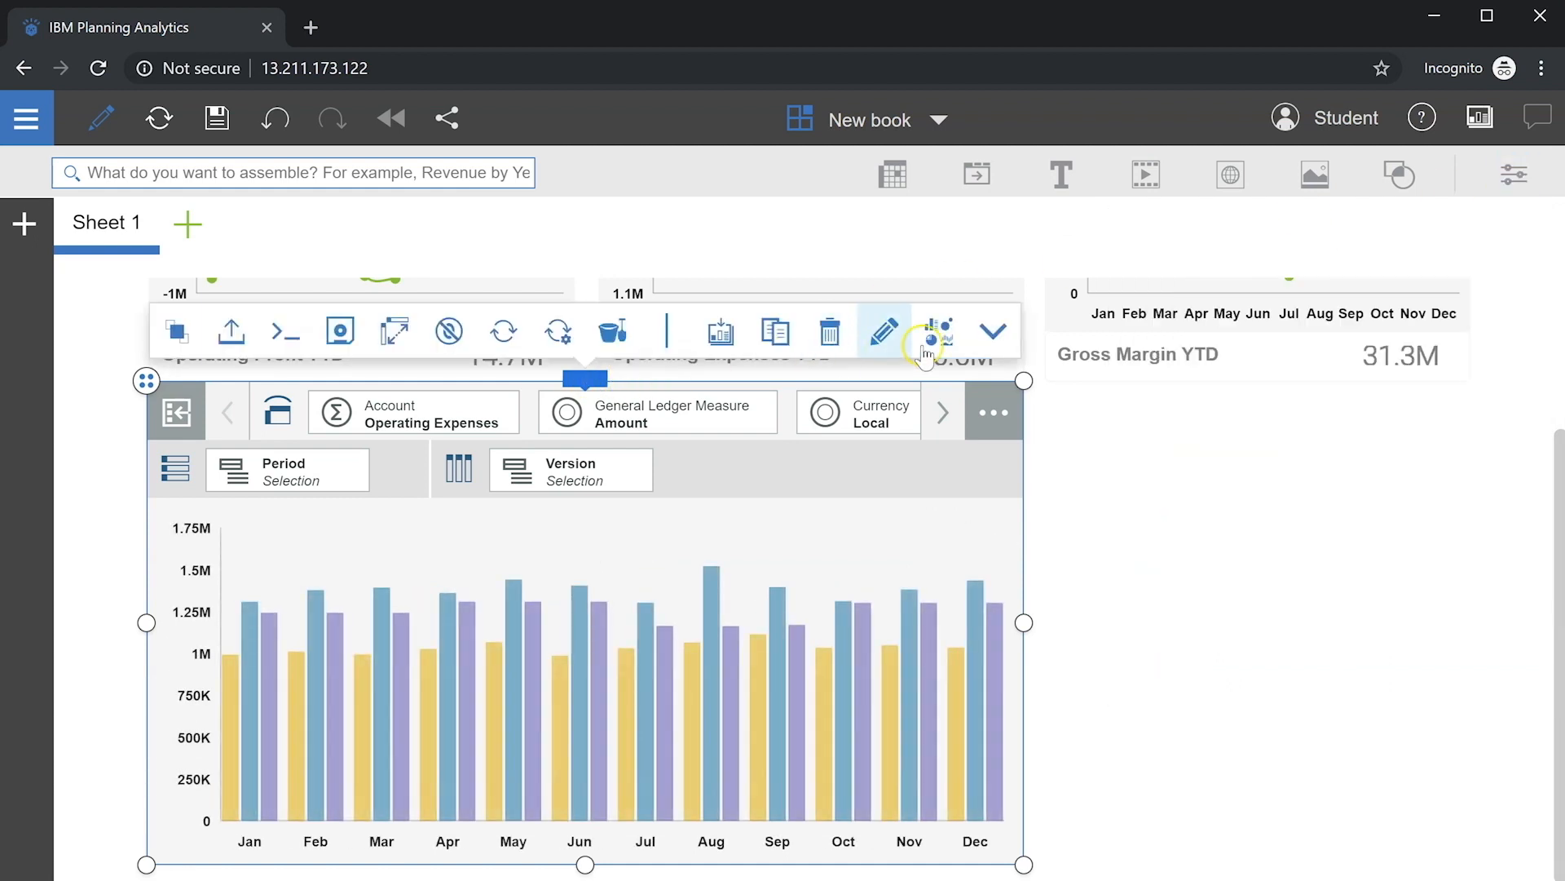
left_click(993, 330)
left_click_drag(1024, 623, 1469, 623)
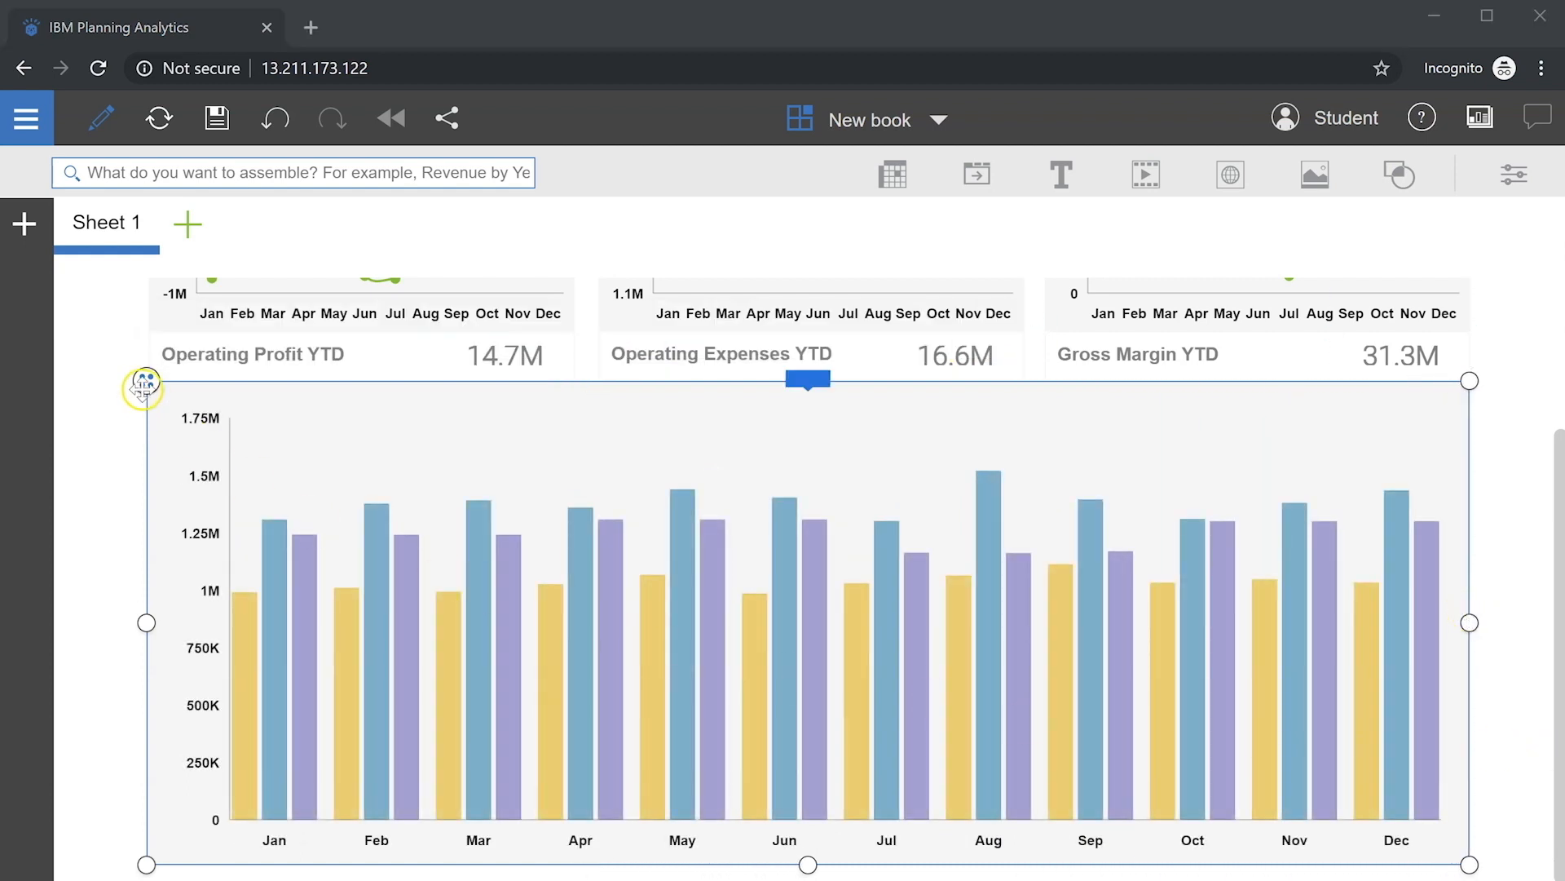
left_click_drag(143, 384, 145, 404)
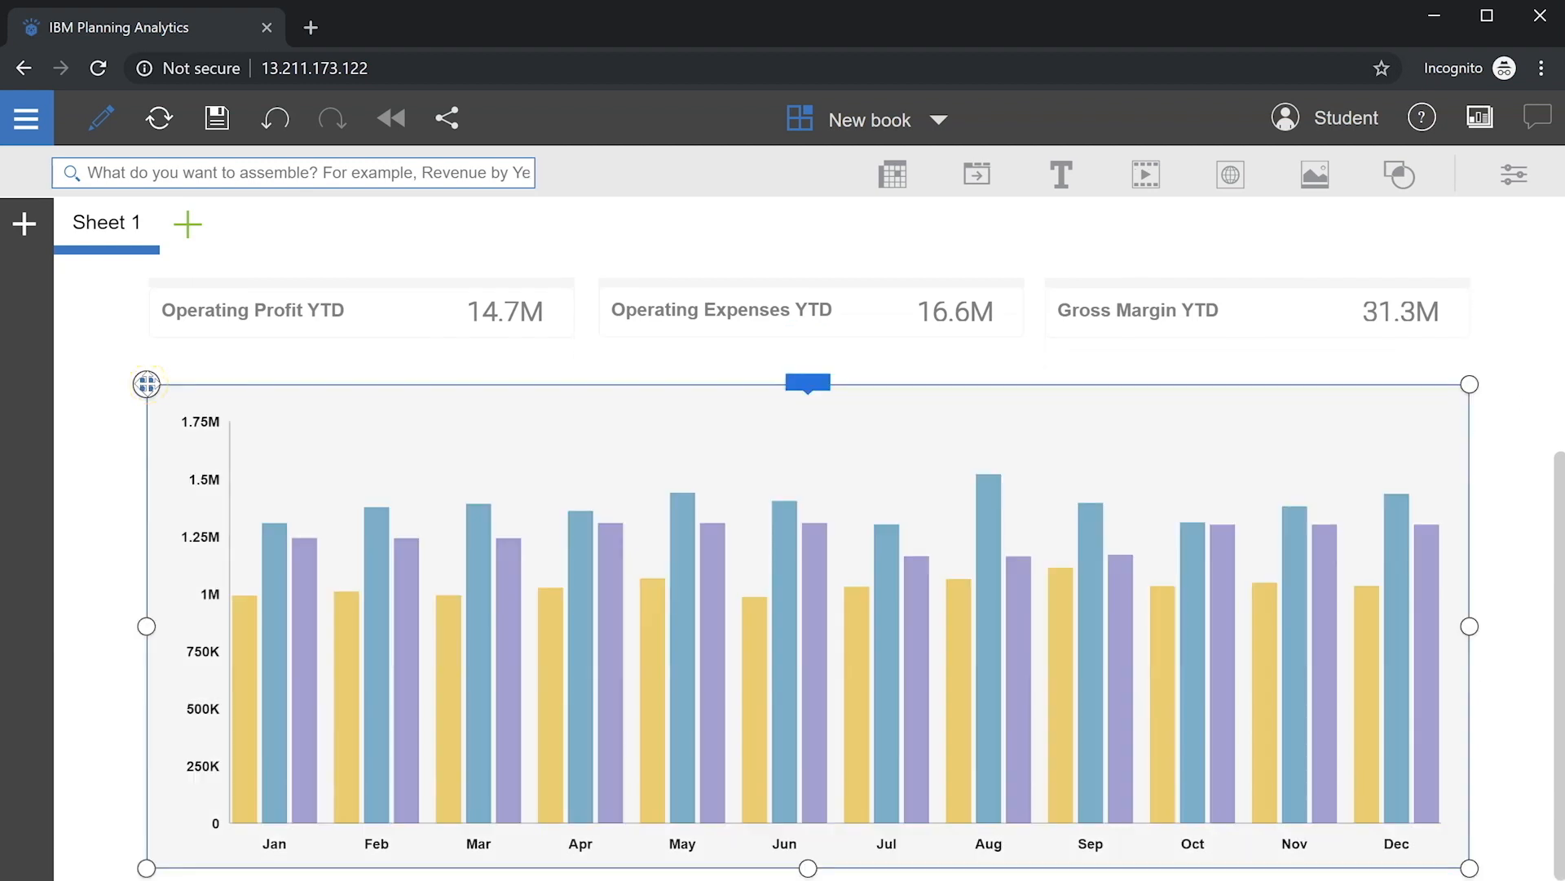
left_click(193, 376)
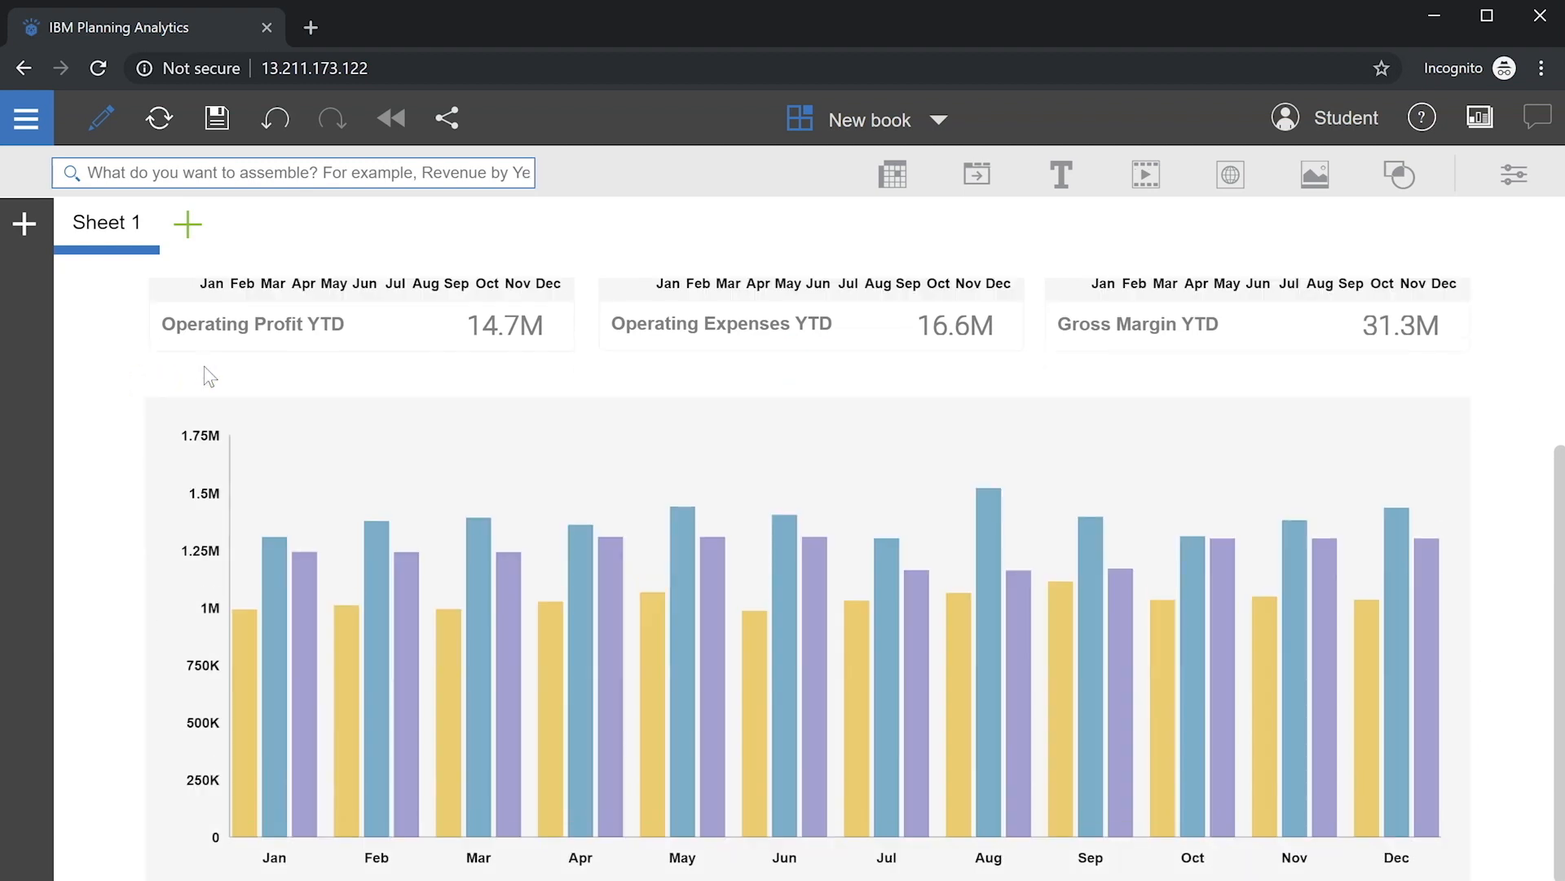
Step: Add a text box reading 'Operating Expenses', made bold and given a border colour
left_click(1055, 194)
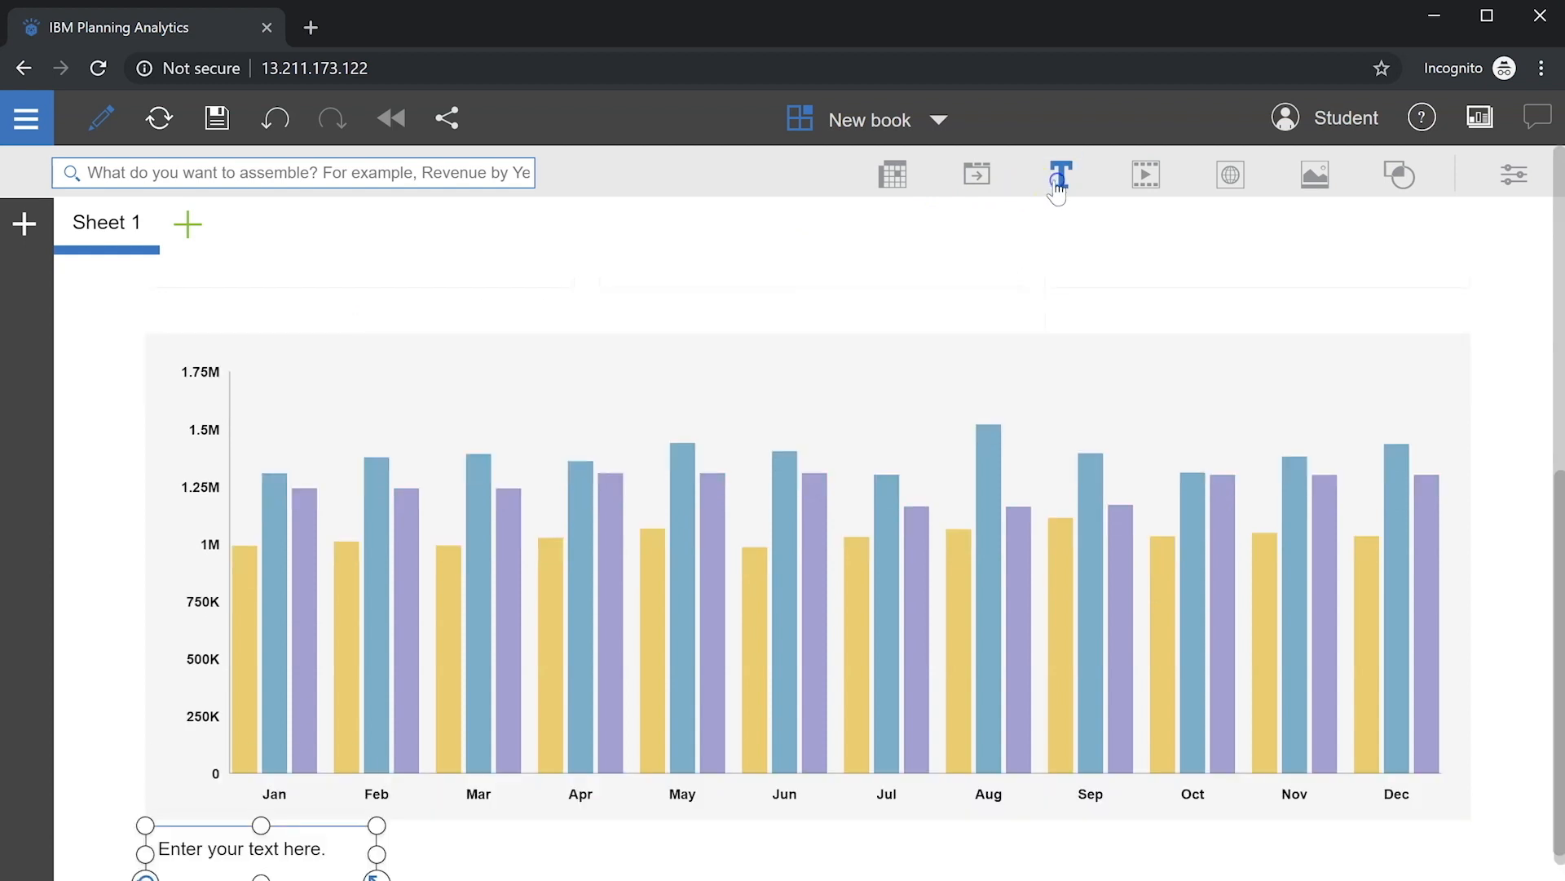
left_click(228, 852)
type("Operating Expenses")
key("ctrl+a")
left_click(1514, 173)
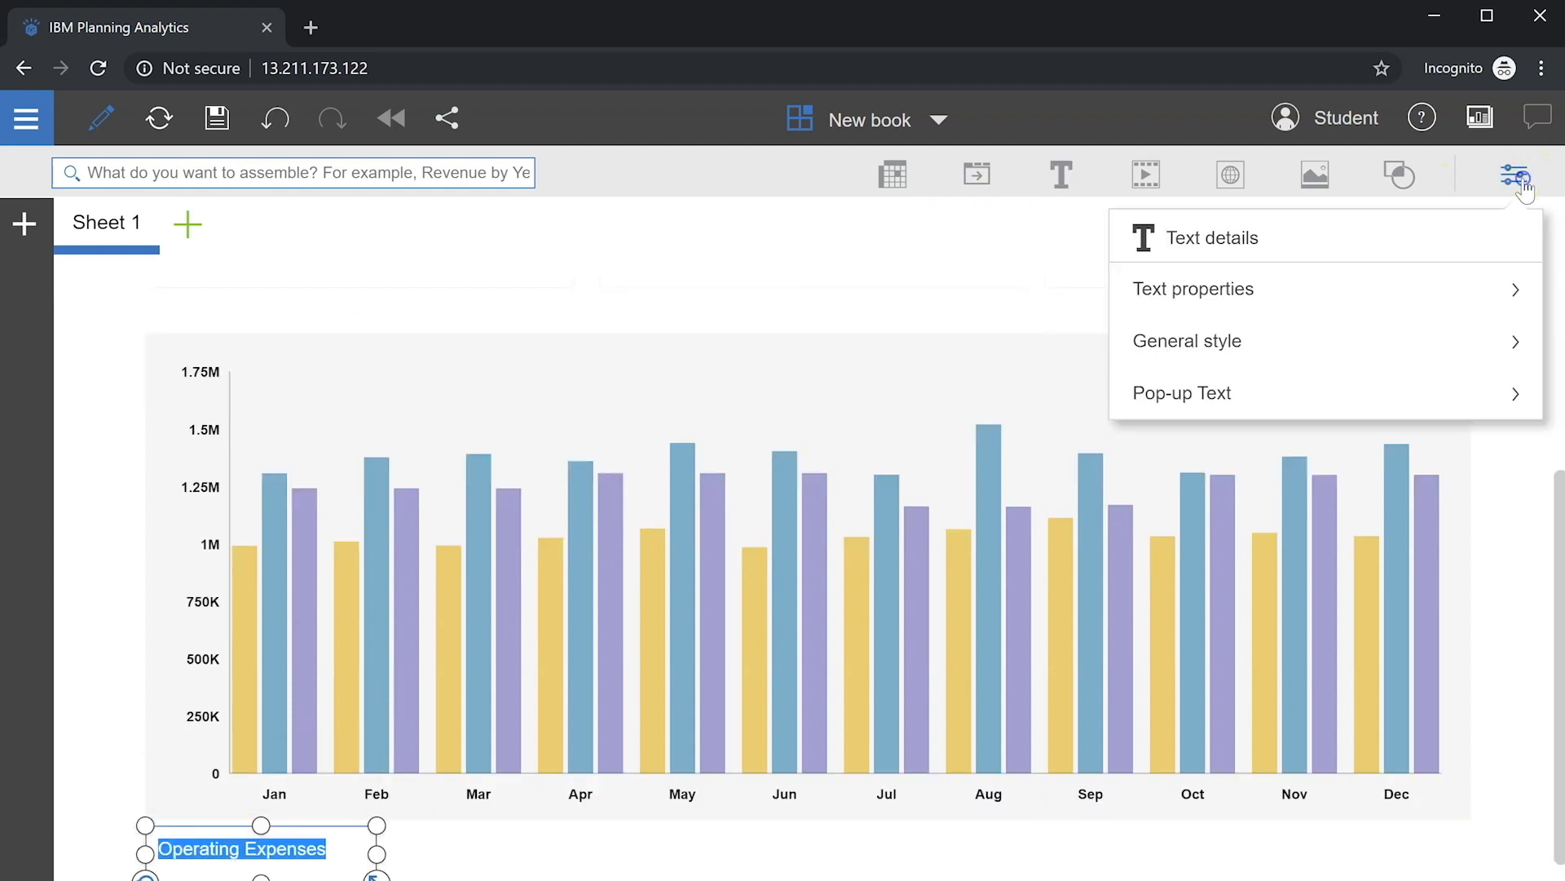
left_click(1190, 286)
left_click(1202, 316)
left_click(1194, 248)
left_click(1219, 344)
left_click(1269, 539)
left_click(467, 590)
Step: Move the Operating Expenses title above the chart and stretch it to the chart's full width
left_click(181, 826)
left_click_drag(196, 739, 204, 303)
left_click(428, 406)
left_click_drag(145, 384, 148, 377)
left_click(242, 367)
left_click_drag(381, 367, 1468, 372)
left_click(1386, 345)
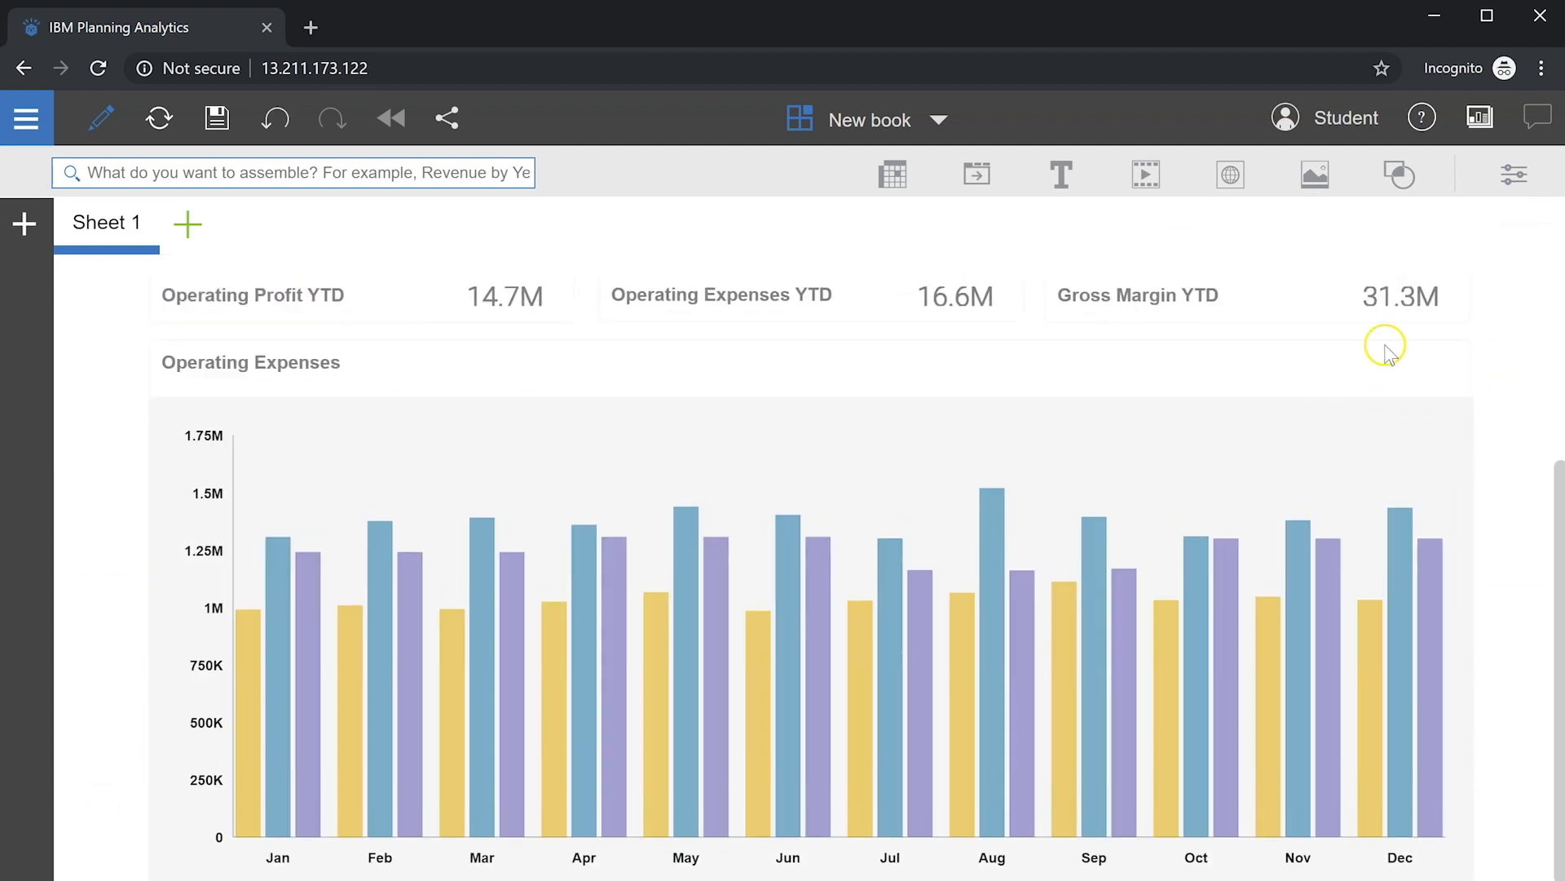
Step: Add a second text box reading 'Actual' and resize it onto the chart
left_click(1060, 174)
double_click(265, 848)
type("Actual")
left_click_drag(377, 872, 1284, 348)
Step: Format the Actual label bold, font size 12, dark blue, and tighten its box
left_click(1512, 174)
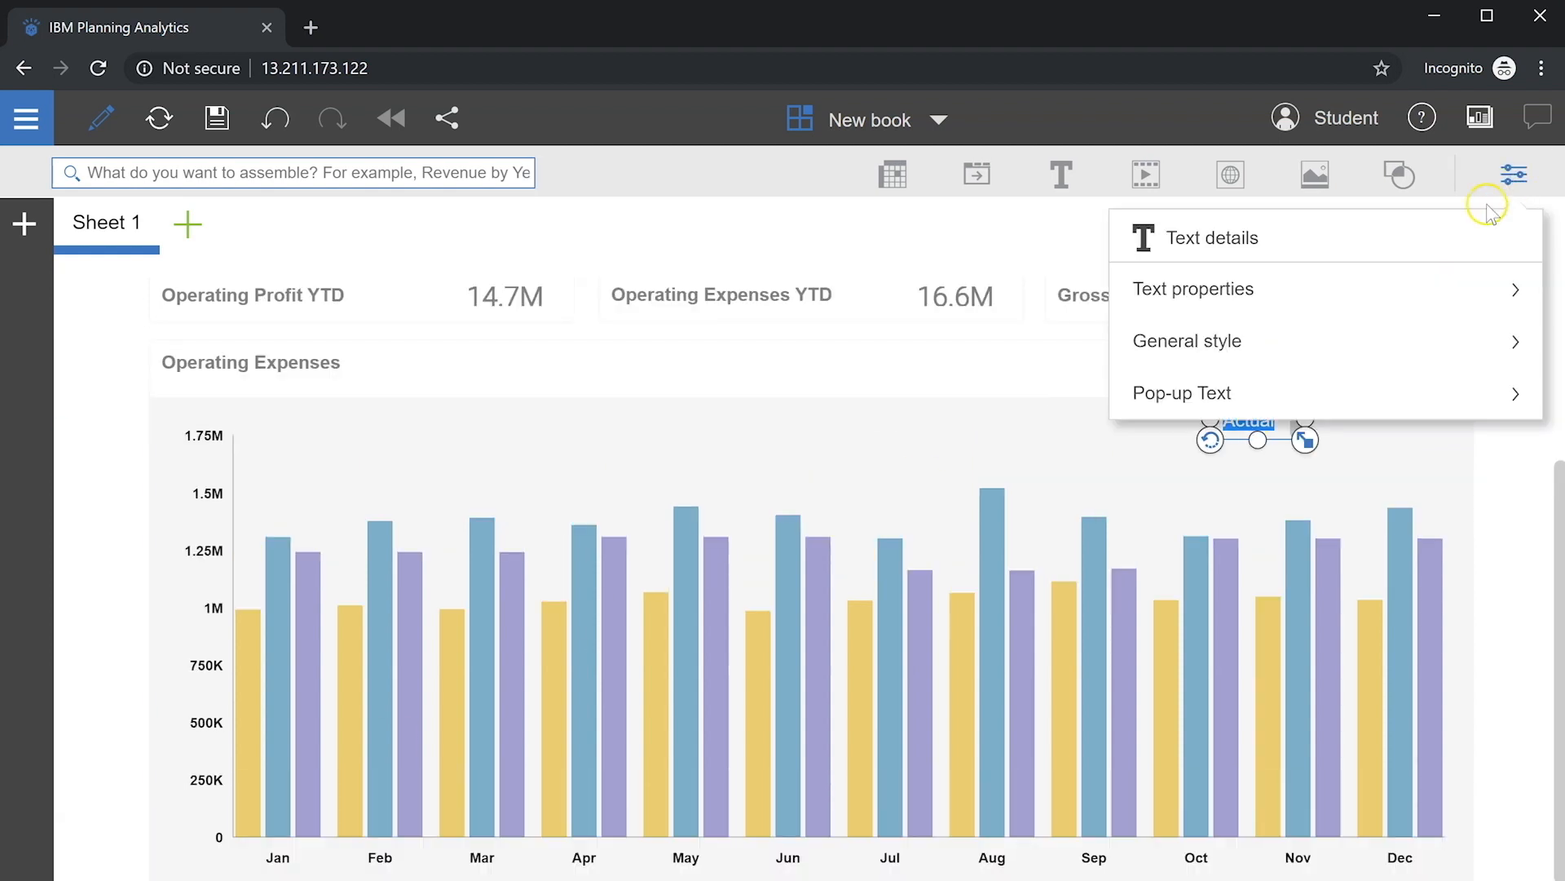
left_click(1333, 286)
left_click(1202, 310)
left_click(1174, 322)
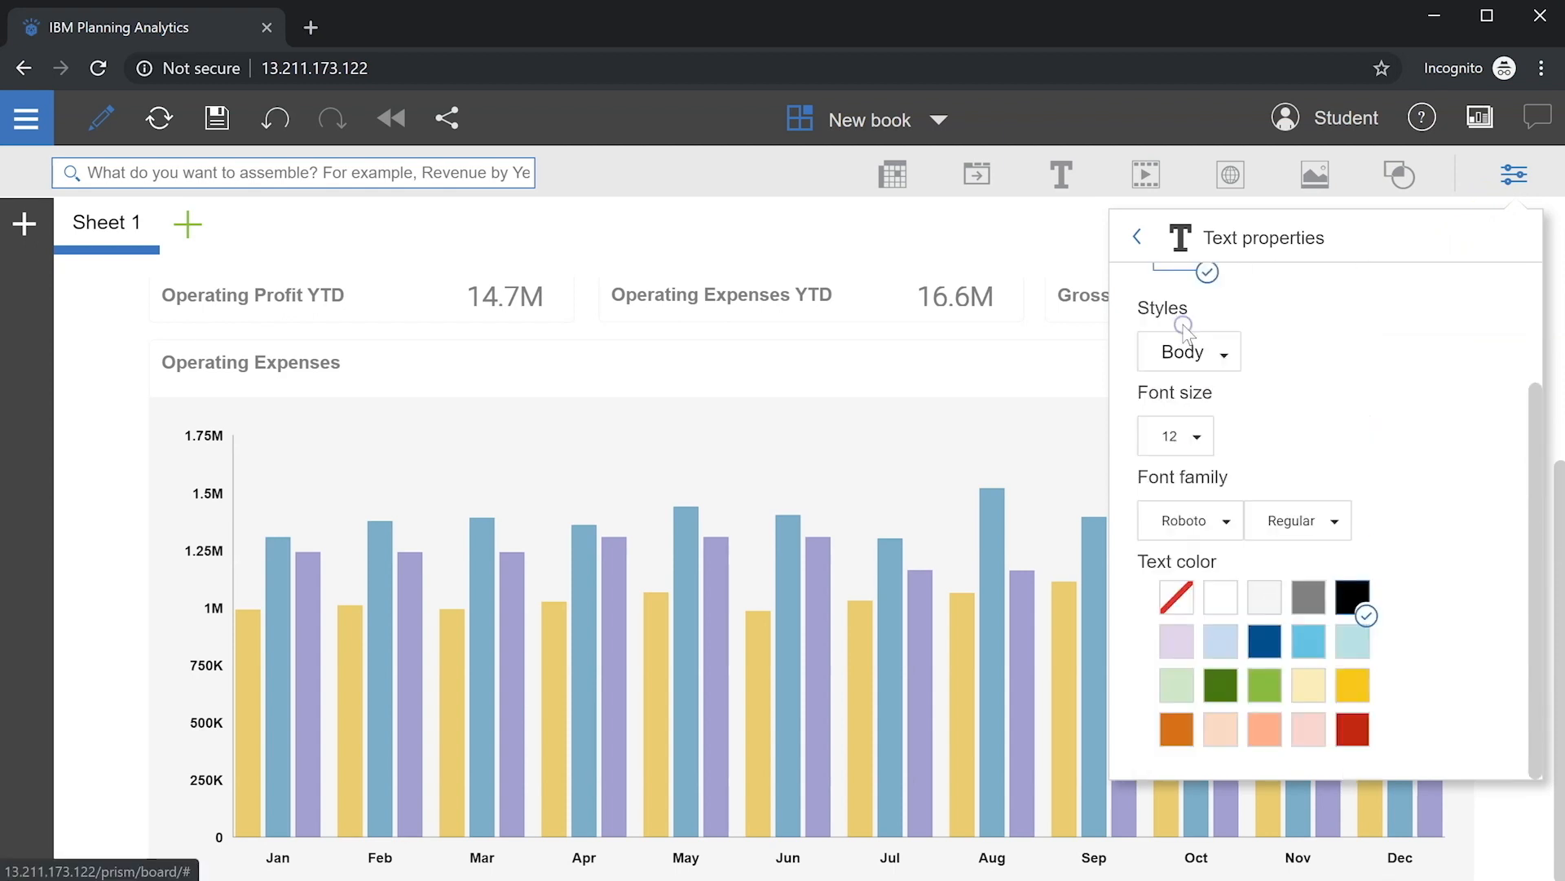
left_click(1229, 638)
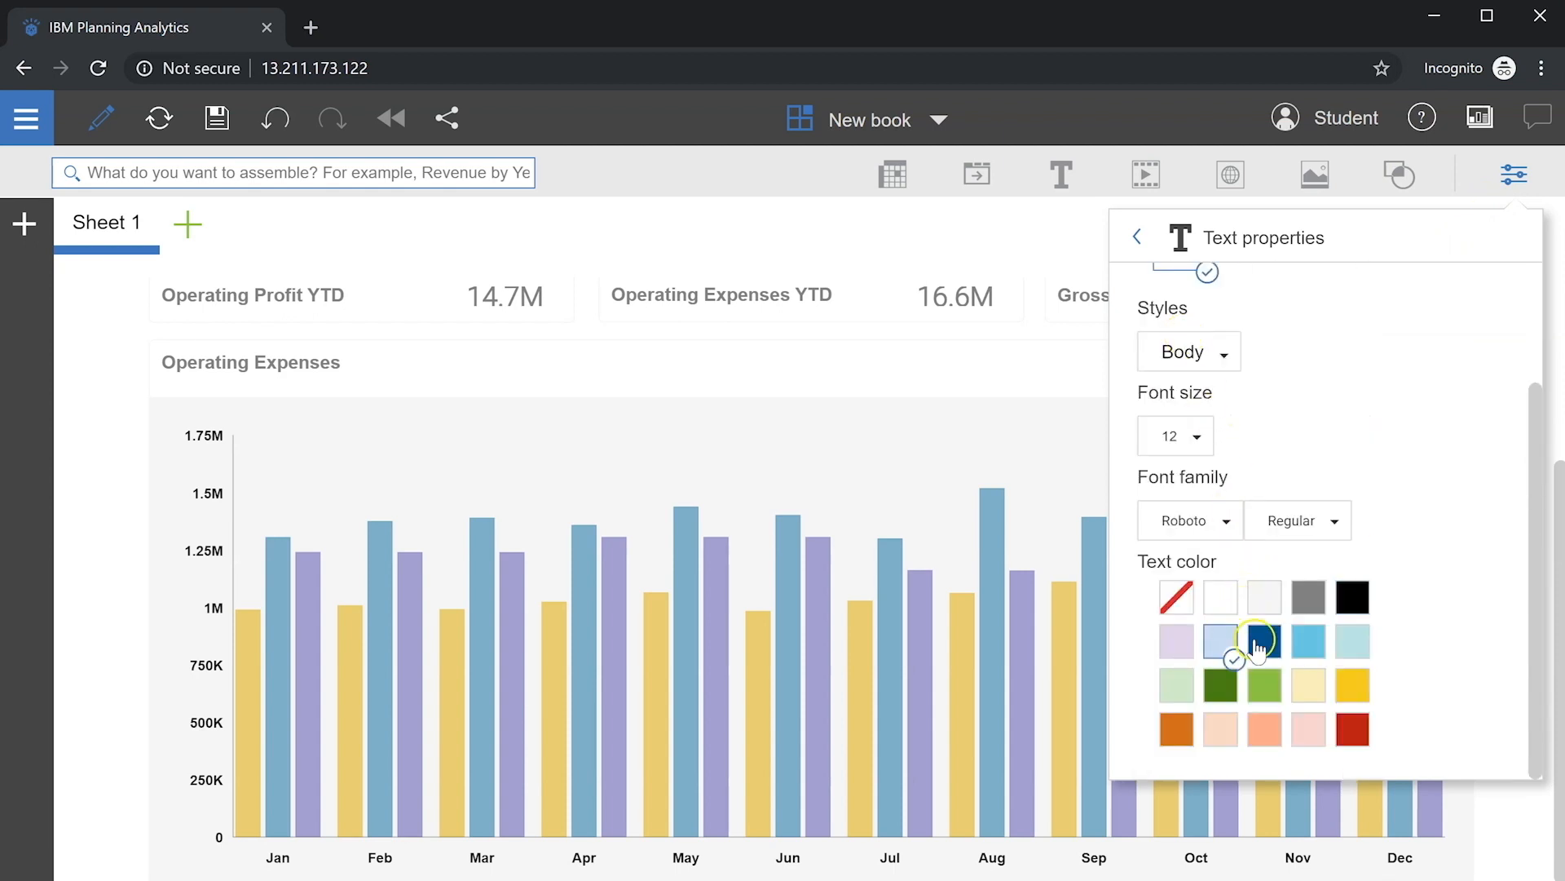
left_click(1264, 641)
left_click(1058, 380)
left_click(1227, 422)
left_click_drag(1259, 435, 1293, 424)
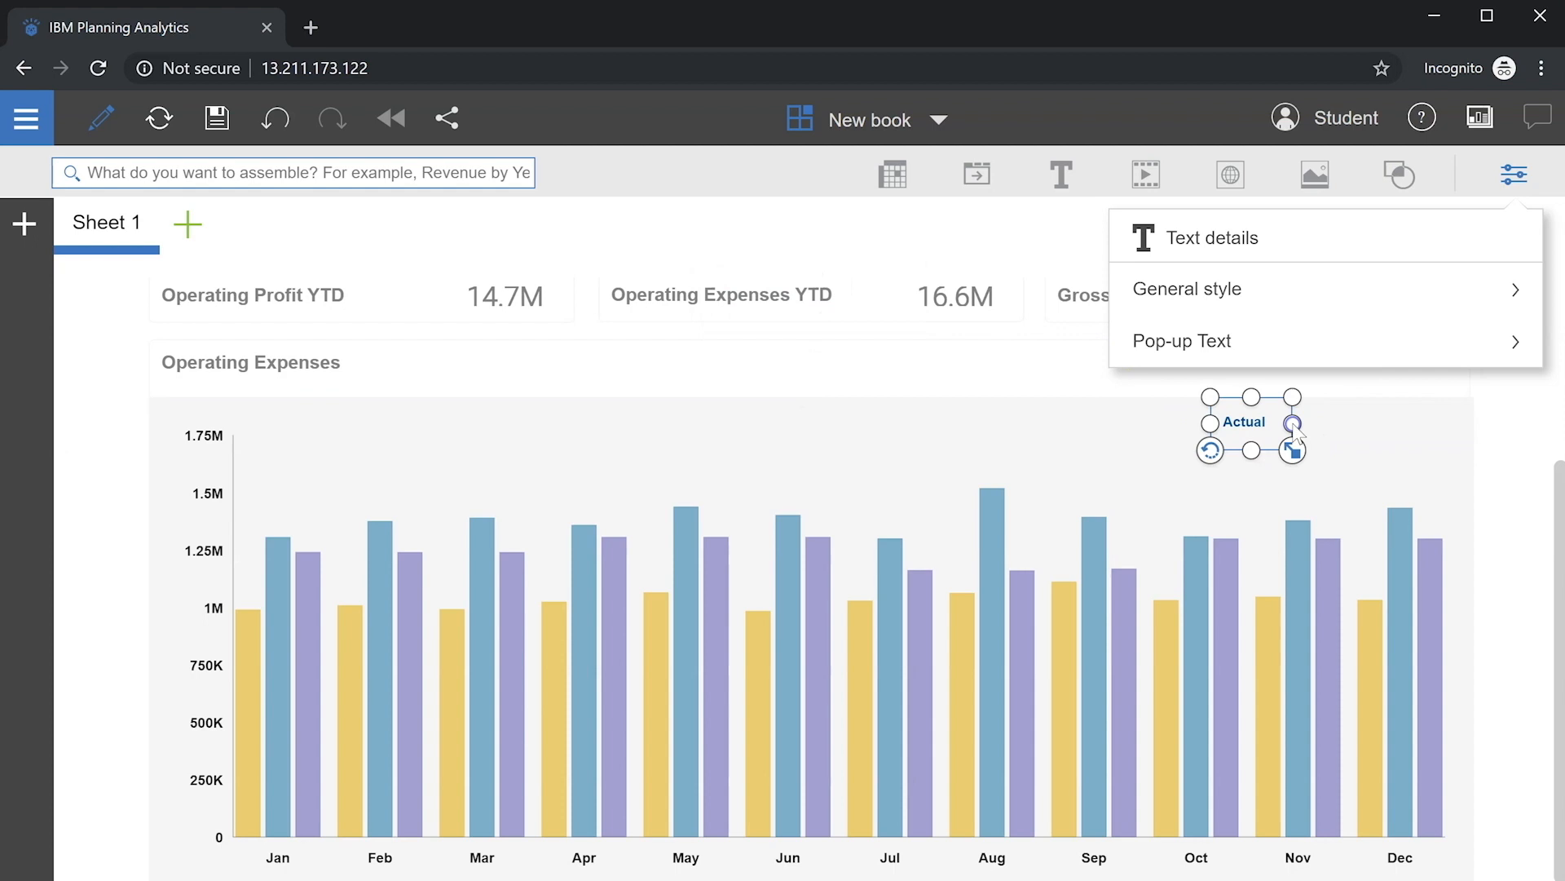
left_click(1105, 412)
left_click(1514, 176)
Step: Duplicate the Actual label into a yellow Last Year label on one line
left_click(1248, 421)
left_click(1283, 347)
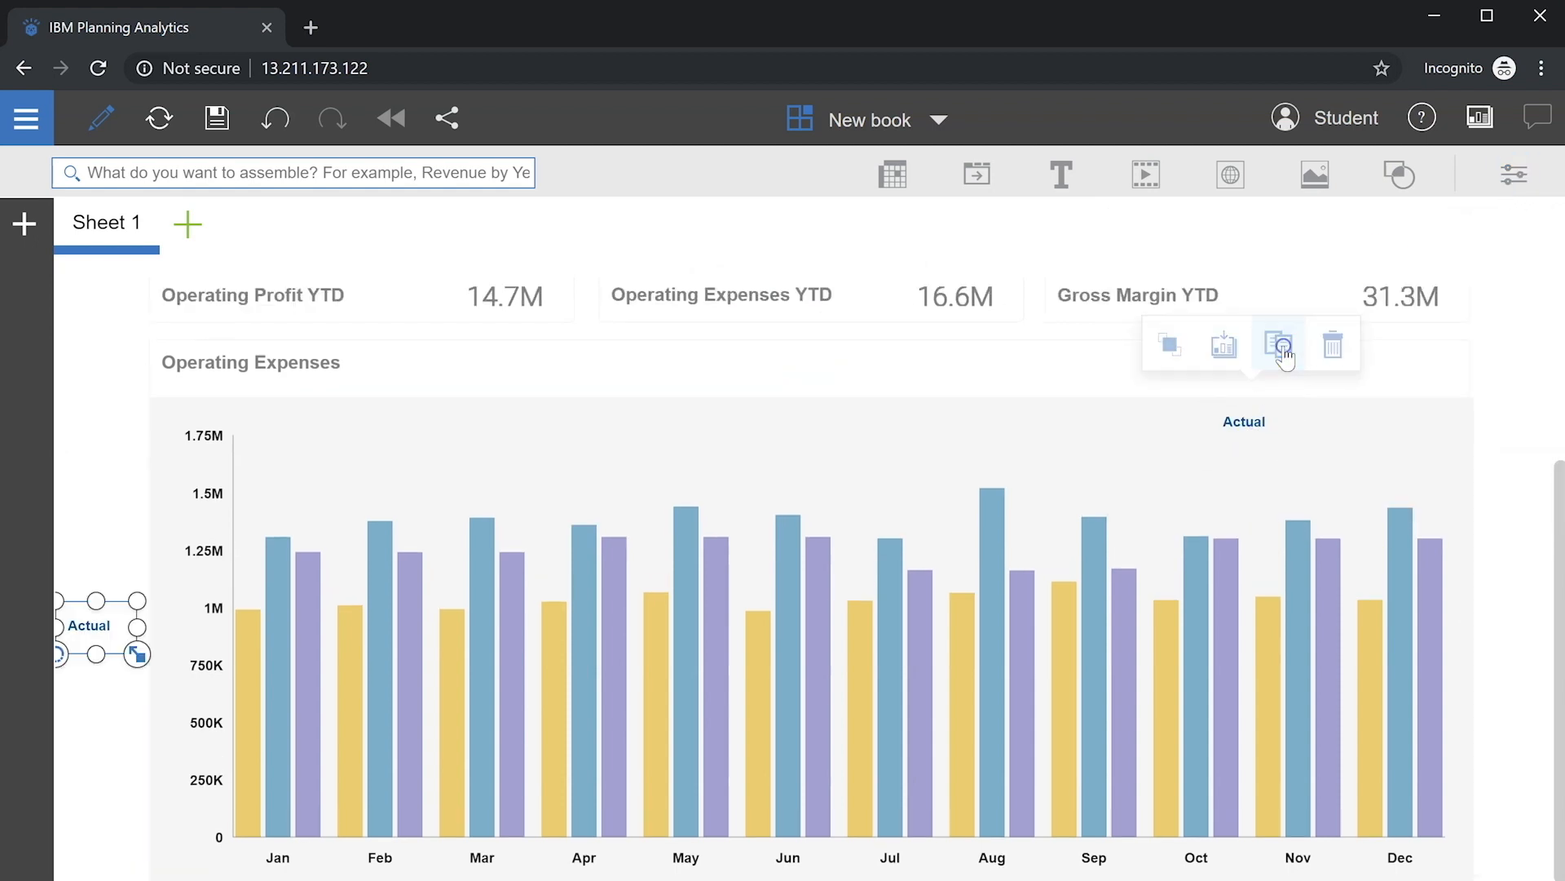
double_click(90, 626)
type("4")
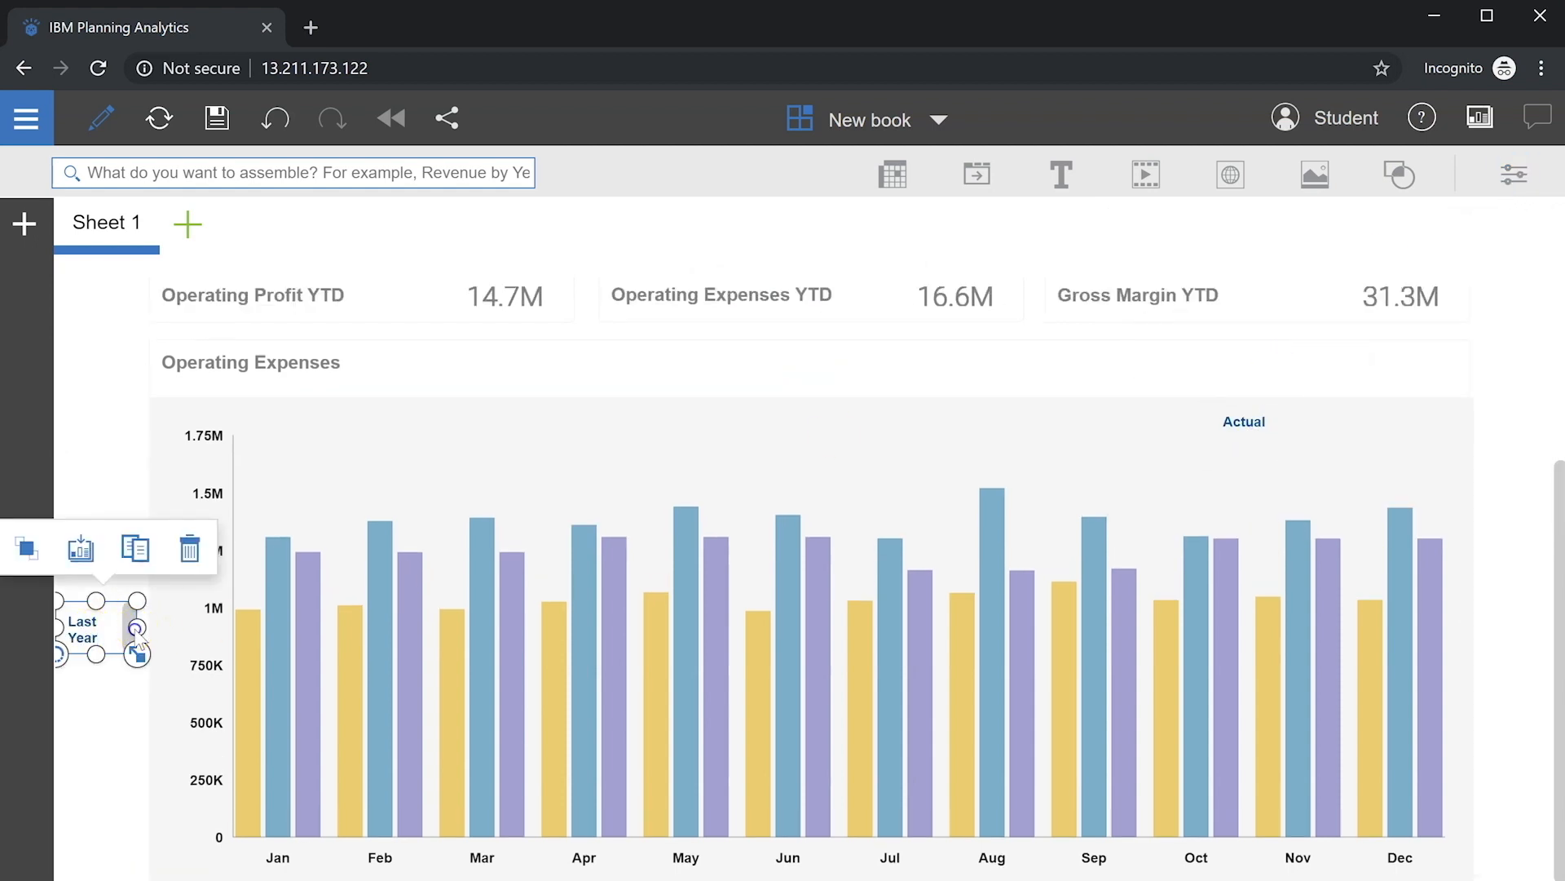
left_click_drag(136, 629, 1223, 436)
left_click(1514, 174)
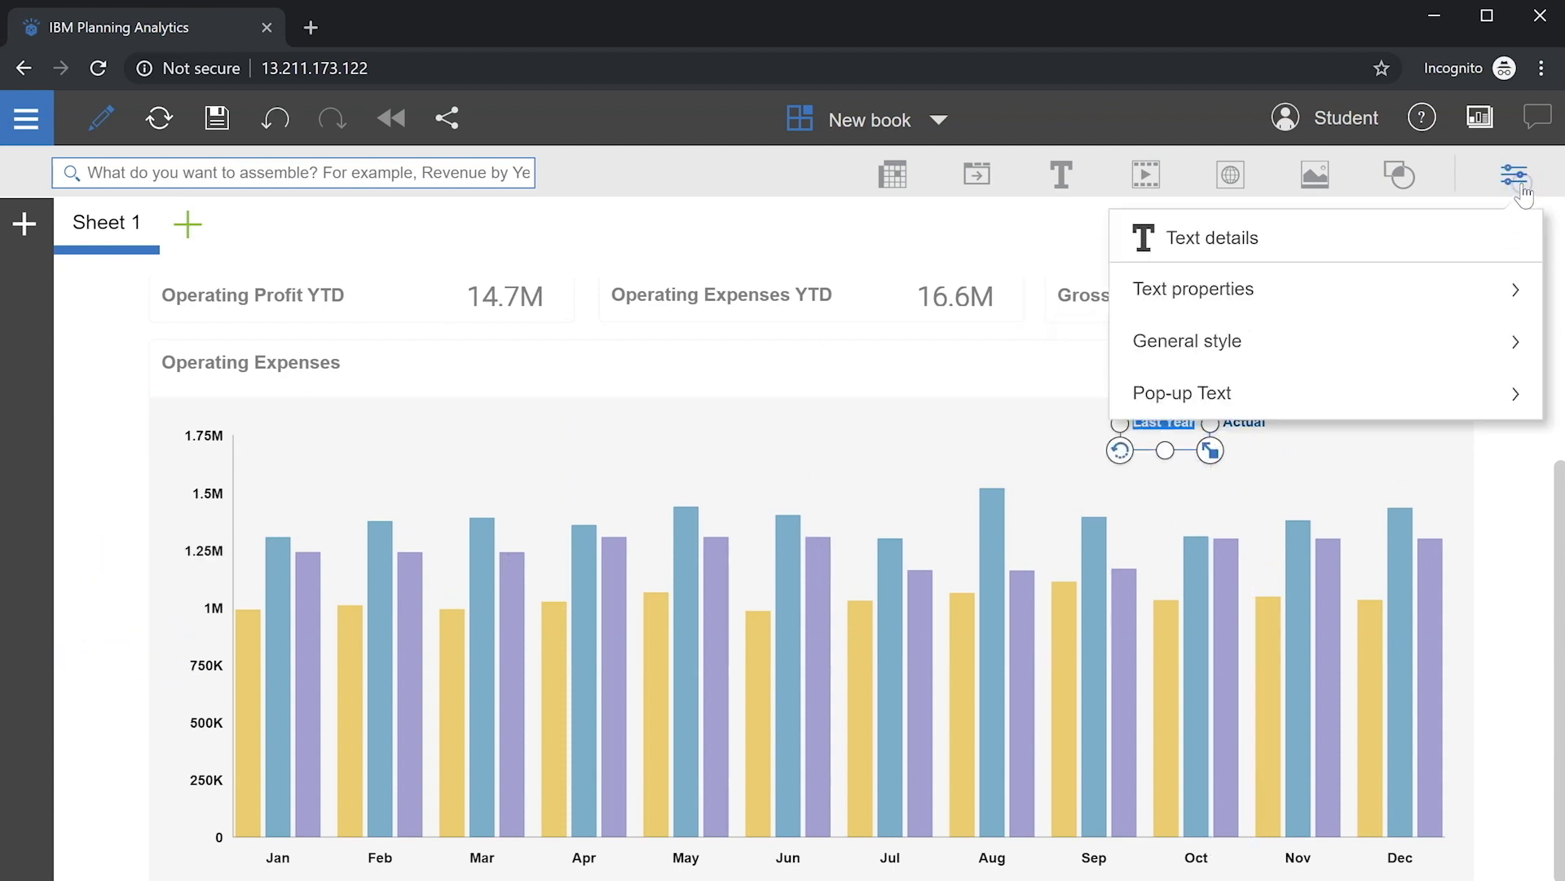
left_click(1356, 286)
scroll(1358, 407, "down", 3)
left_click(1353, 688)
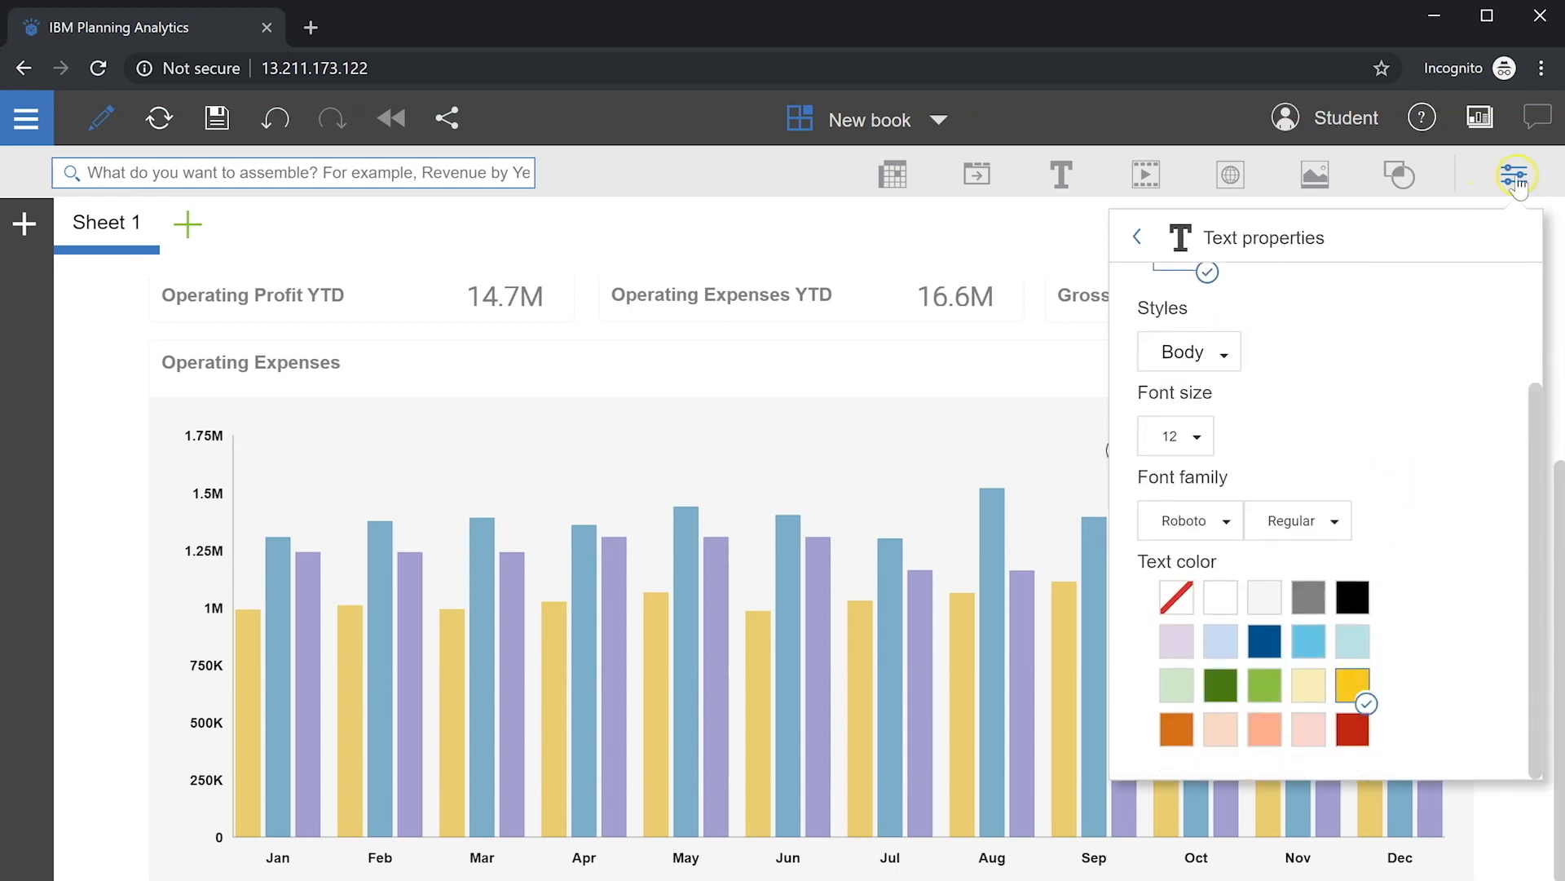
left_click(1515, 175)
Step: Duplicate the label into a light purple Budget label at the chart's top-right corner
left_click(1209, 388)
left_click(1178, 420)
left_click(1196, 361)
left_click_drag(193, 843, 1418, 440)
triple_click(1416, 425)
type("Budget")
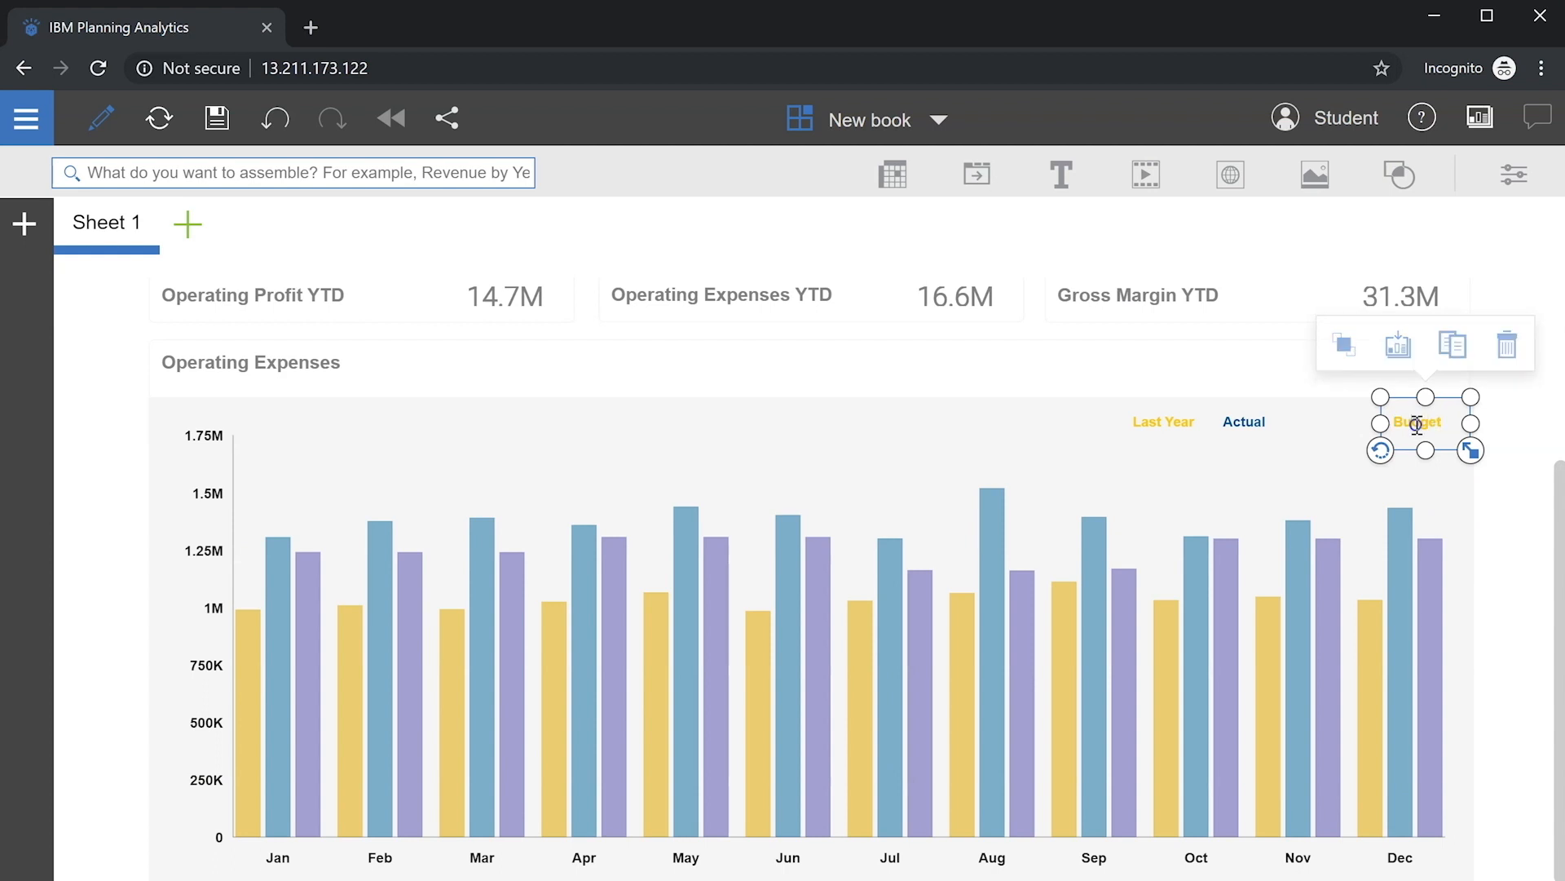
double_click(1416, 424)
left_click(1514, 175)
left_click(1296, 290)
scroll(1298, 408, "down", 3)
left_click(1178, 642)
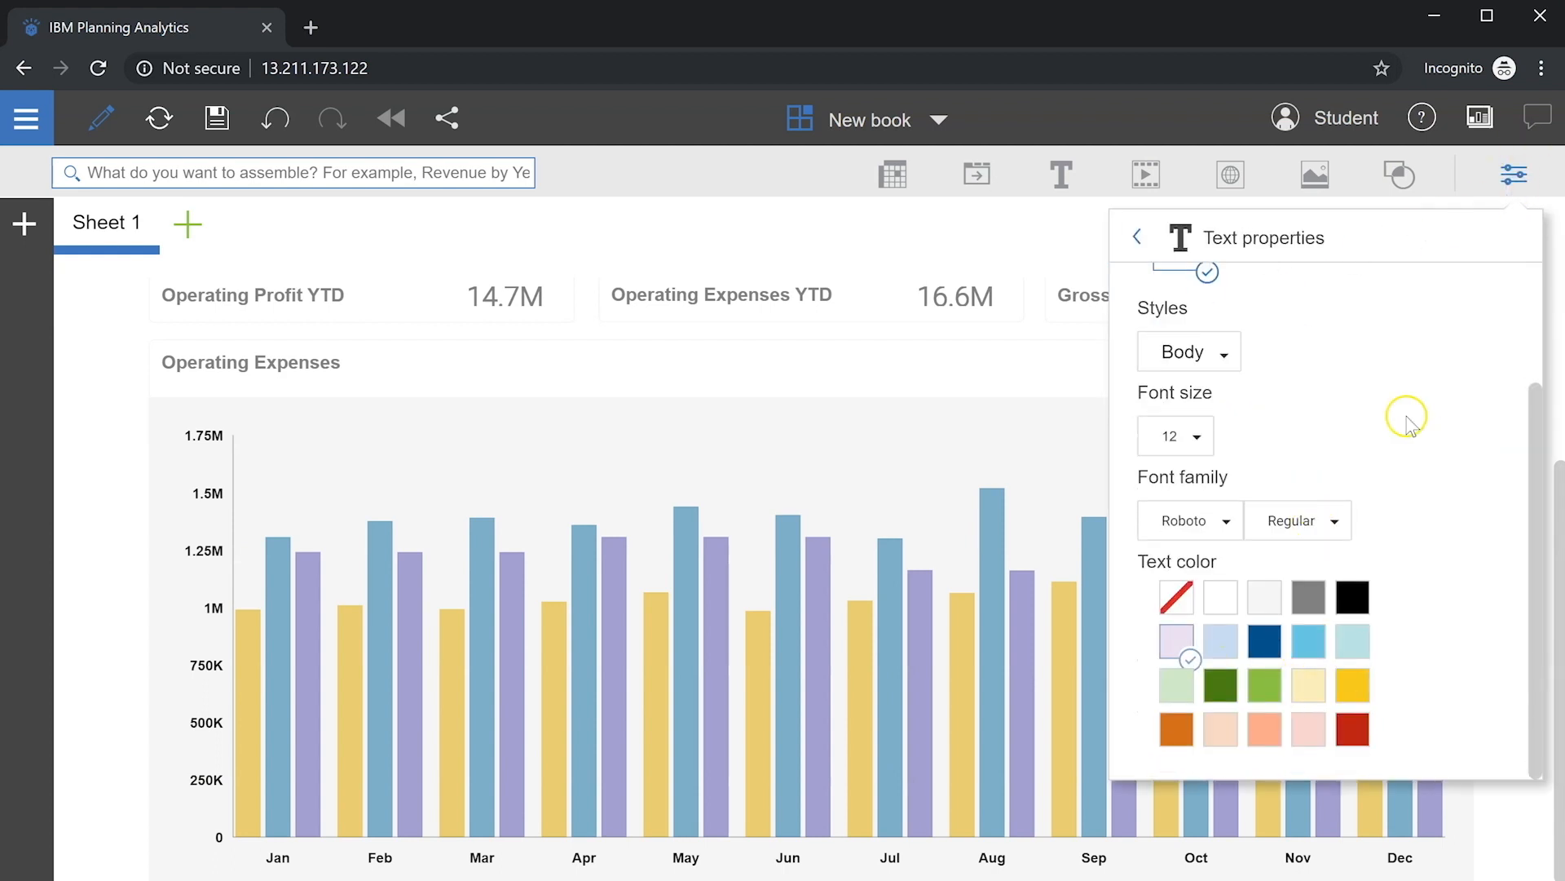
left_click(1514, 175)
Step: Line up the Actual and Last Year labels beside Budget above the chart
left_click(1309, 375)
left_click(1260, 425)
left_click_drag(1262, 459, 1350, 450)
left_click(1203, 453)
left_click_drag(1202, 453, 1279, 455)
left_click(1498, 373)
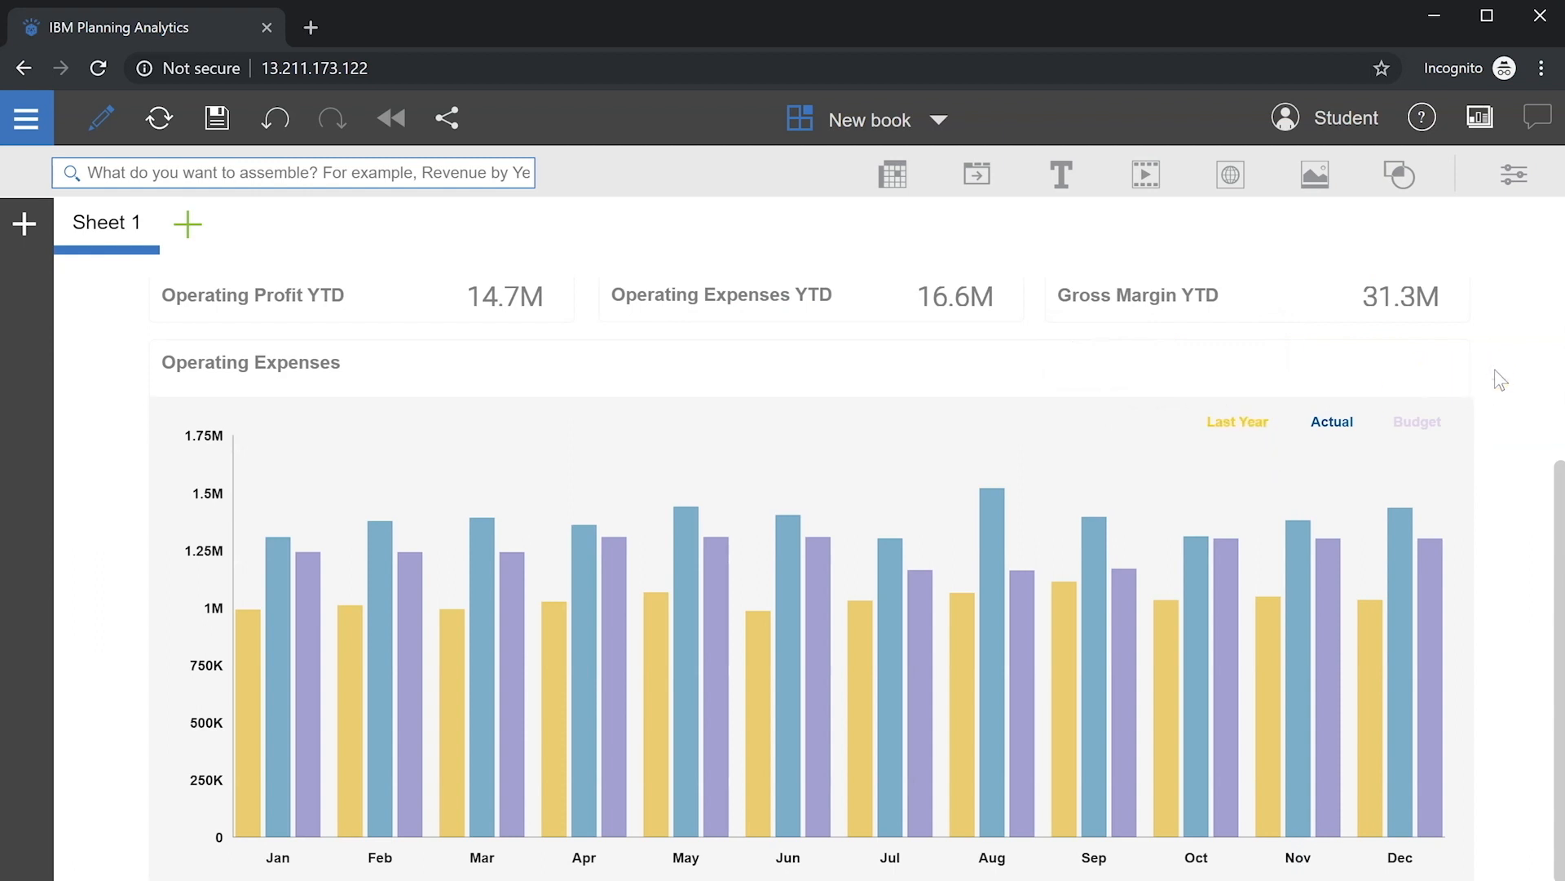
left_click(23, 230)
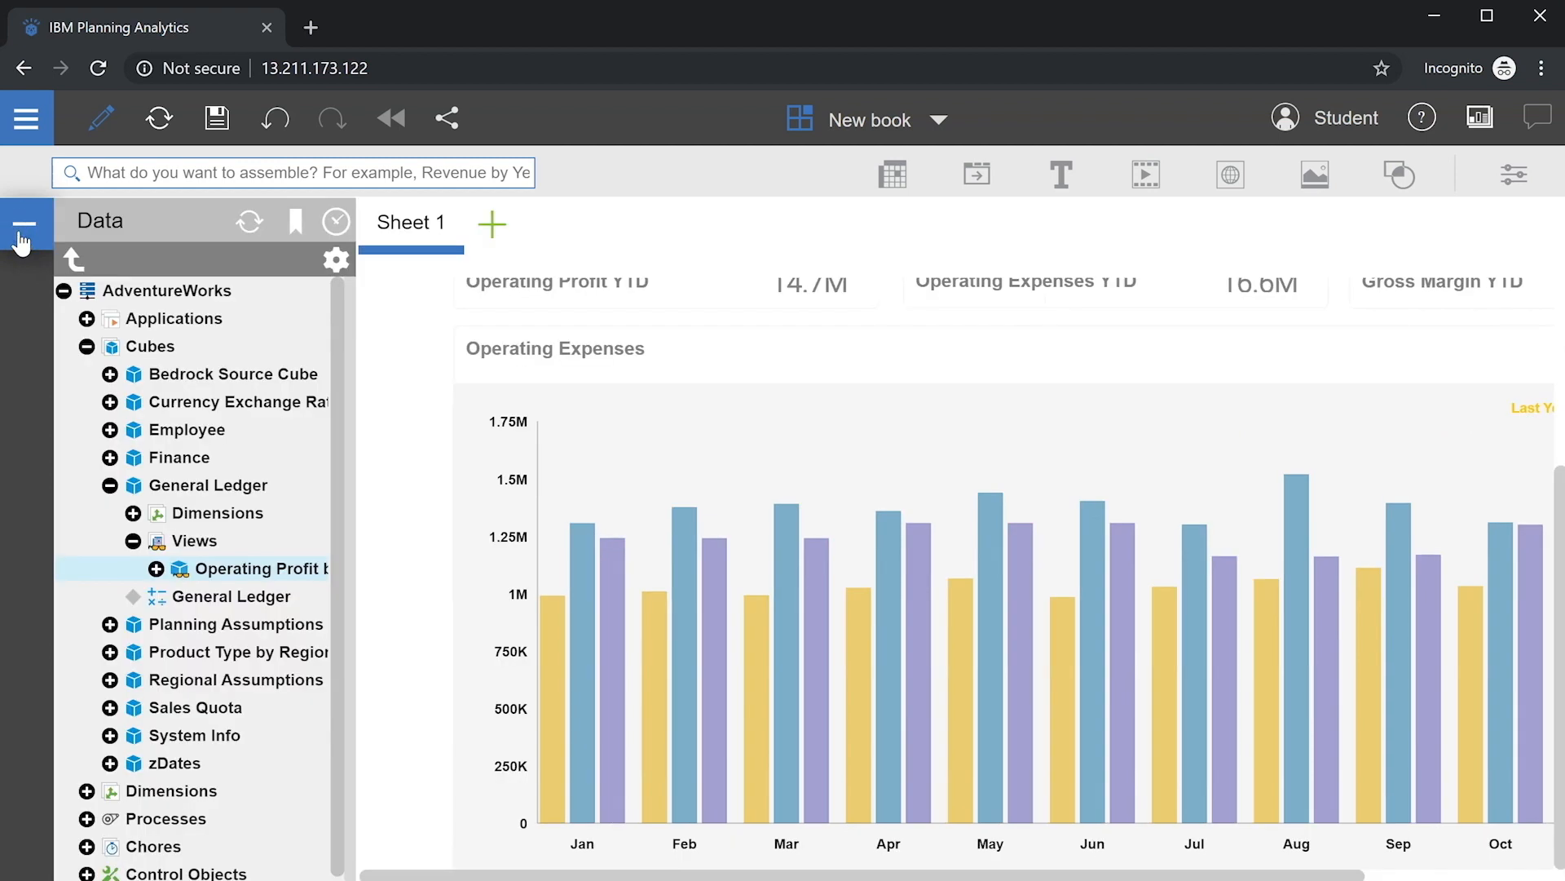
Step: Add General Ledger's Year > Current Years set as a selector widget, shrunk to fit 2017–2019
left_click(132, 512)
left_click(155, 569)
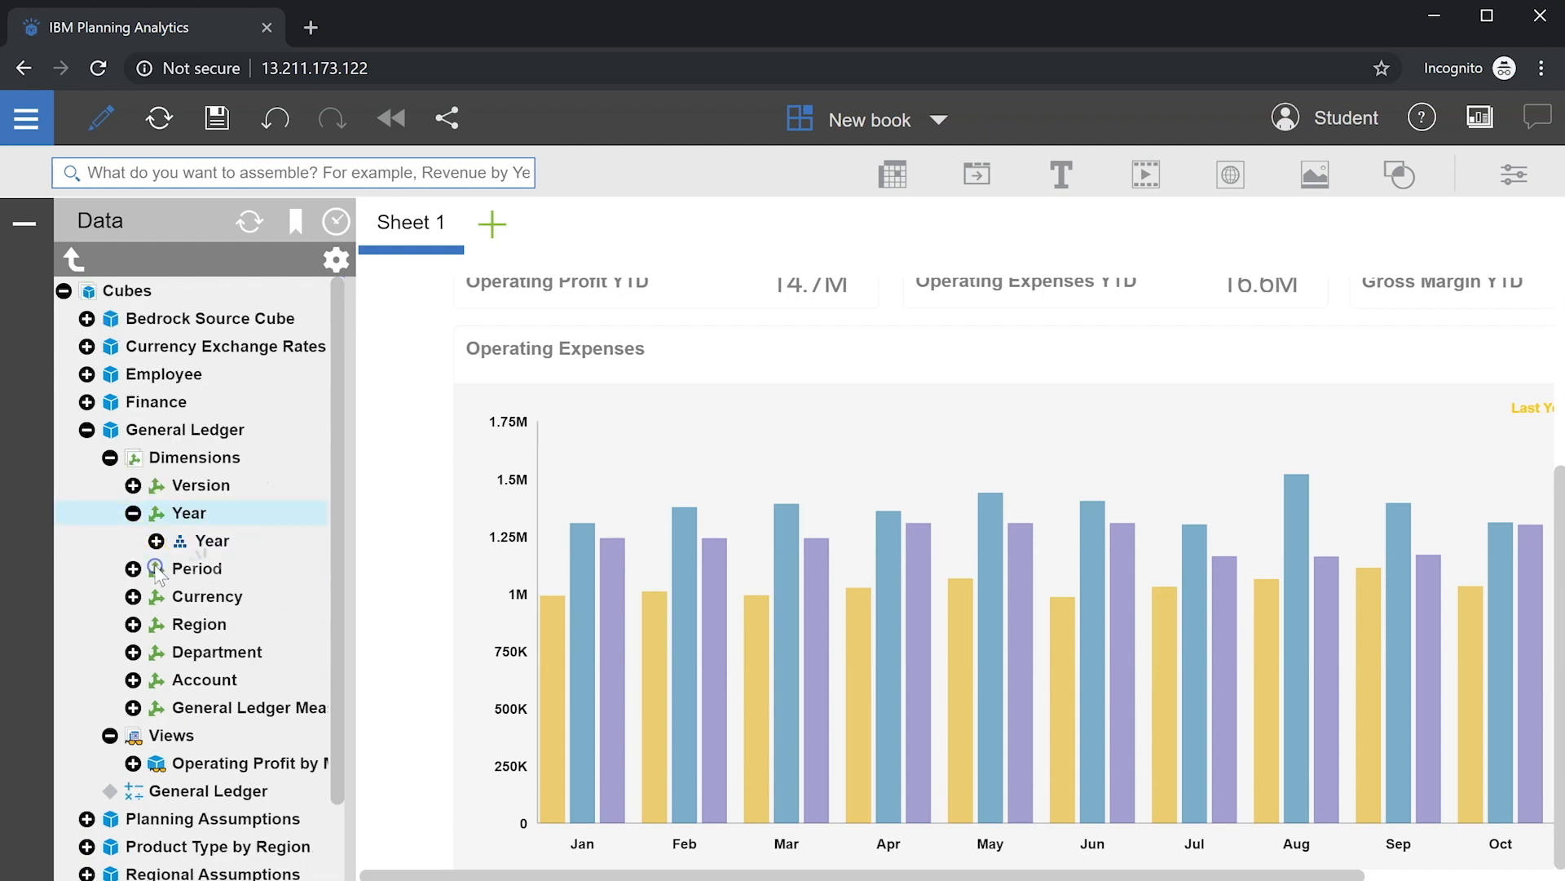
left_click(154, 548)
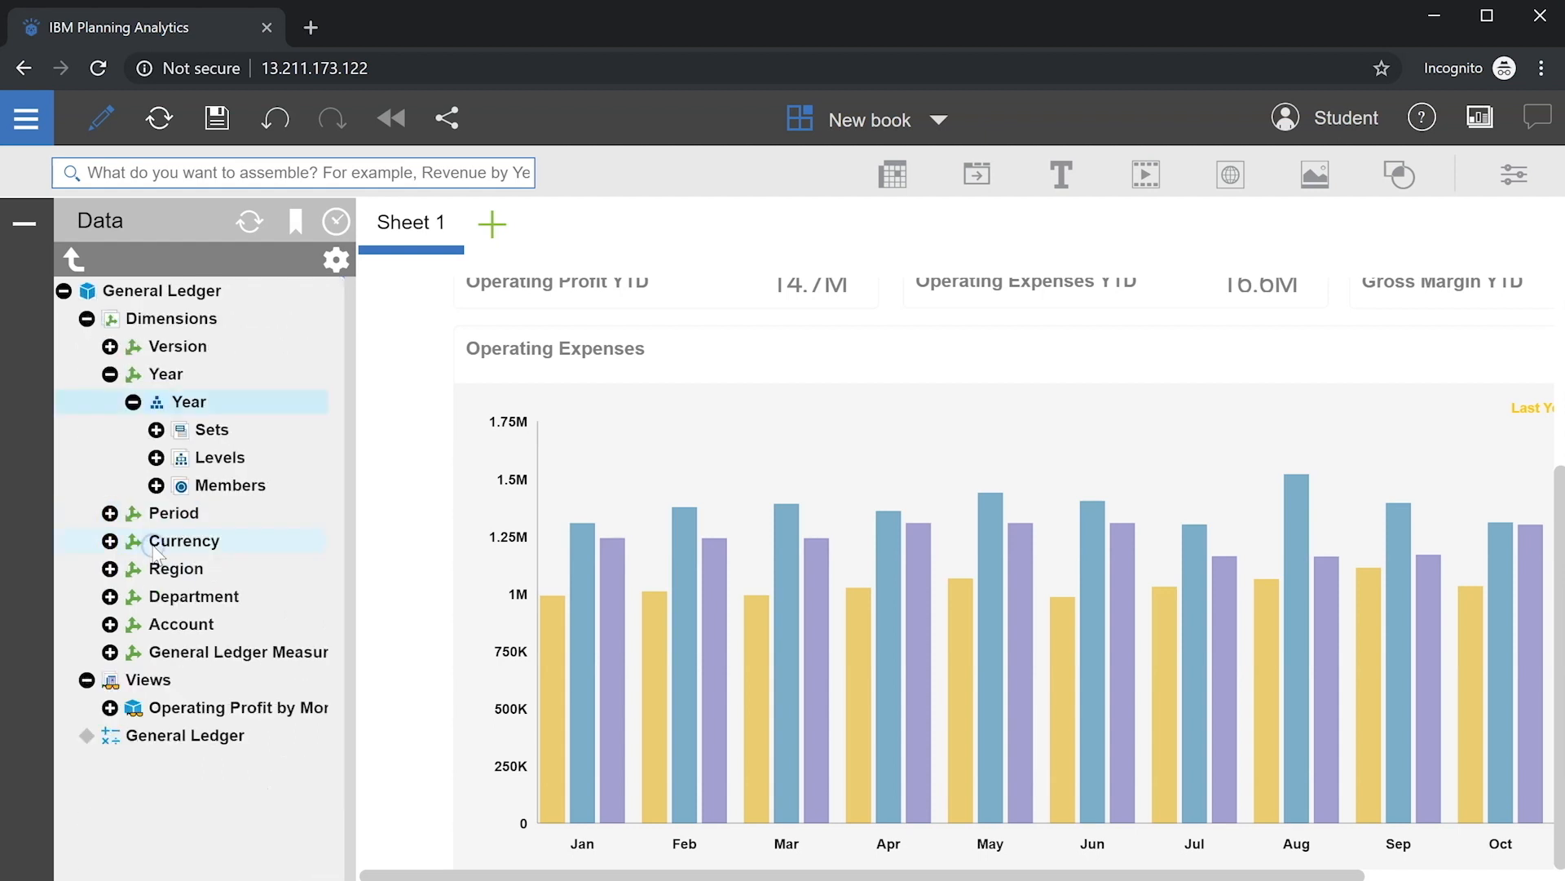
left_click(155, 430)
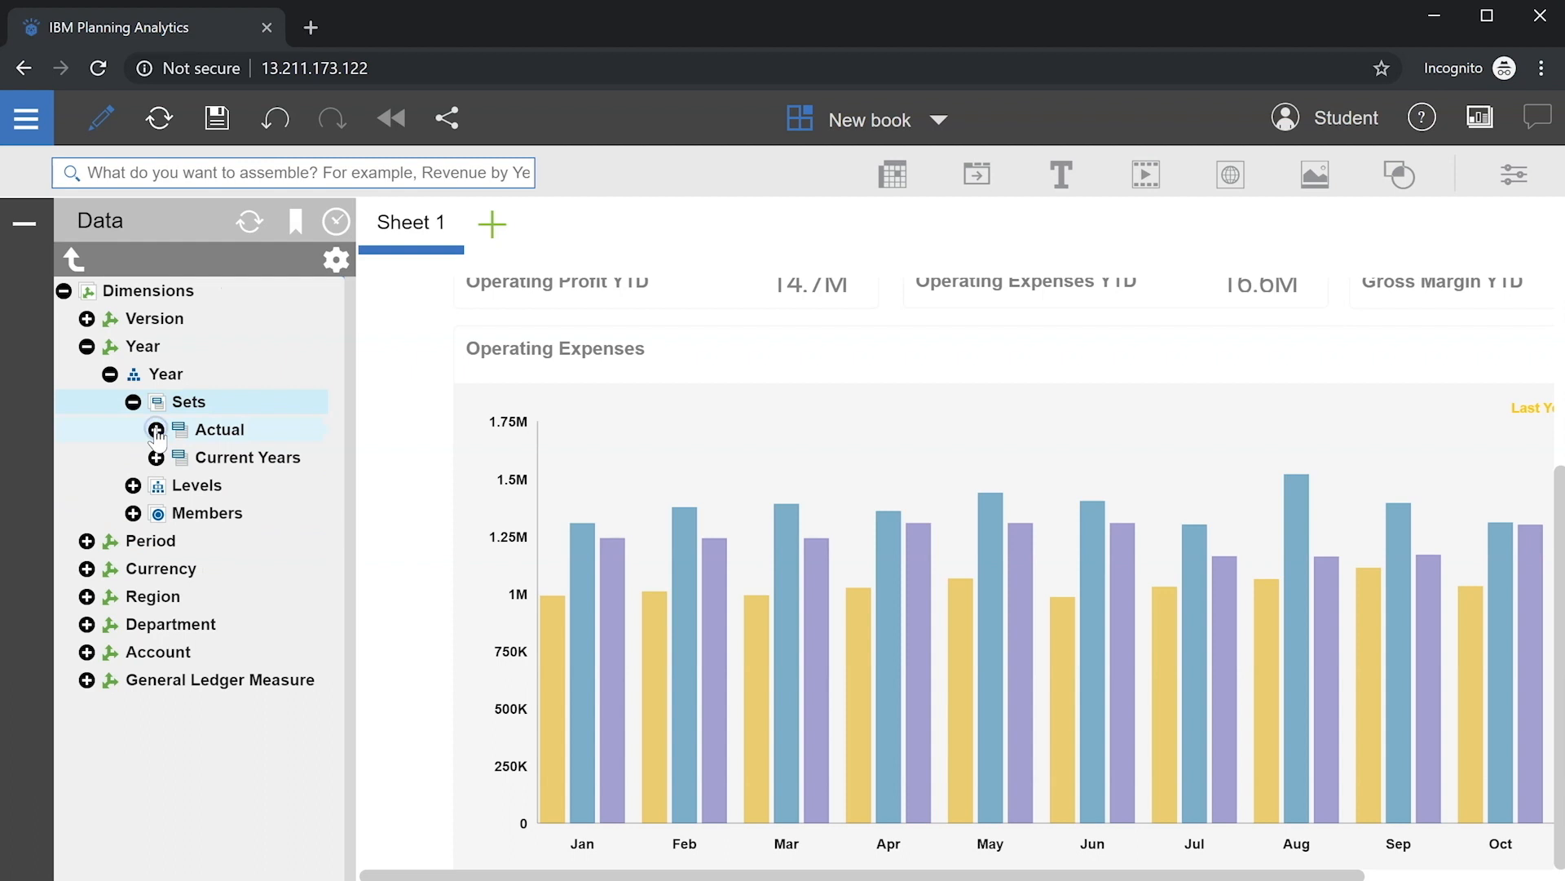
right_click(248, 459)
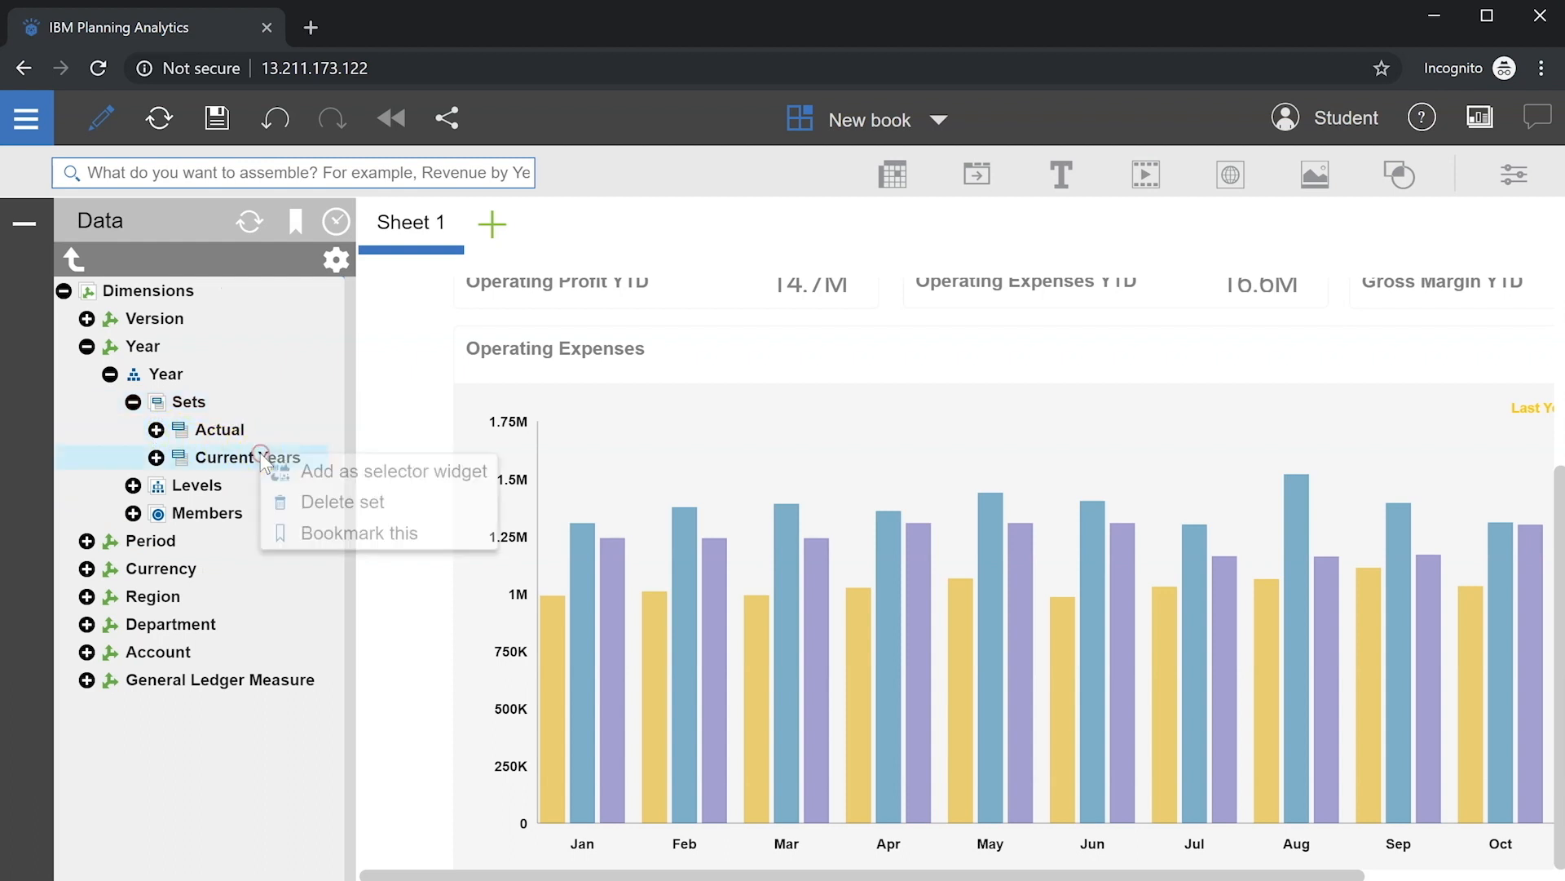
left_click(308, 469)
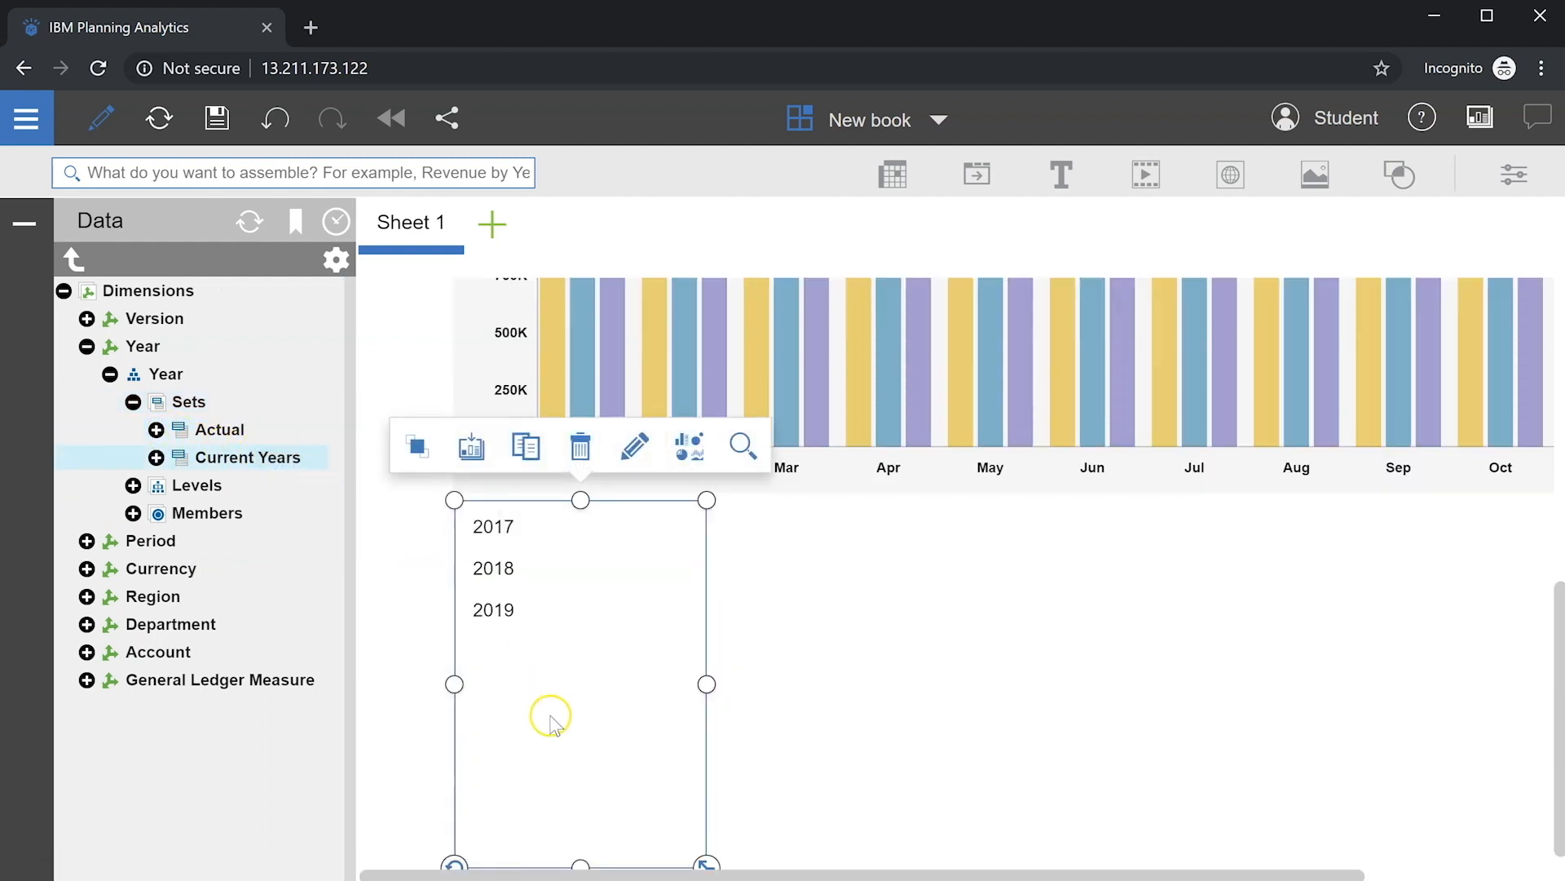
left_click_drag(706, 862, 546, 683)
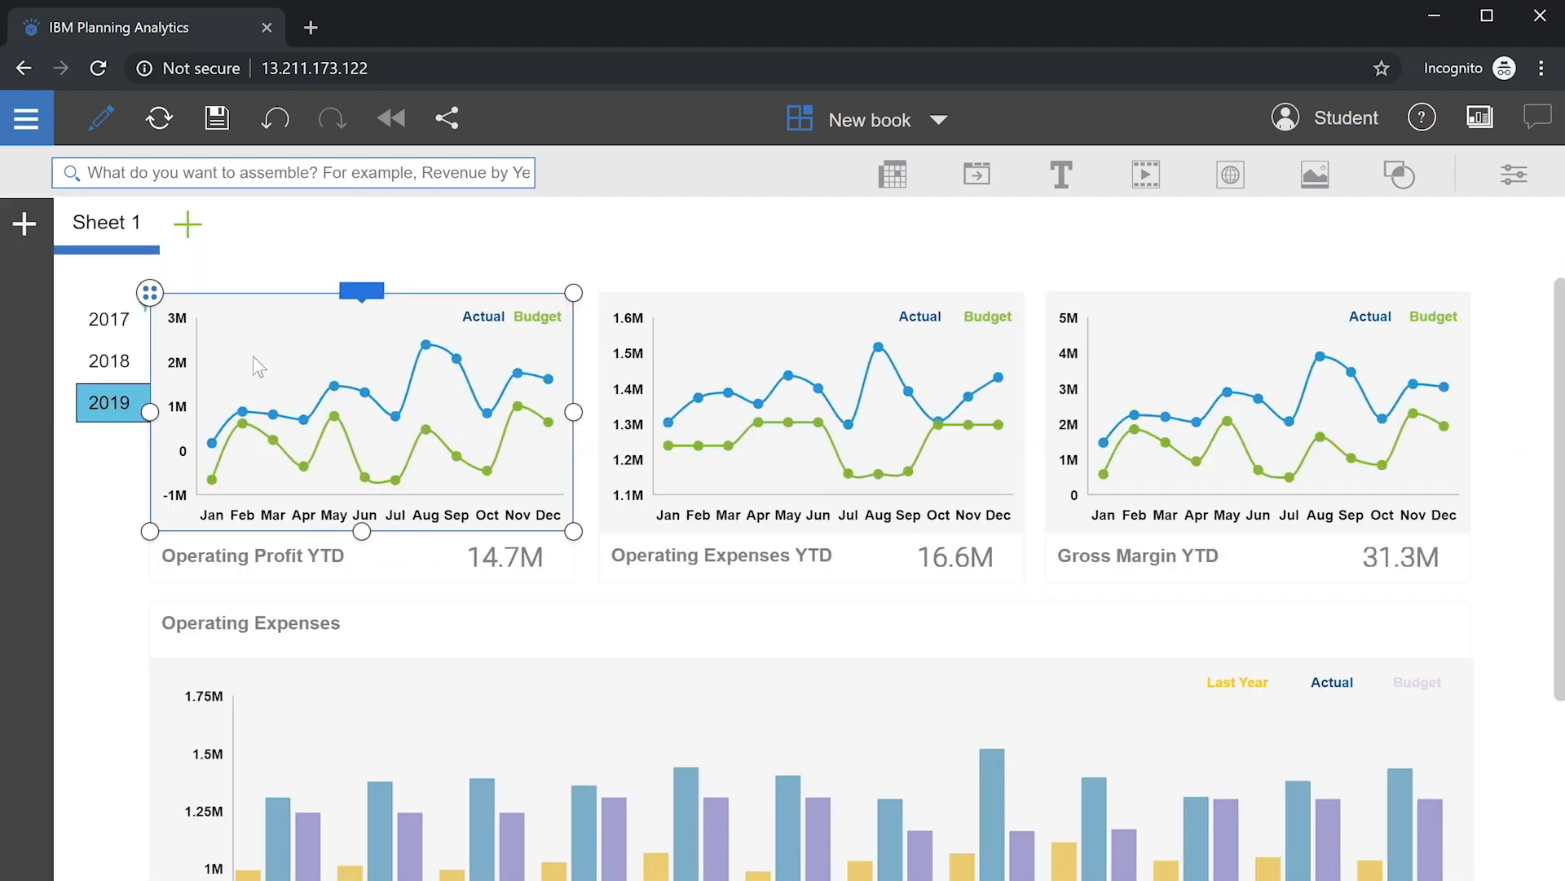
Step: Synchronize the Operating Profit chart on Year only, then test with 2018, 2017 and 2019
left_click(1509, 176)
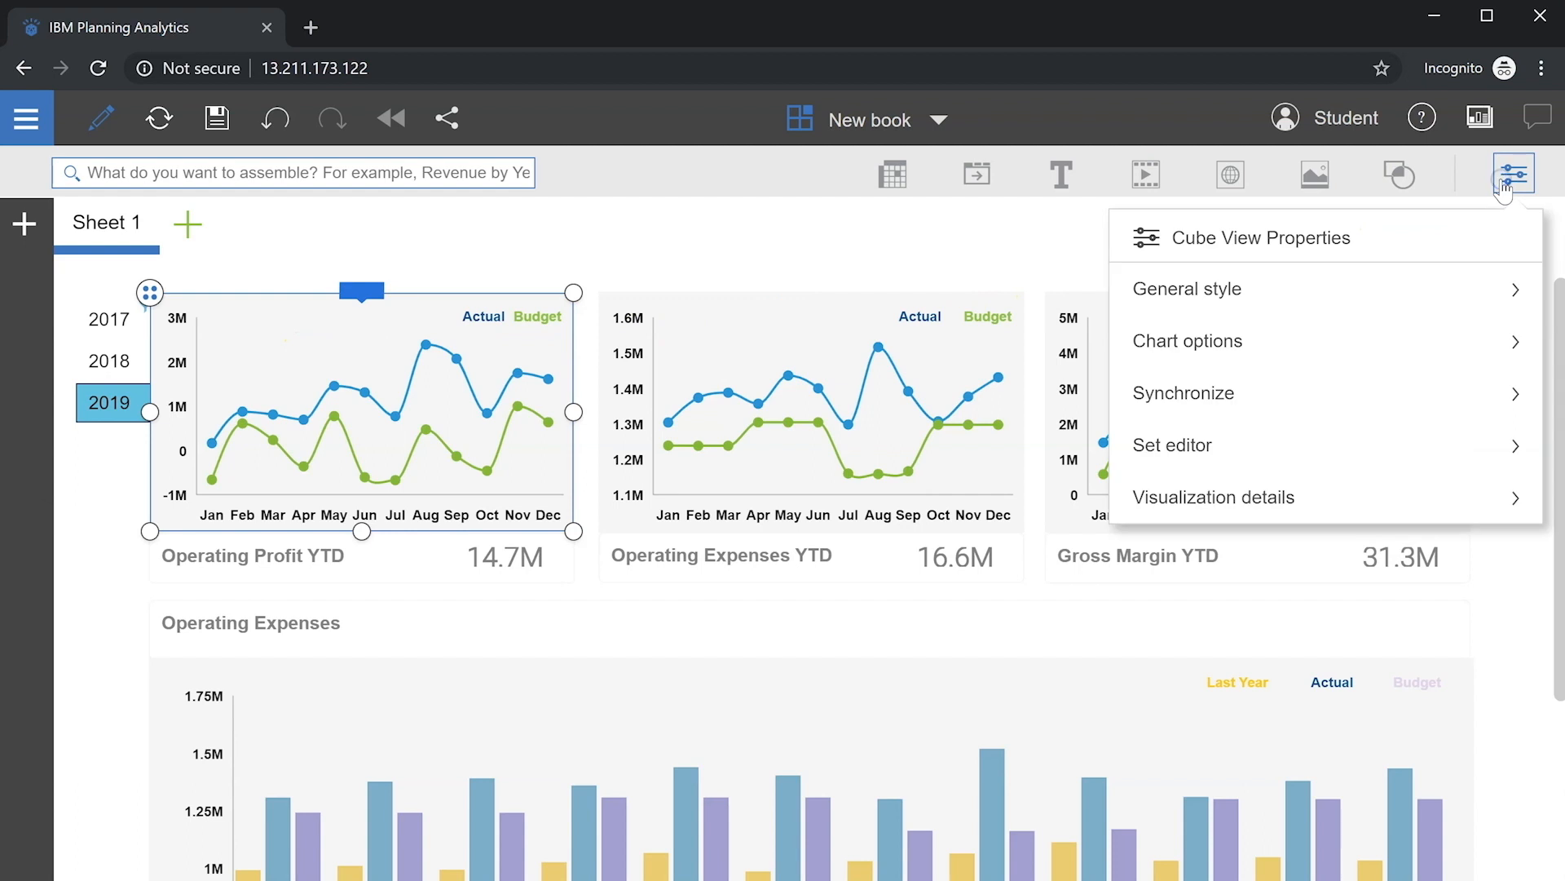
left_click(1200, 391)
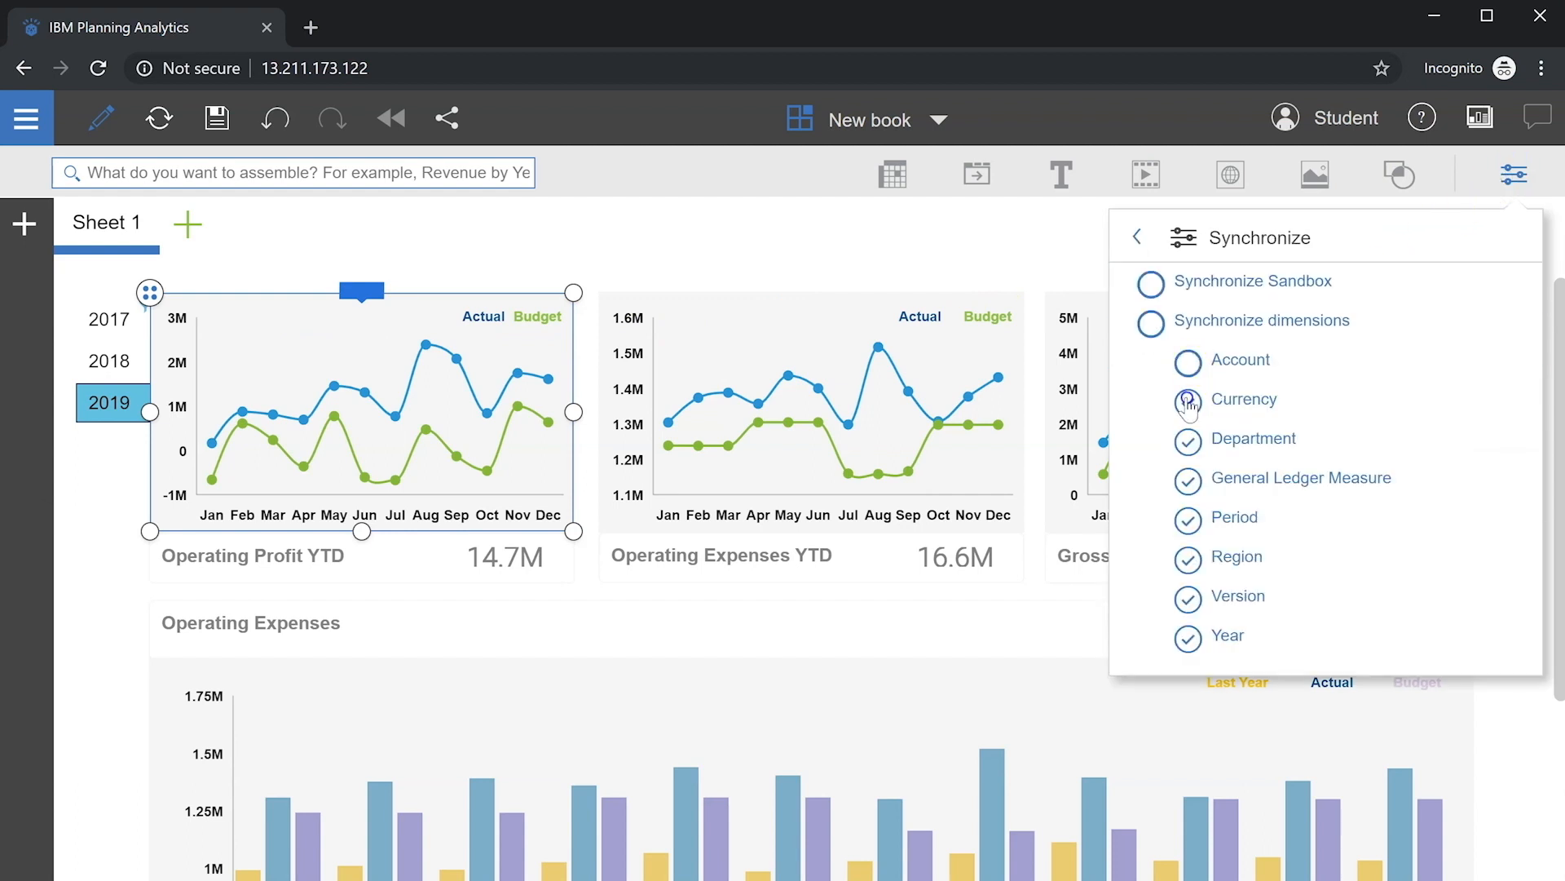
left_click(1188, 441)
left_click(1189, 480)
left_click(1189, 520)
left_click(1189, 560)
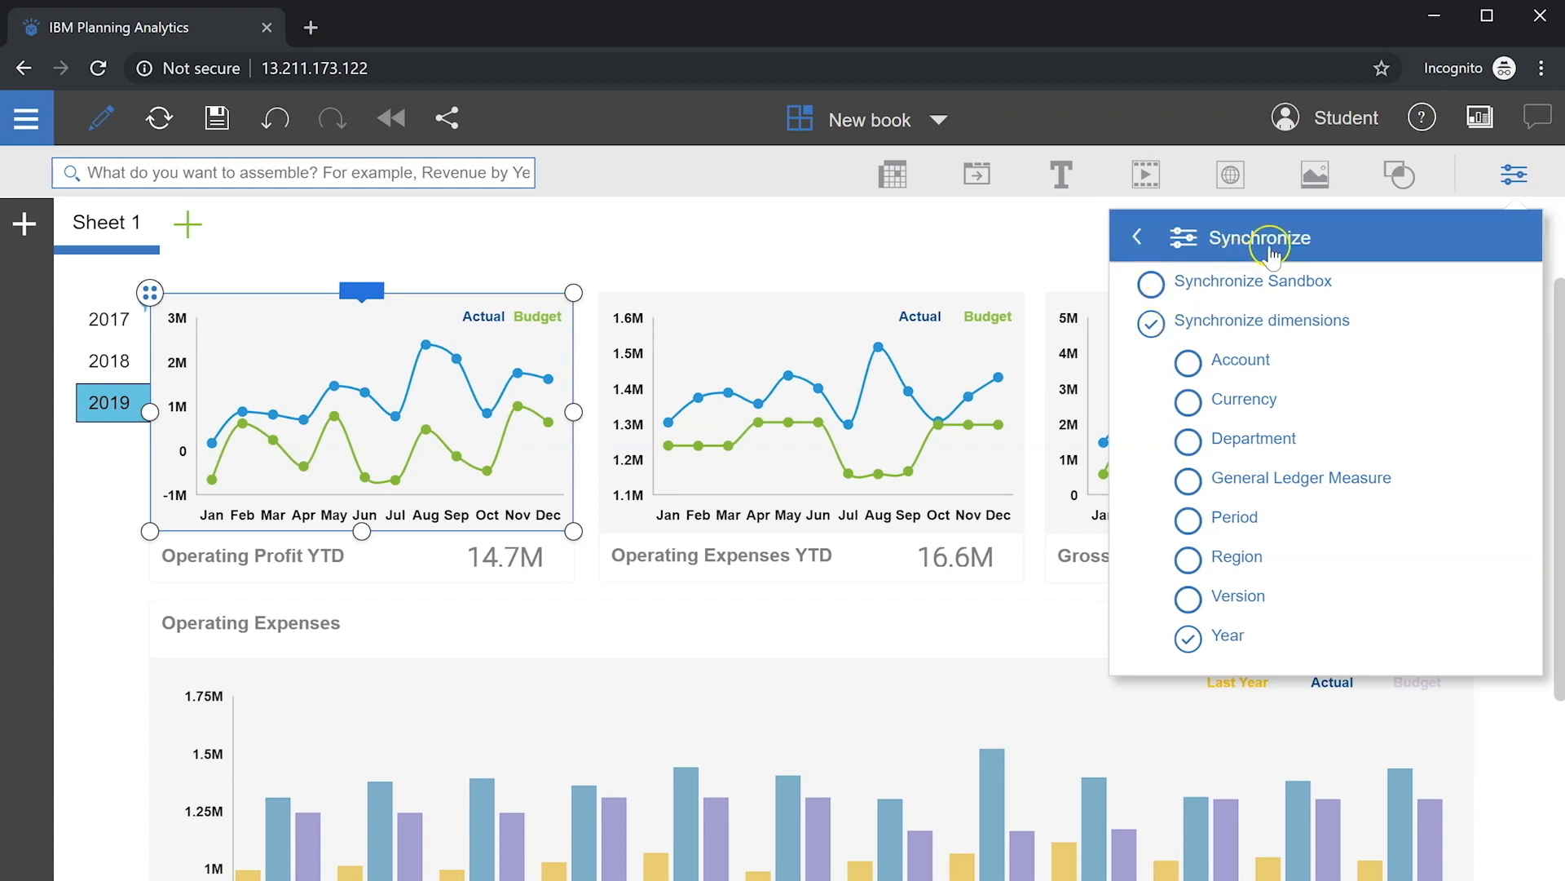
left_click(1514, 174)
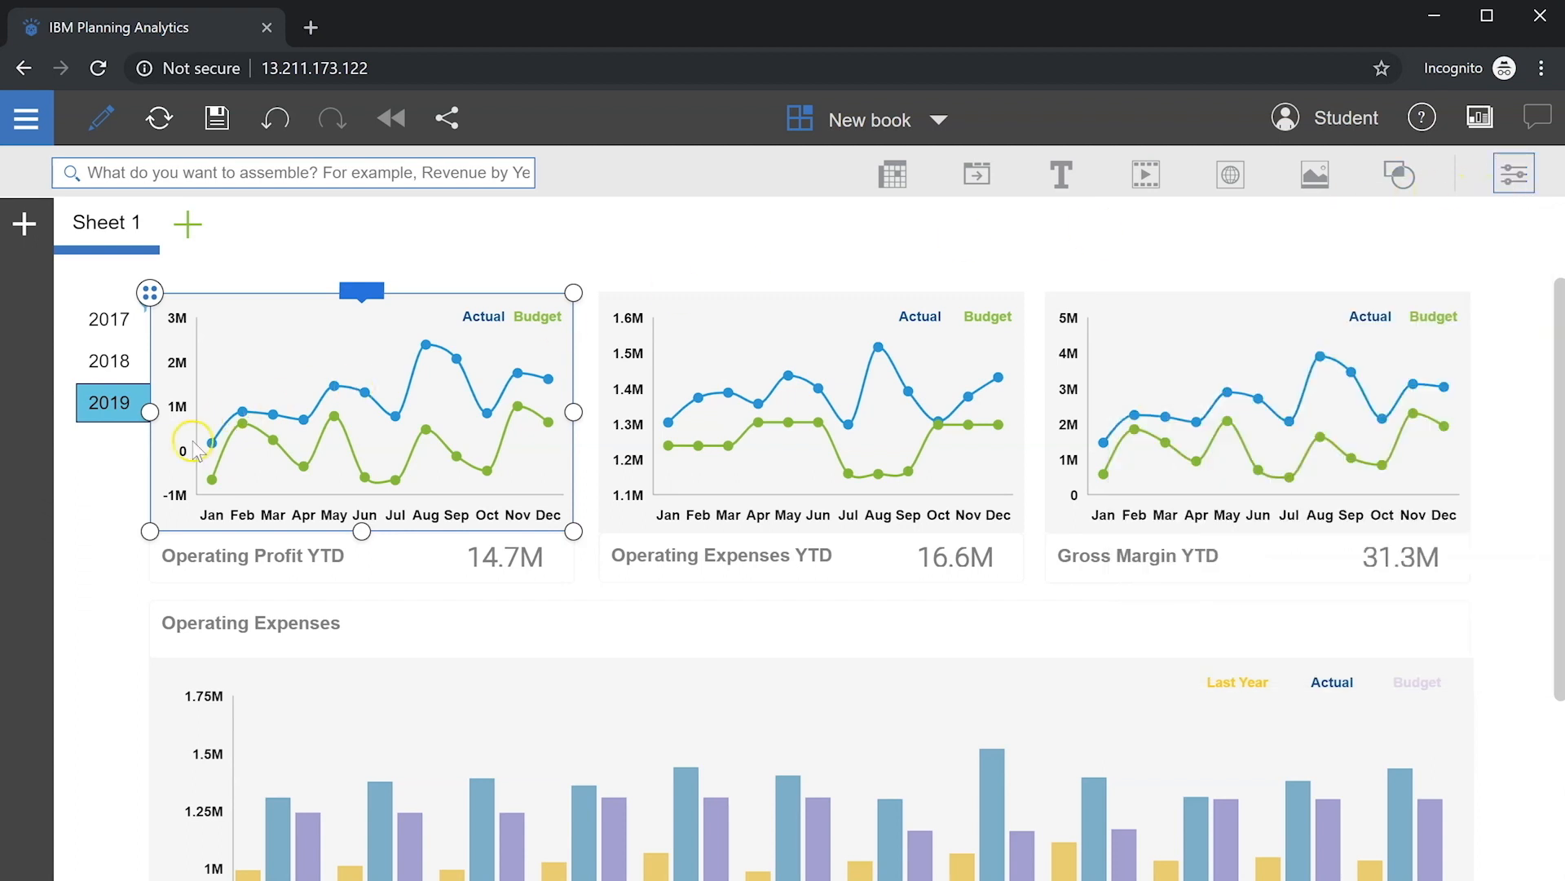
left_click(101, 468)
left_click(107, 365)
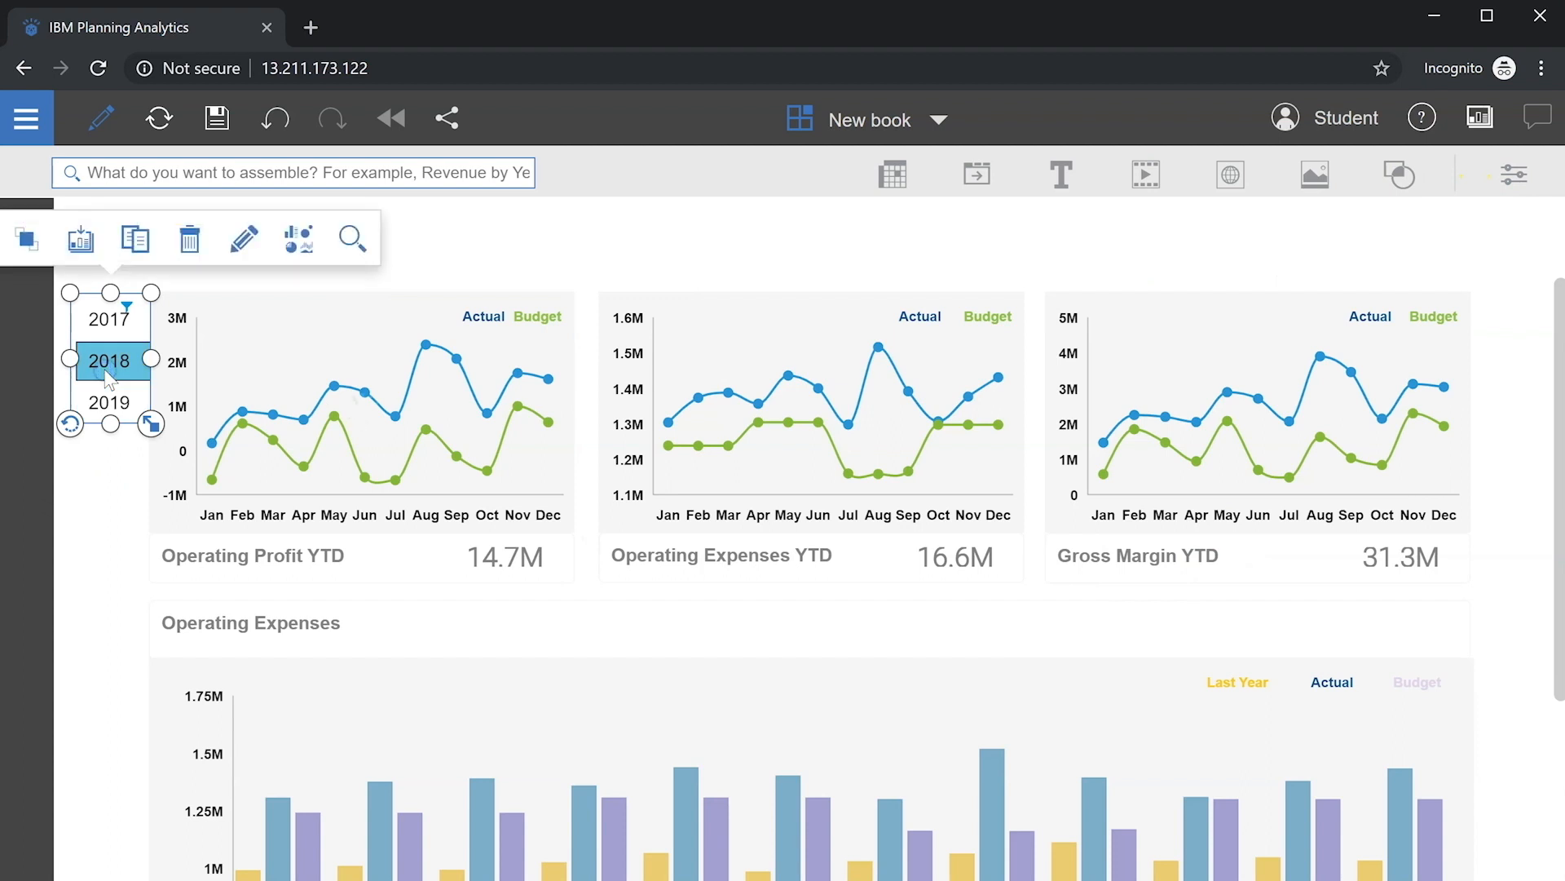
left_click(110, 322)
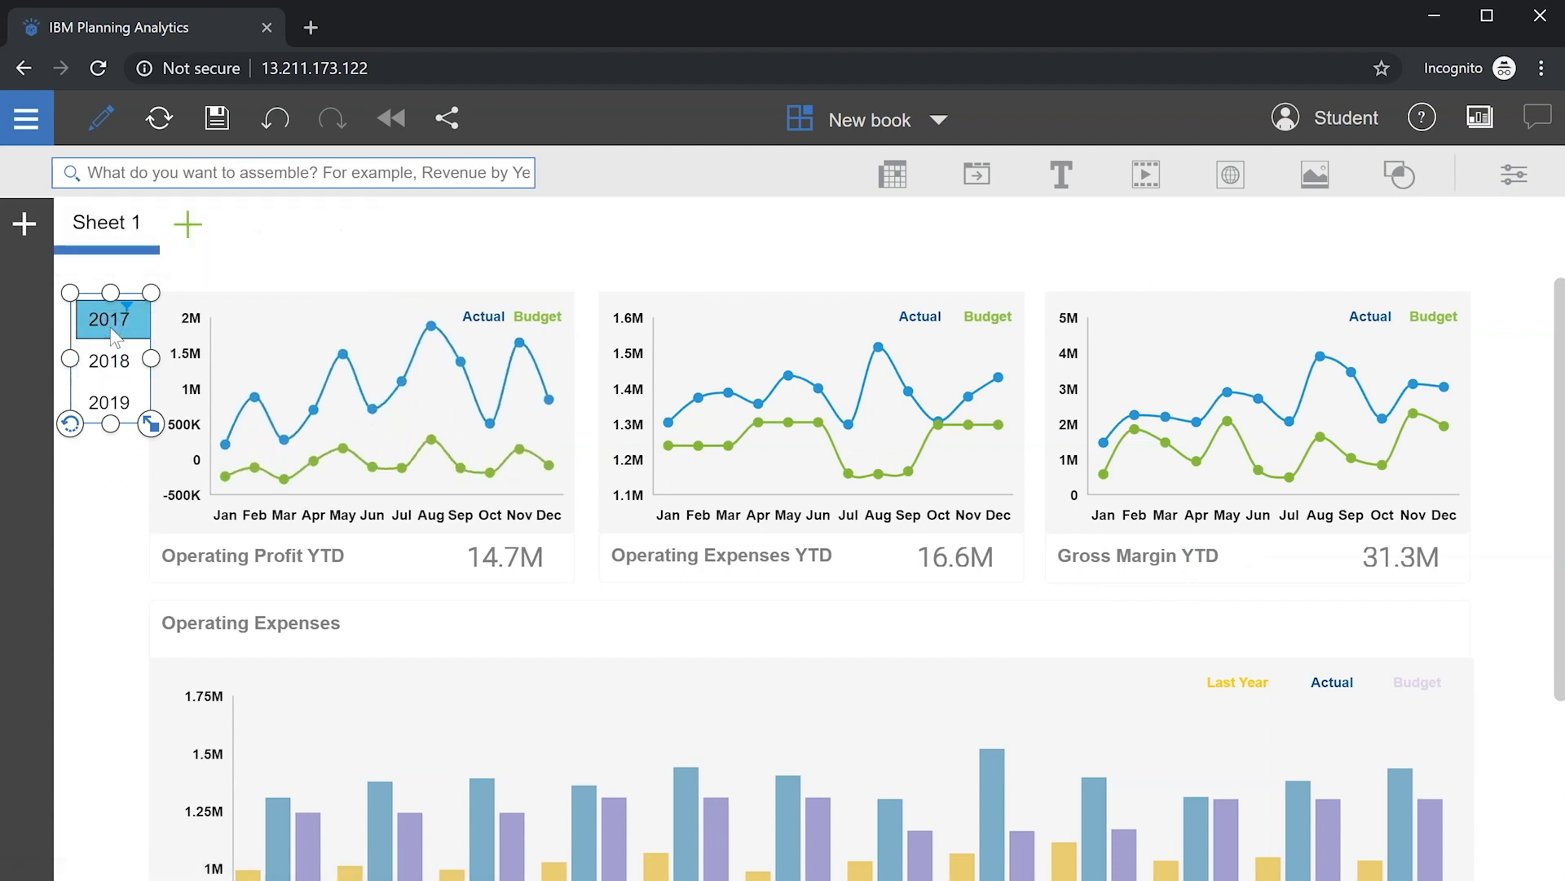
left_click(112, 404)
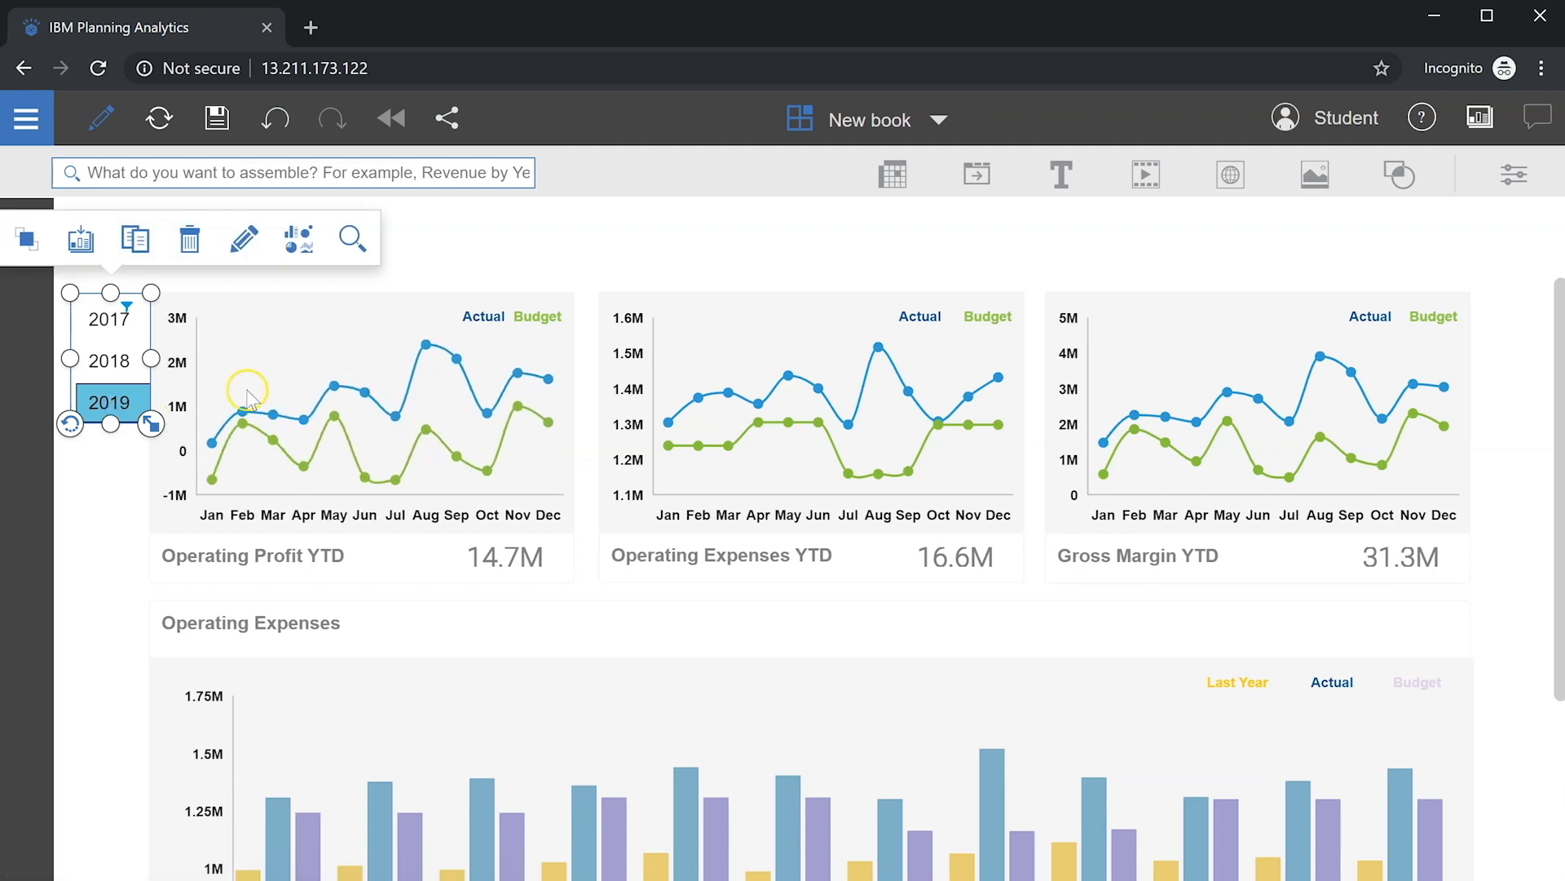
Step: Limit the Operating Expenses YTD and Gross Margin YTD charts to syncing on Year only
left_click(703, 342)
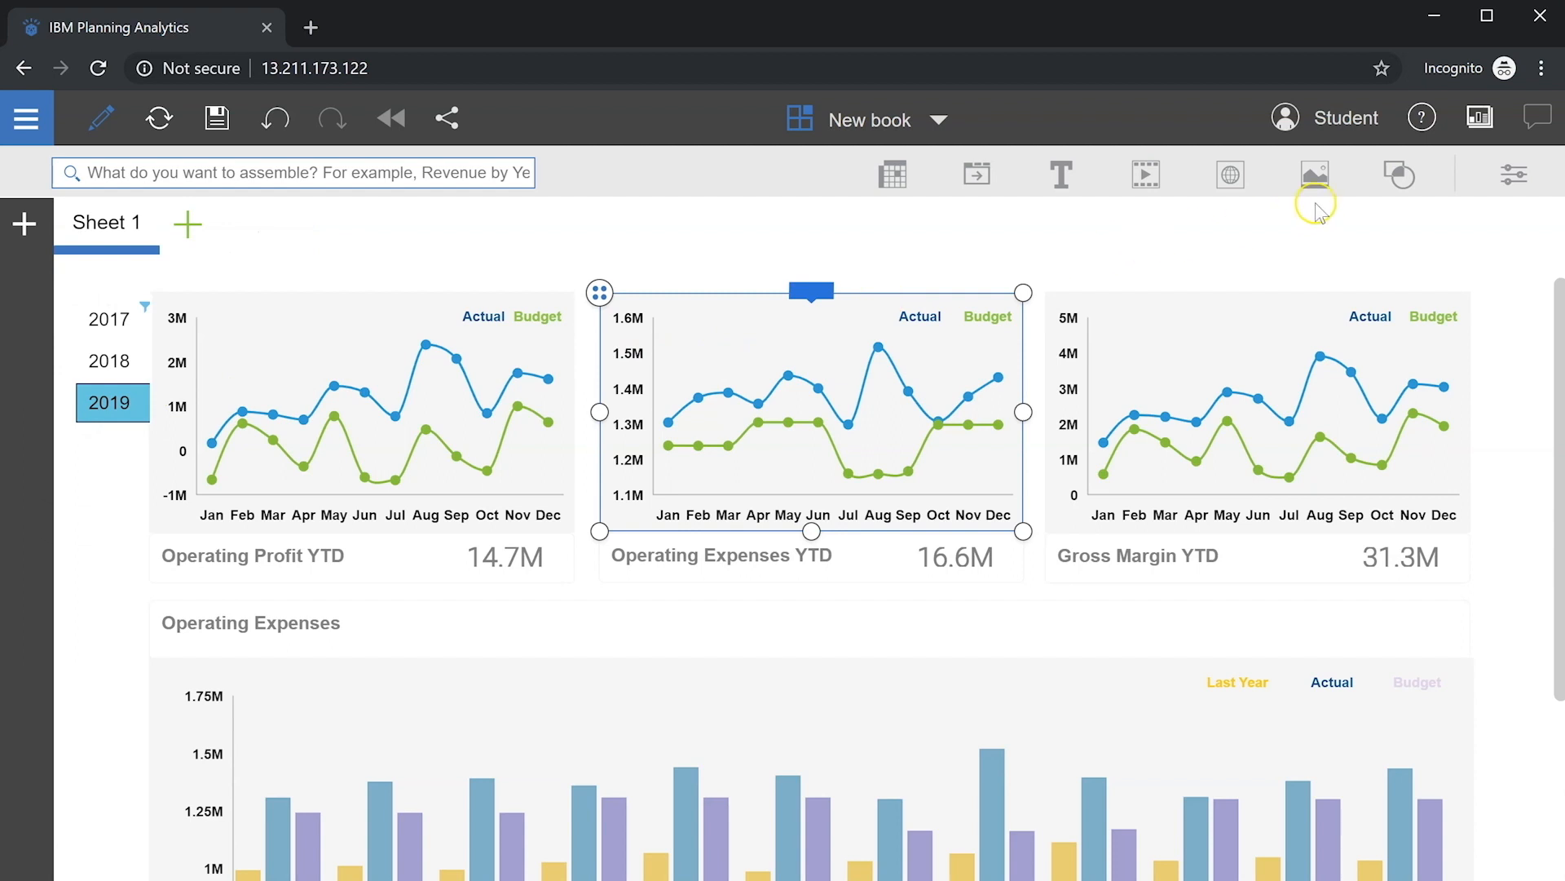
left_click(1514, 181)
left_click(1202, 395)
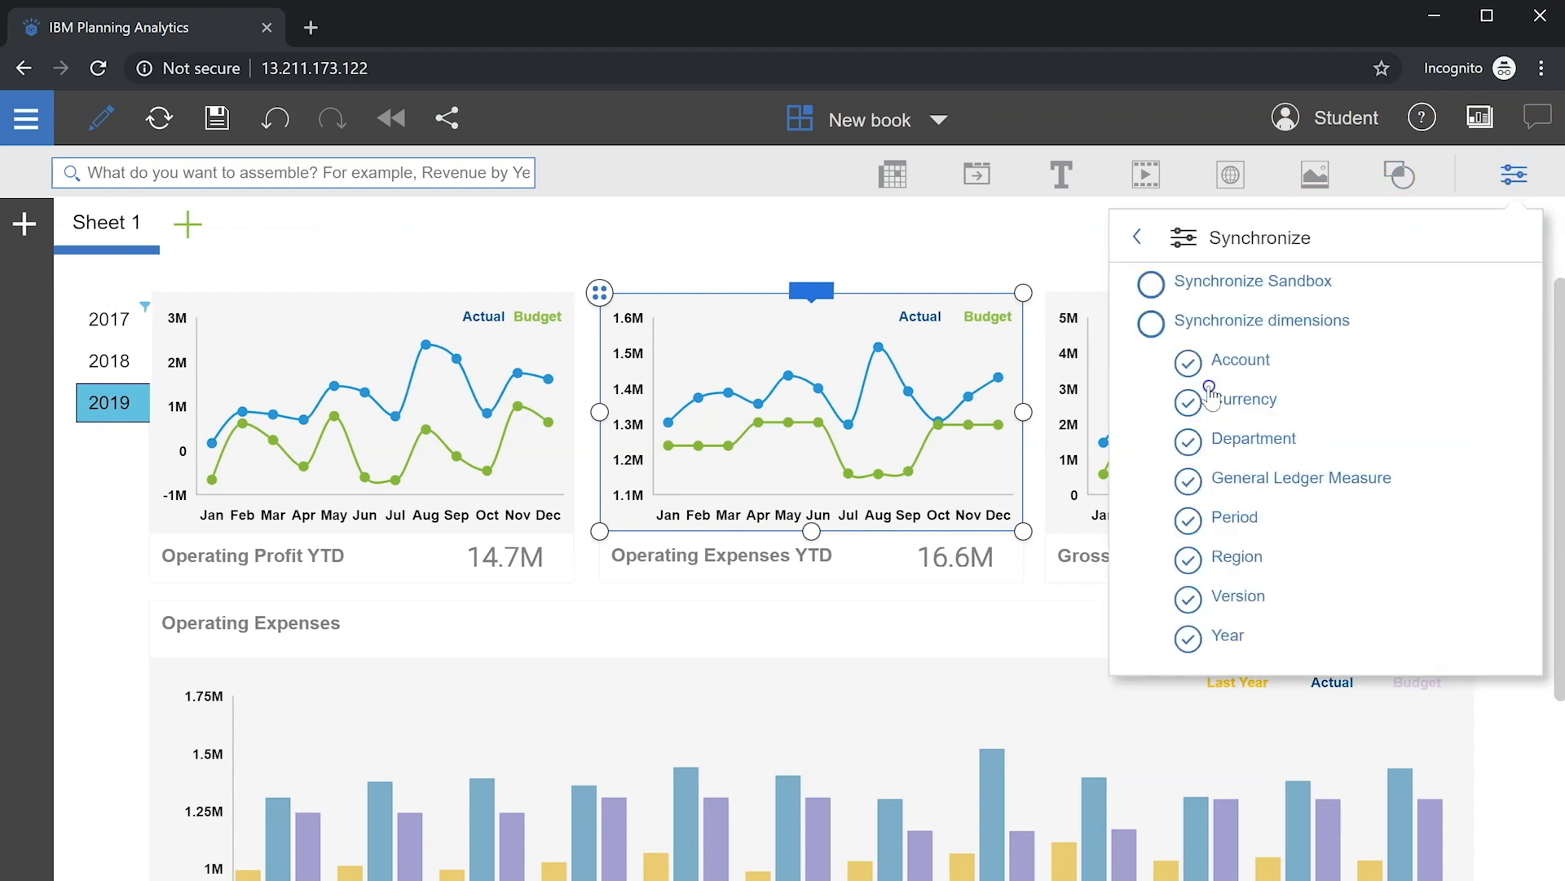
left_click(1188, 364)
left_click(1188, 403)
left_click(1188, 442)
left_click(1188, 481)
left_click(1188, 521)
left_click(1188, 560)
left_click(1188, 600)
left_click(1514, 174)
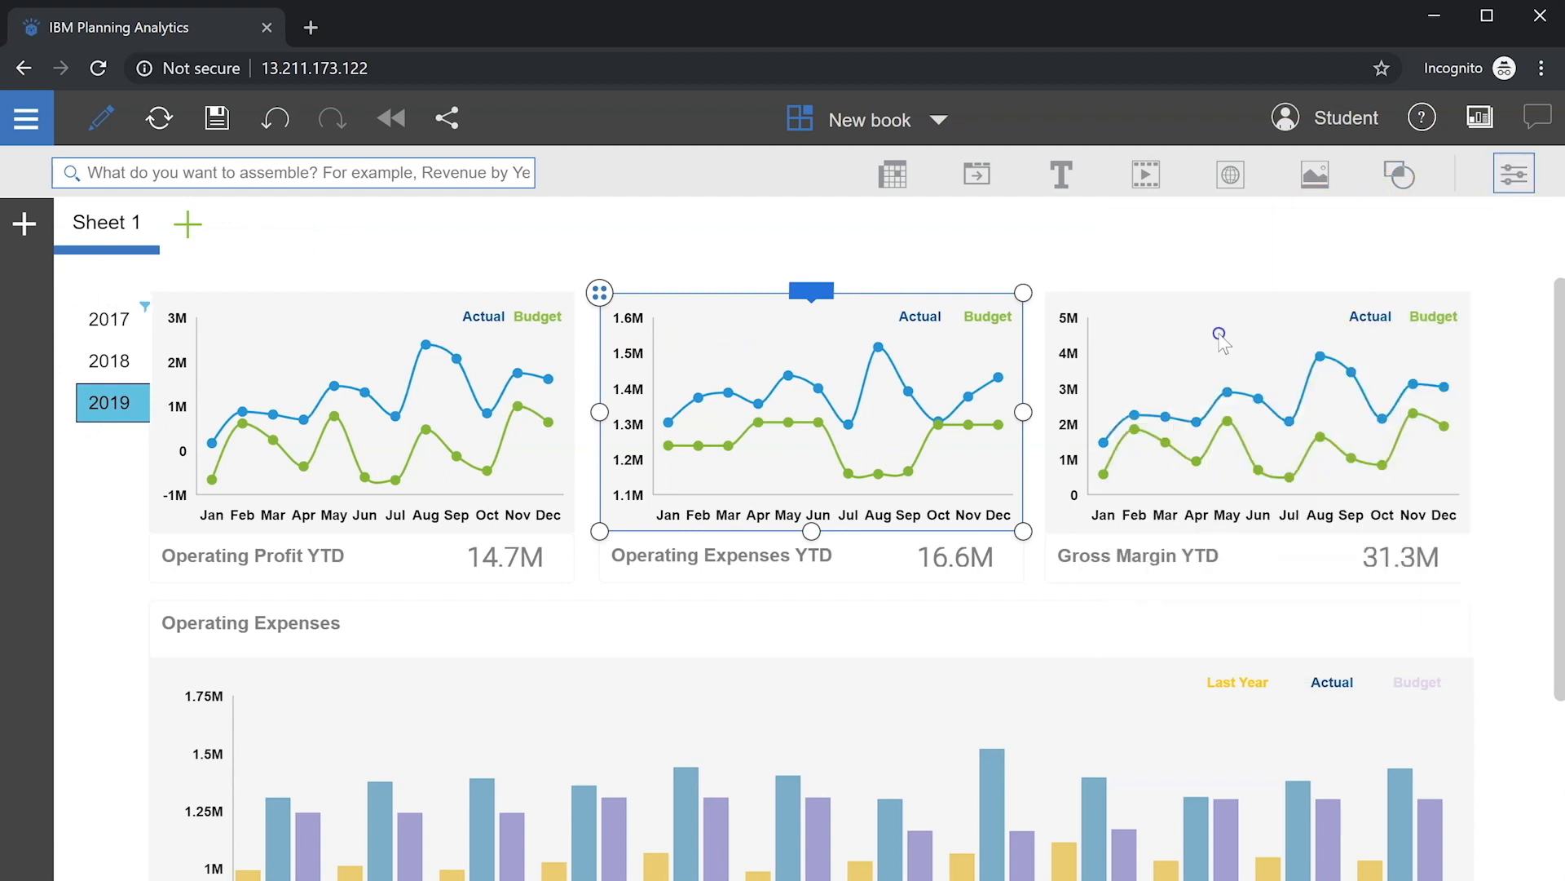
left_click(1188, 364)
left_click(1188, 403)
Step: Limit the 14.7M Operating Profit YTD value to syncing on Year only
left_click(1188, 441)
left_click(1188, 481)
left_click(1187, 521)
left_click(1188, 561)
left_click(1188, 599)
left_click(1514, 174)
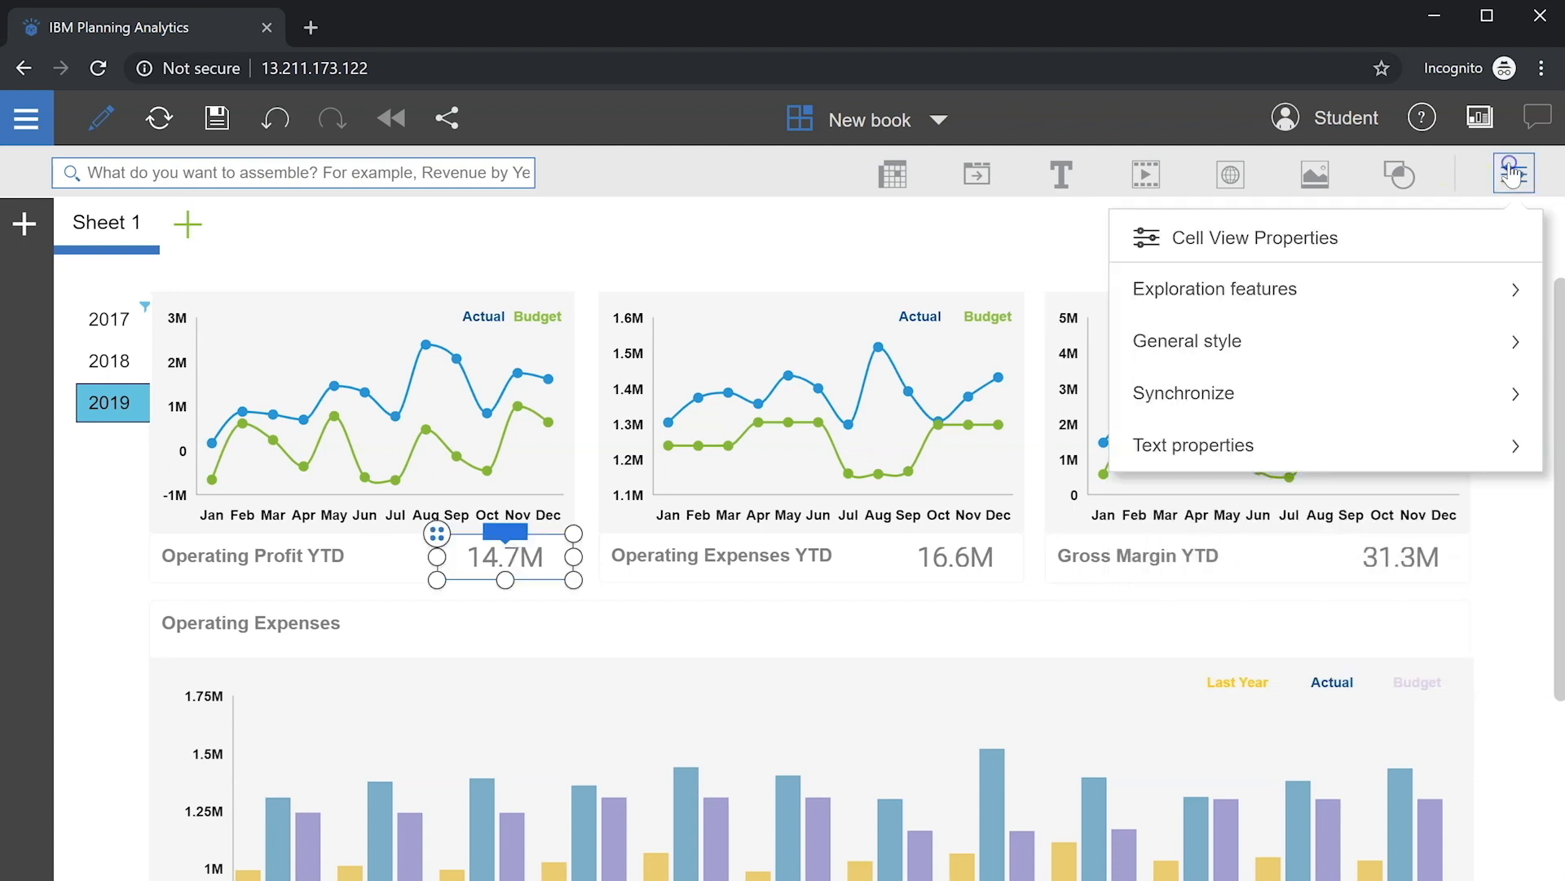
left_click(1188, 481)
Step: Limit the 16.6M Operating Expenses and 31.3M Gross Margin values to syncing on Year
left_click(1188, 521)
left_click(1188, 560)
left_click(1151, 323)
left_click(1514, 174)
left_click(956, 557)
left_click(1514, 174)
left_click(1260, 393)
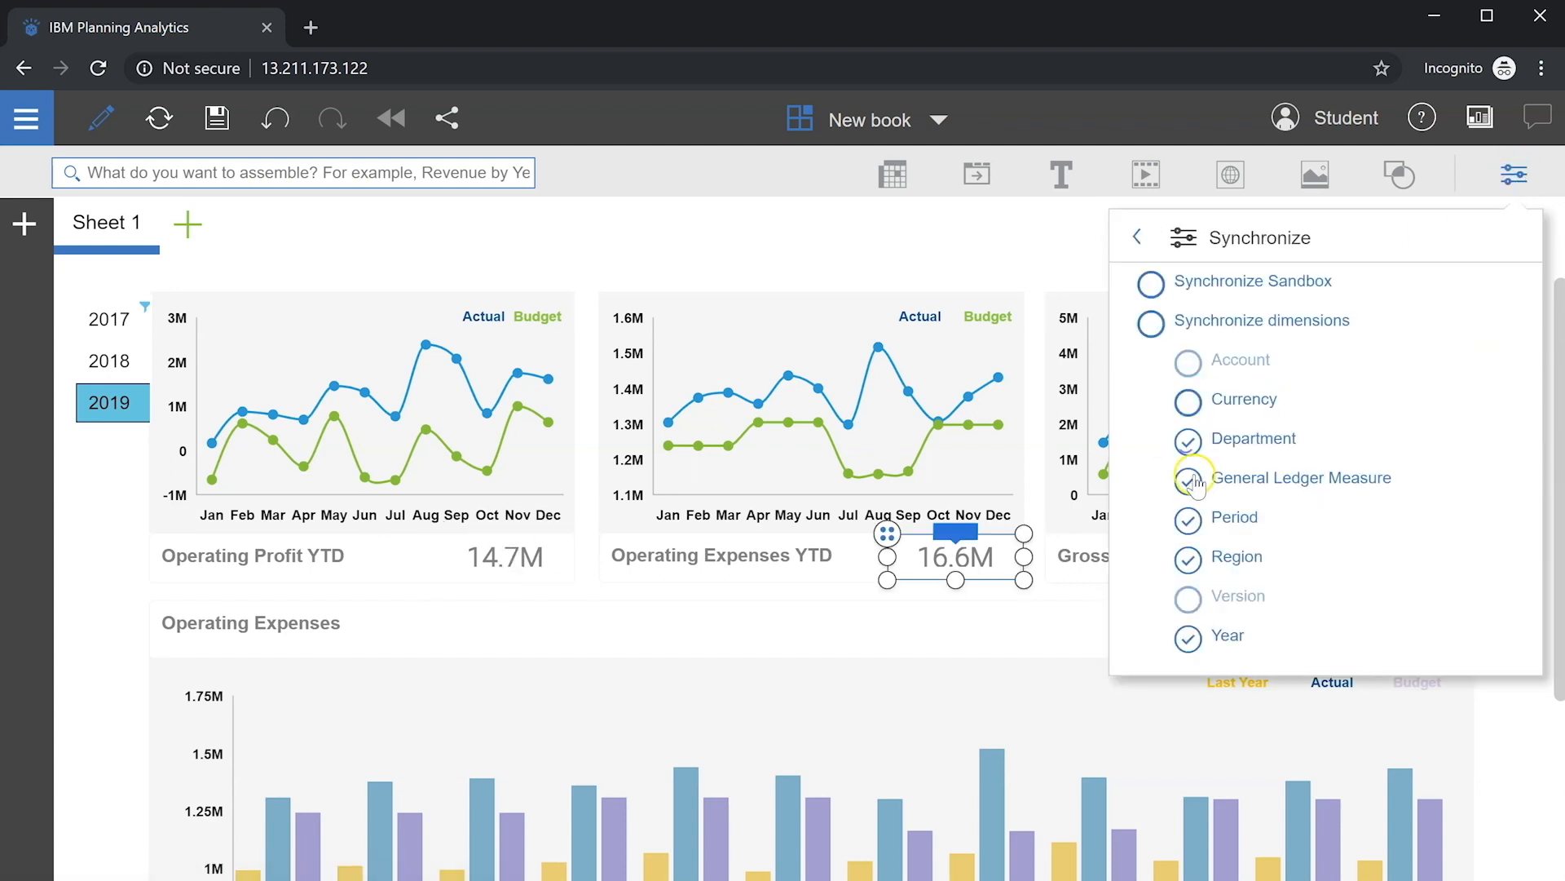
left_click(1514, 174)
left_click(1400, 557)
left_click(1514, 175)
left_click(1188, 521)
left_click(1188, 560)
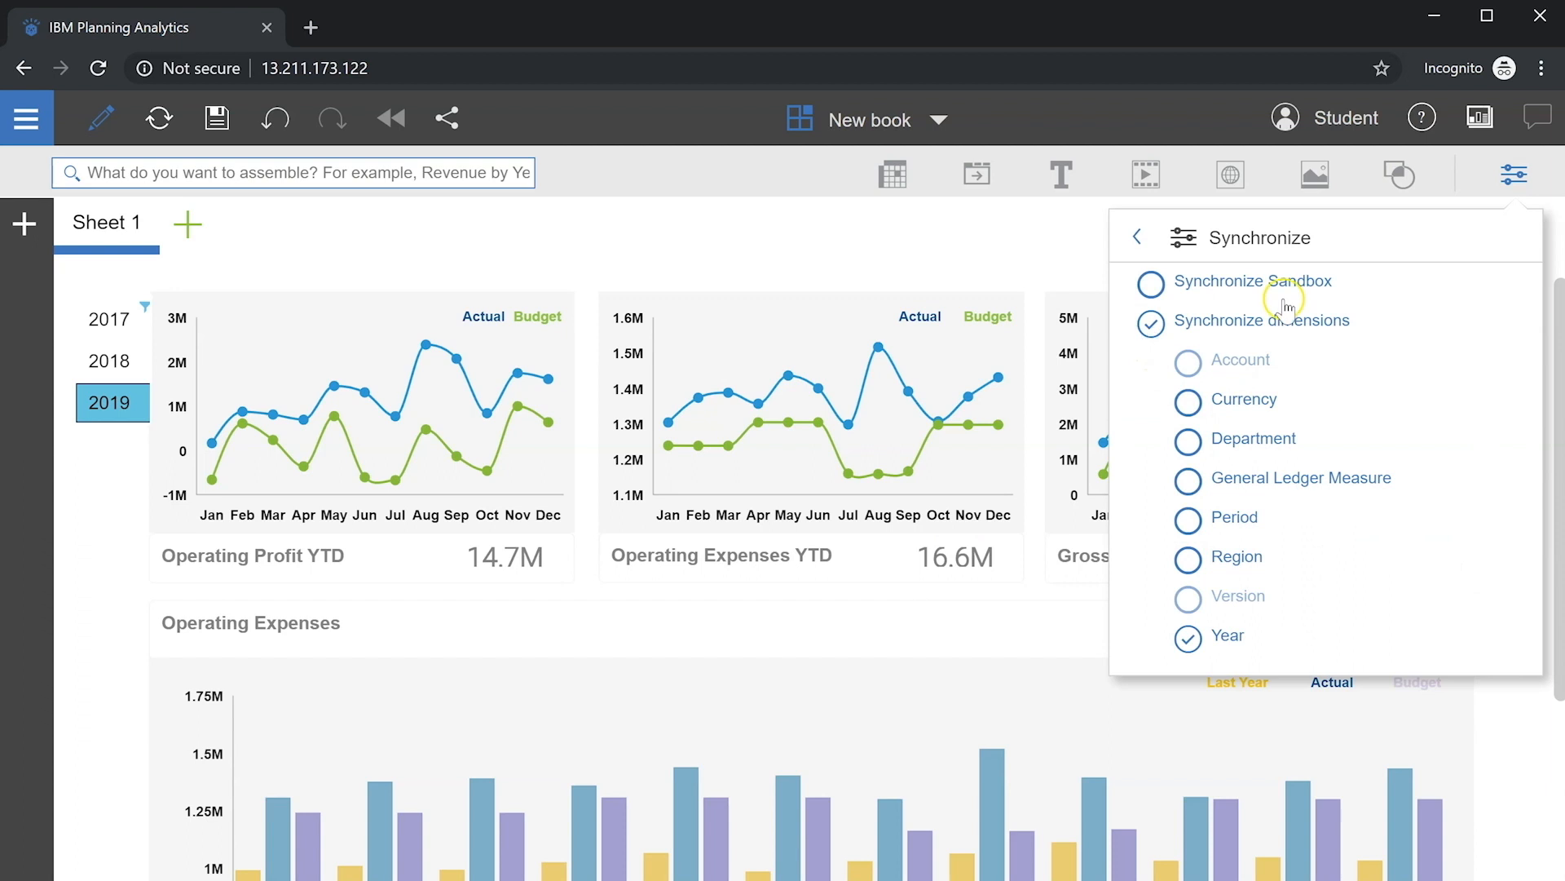
Step: Turn on dimension syncing for the Operating Expenses bar chart, restricted to Year
left_click(1514, 175)
scroll(884, 741, "down", 4)
left_click(885, 740)
left_click(1514, 174)
left_click(1265, 393)
left_click(1188, 363)
left_click(1187, 403)
left_click(1188, 599)
left_click(1151, 324)
left_click(1514, 175)
left_click_drag(1558, 481, 1556, 269)
left_click(125, 502)
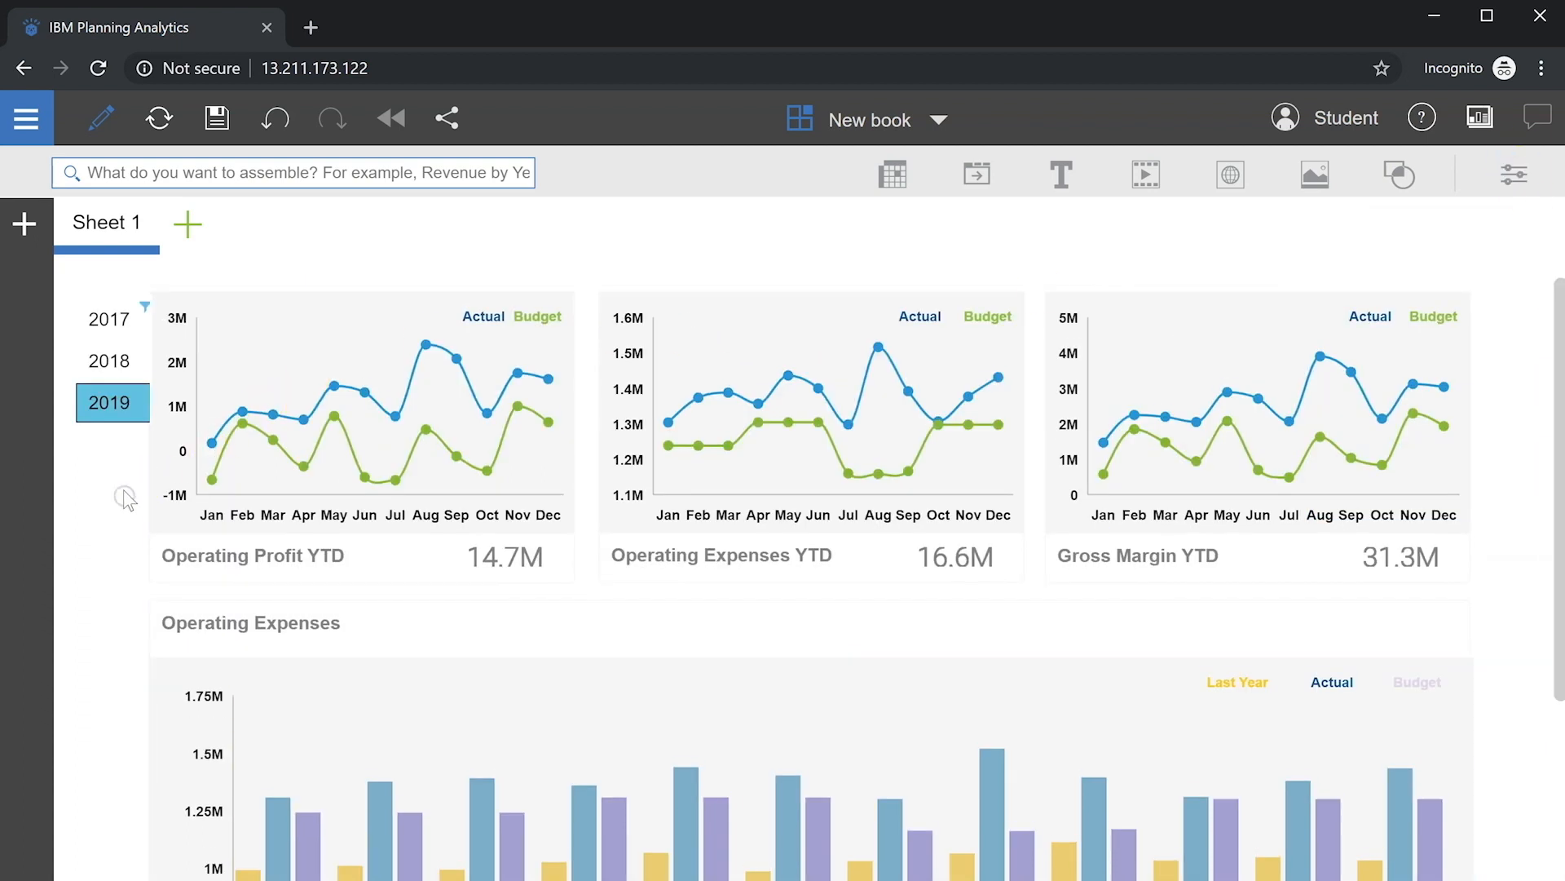
Step: Test the synchronized dashboard by switching the year to 2018, 2017, 2018, then 2019
left_click(113, 368)
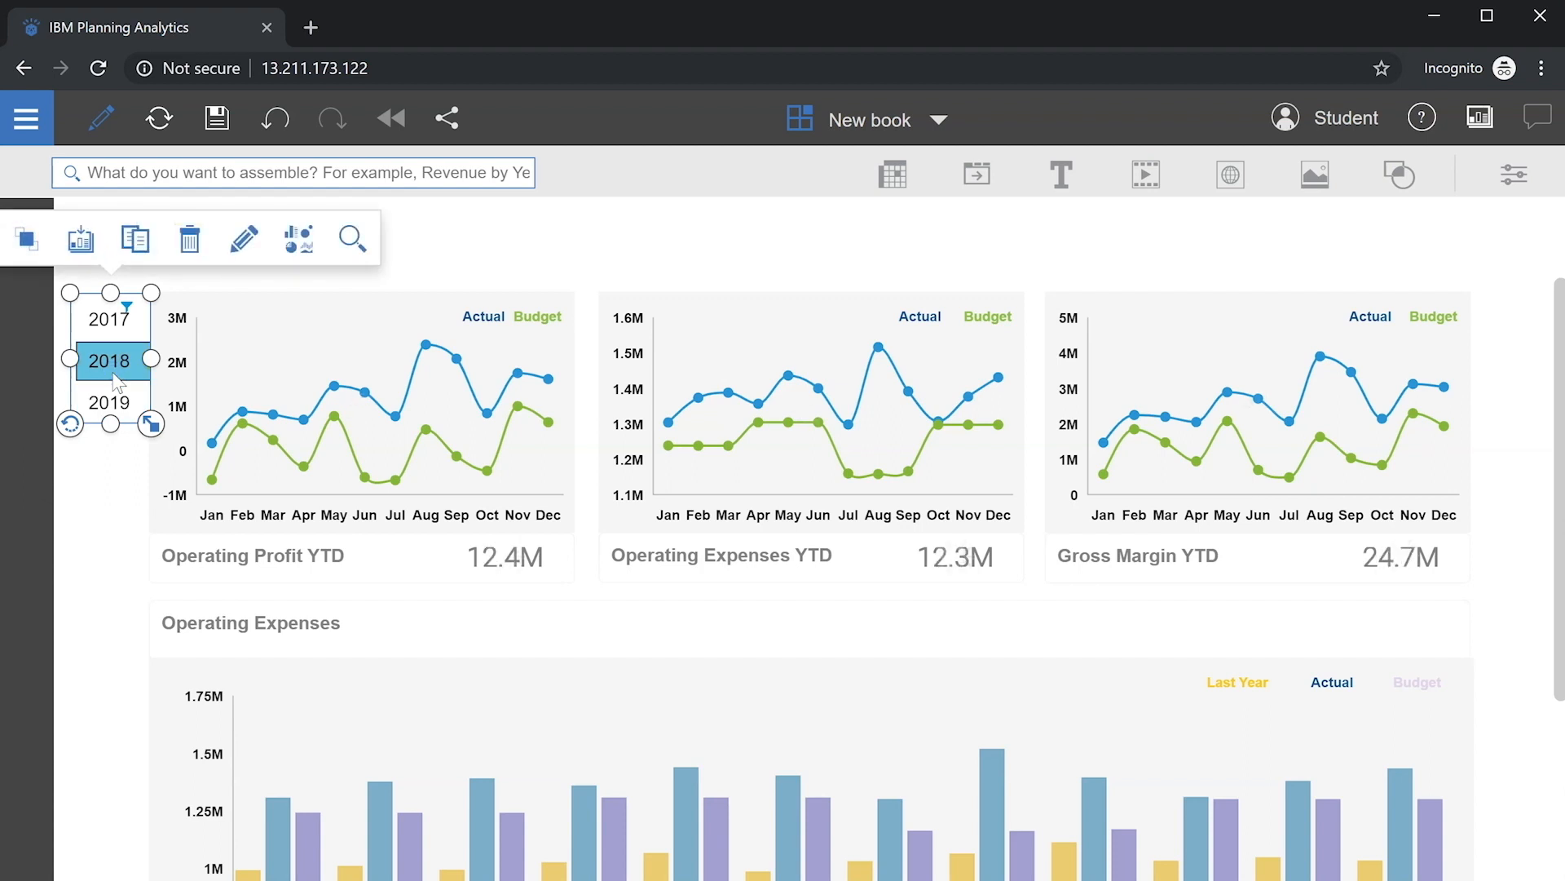
left_click(104, 326)
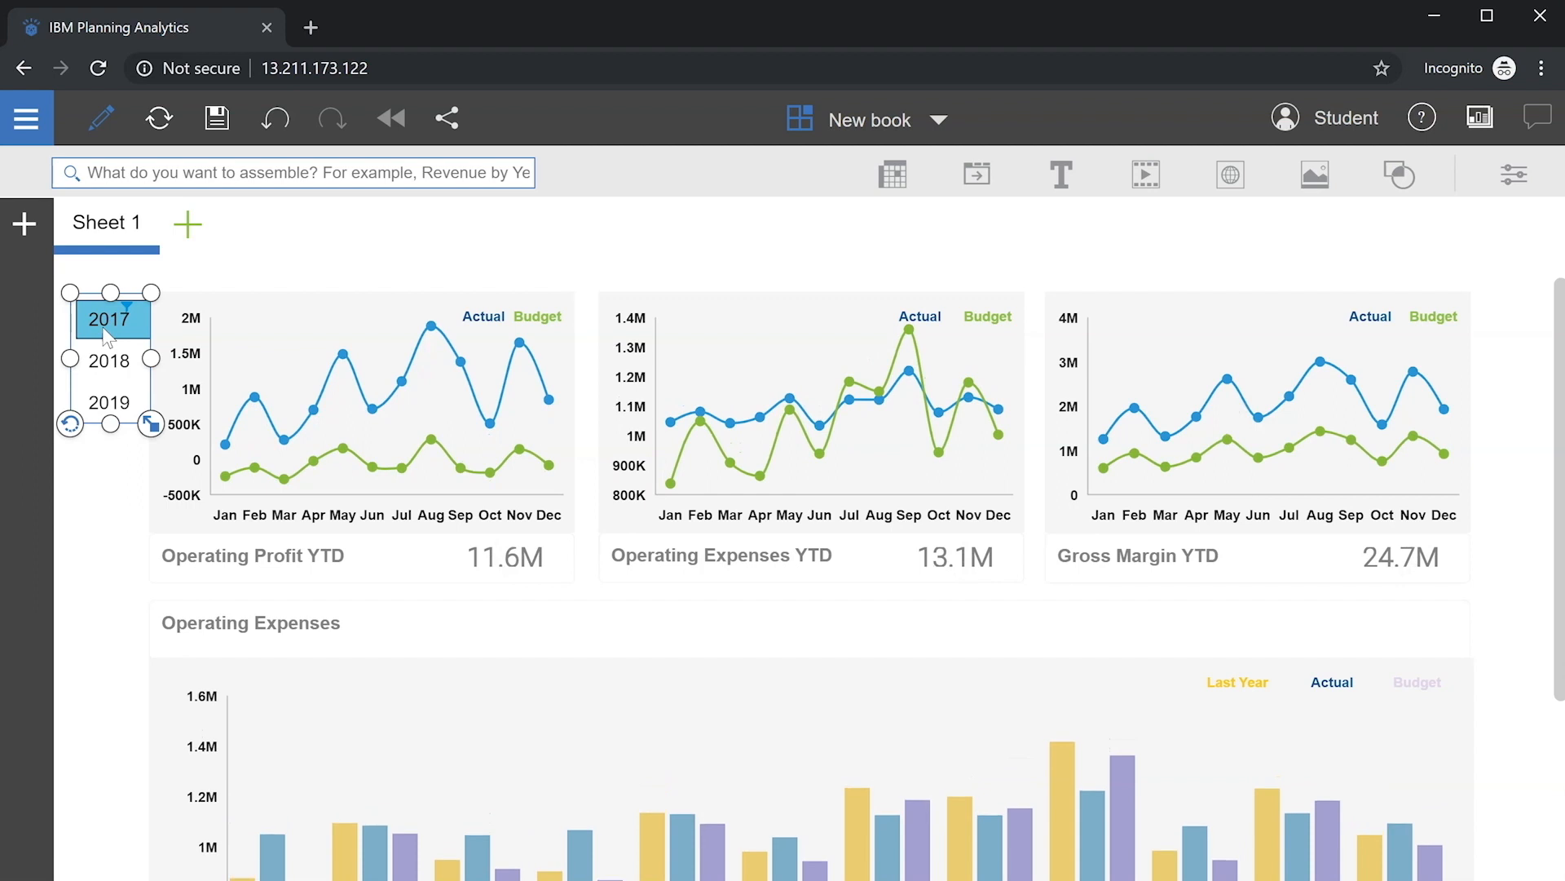
left_click(111, 362)
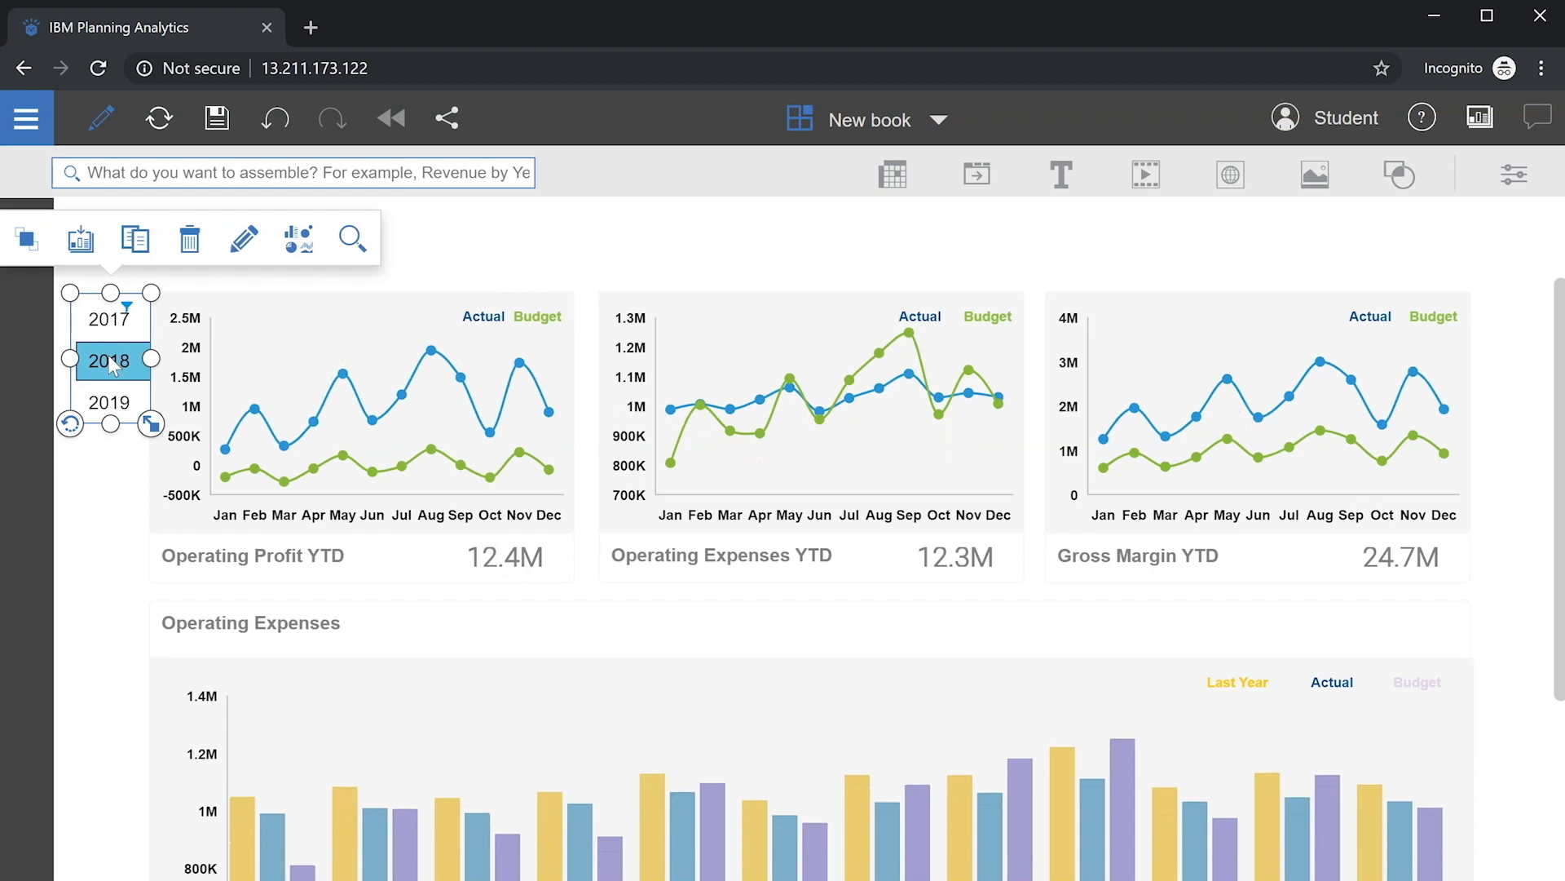
left_click(110, 399)
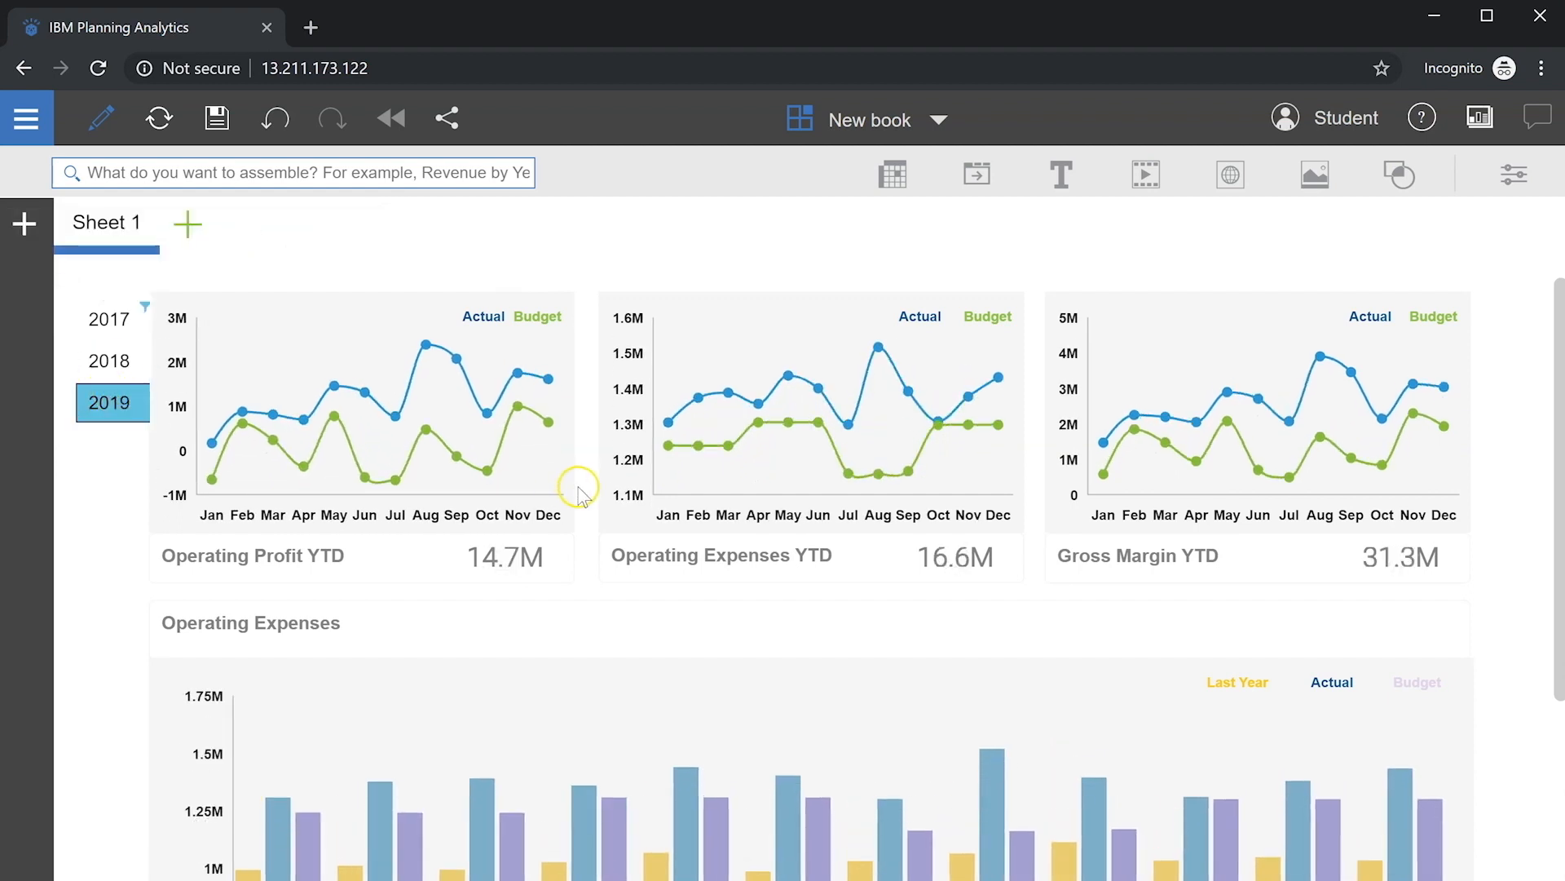
Step: Rename the Sheet 1 tab to 'Dashboard'
double_click(109, 228)
type("Dashboar")
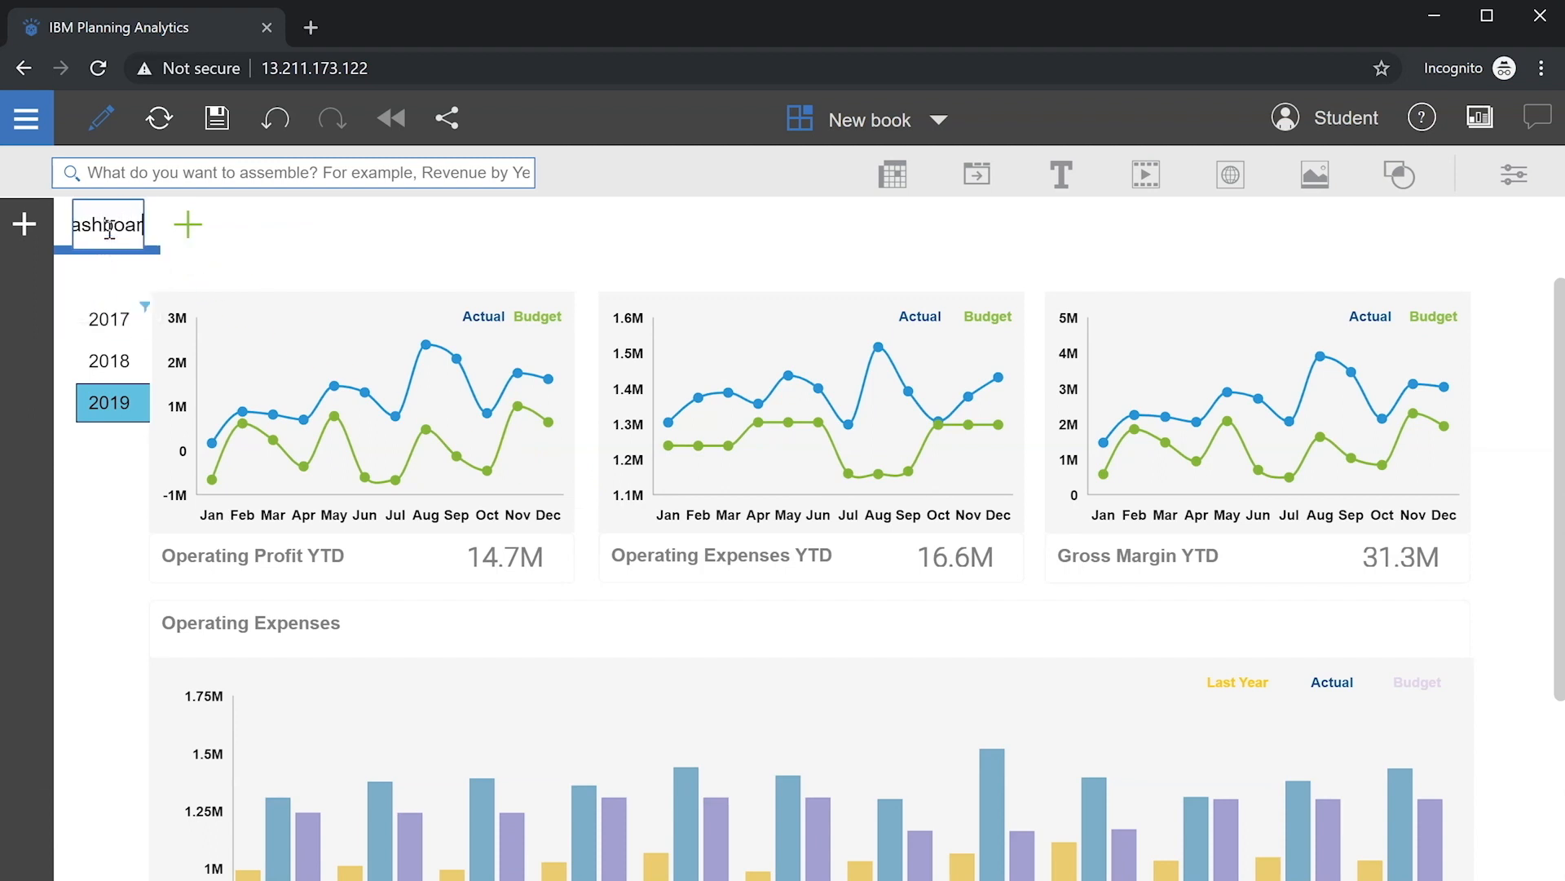
left_click(265, 222)
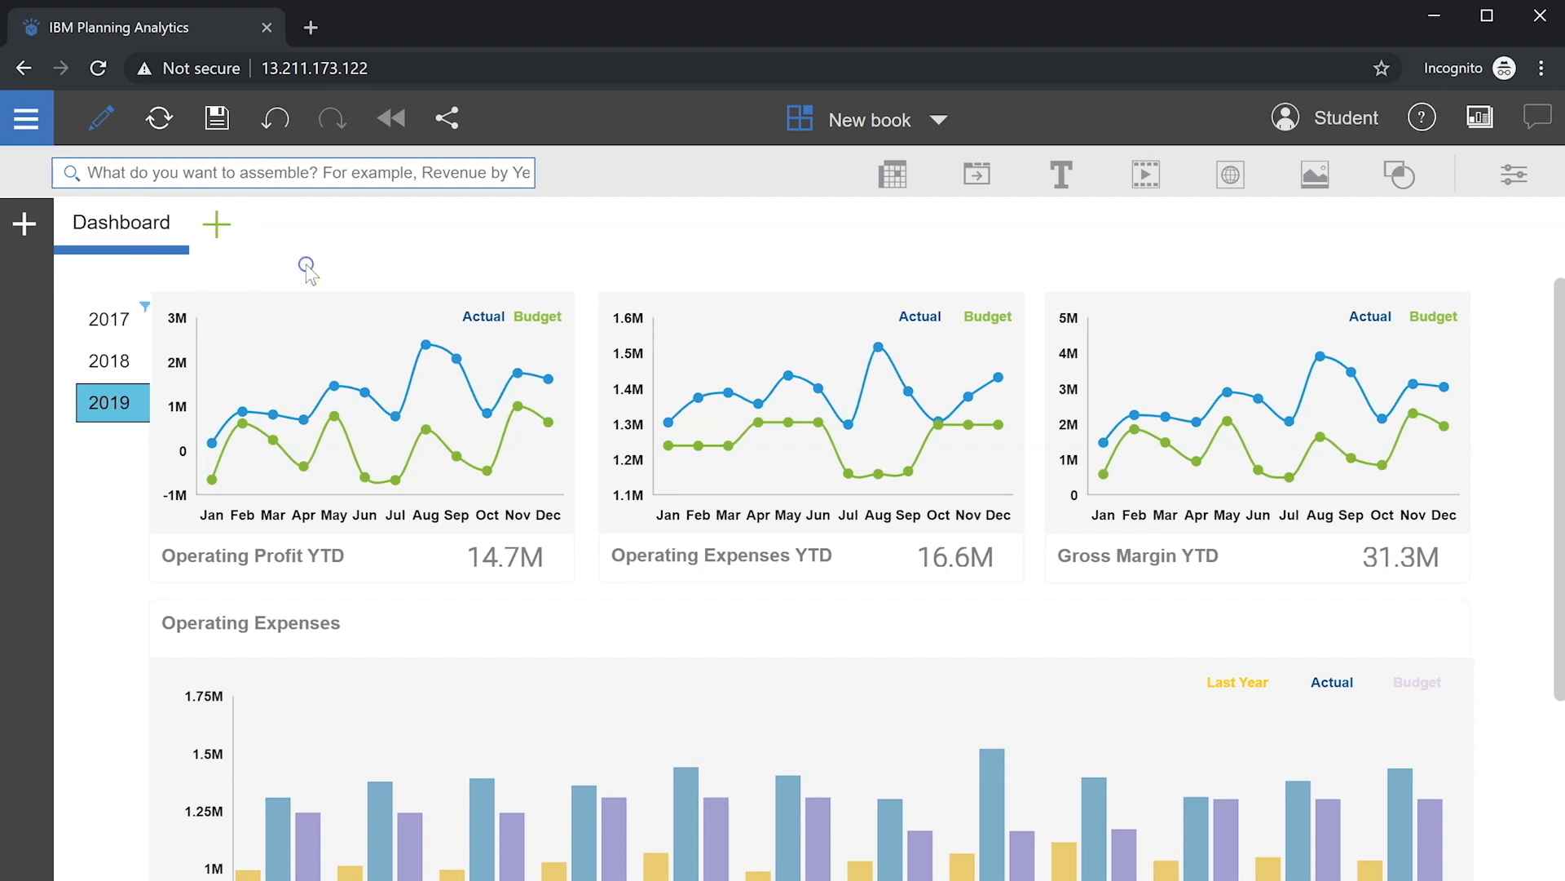
Step: Save the book as 'Financial Dashboard' in the Shared folder
left_click(214, 120)
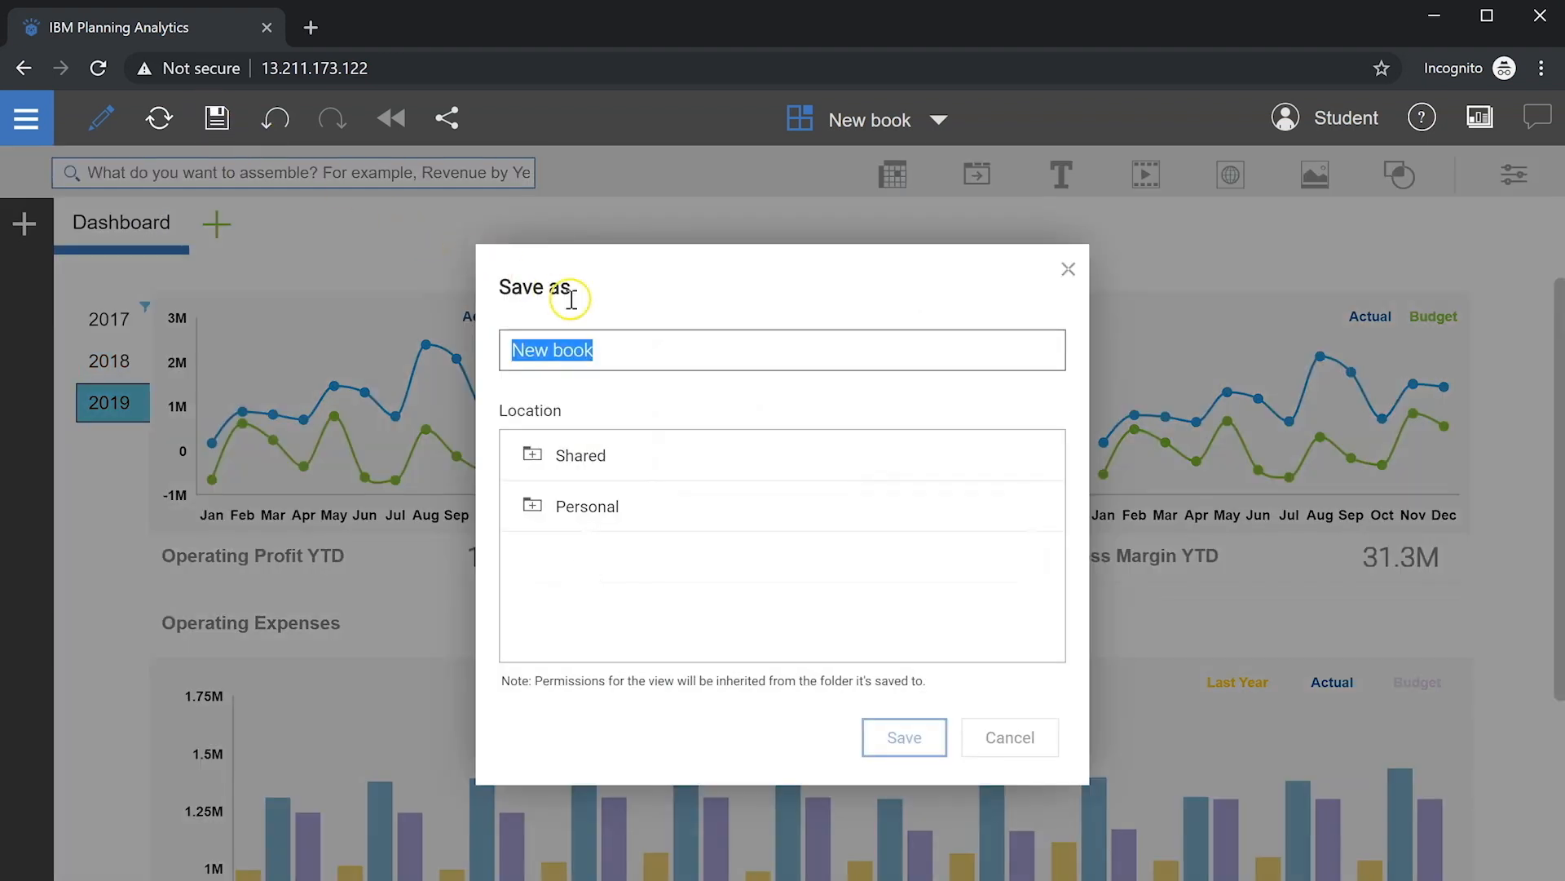
type("Financia")
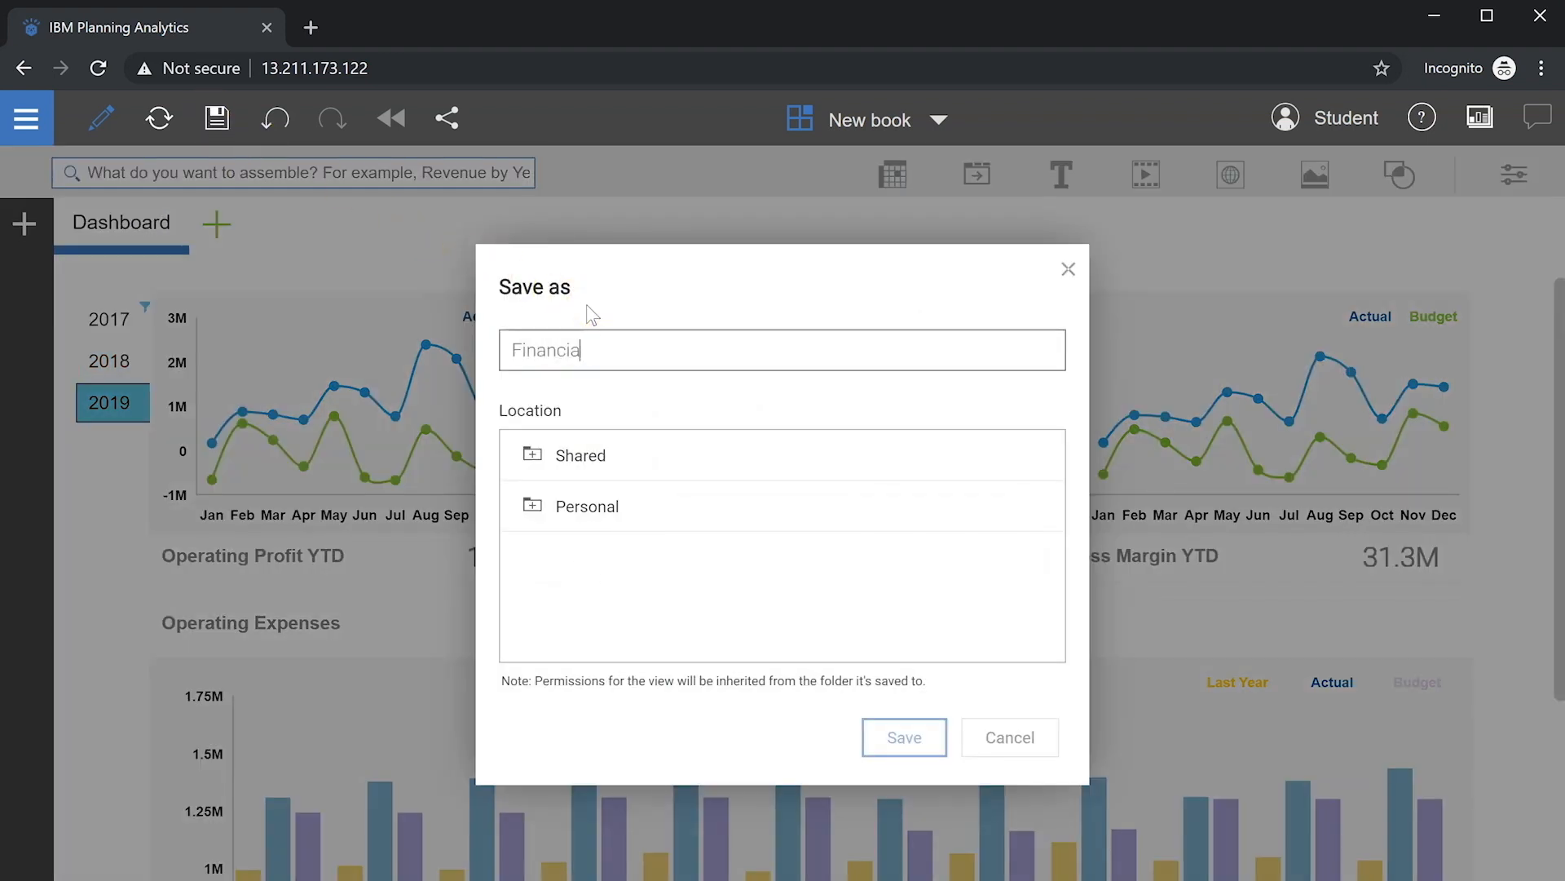
type("l Dashboard")
left_click(904, 735)
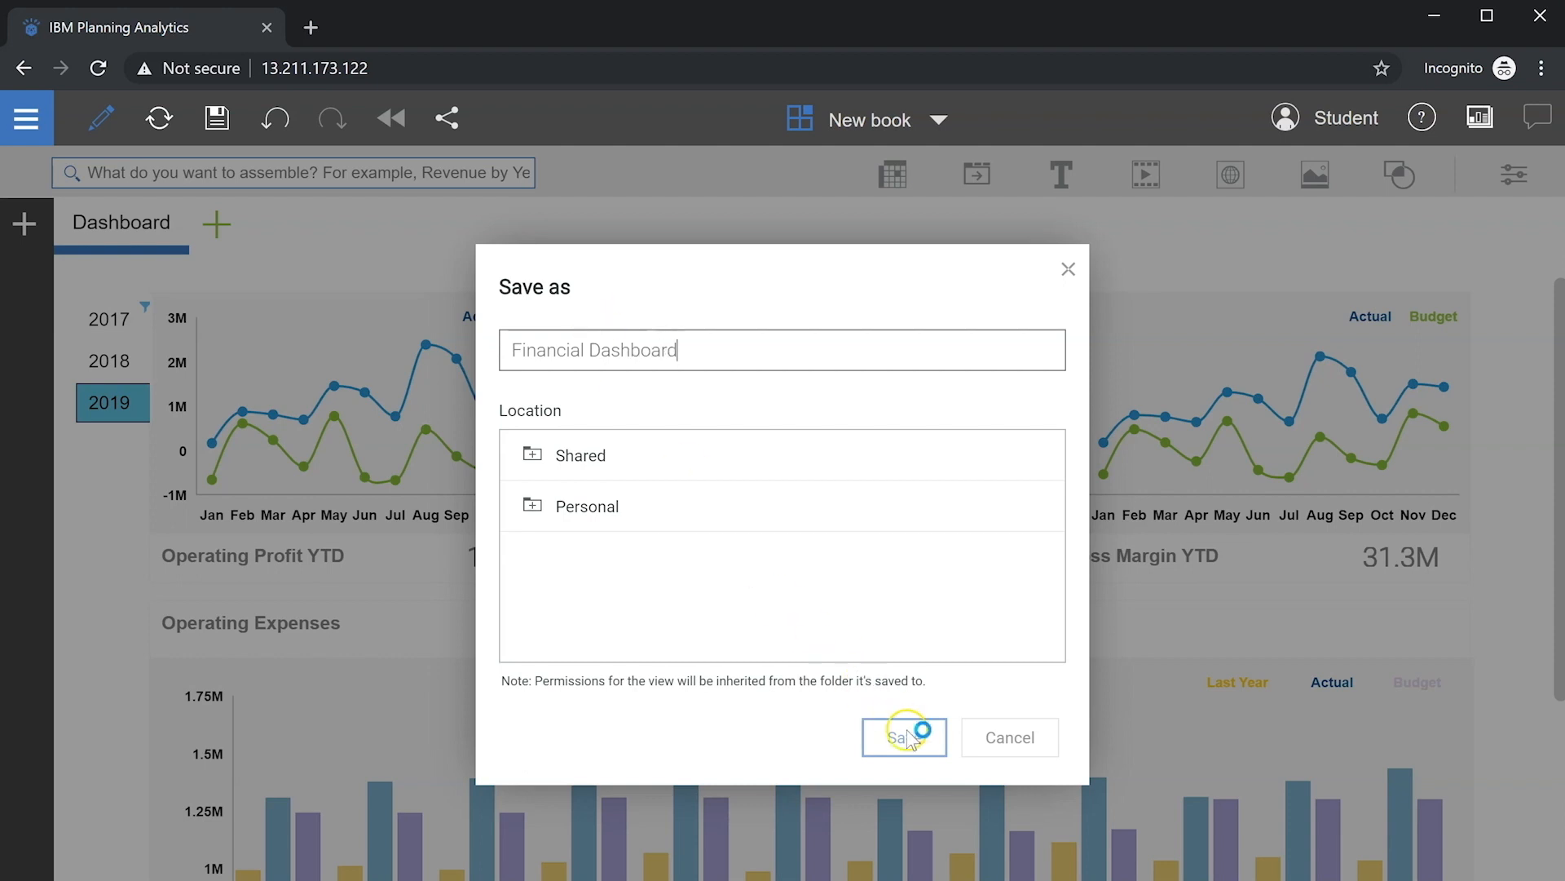
left_click(613, 453)
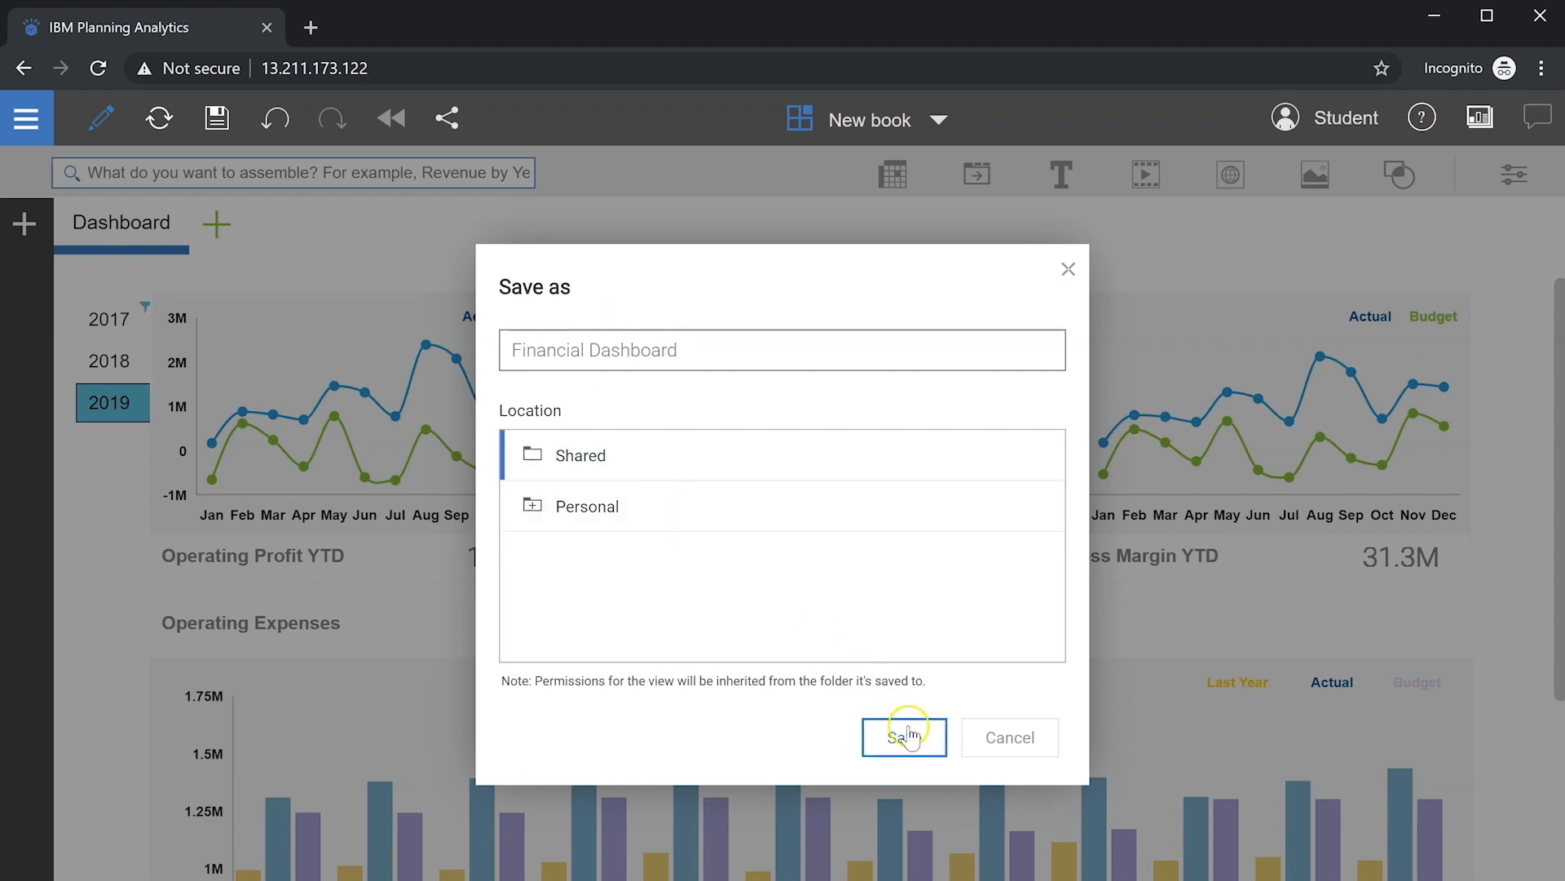
left_click(907, 736)
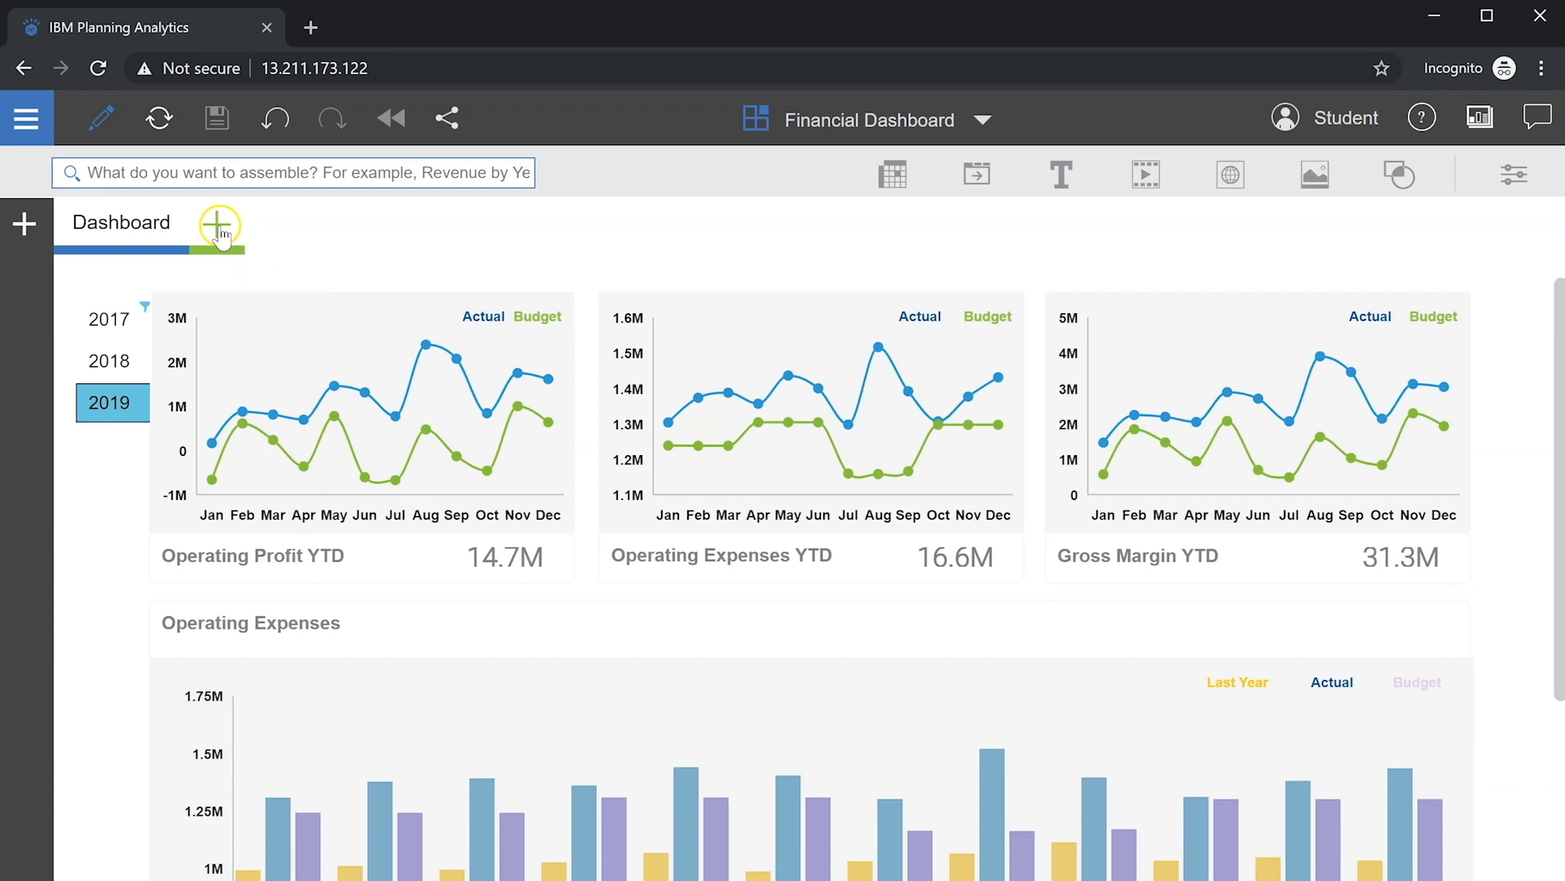
Step: Add a new freeform sheet to the book and name it 'Analysis'
left_click(218, 228)
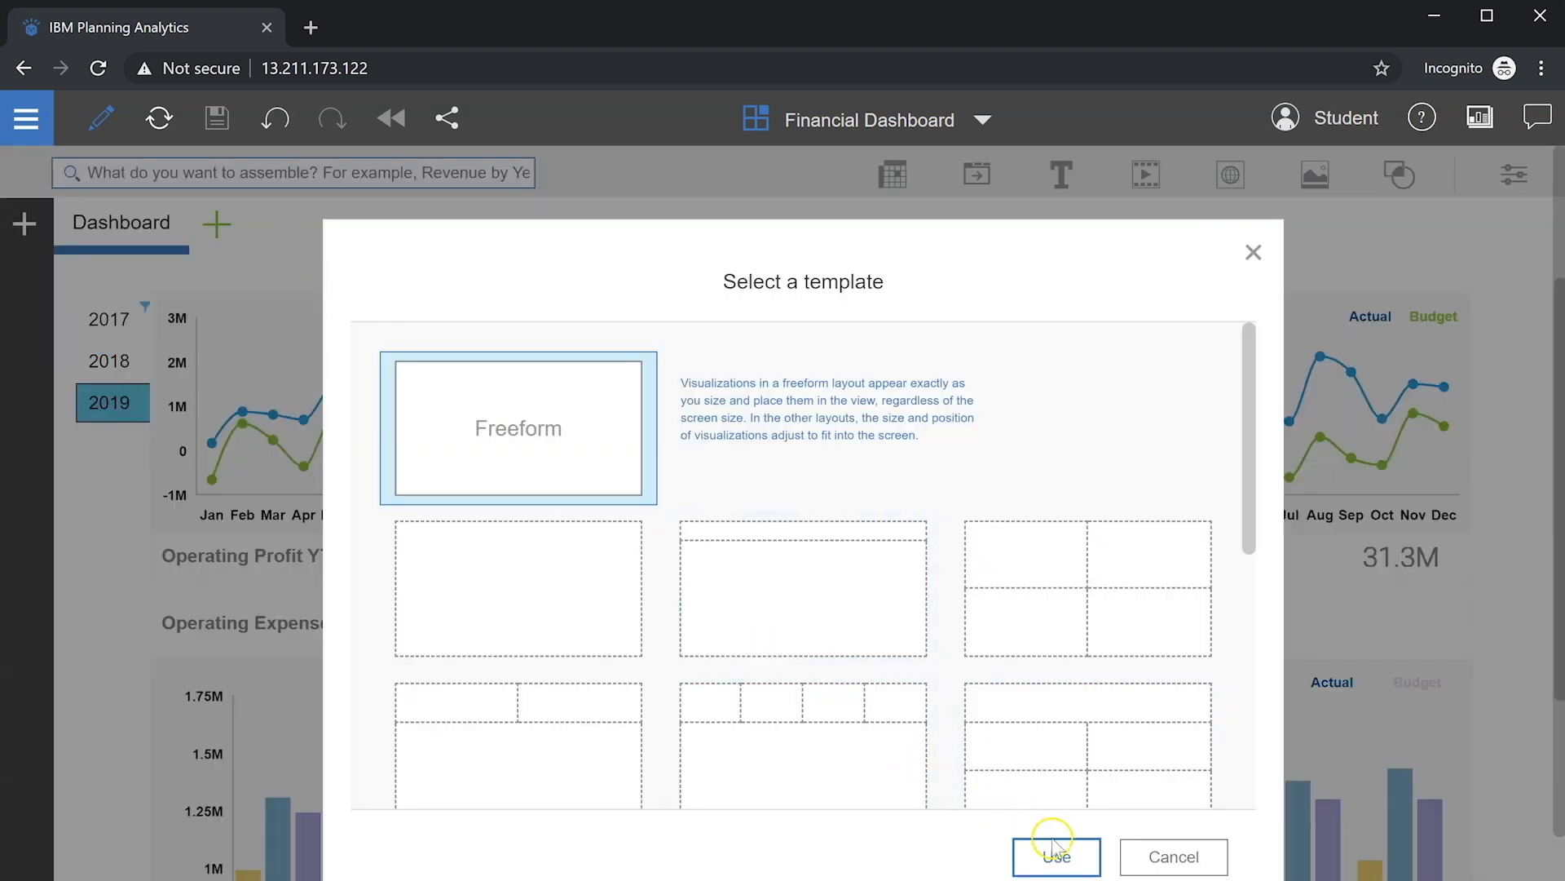
left_click(1053, 854)
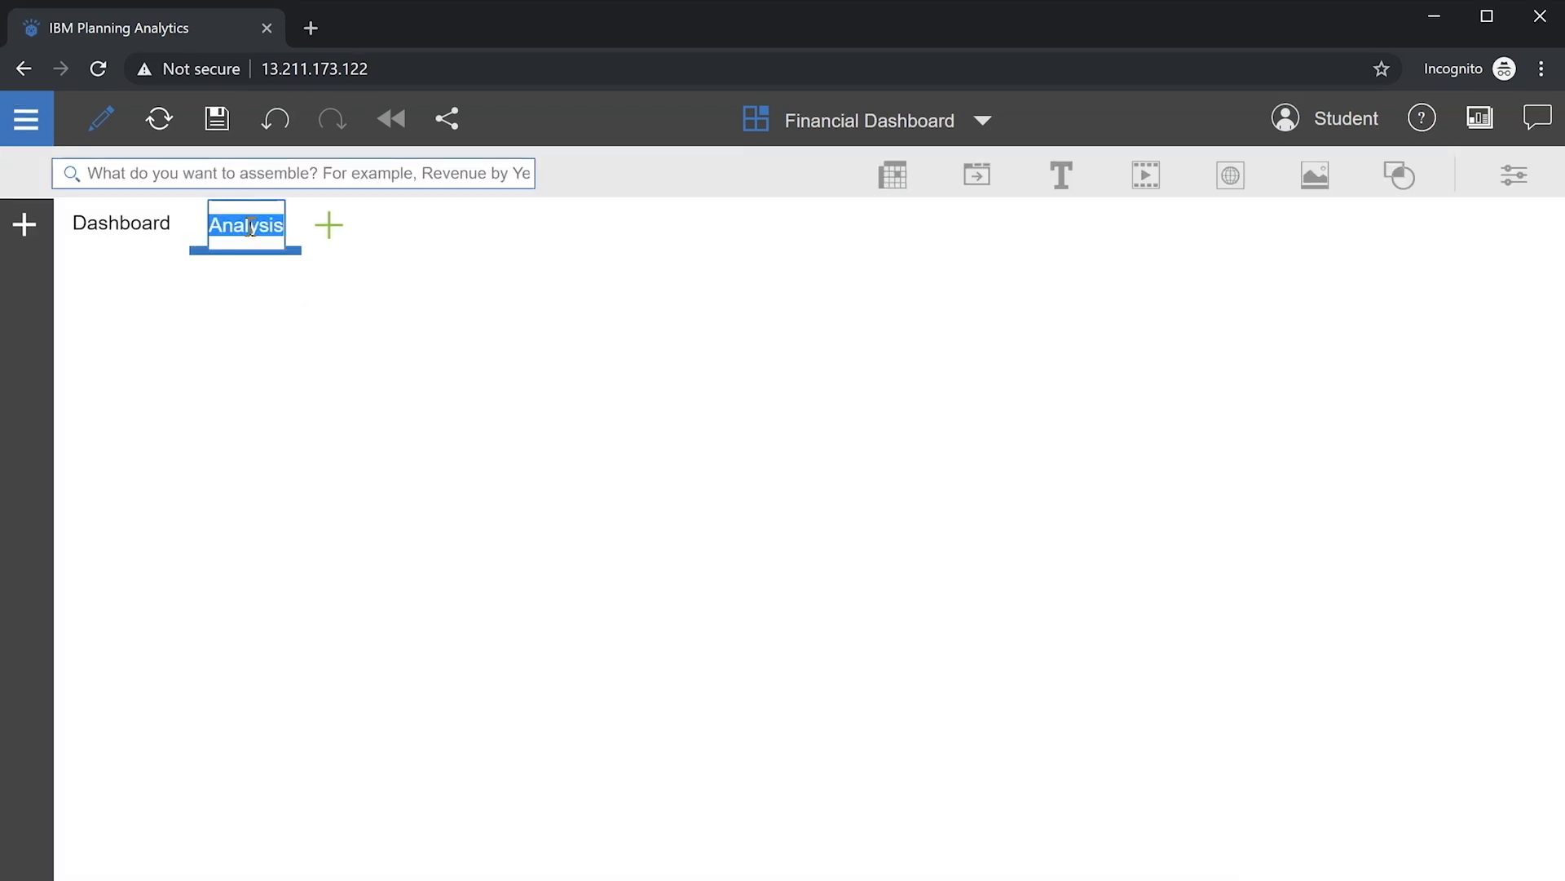
type("Sheet 1")
key("Return")
double_click(252, 229)
type("Analysis")
key("Return")
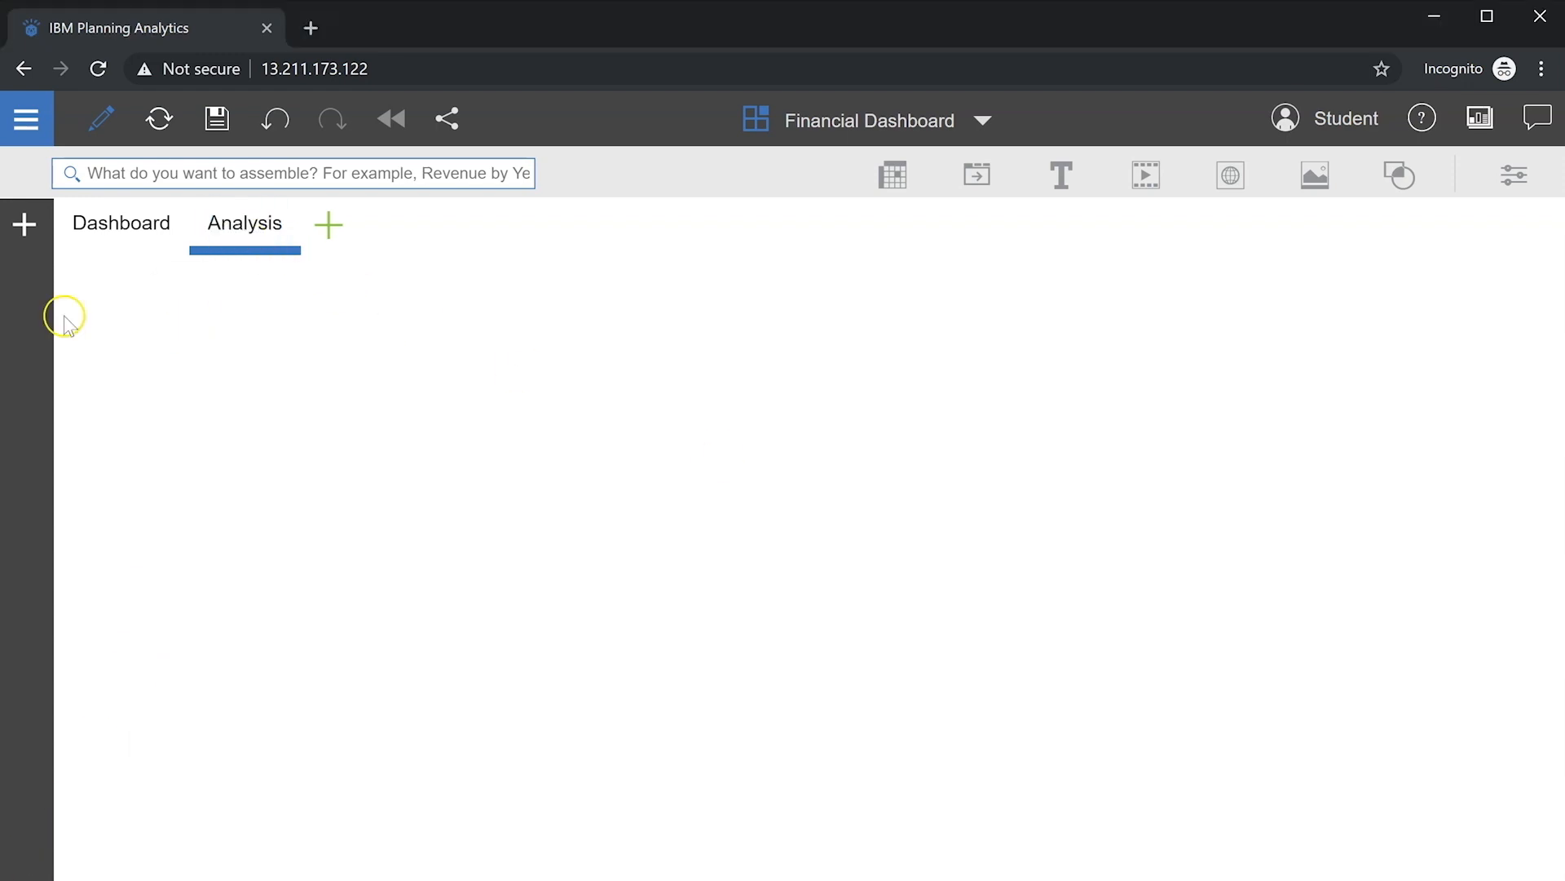
Step: Add the Operating Profit view, moving Version to context, Account to rows and Period to columns
left_click(23, 223)
right_click(269, 700)
left_click(363, 728)
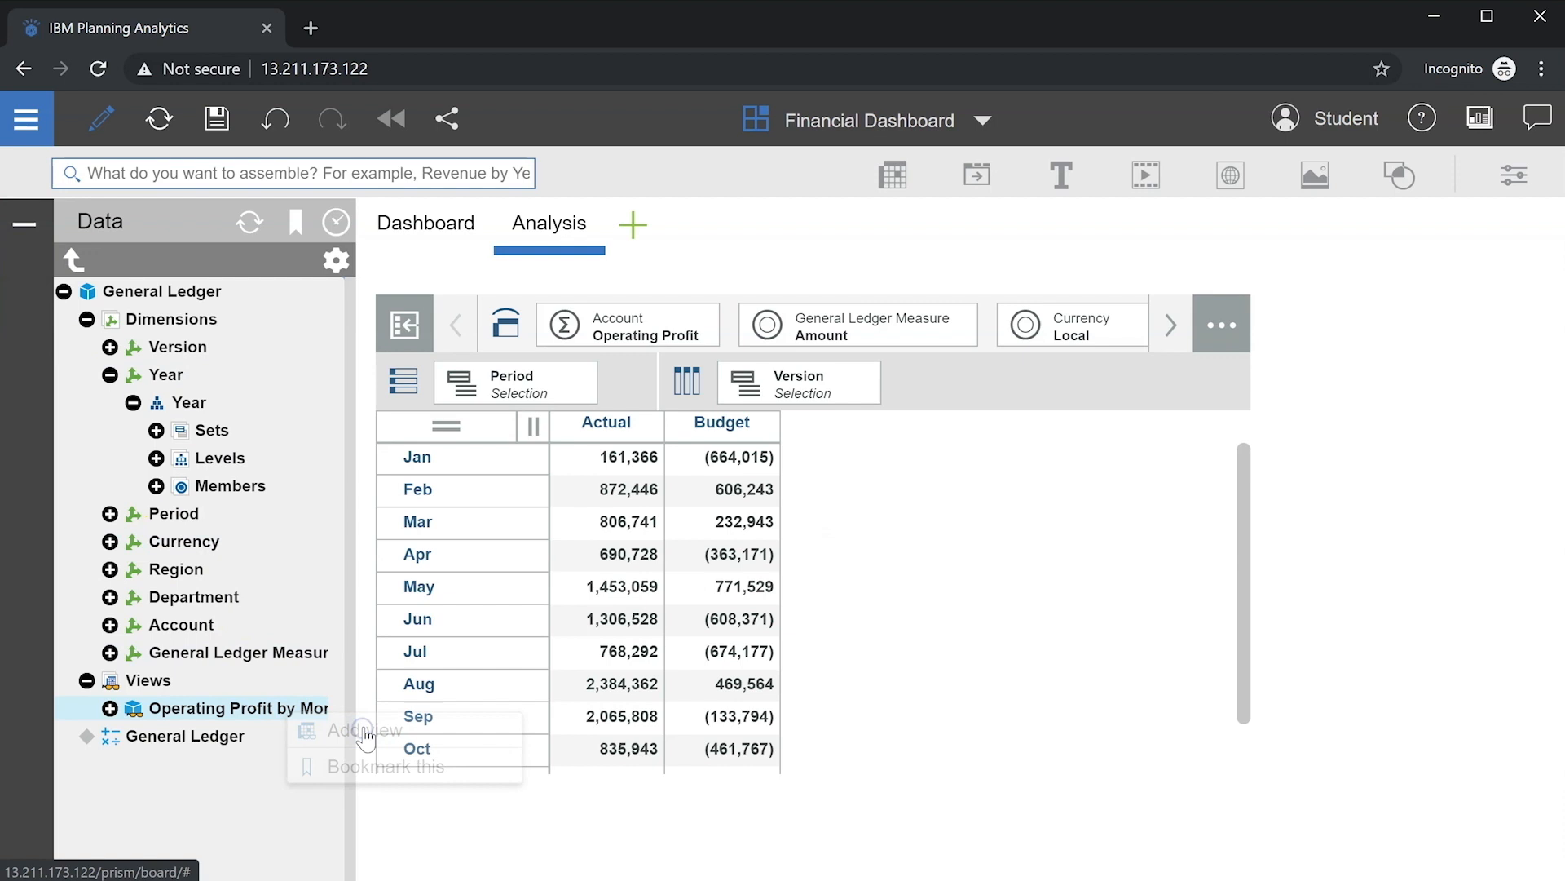
left_click(32, 235)
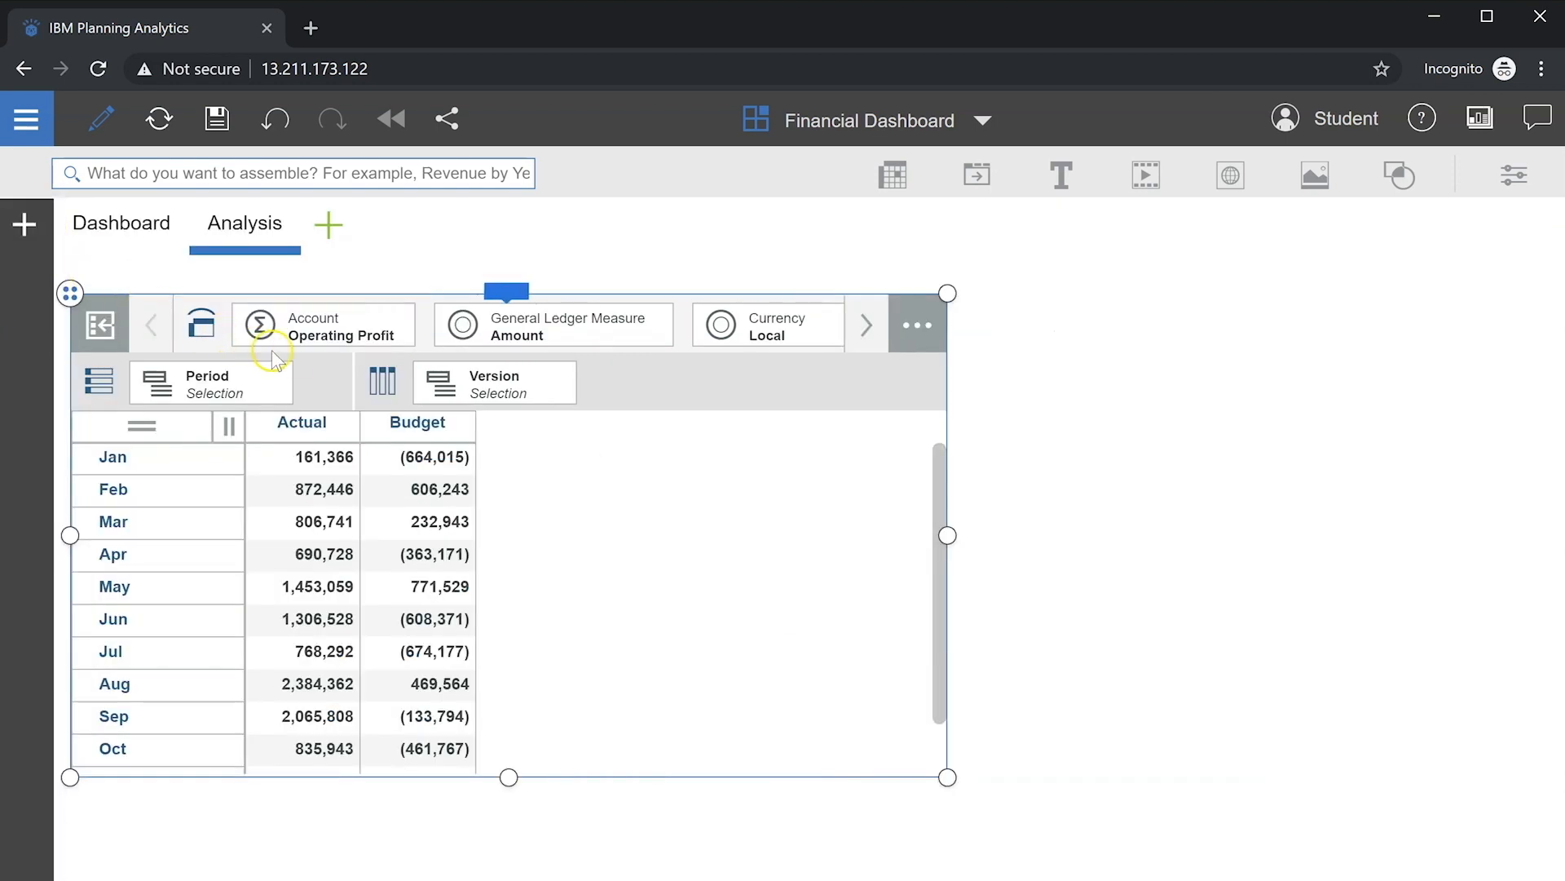
left_click(447, 385)
left_click_drag(450, 385, 341, 391)
left_click(216, 390)
Step: Set the Account rows to Net Income, expanding Other Income and Expense, Operating Profit and Gross Margin
left_click(367, 412)
left_click(375, 432)
left_click(783, 607)
left_click(838, 339)
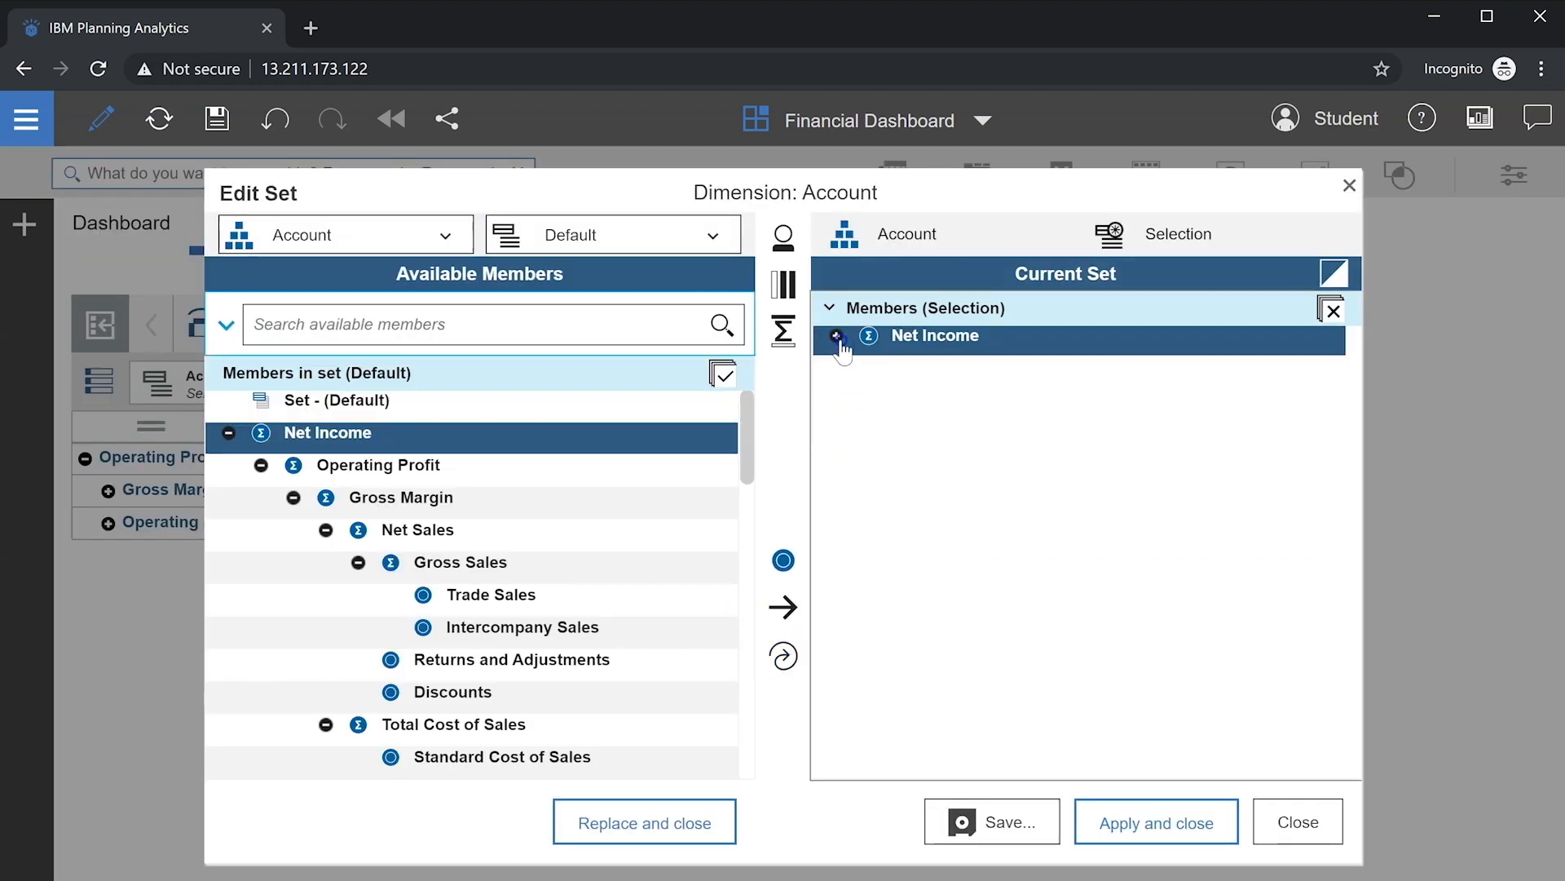
left_click(838, 337)
left_click(869, 397)
left_click(869, 368)
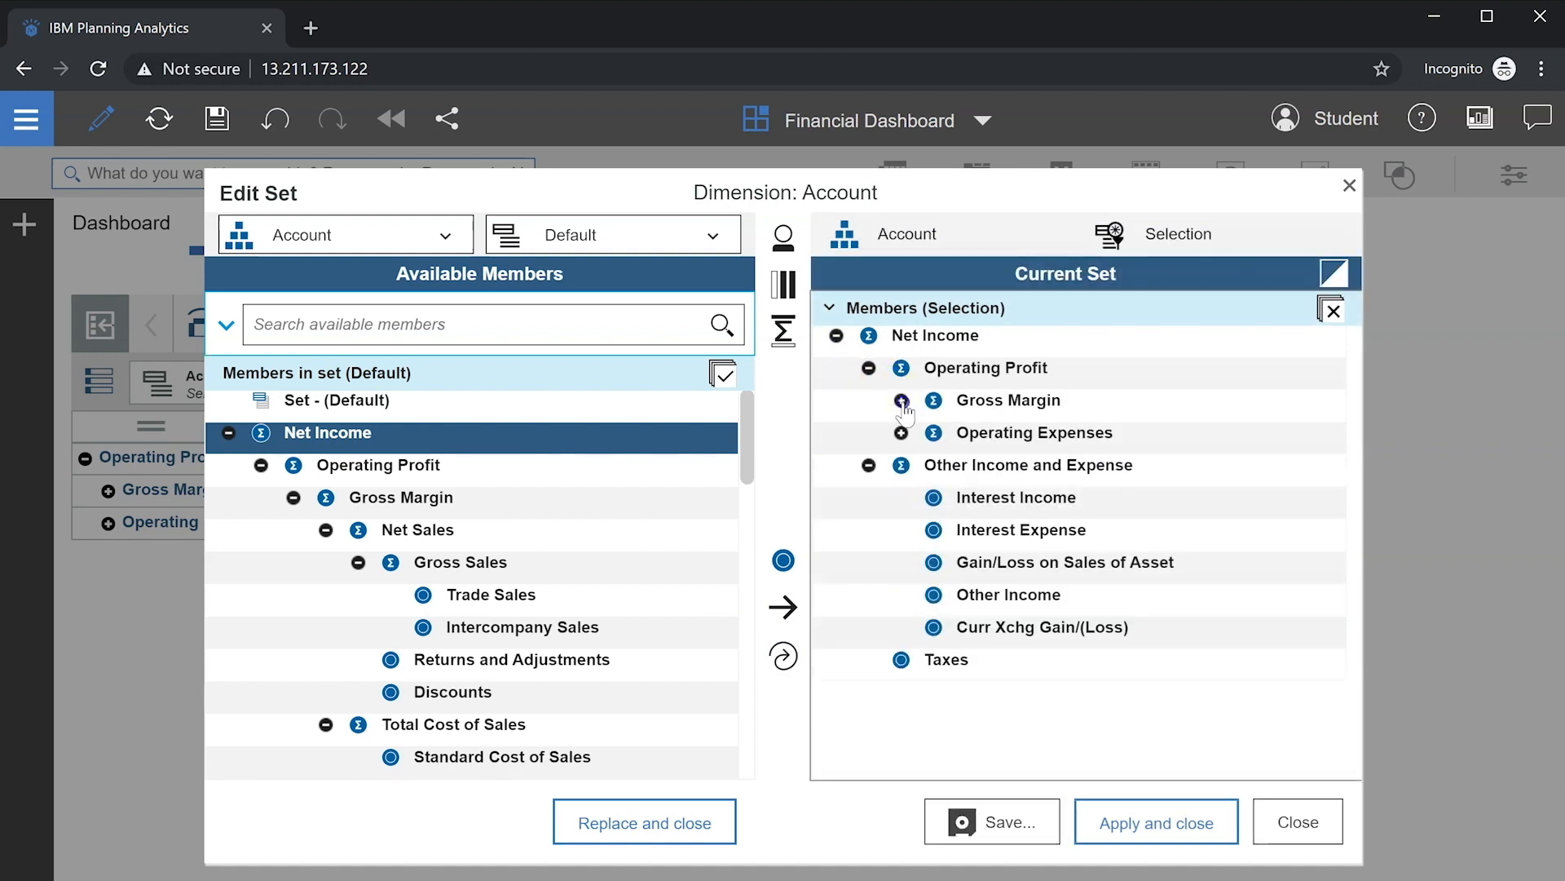
left_click(902, 401)
left_click(1153, 820)
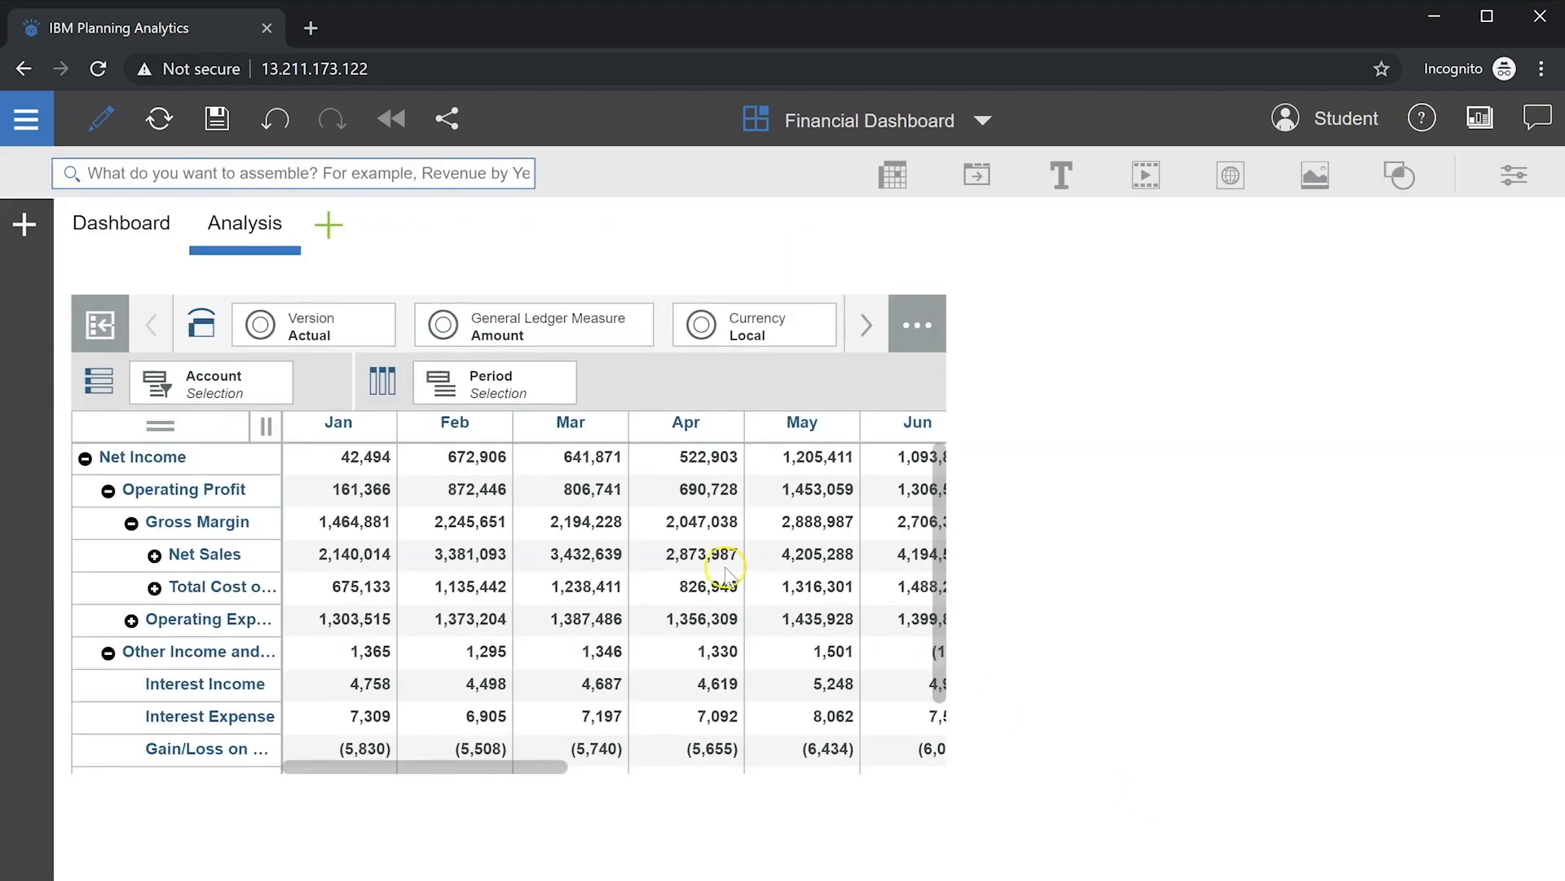
Step: Set the Period columns to the Year total expanded into its months
left_click(555, 390)
left_click(651, 418)
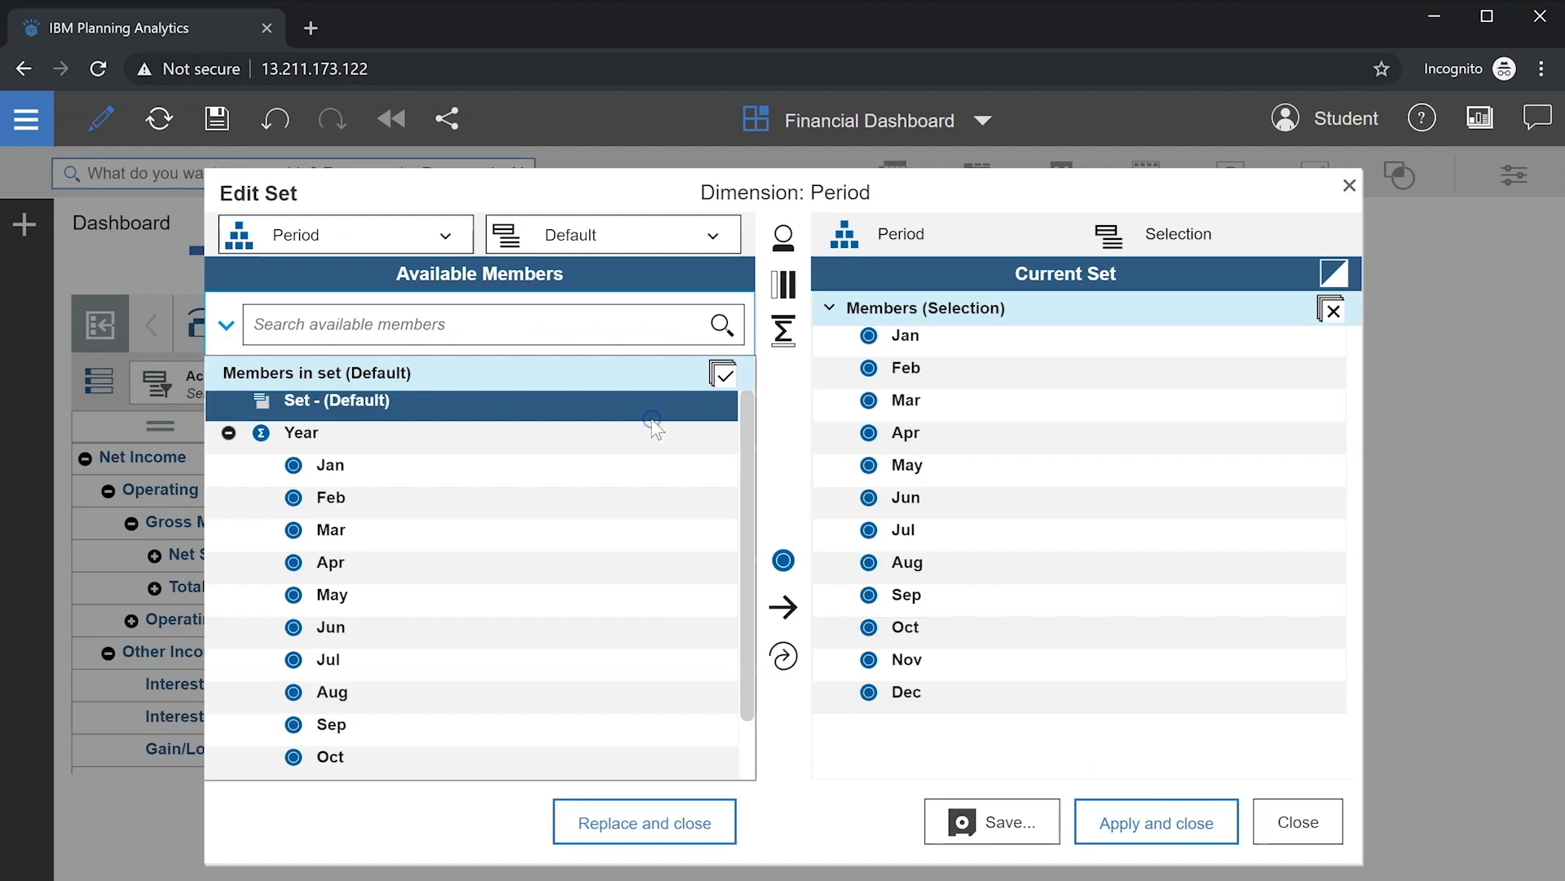
left_click(584, 436)
left_click(784, 654)
left_click(837, 337)
left_click(1174, 820)
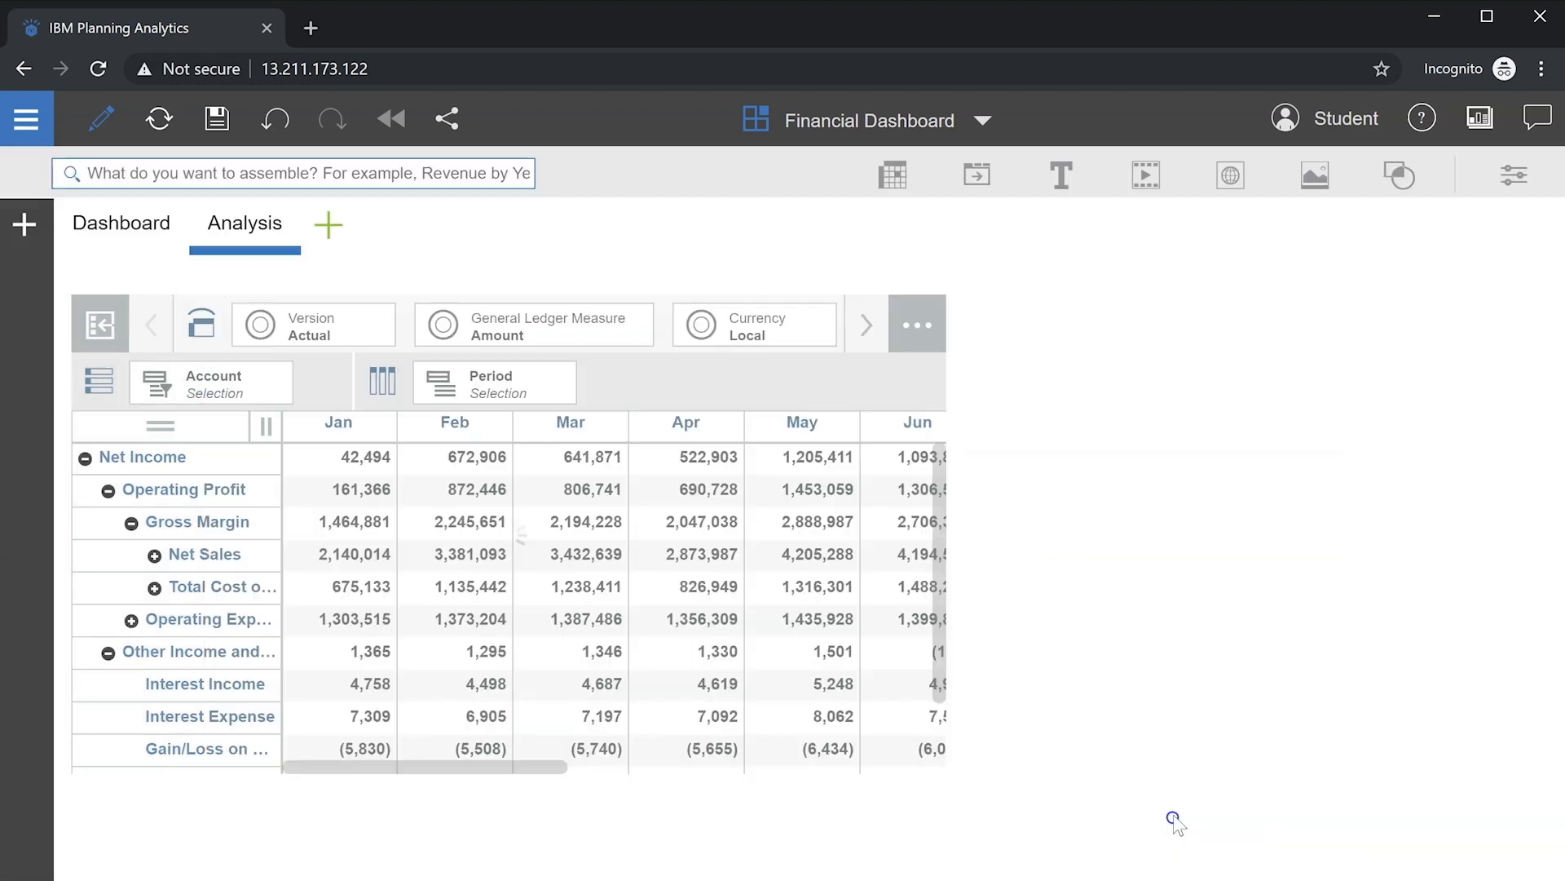
left_click(785, 572)
Step: Set the grid's cell font size to 11 and enlarge the view to show all months and more rows
left_click(1514, 175)
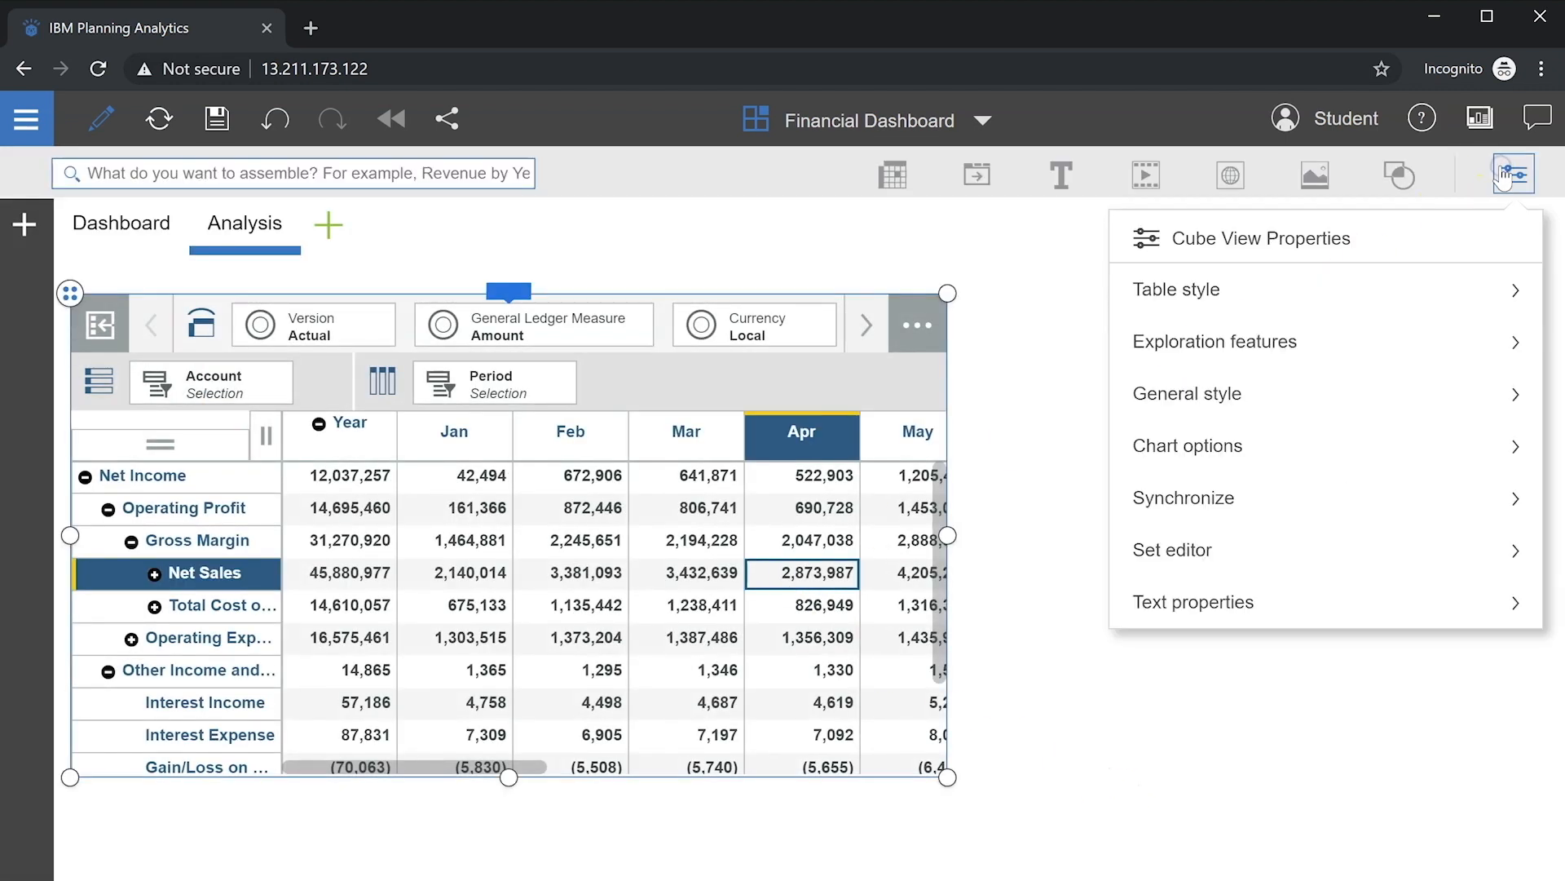
left_click(1272, 601)
left_click(1280, 356)
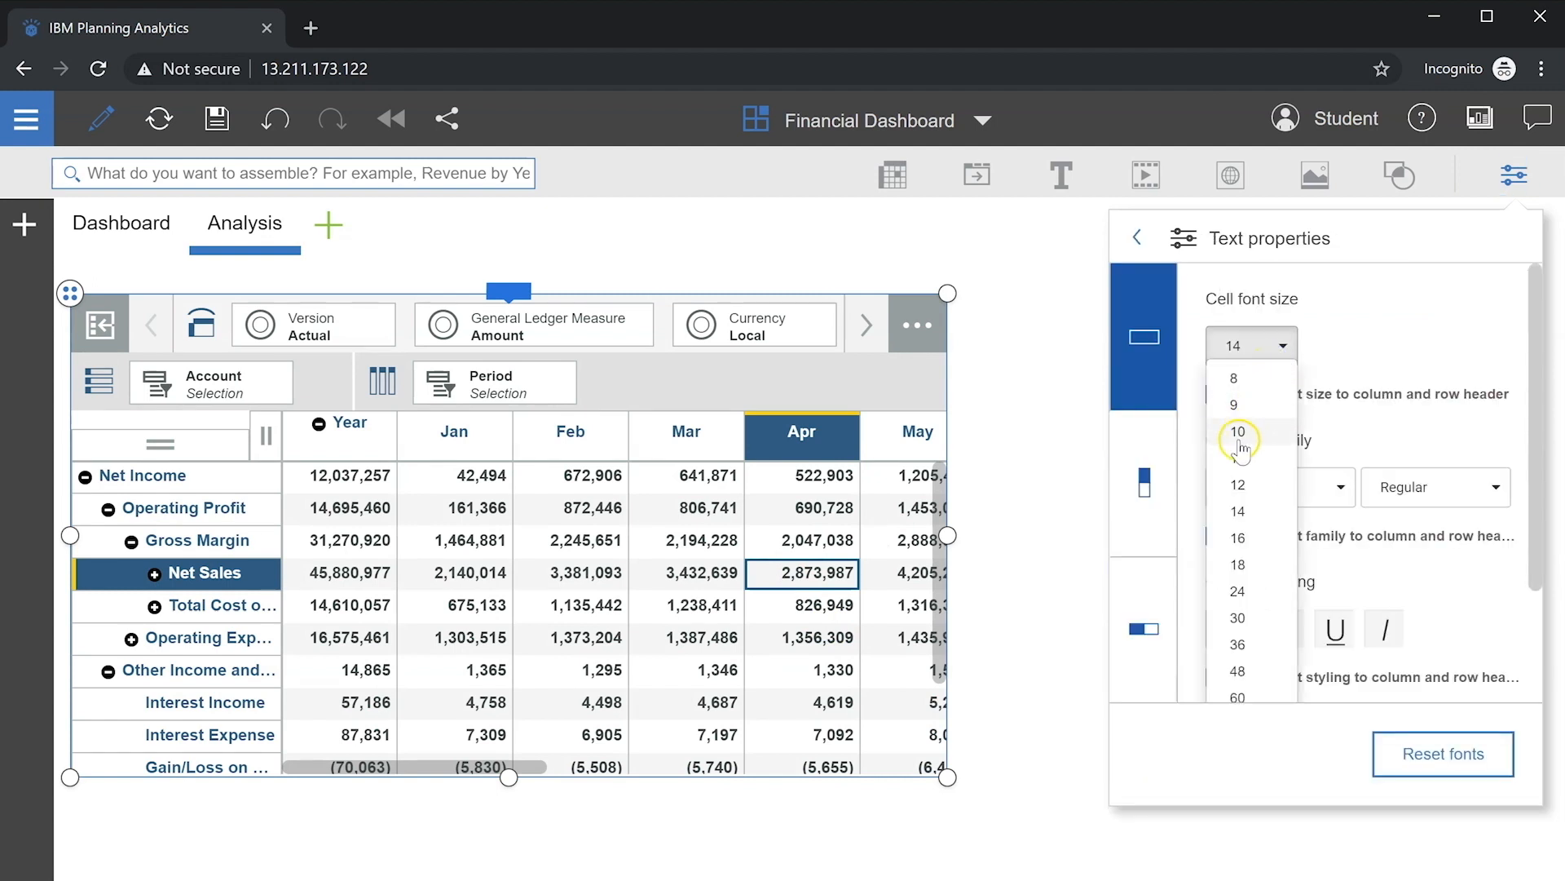
left_click(1240, 454)
left_click(1515, 175)
left_click_drag(948, 535, 1537, 534)
left_click_drag(803, 777, 806, 860)
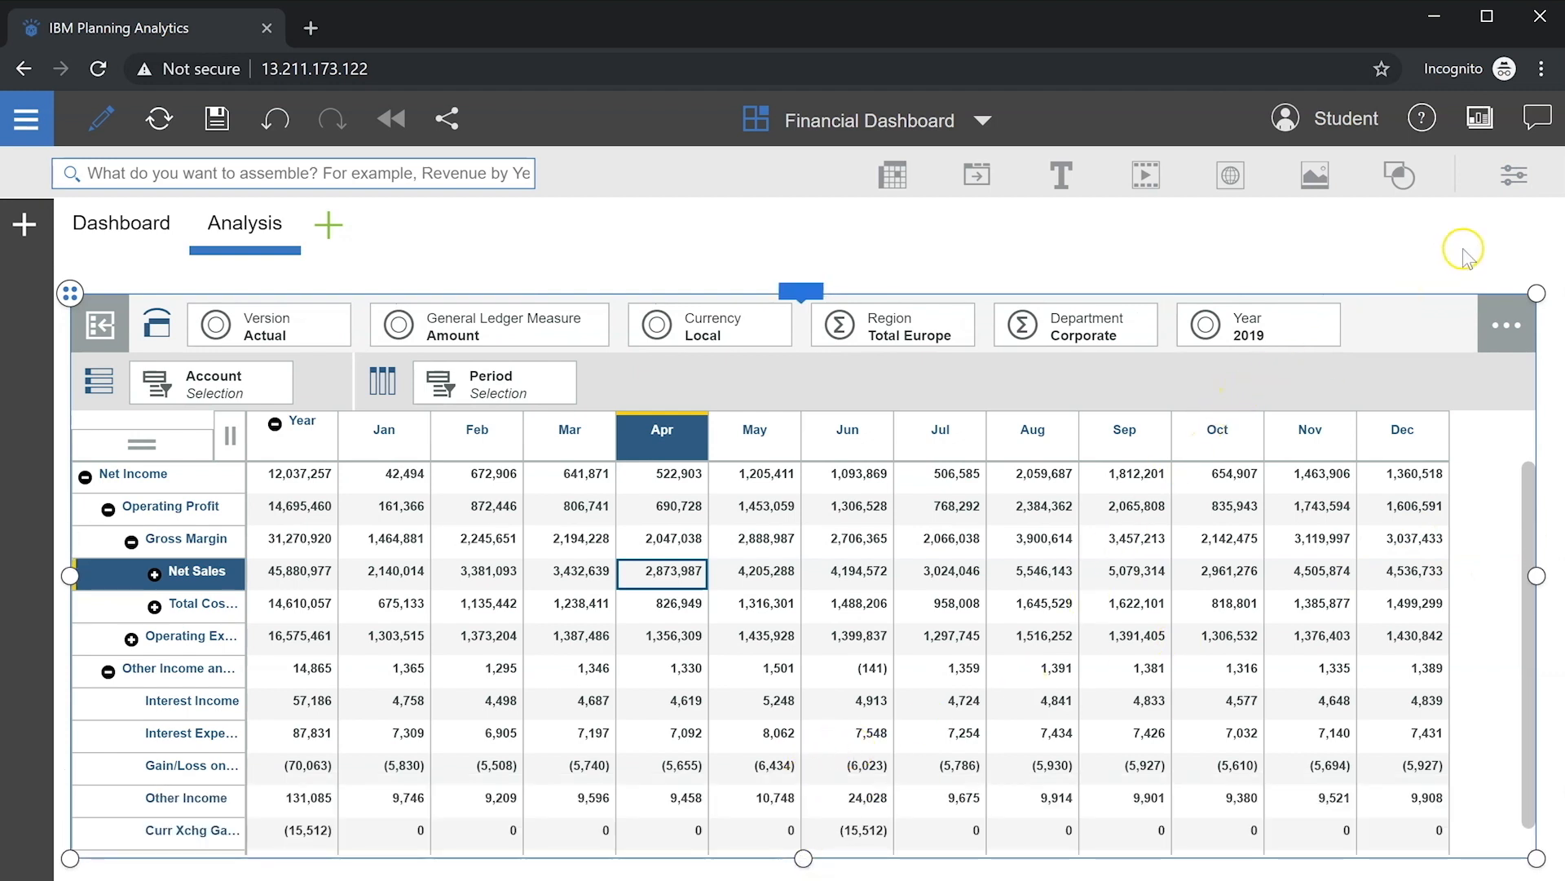
Step: Stop synchronizing Account, Currency and Department so the view syncs only on Year
left_click(1518, 187)
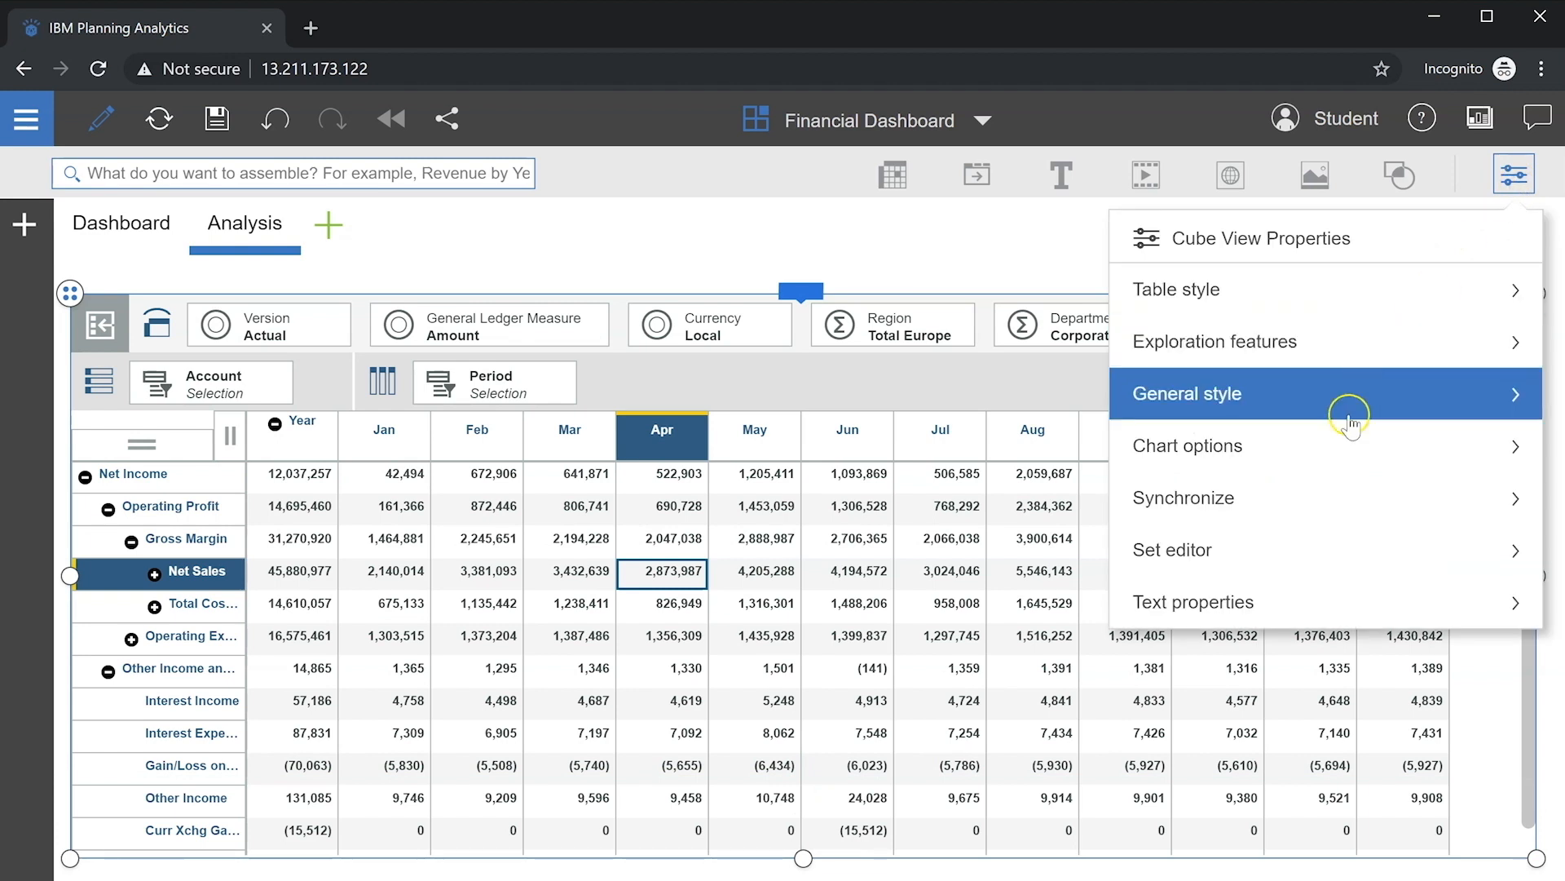
left_click(1275, 512)
left_click(1186, 363)
left_click(1189, 399)
left_click(1189, 443)
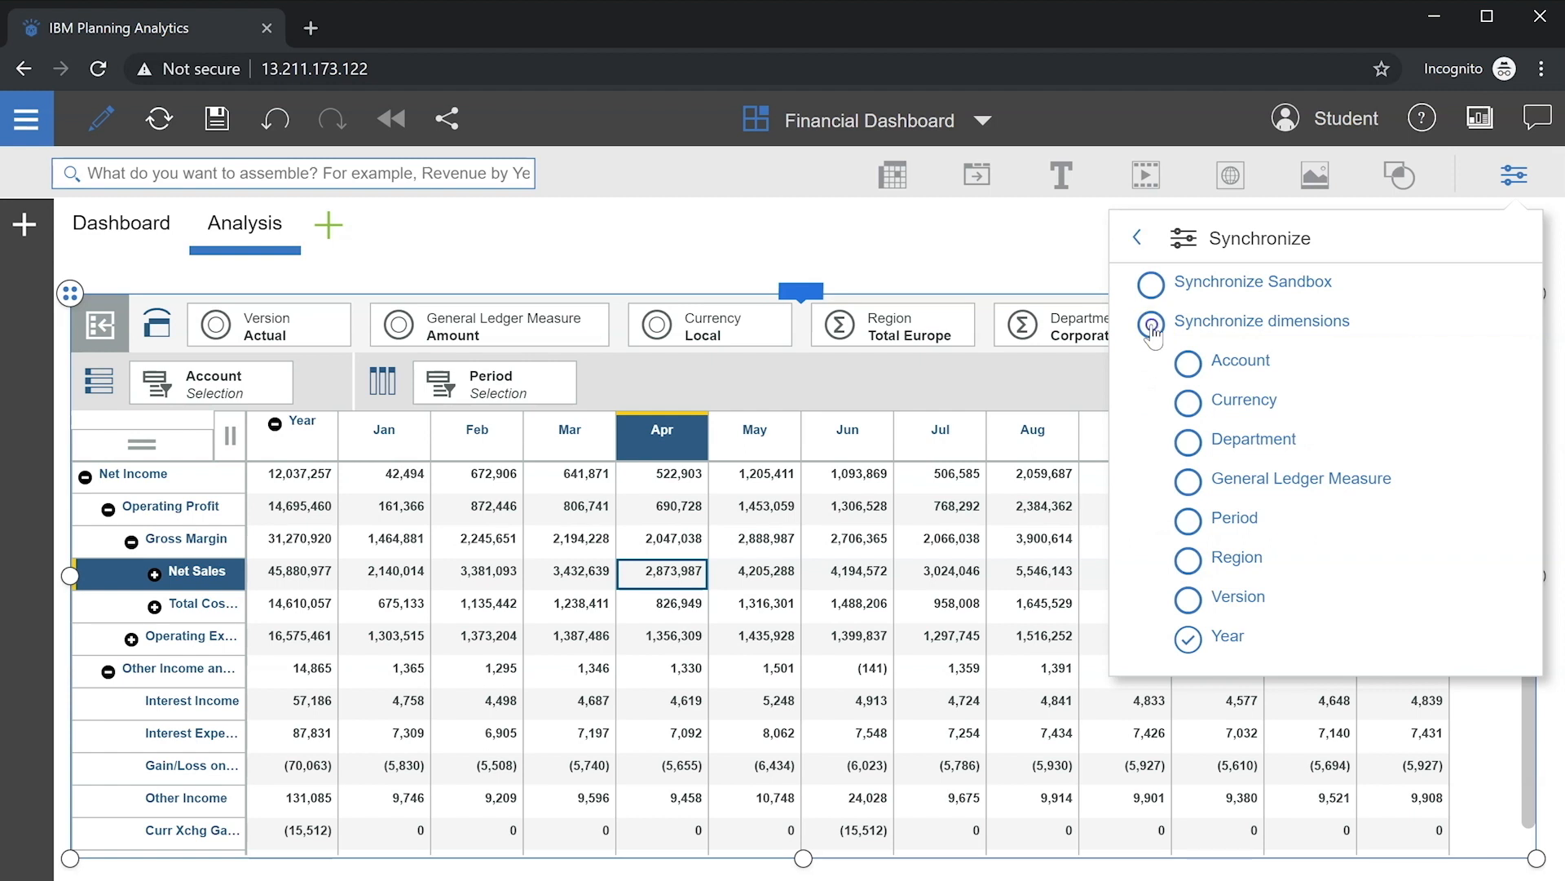
left_click(1068, 267)
left_click(1514, 176)
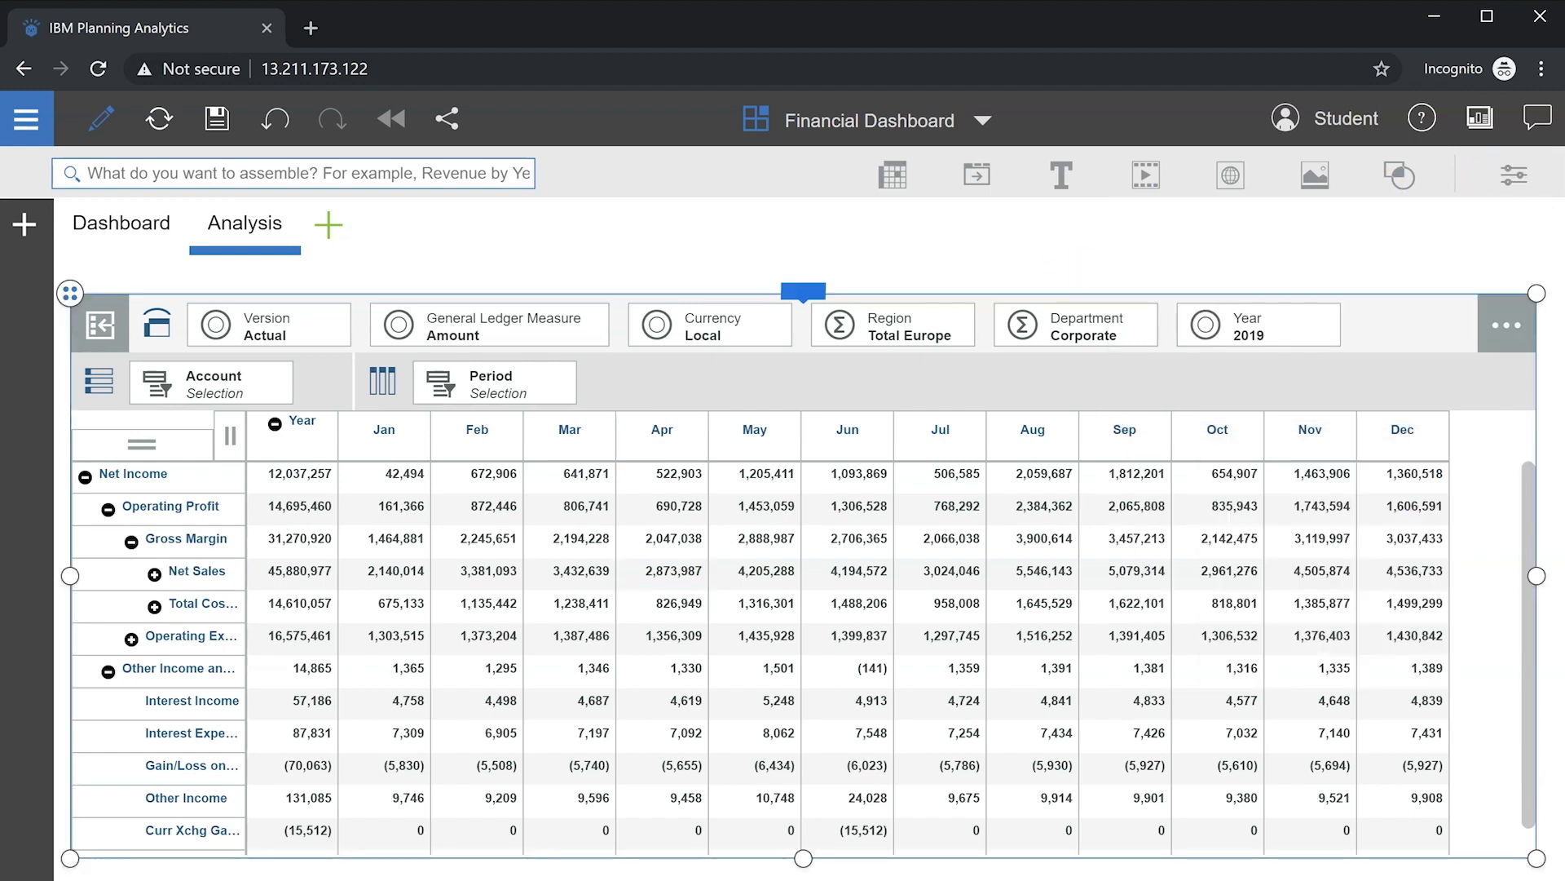
Step: Nest Year beside Period in the columns with the set 2017, 2018 and 2019
left_click_drag(1248, 326, 591, 371)
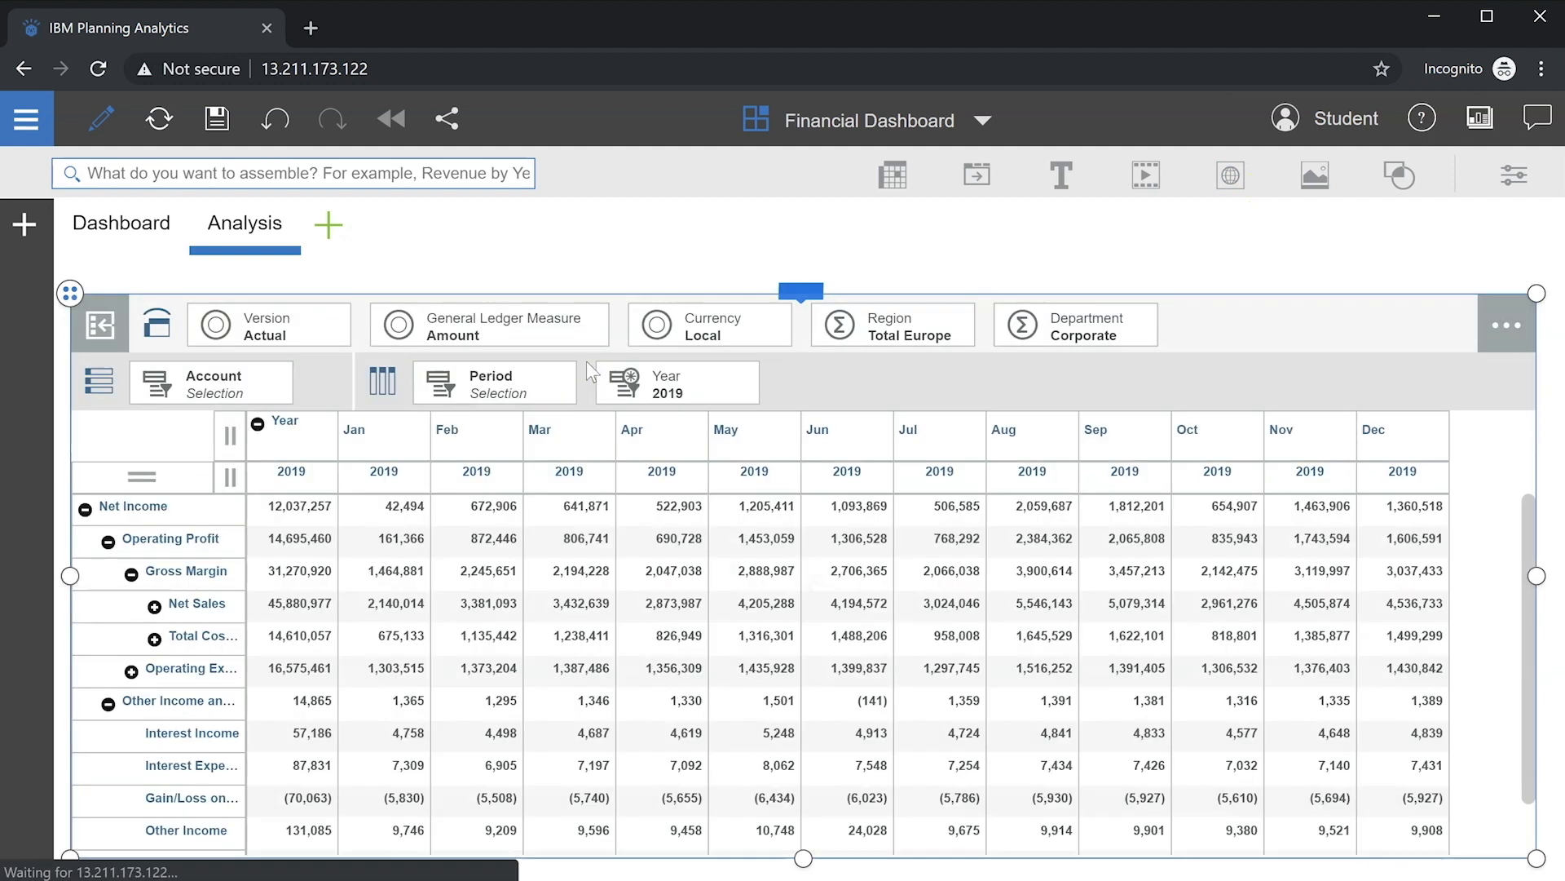
left_click(718, 393)
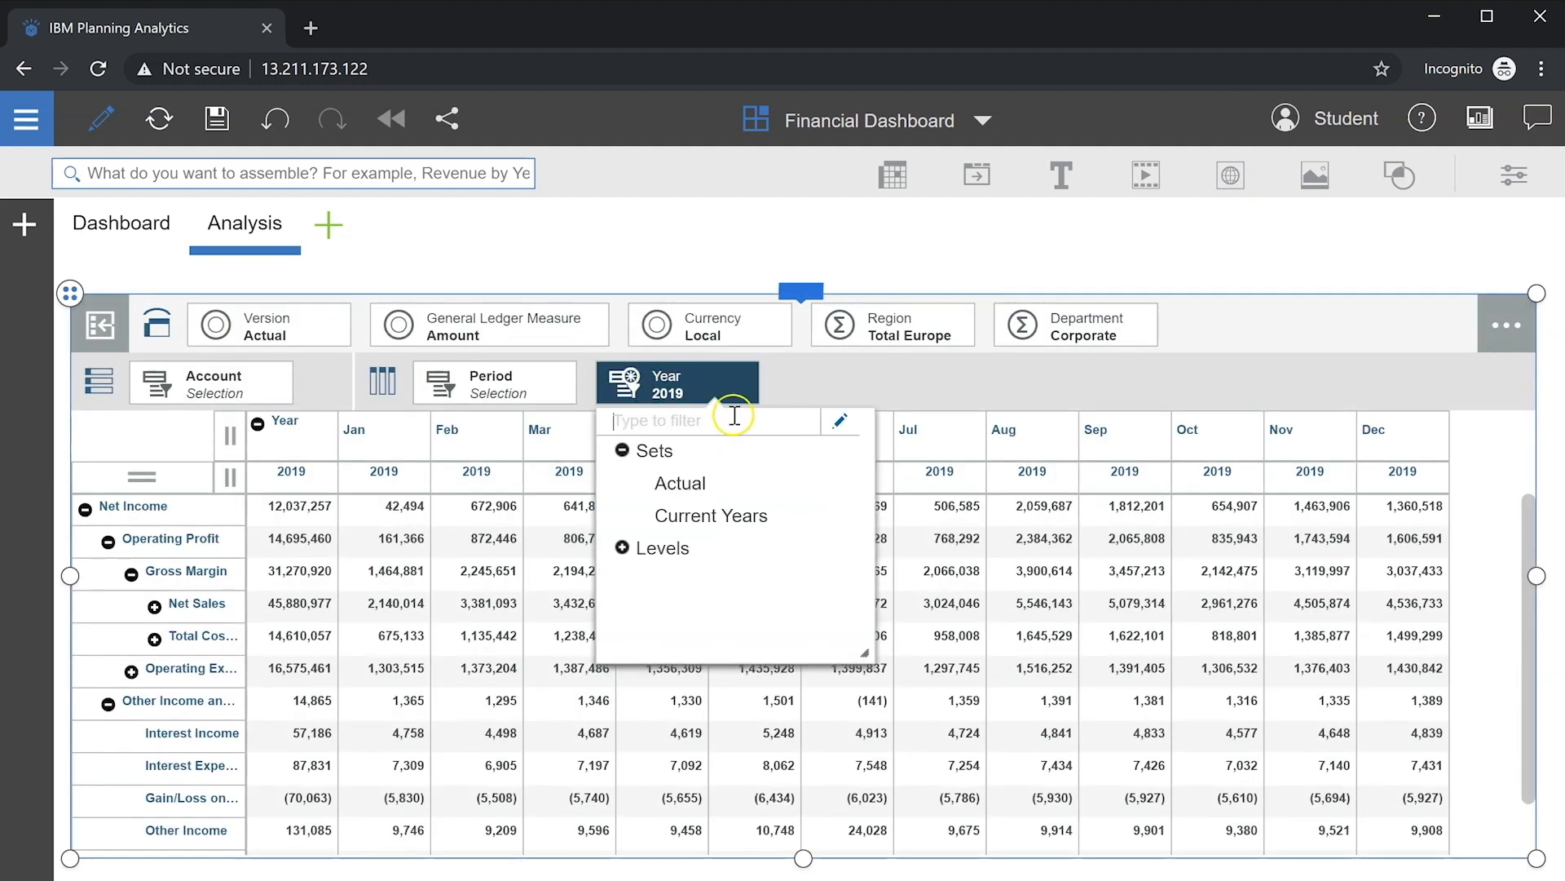
left_click(838, 422)
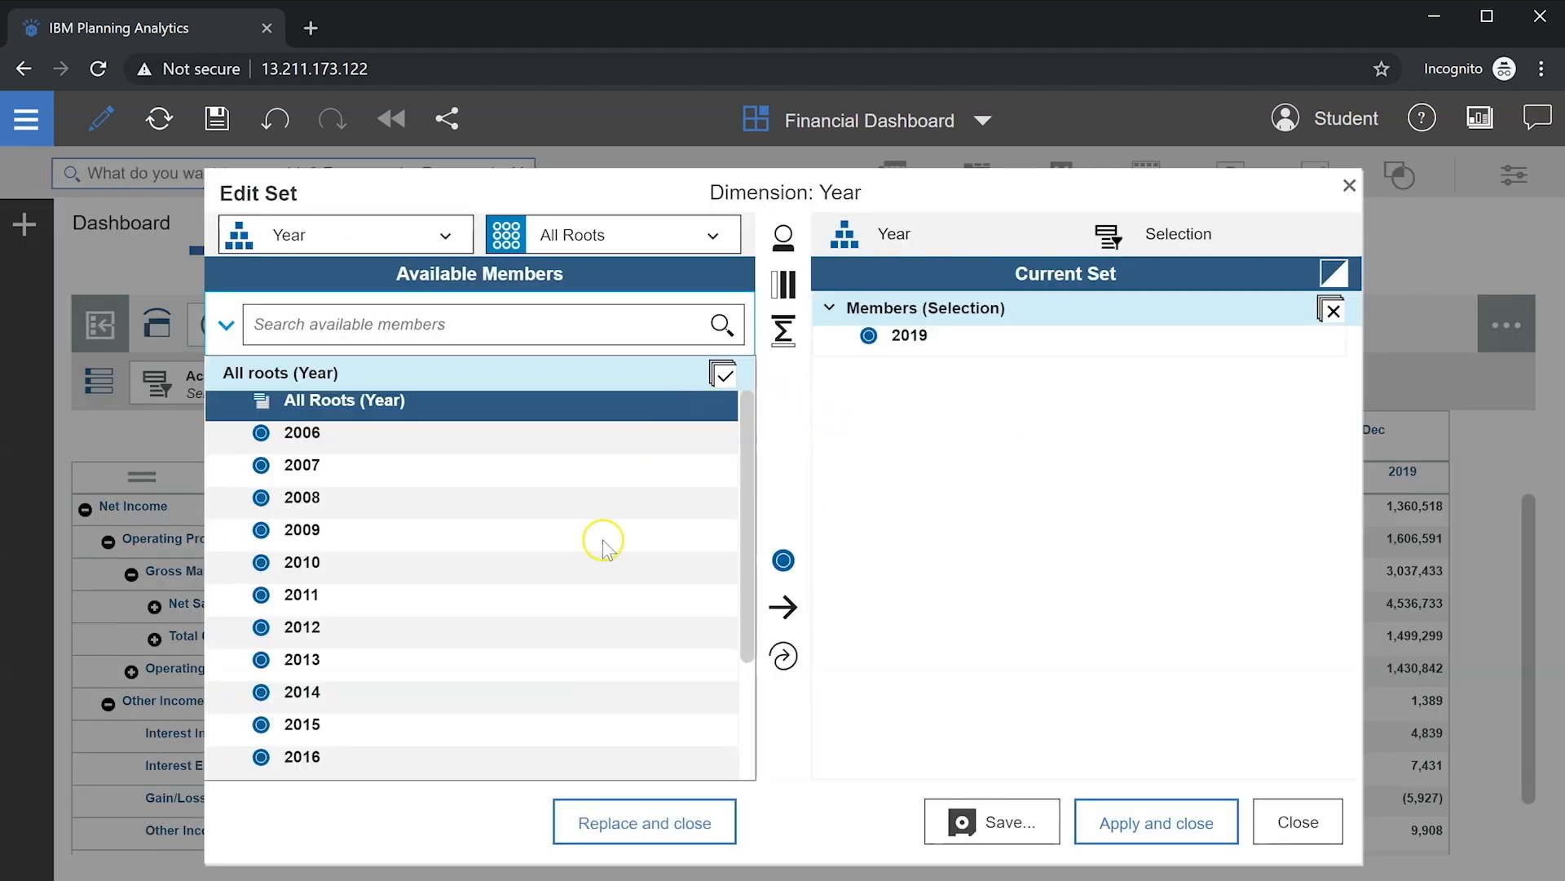
scroll(531, 674, "down", 2)
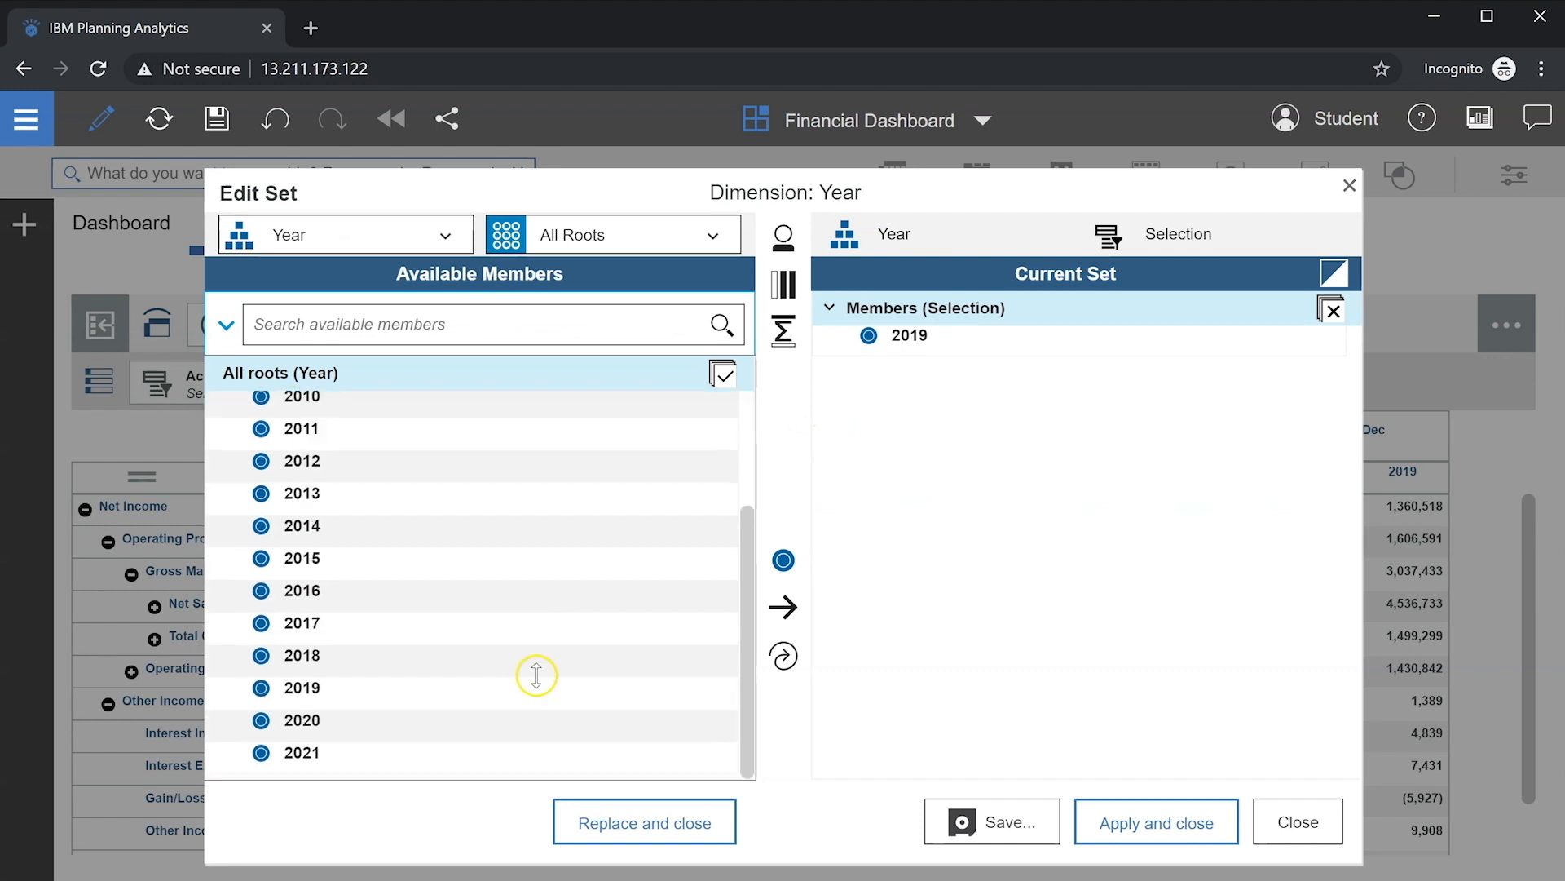
left_click(359, 689)
left_click(362, 627, "shift")
left_click(783, 655)
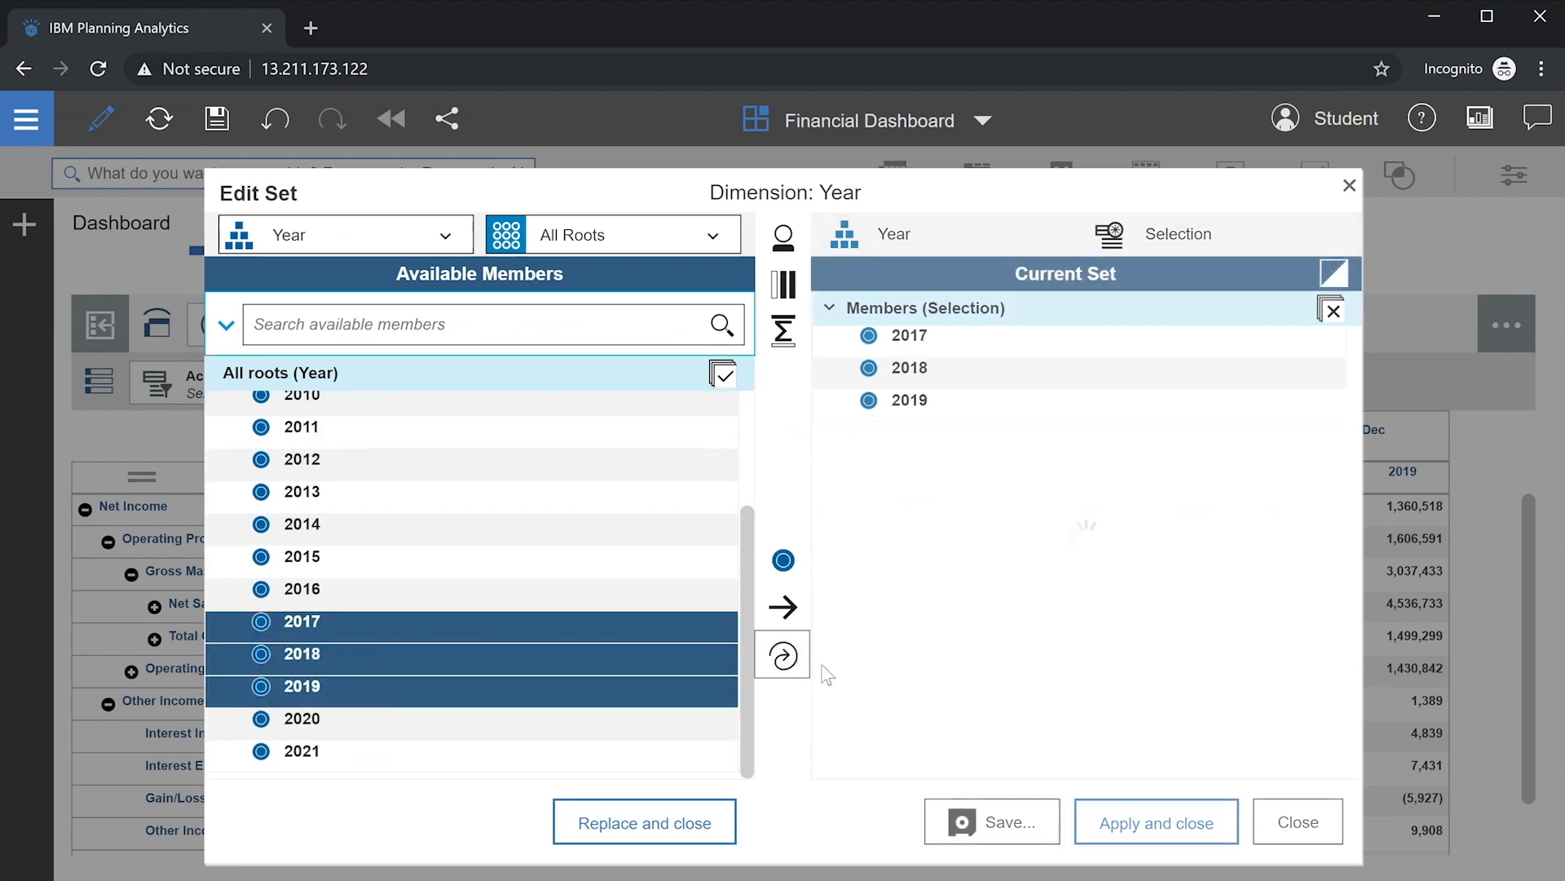
left_click(1174, 822)
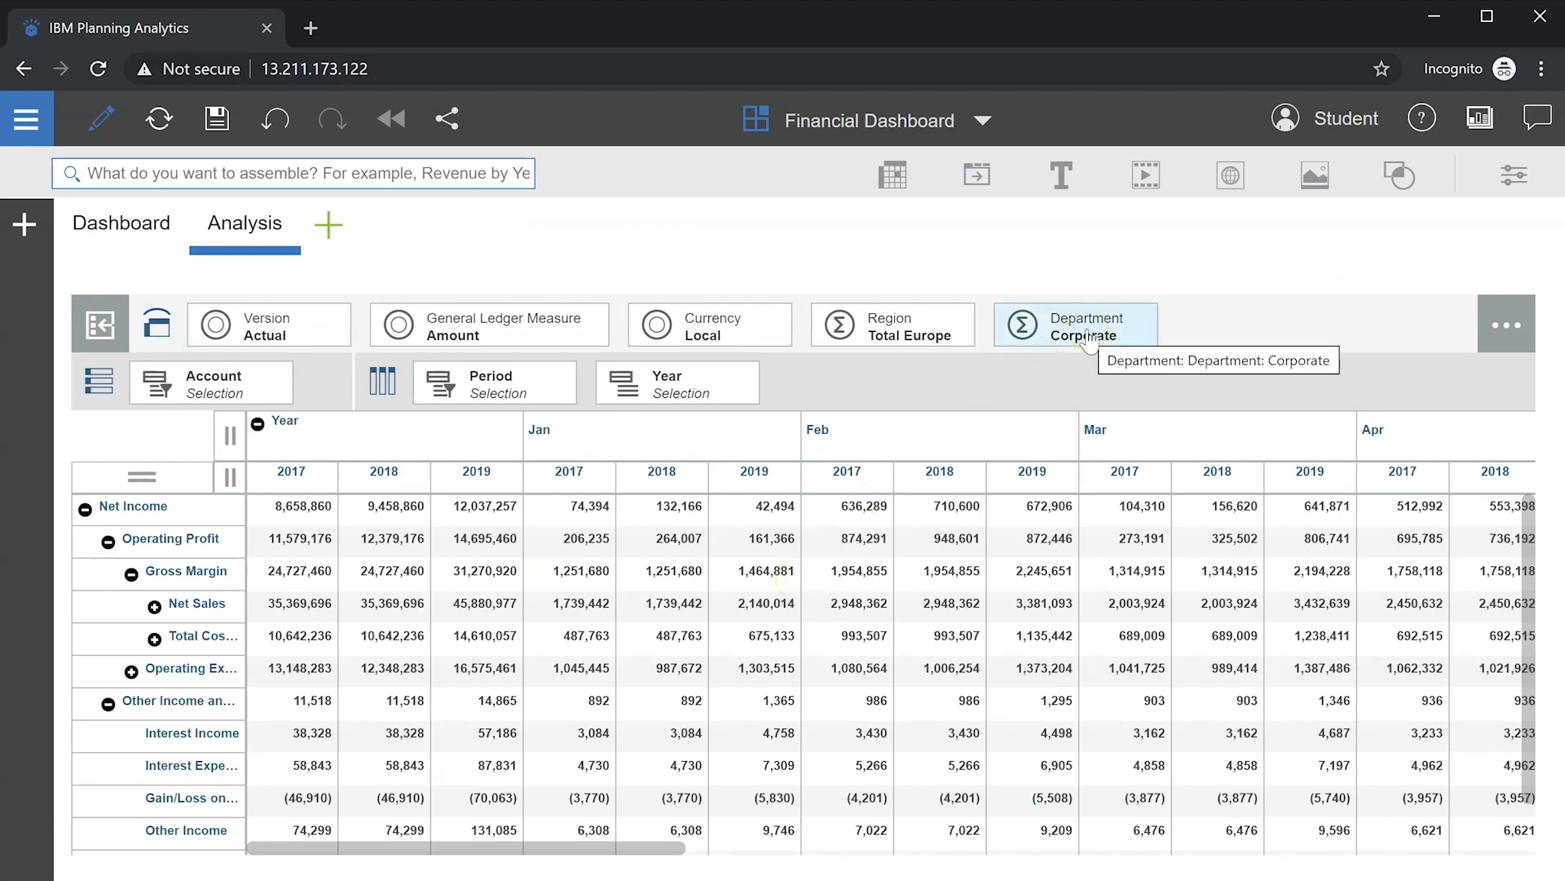
Step: Replace Account with Region in rows, expanding Scandinavia, Western Europe and Eastern Europe into countries
left_click_drag(881, 322, 208, 400)
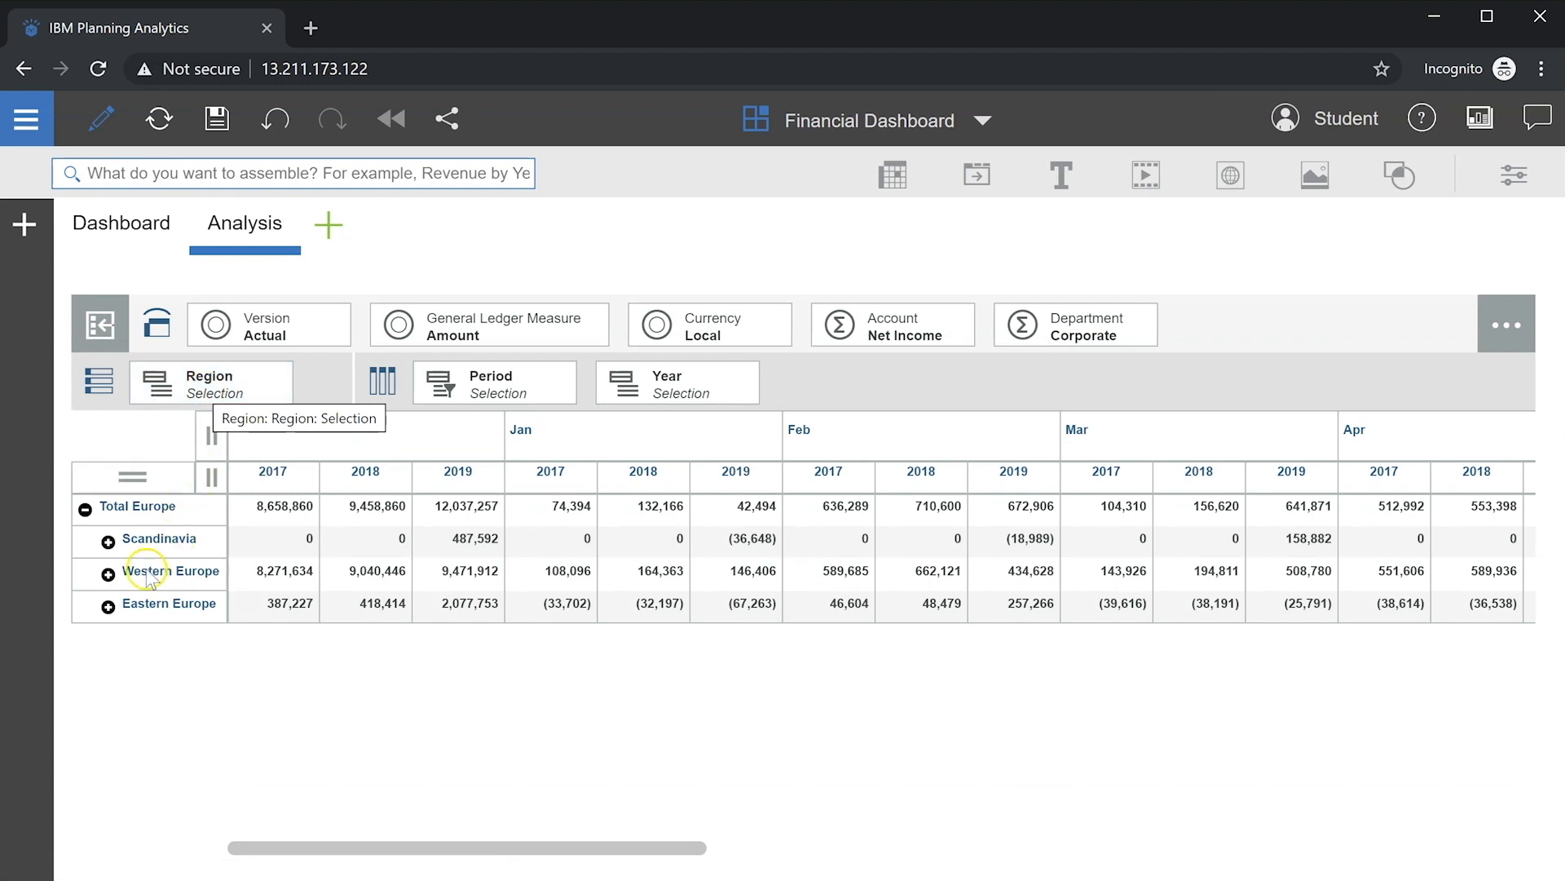
left_click(109, 543)
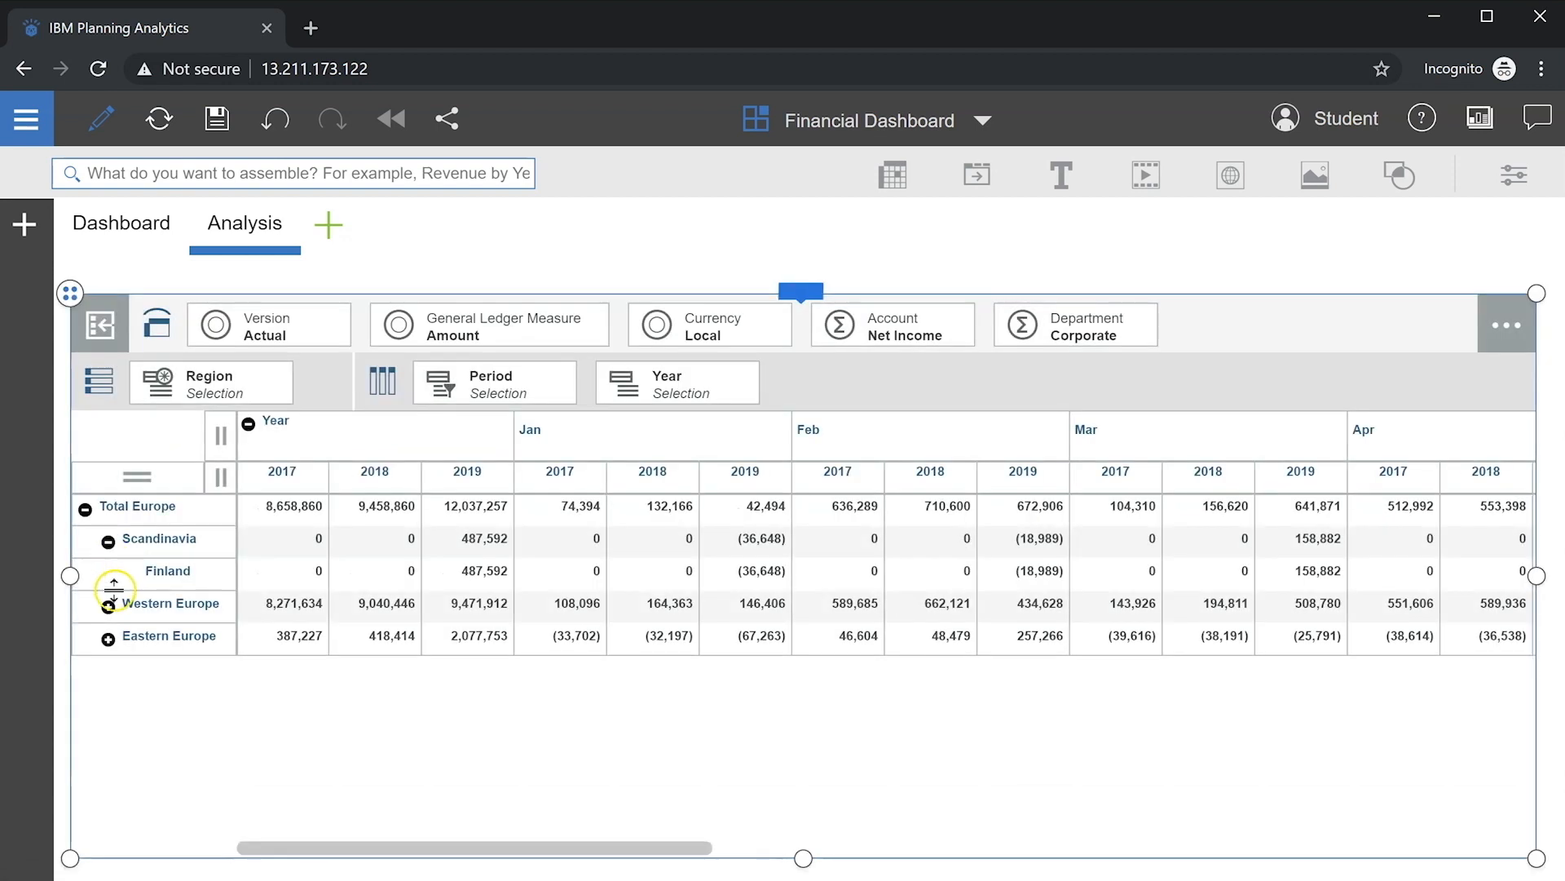
left_click(109, 608)
left_click(109, 703)
left_click(366, 679)
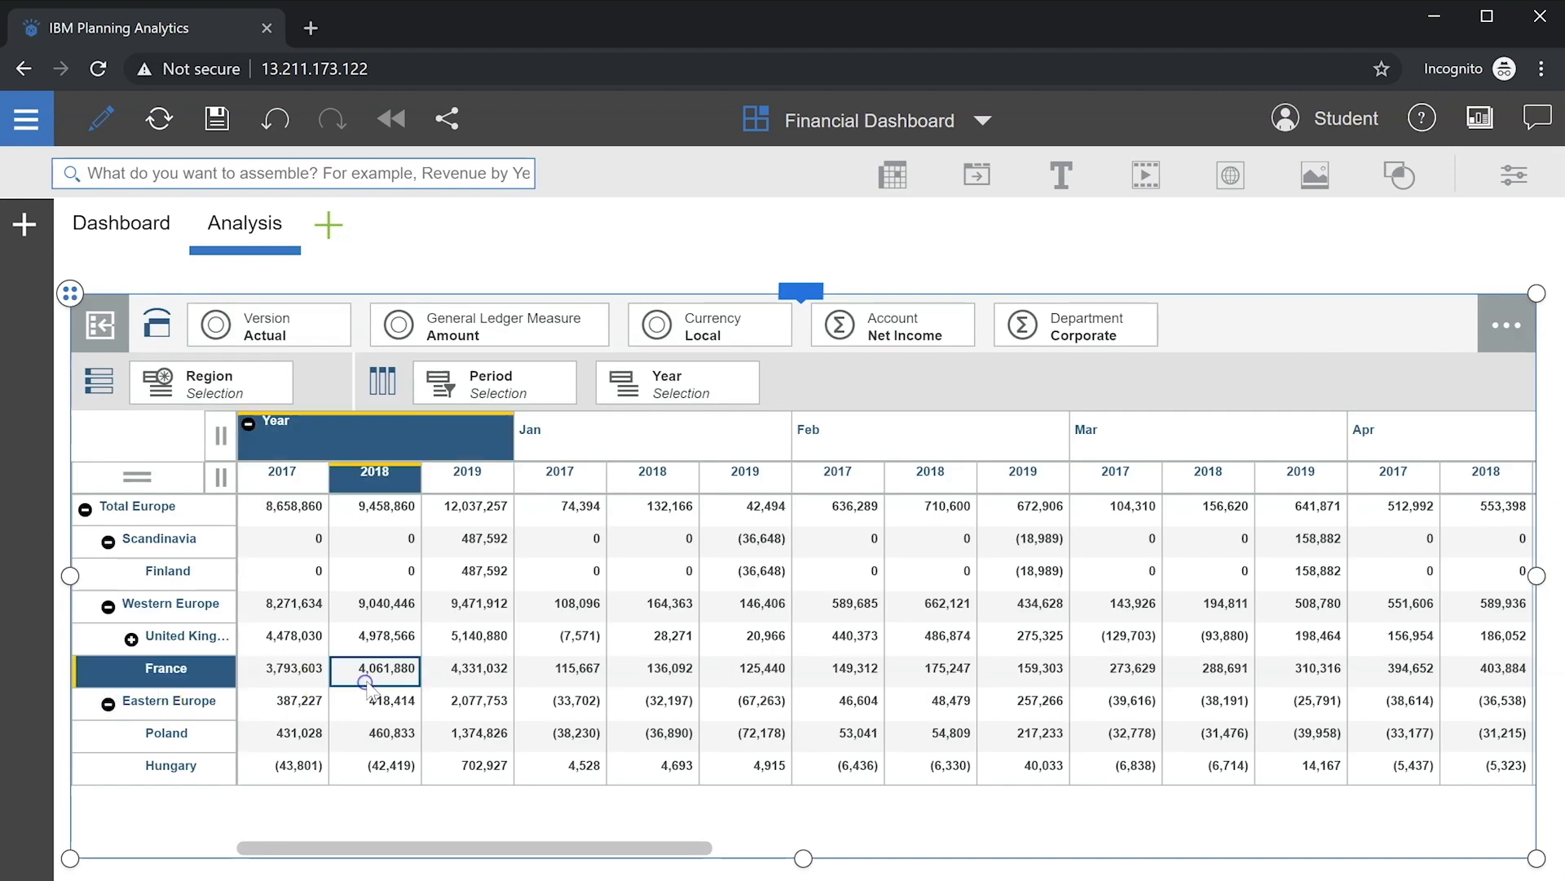
left_click(526, 273)
left_click(526, 524)
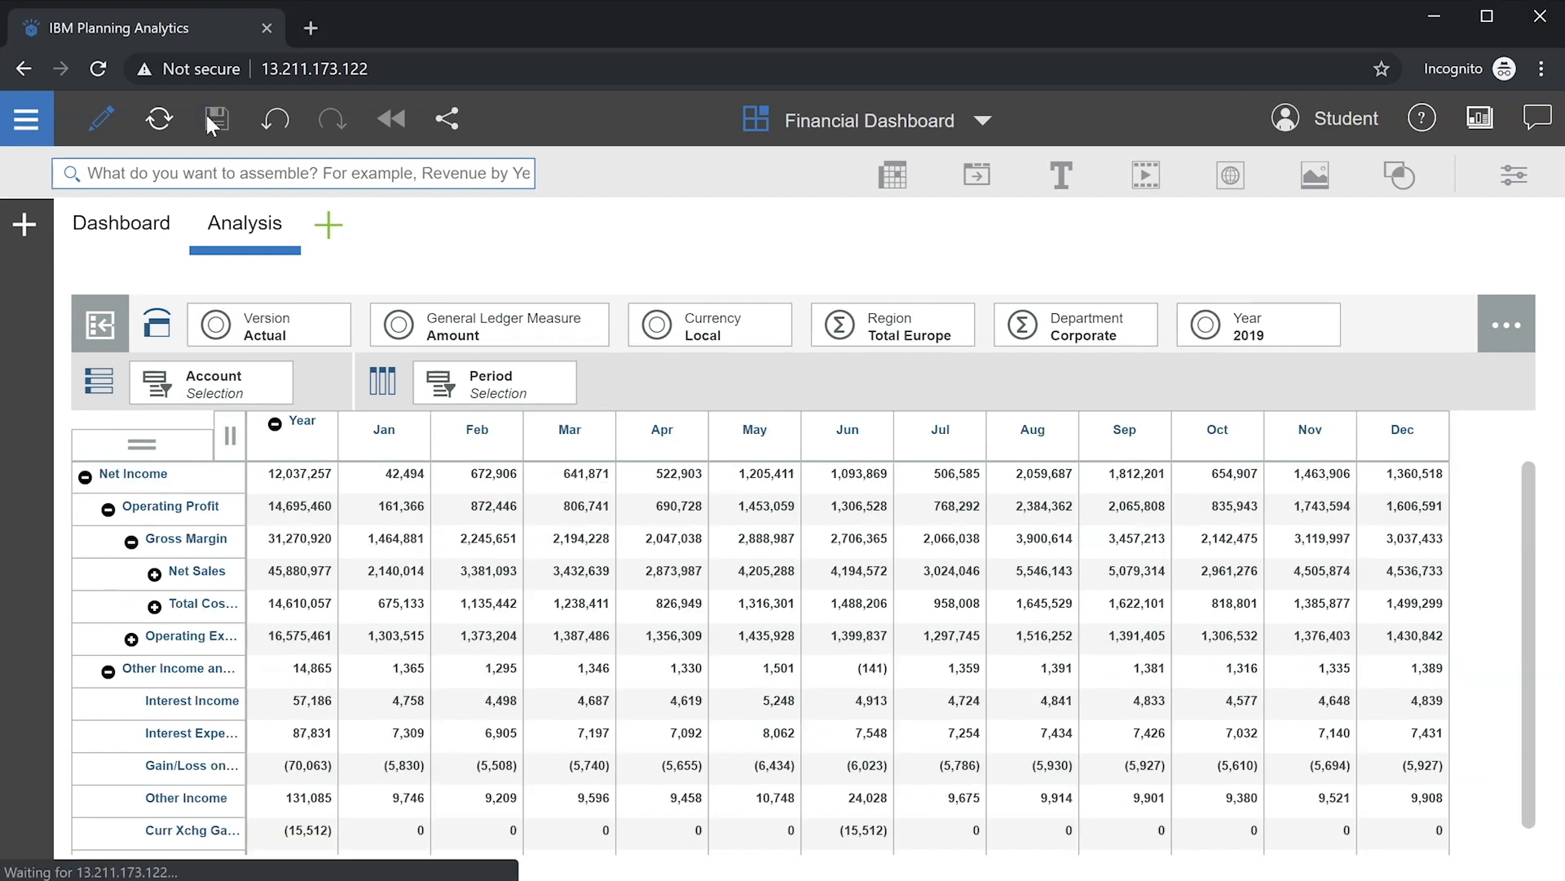
Step: Save, close and reopen the Financial Dashboard book, then switch its dashboard to 2018
left_click(217, 118)
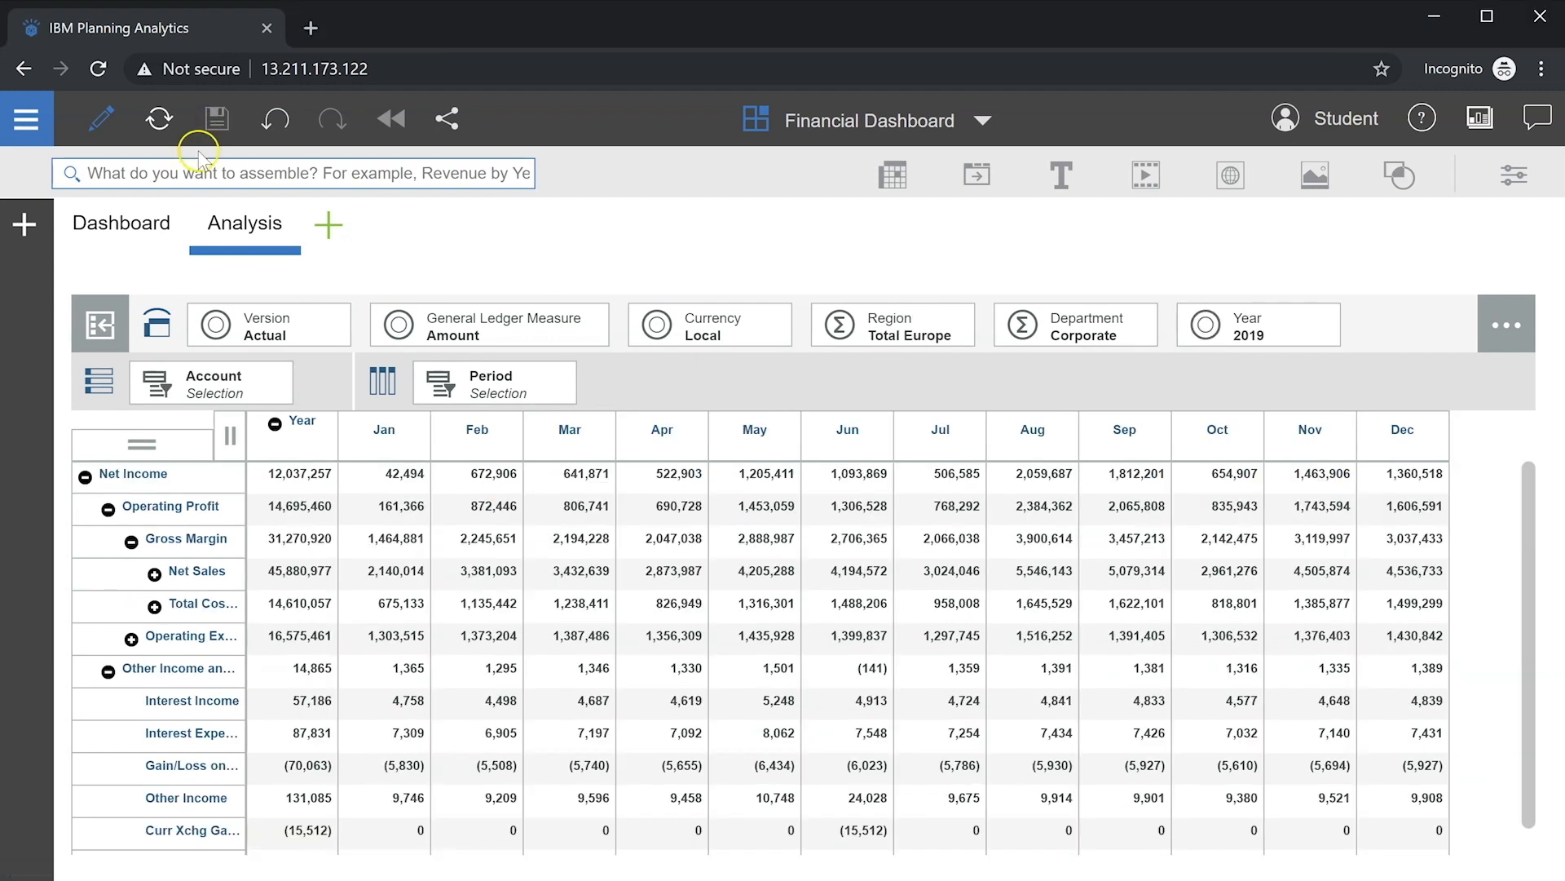
left_click(149, 234)
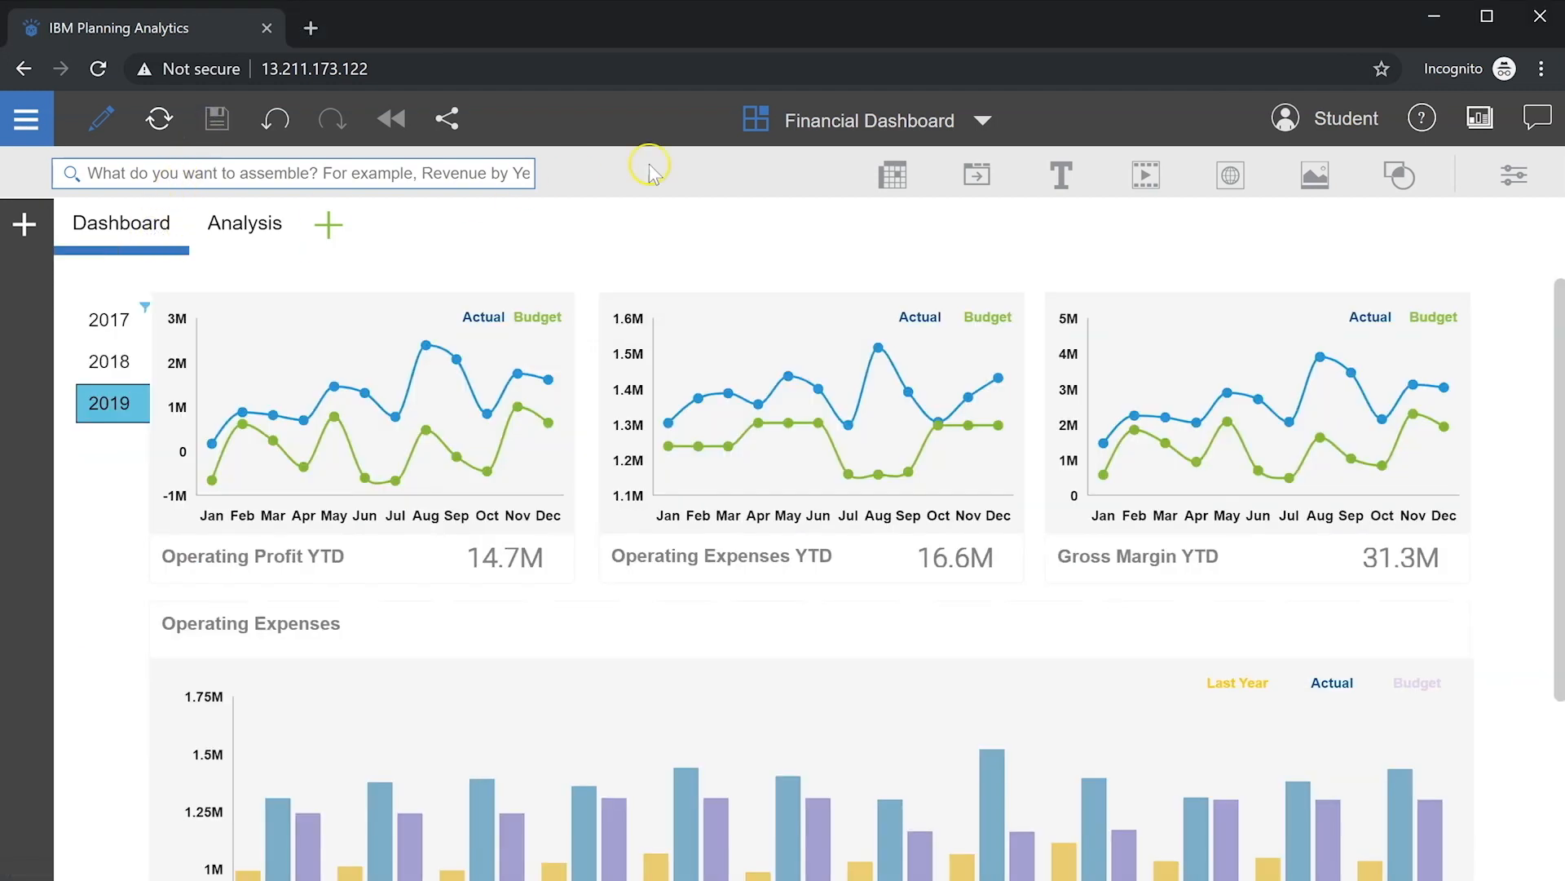
left_click(982, 120)
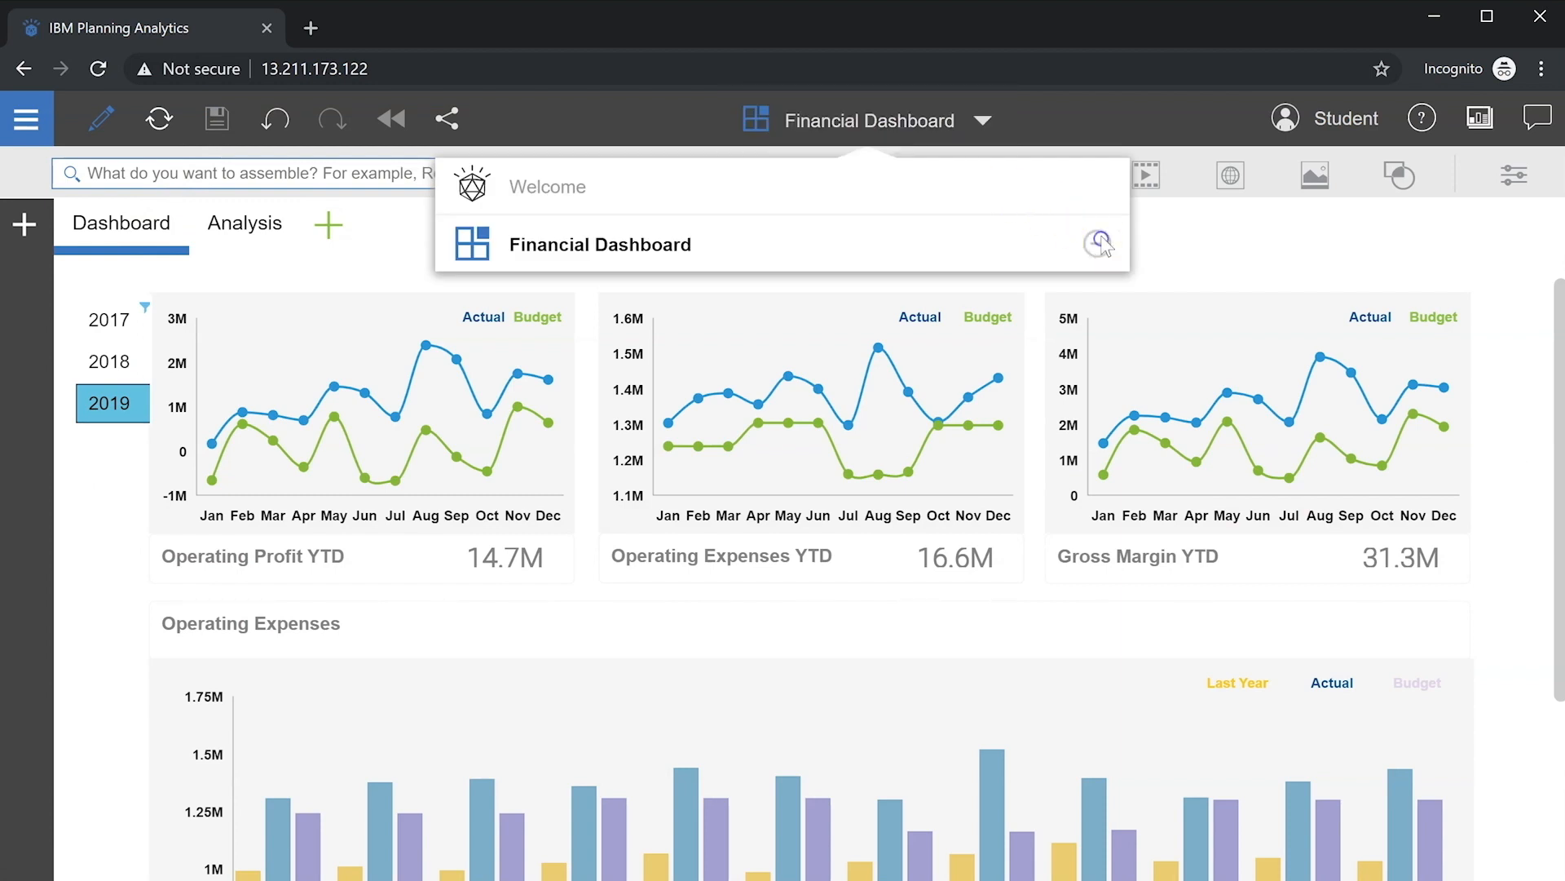
left_click(1101, 242)
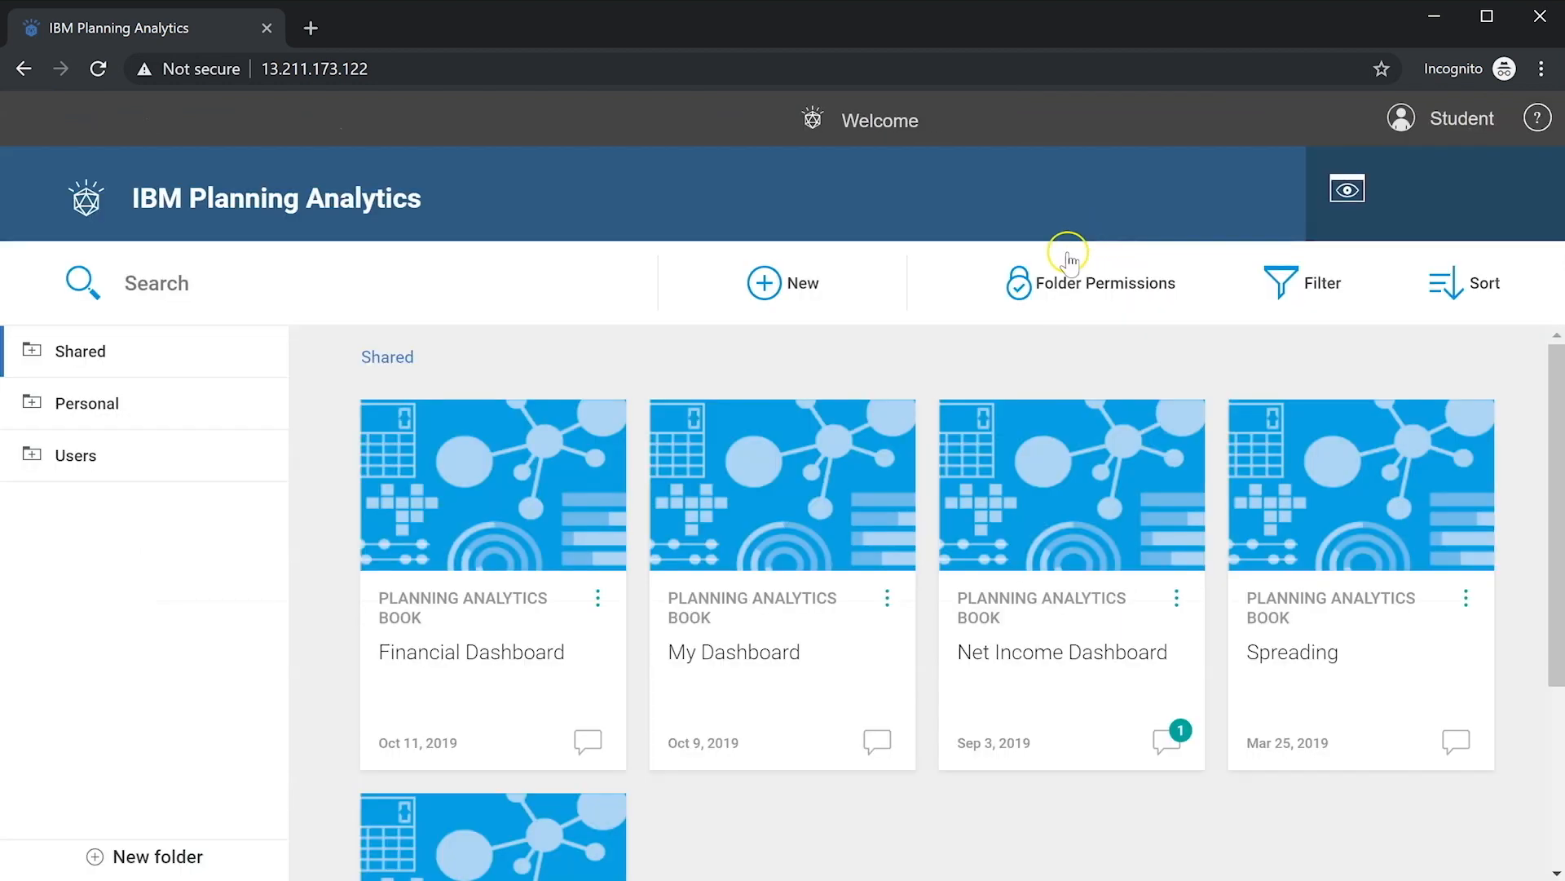
left_click(553, 445)
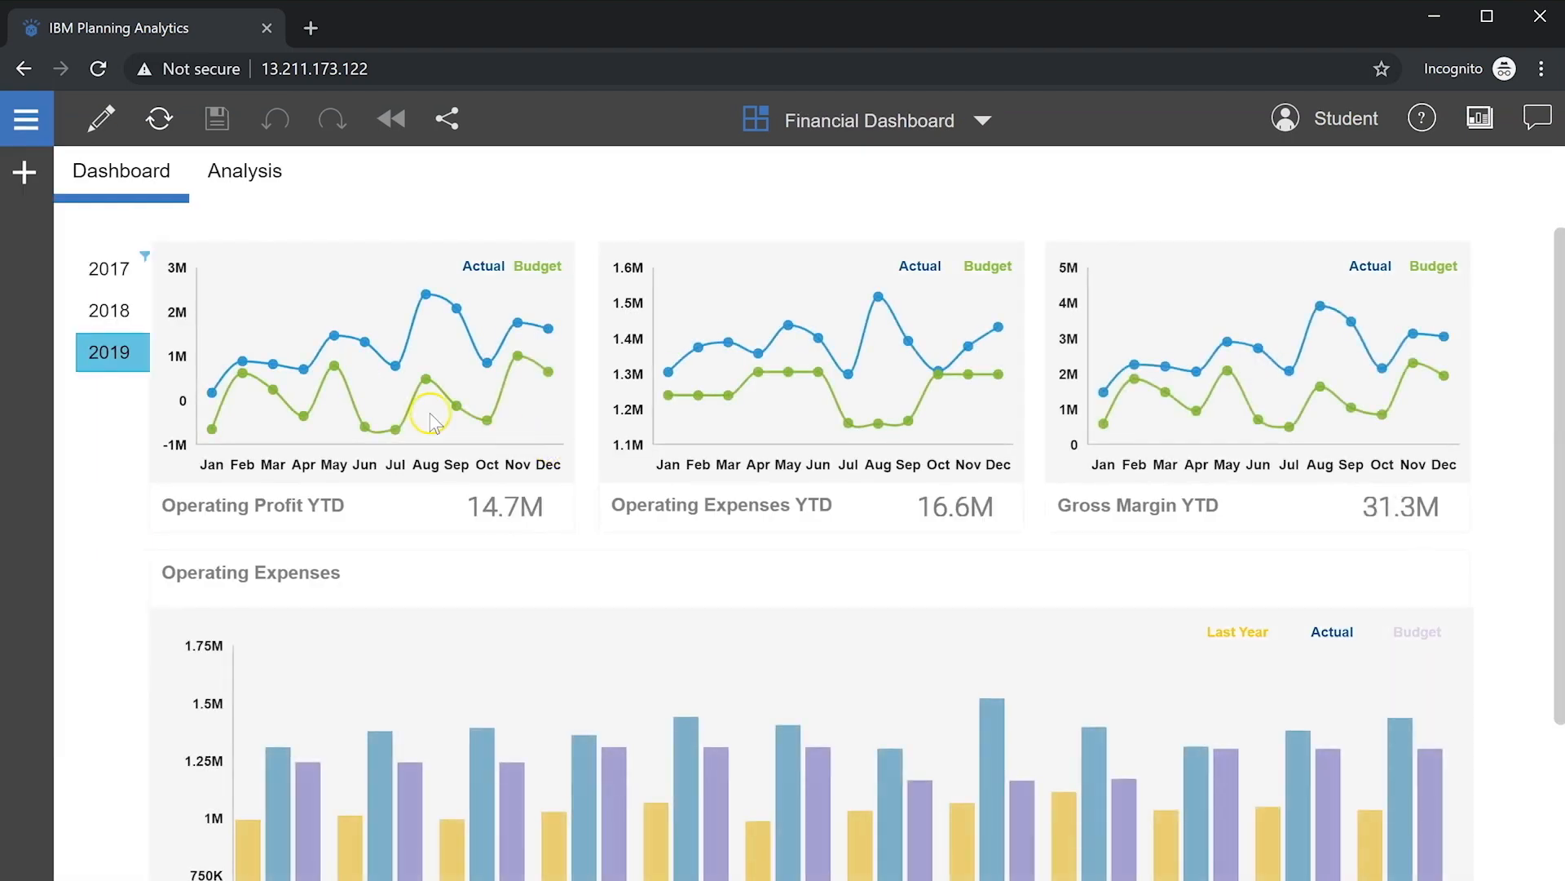
left_click(114, 311)
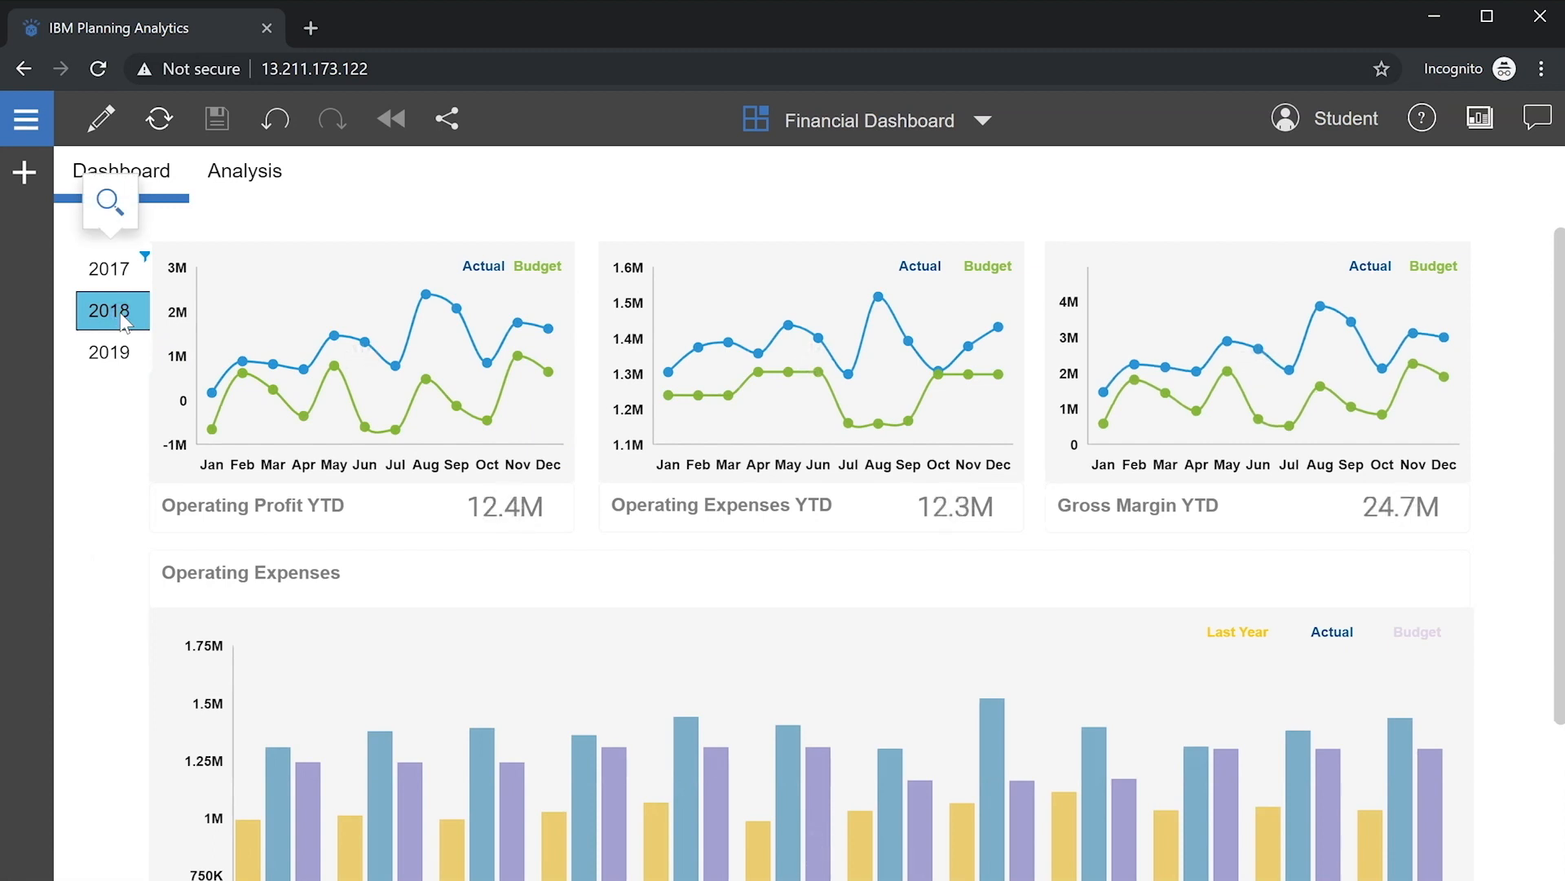